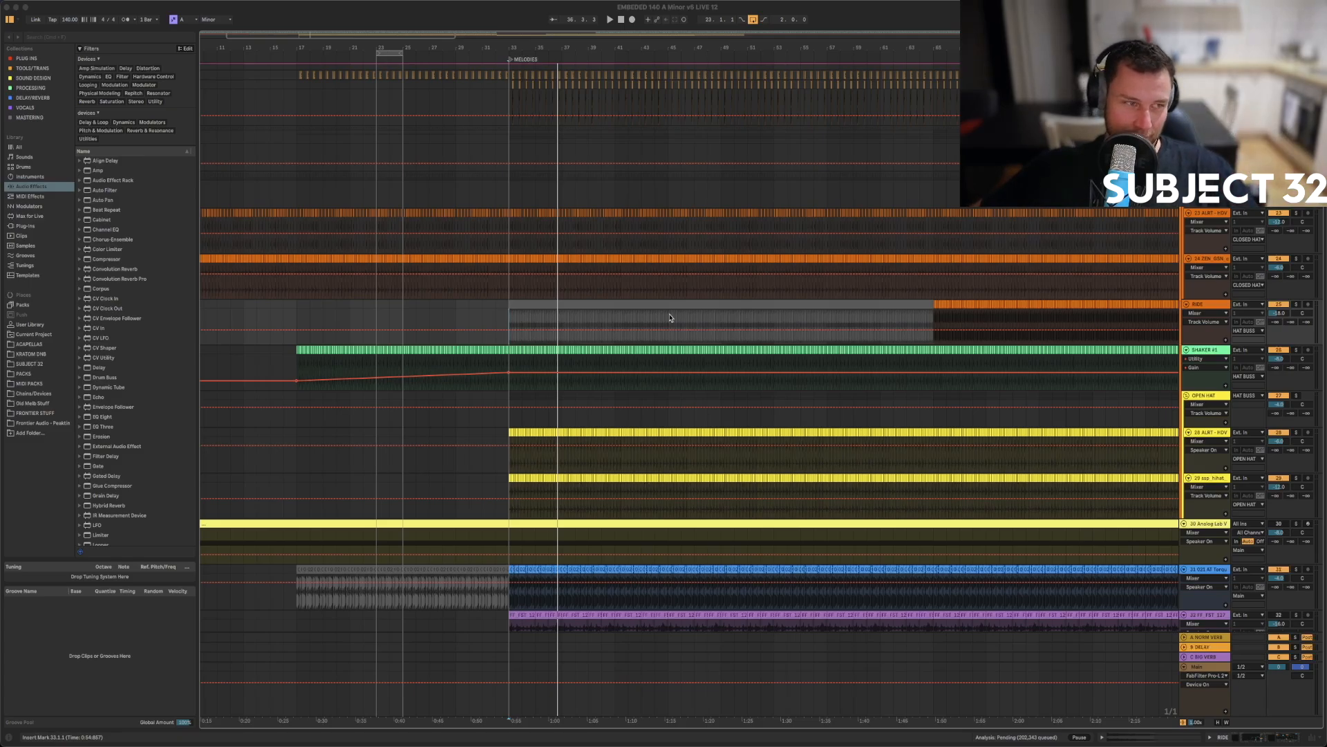
- Hide the automation lanes of the hat tracks in the arrangement
scroll(670, 317, up, 3)
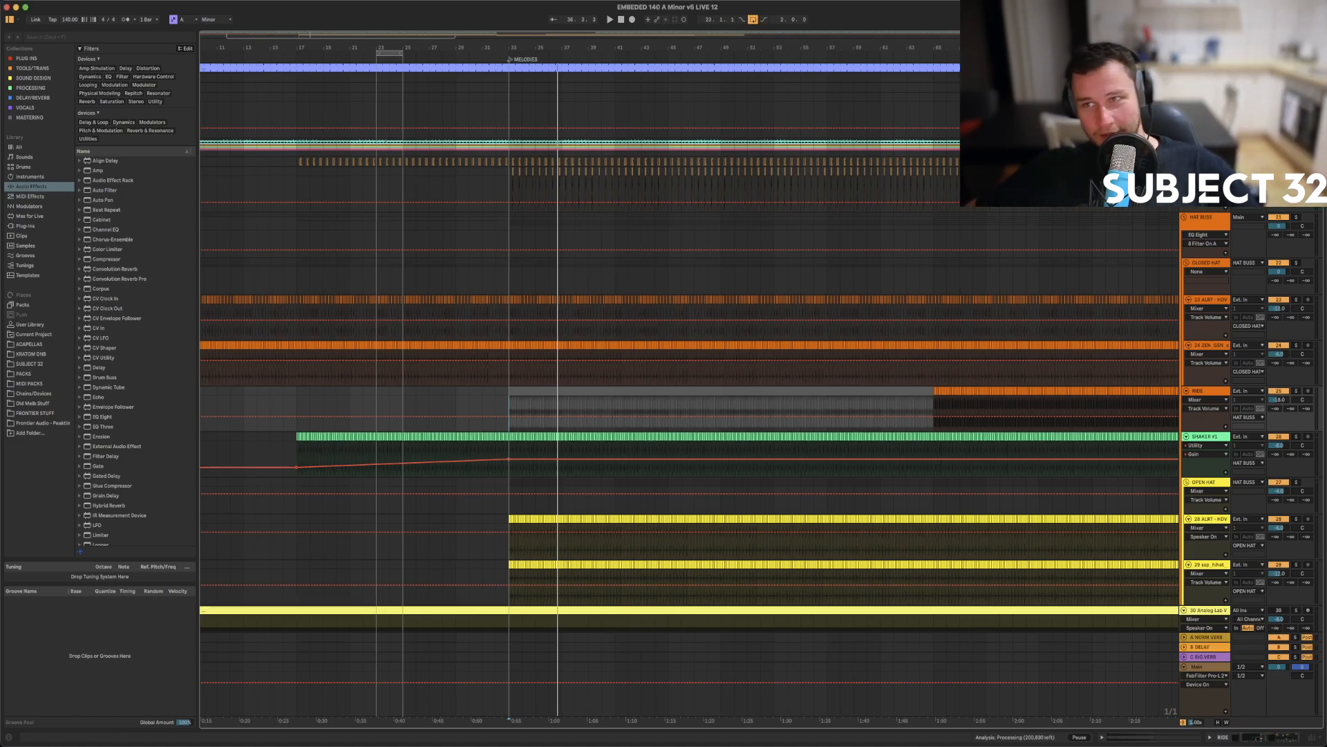
scroll(579, 64, down, 1)
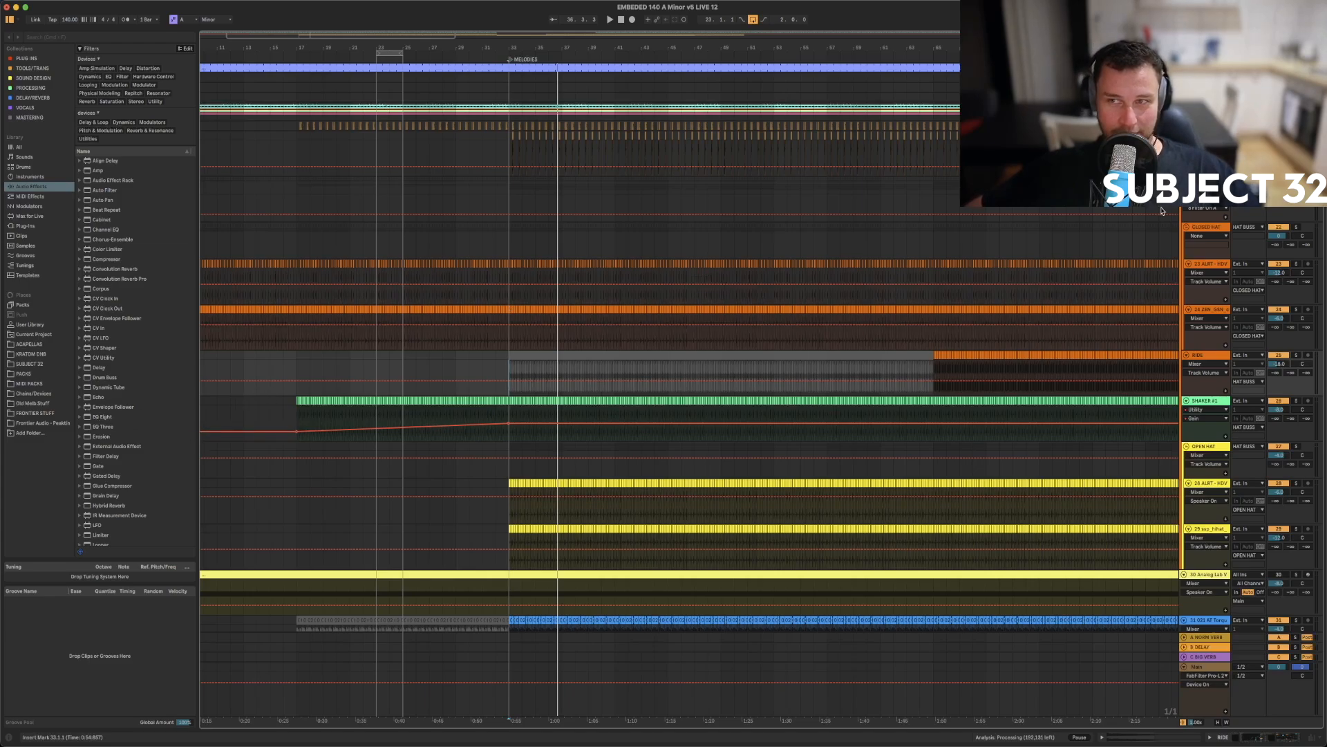
click(1183, 190)
click(1183, 190)
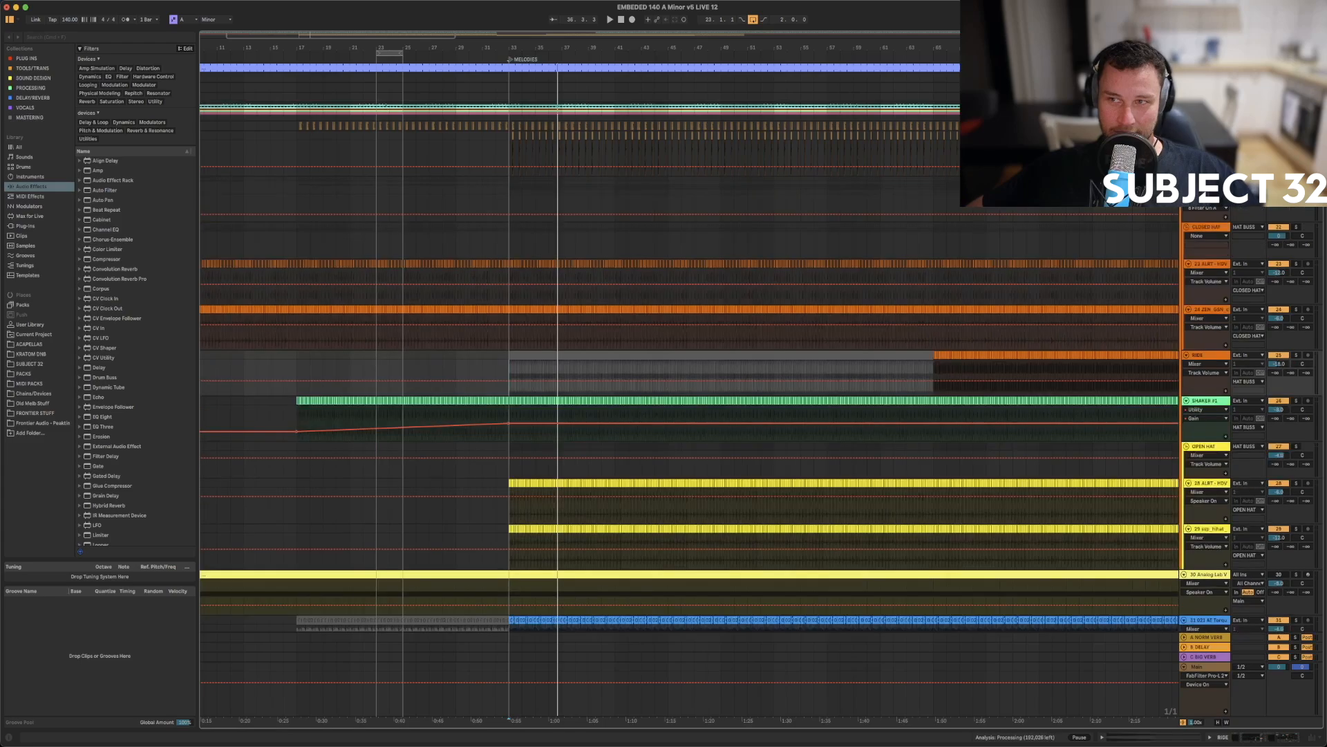
key(a)
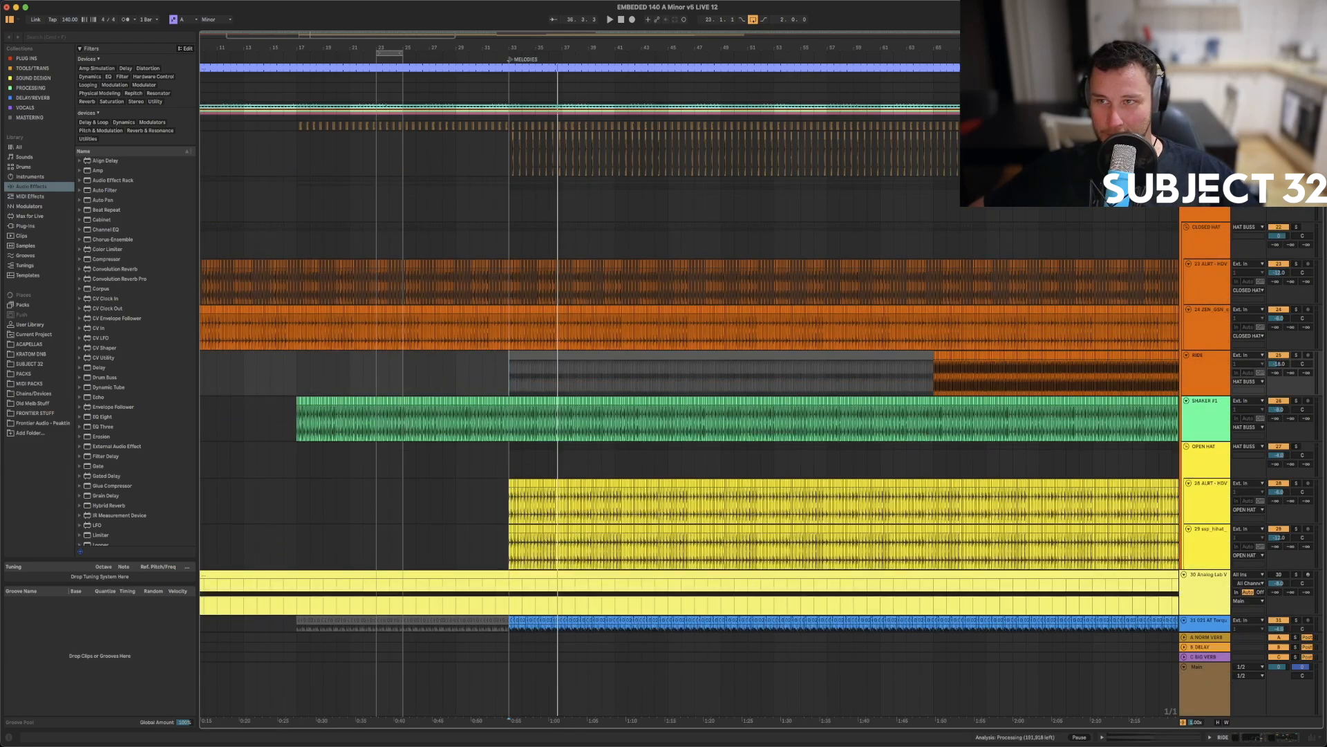
- Insert a new audio track in the HAT BUSS group and place it above the CLOSED HAT group
click(1208, 246)
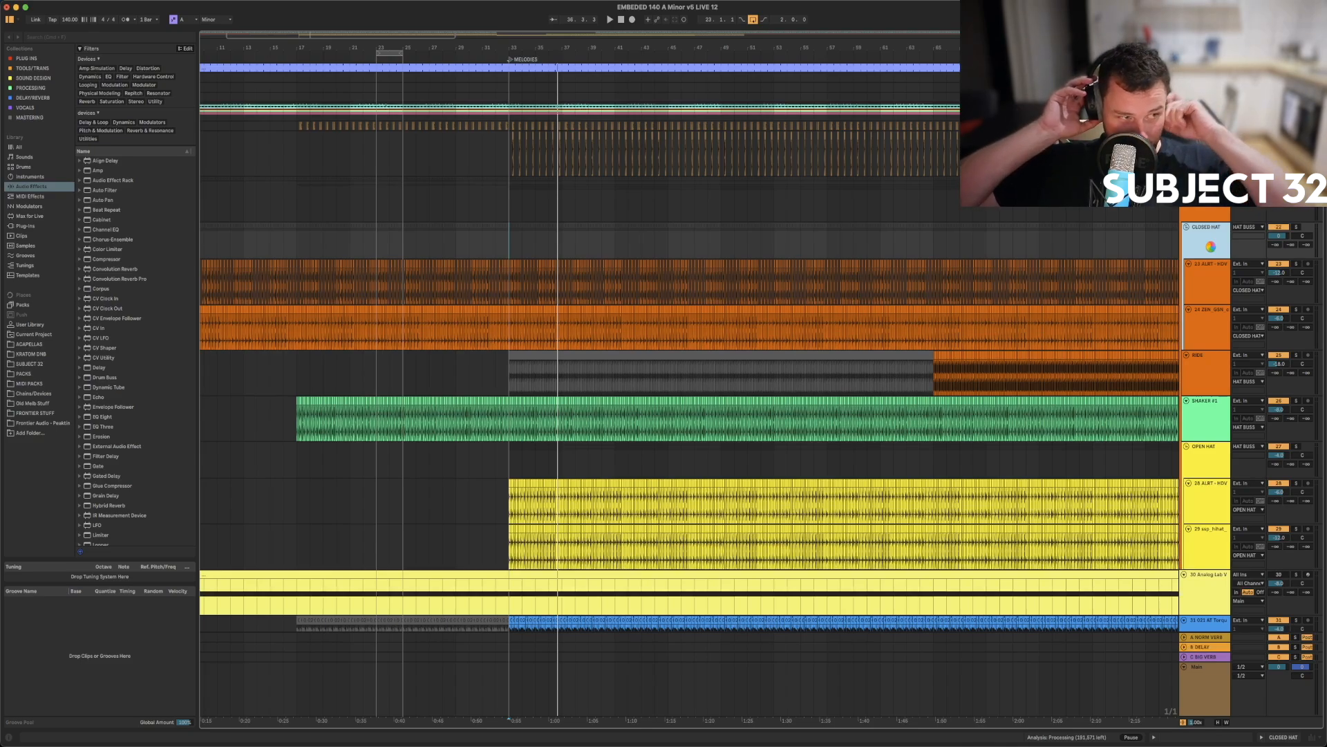
key(super+t)
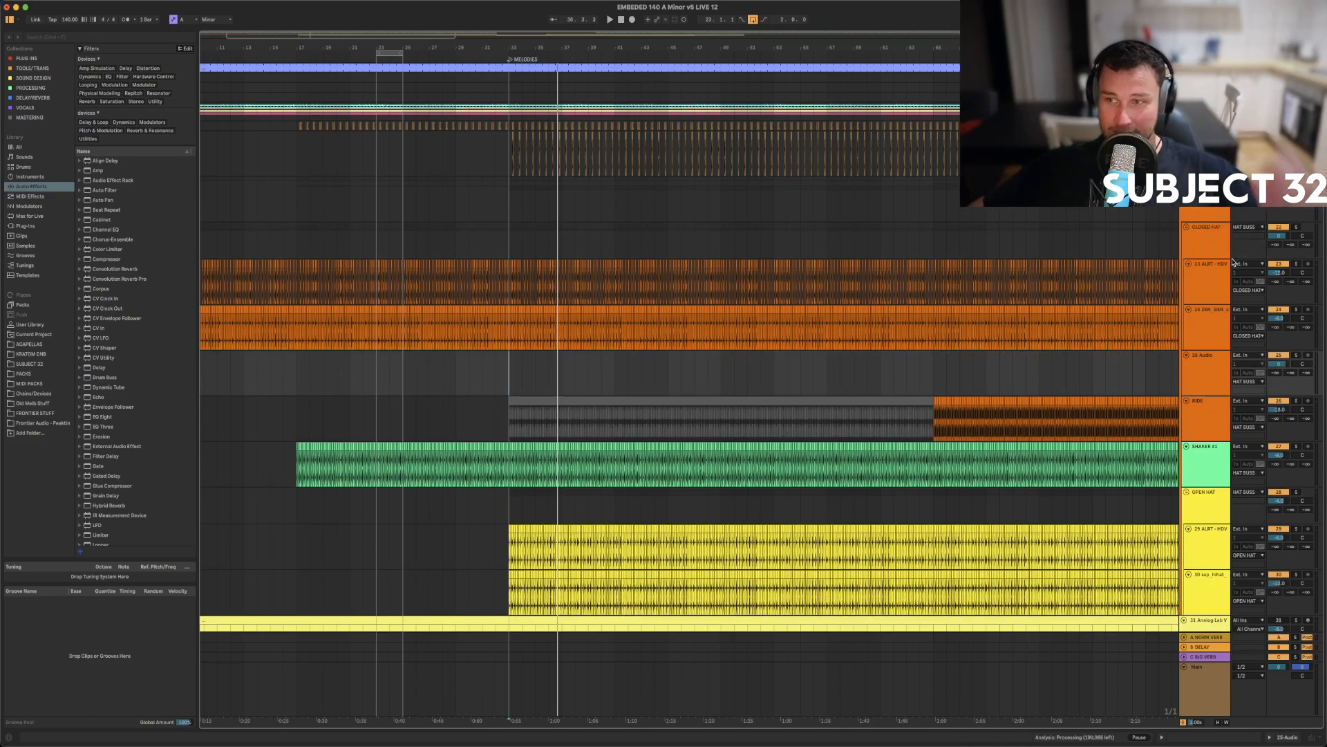
drag(1213, 368, 1204, 229)
drag(1049, 236, 452, 227)
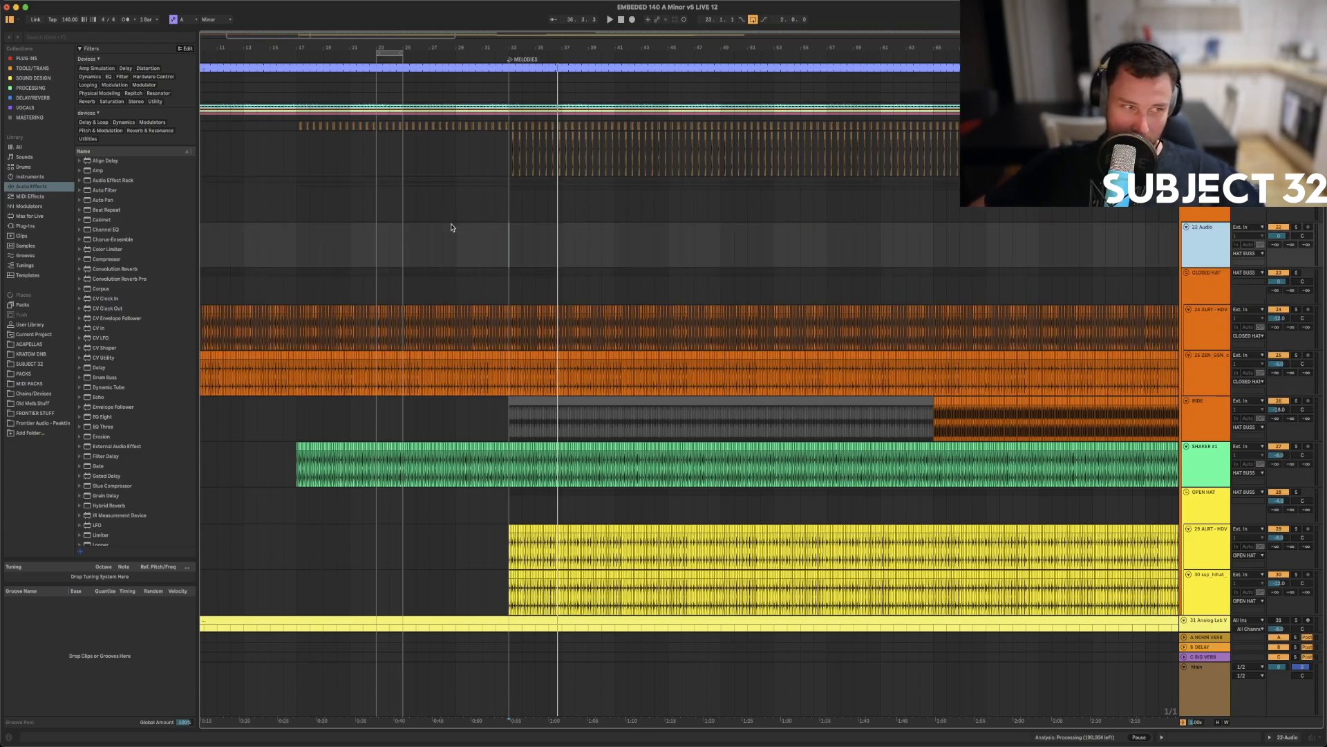
- Find the Audiotent Solar pack among the PACKS and open its Drum Loops folder
click(27, 374)
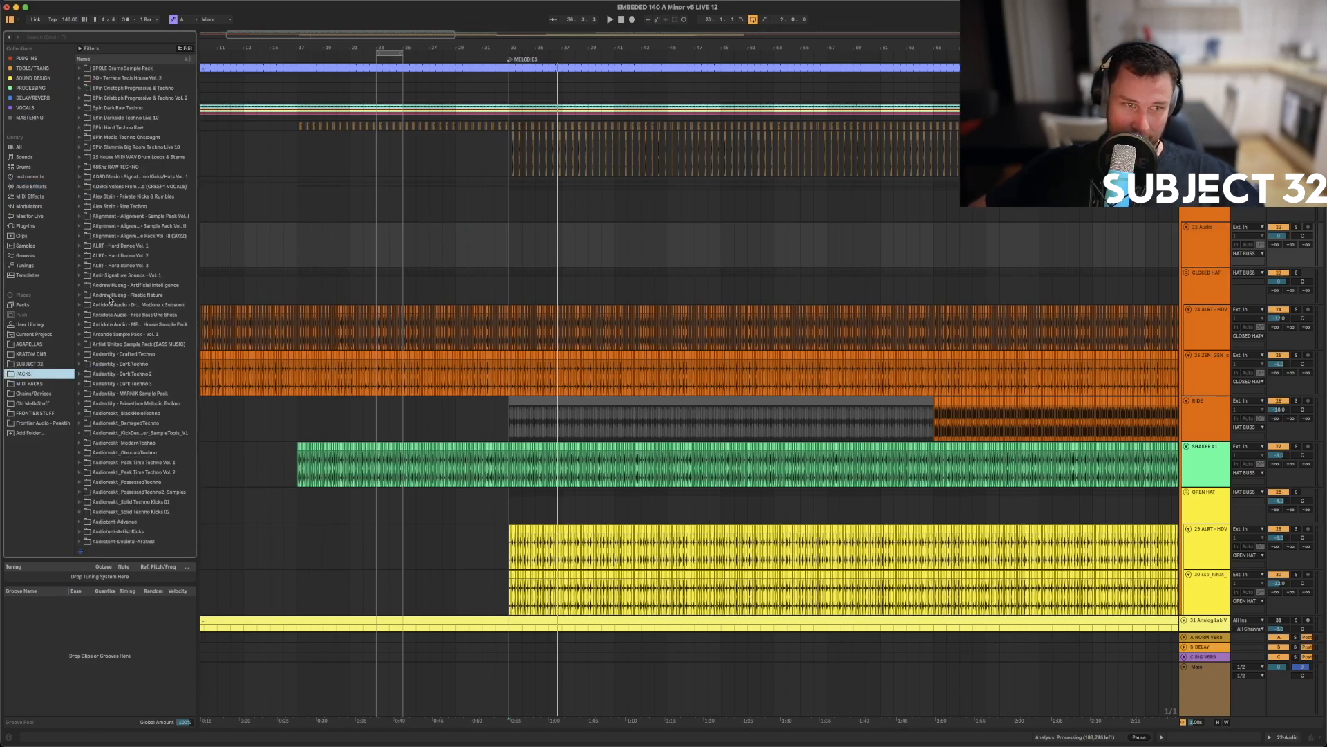
scroll(102, 367, down, 3)
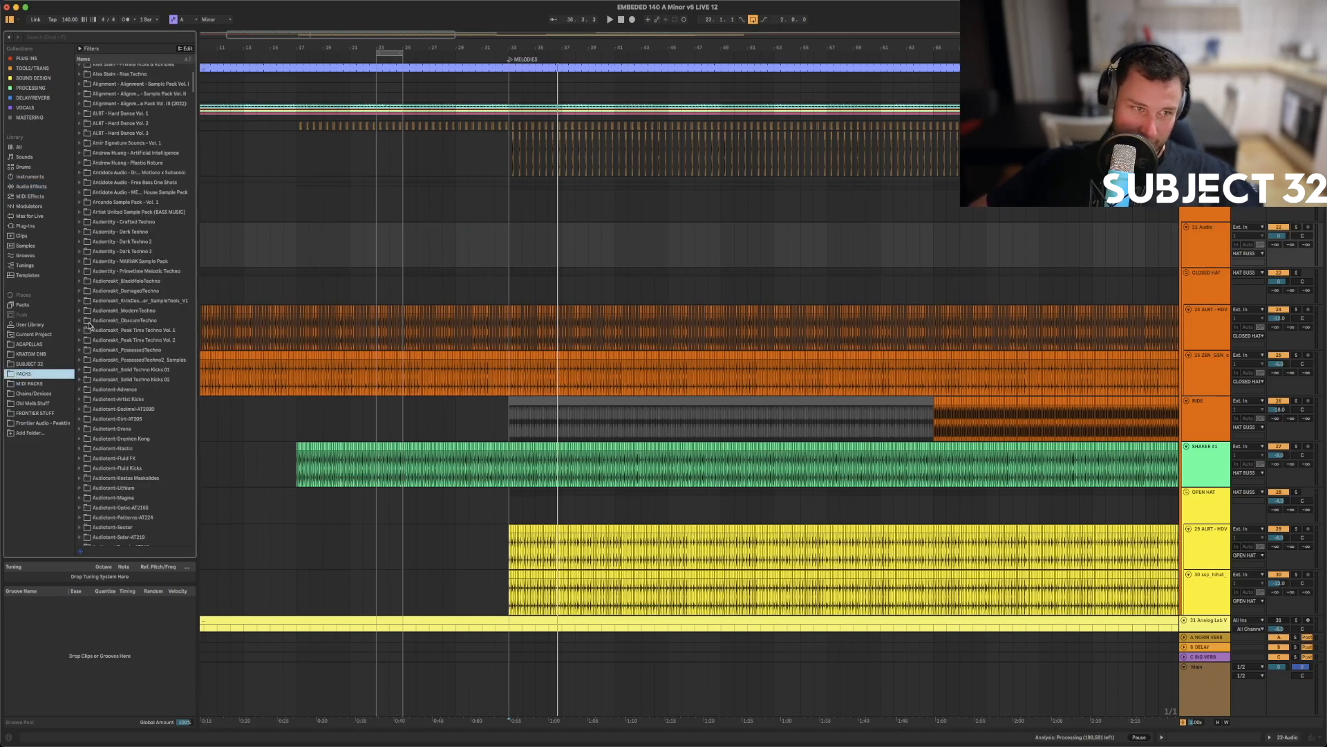
scroll(95, 320, down, 3)
scroll(95, 320, down, 10)
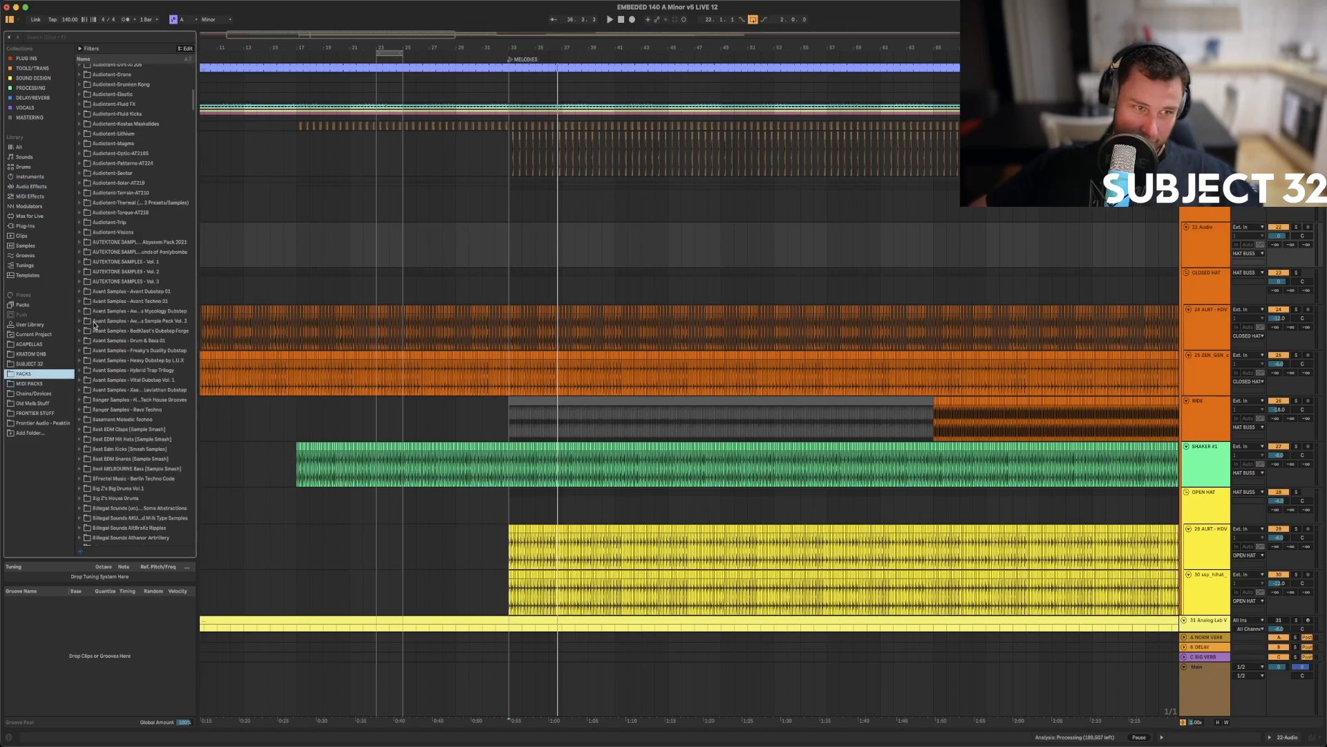
scroll(88, 217, down, 4)
click(80, 247)
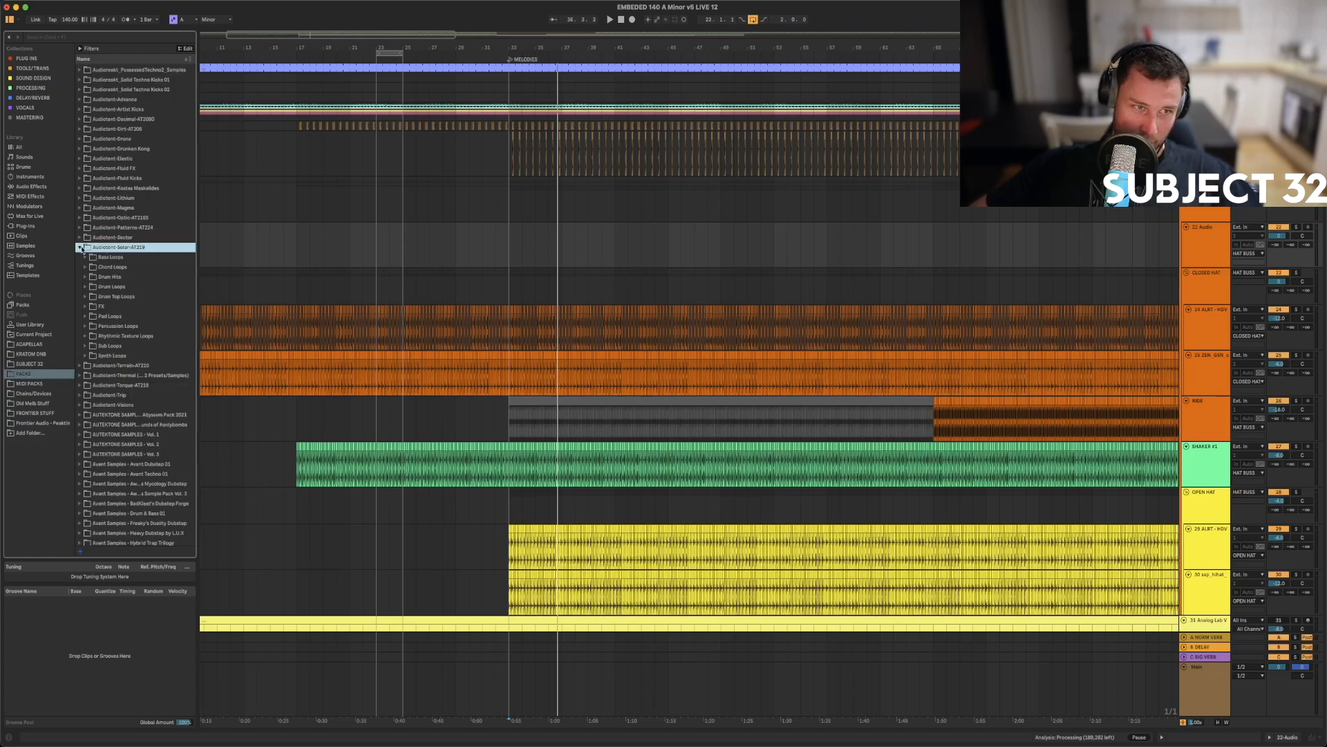
click(85, 286)
- Audition several drum loops from the Solar pack's Drum Loops folder
click(132, 335)
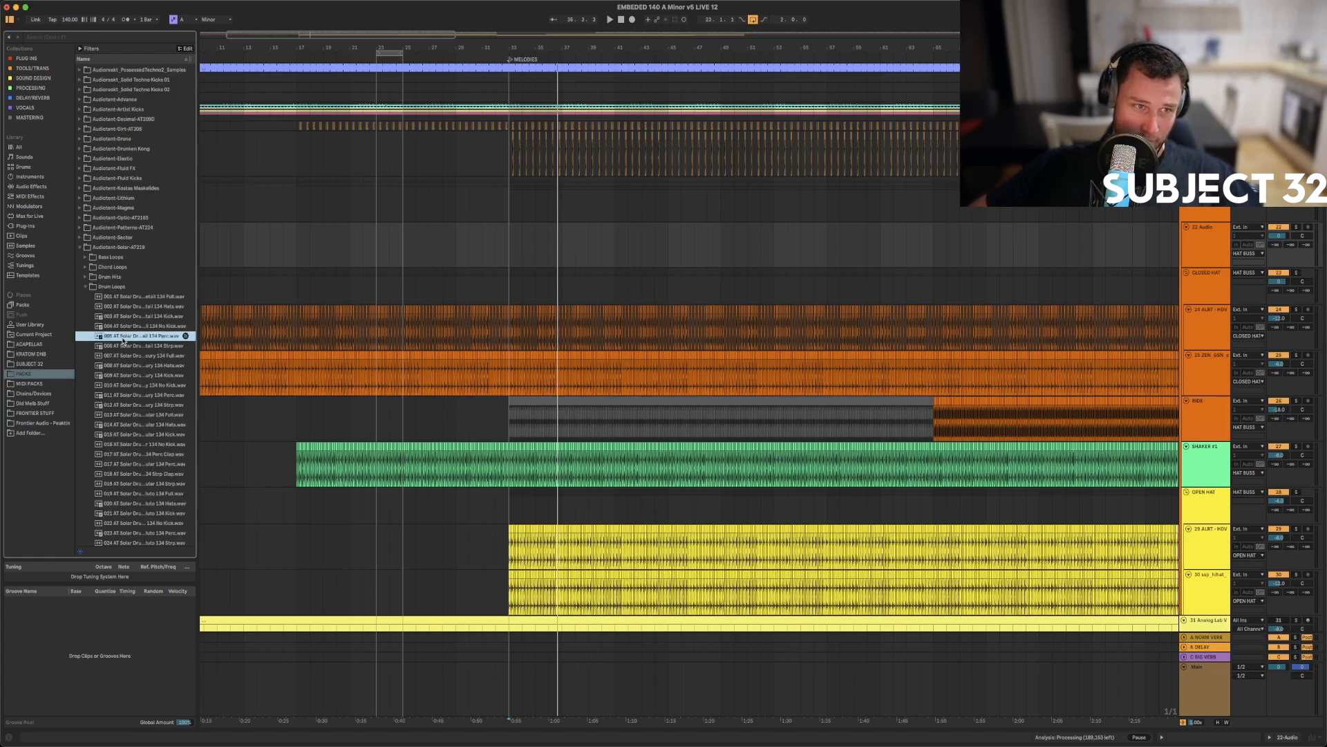
click(135, 385)
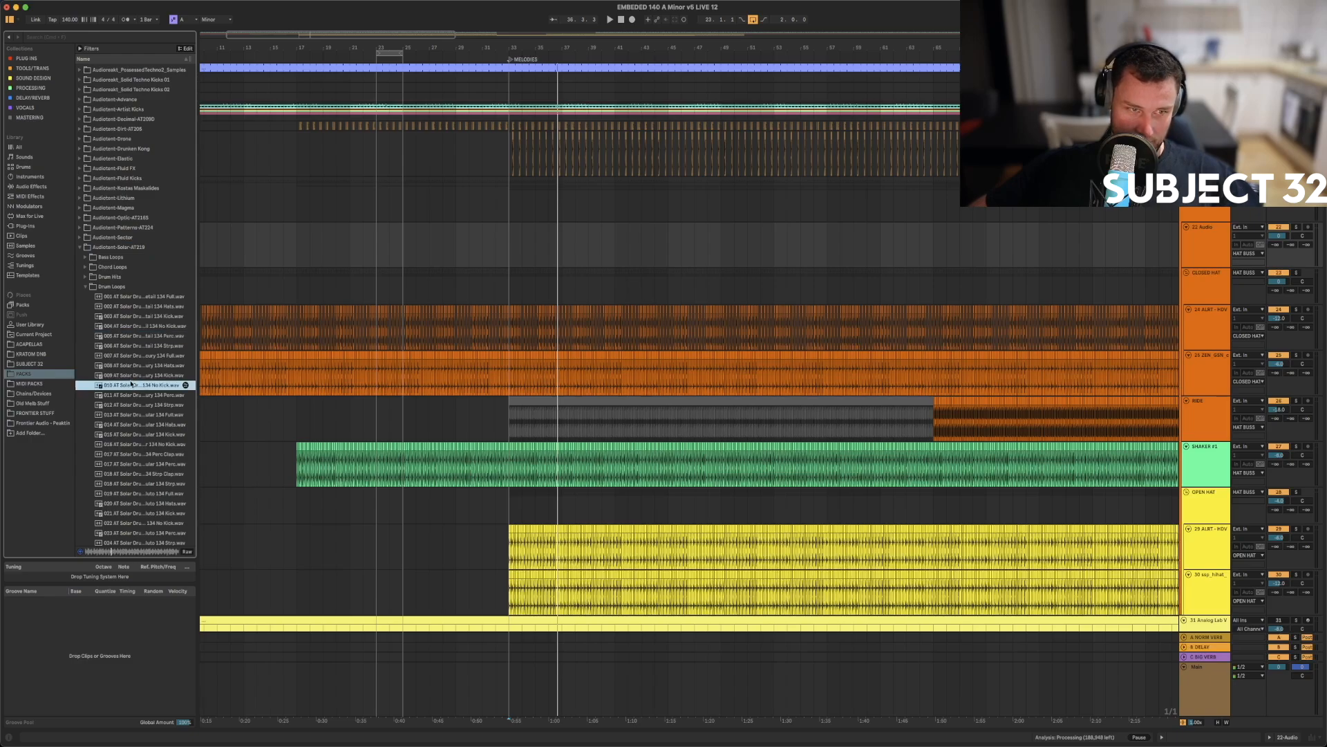
click(126, 394)
click(141, 404)
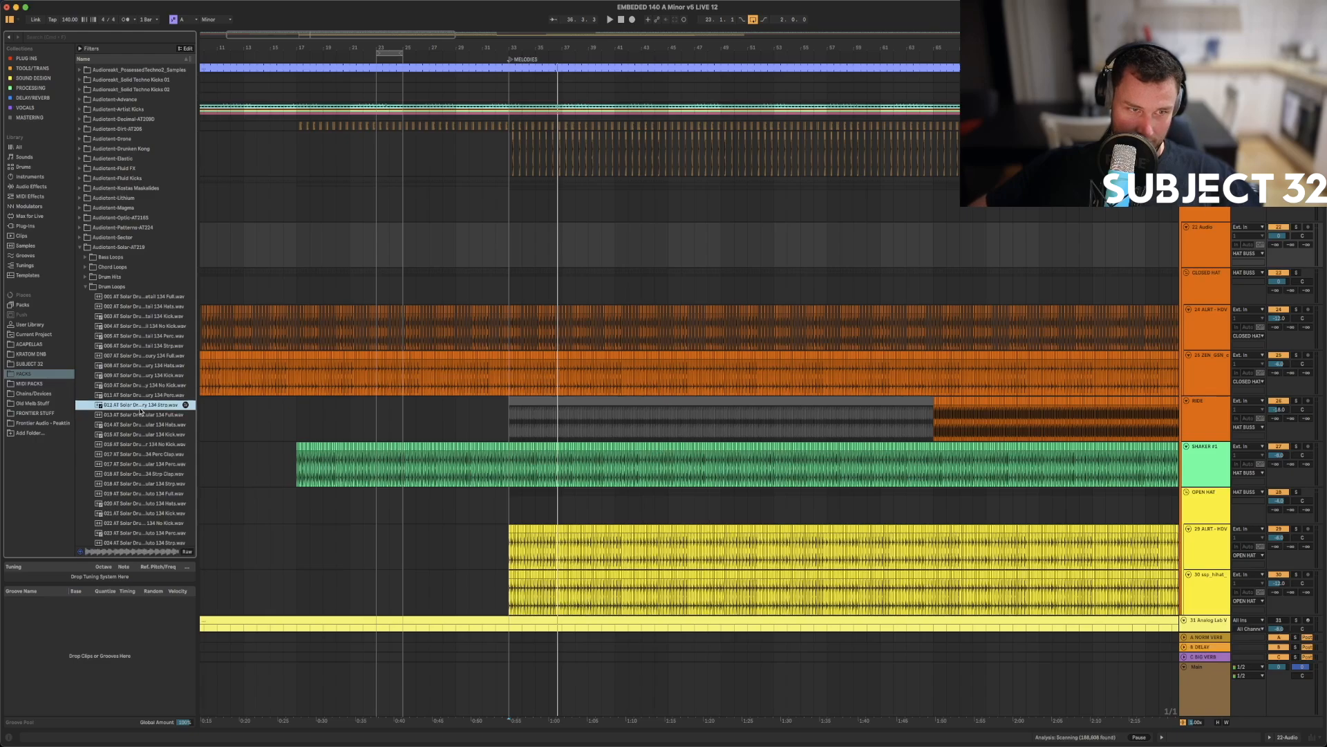
click(144, 413)
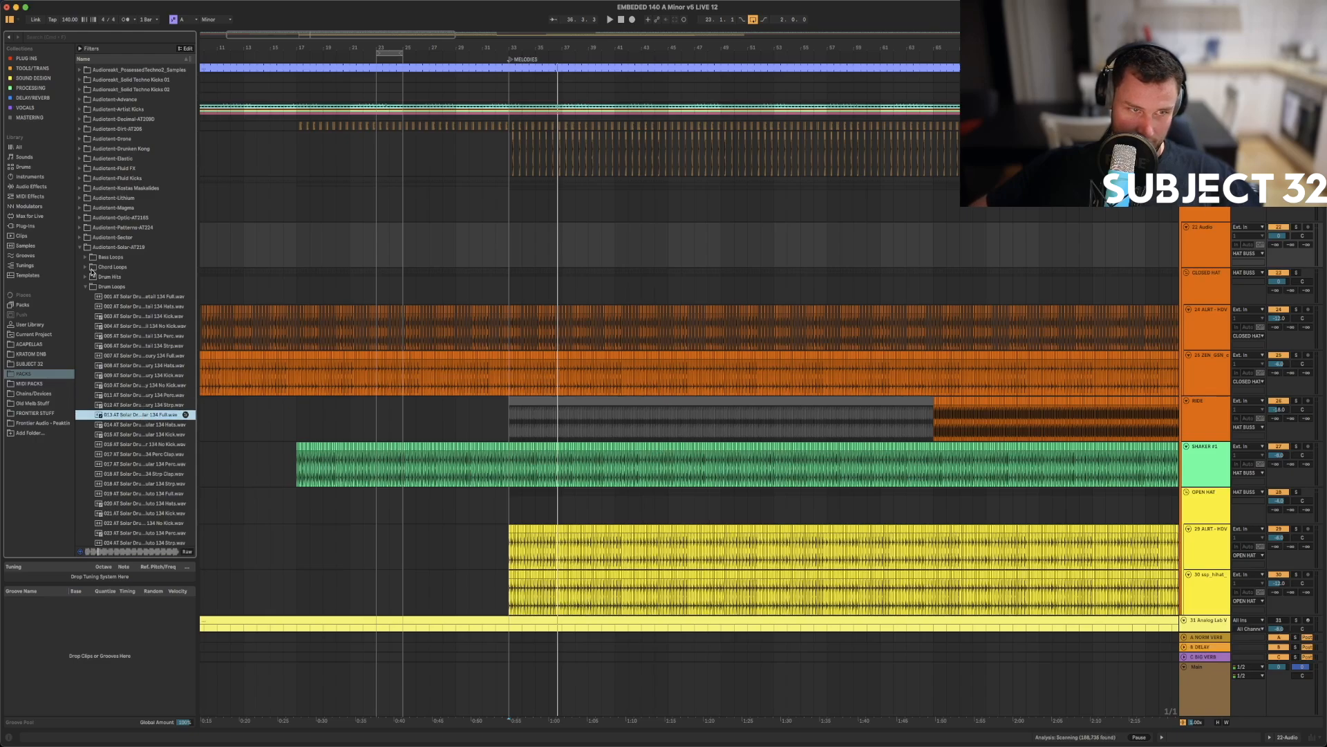
- Place the drum top loop "03 AT Solar Top - Grass 134" on the new audio track at the MELODICS marker
click(87, 287)
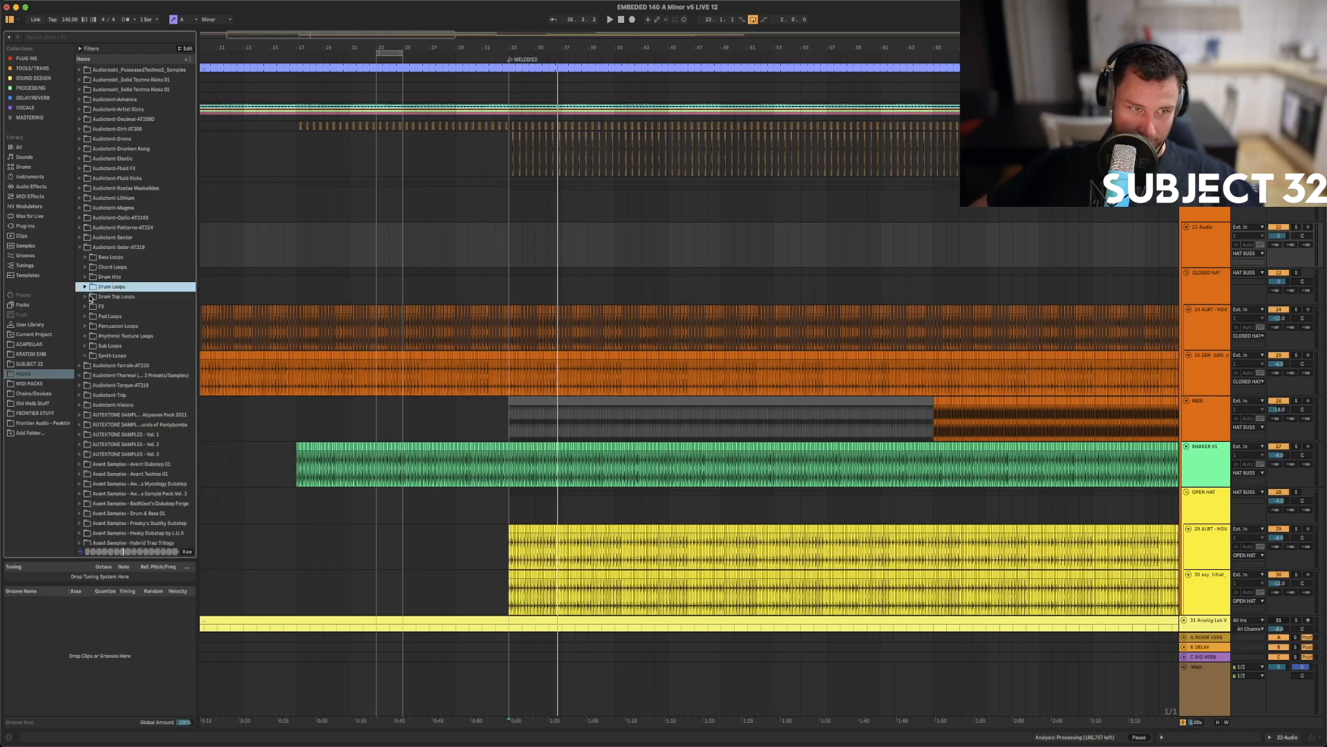
click(90, 297)
click(86, 297)
click(120, 326)
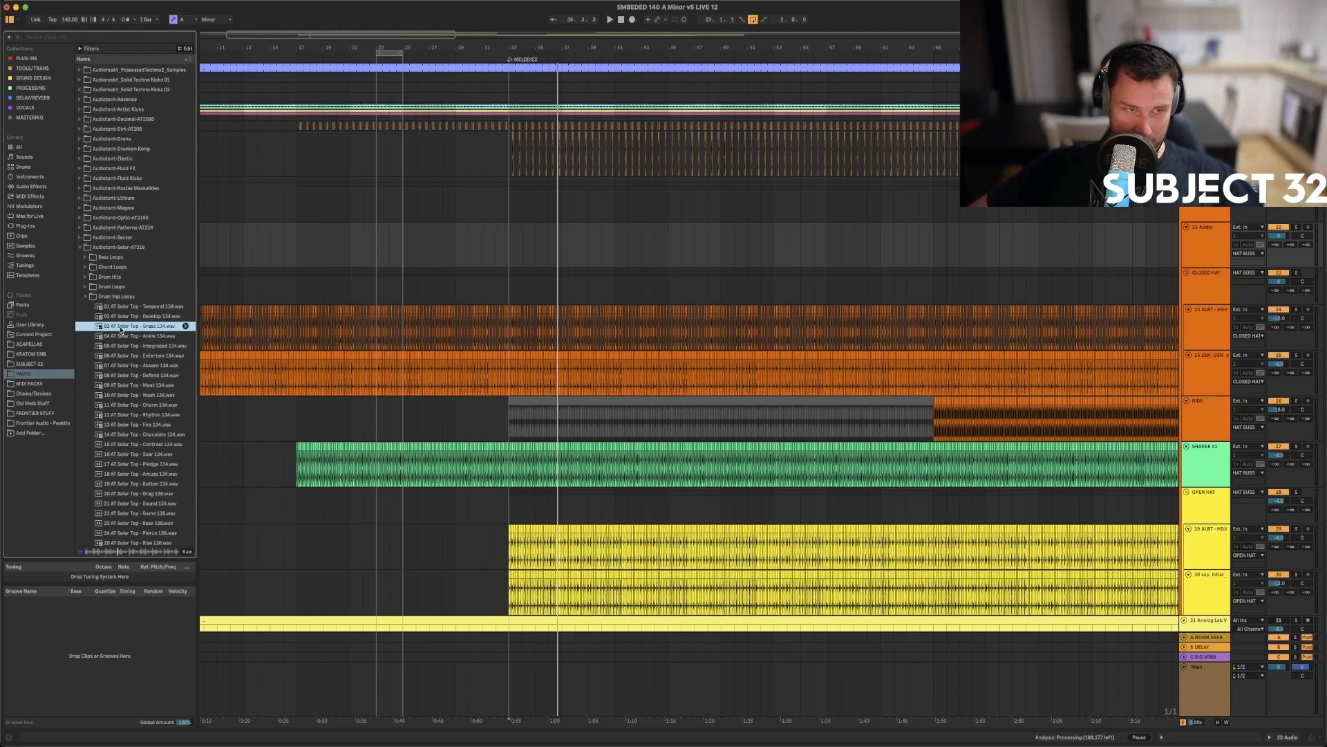
drag(120, 328, 515, 248)
- Play the arrangement and lower the volume of the drum top loop track
key(space)
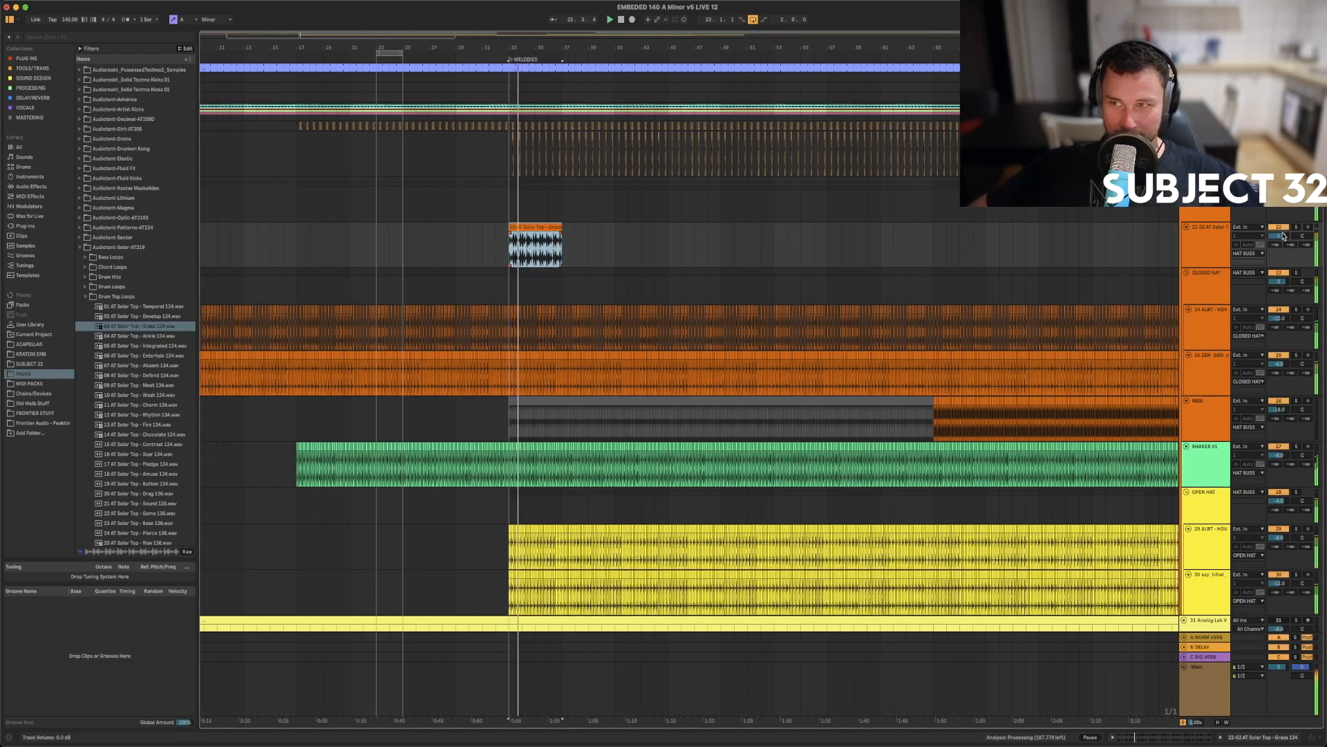
drag(1279, 236, 1279, 245)
- Extend the drum top loop clip to 16 bars and consolidate it into one clip
click(563, 235)
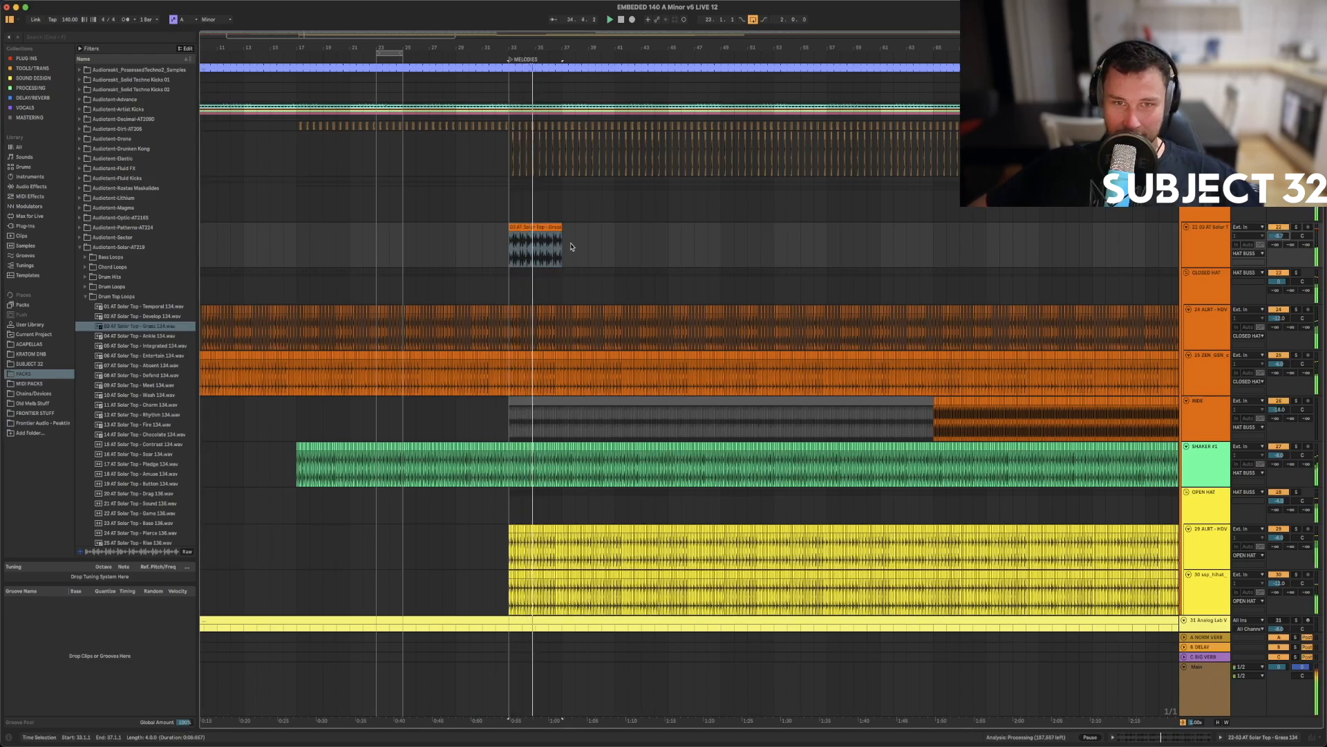
click(561, 227)
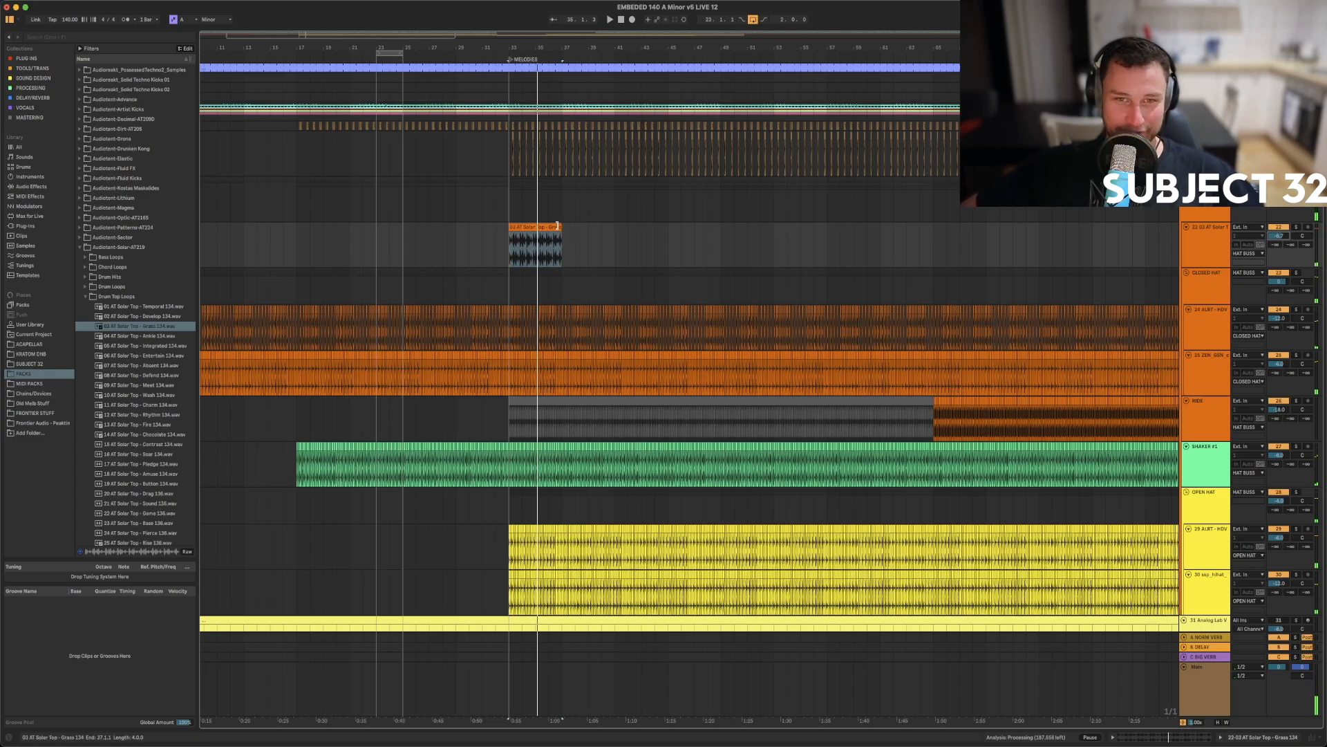
drag(562, 236, 720, 237)
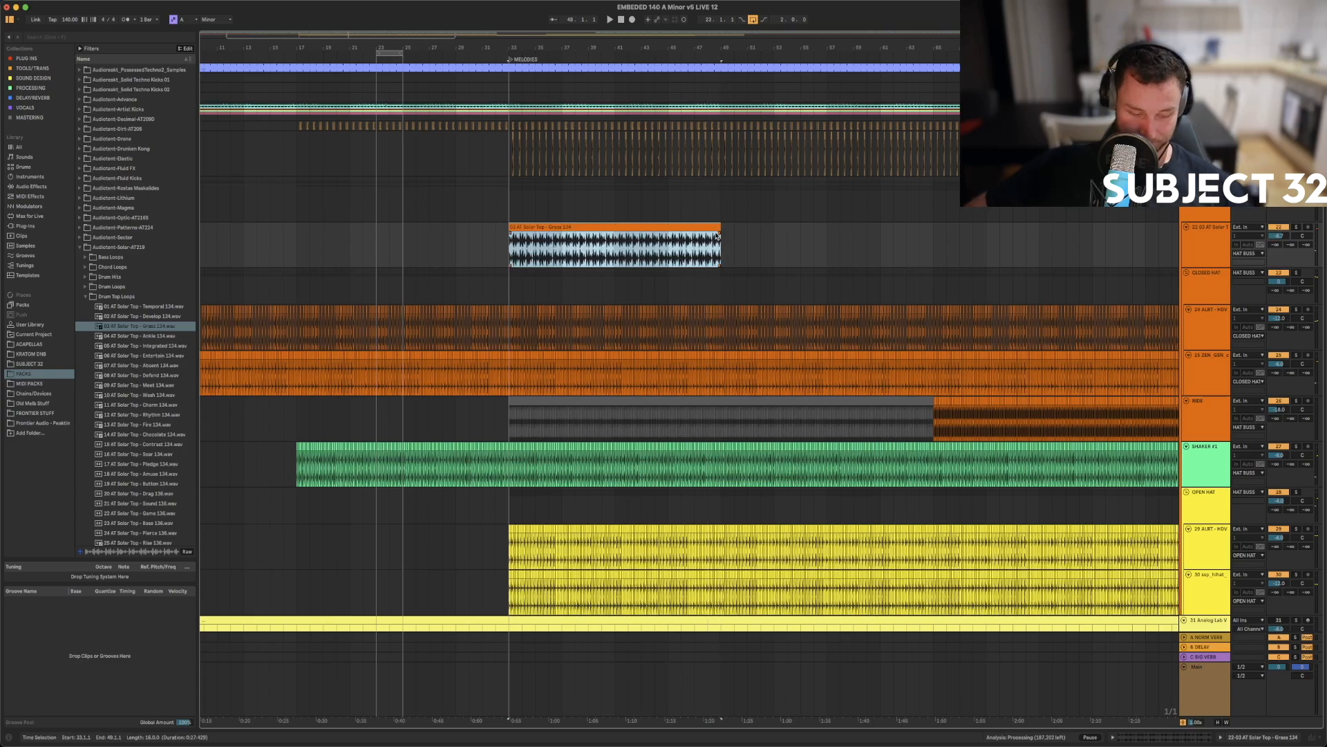
key(super+j)
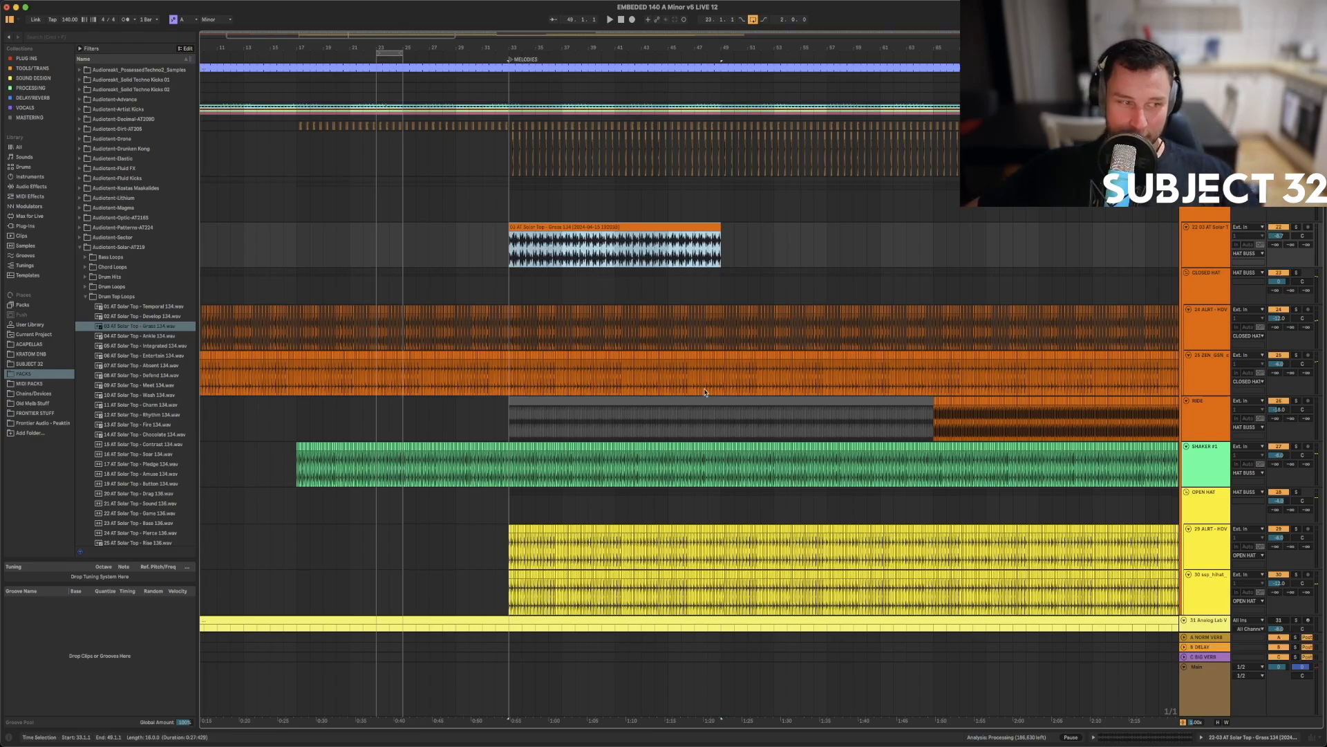
- Show the clip and device views together, display the clip's envelopes and enlarge the clip editor
click(1094, 738)
click(1201, 737)
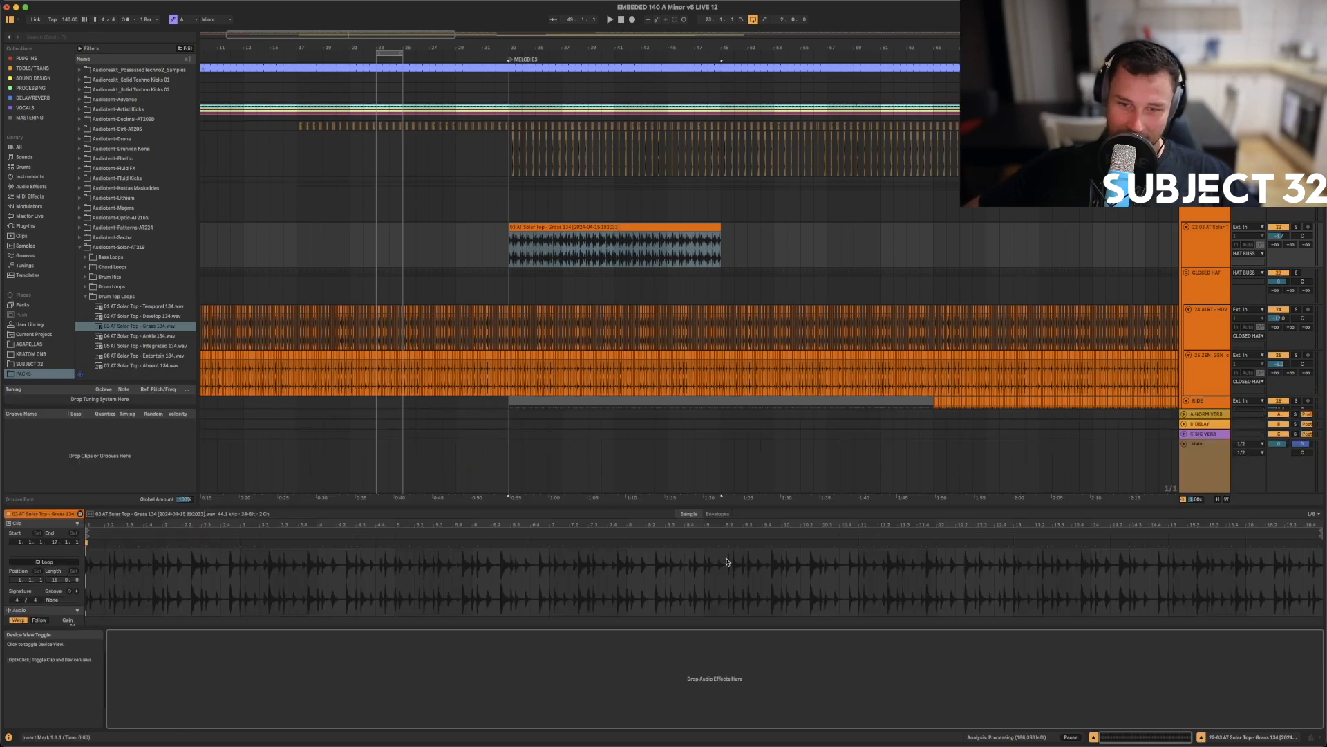
click(715, 513)
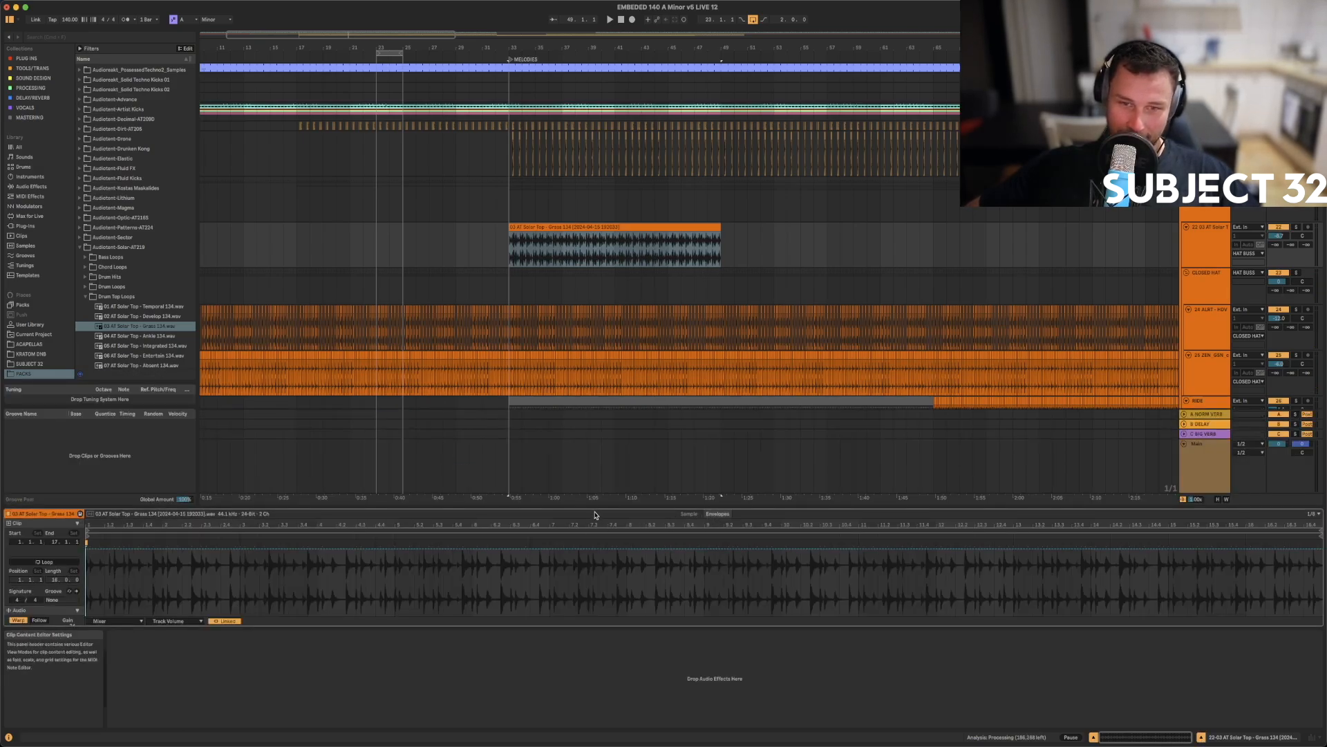
drag(593, 513, 602, 387)
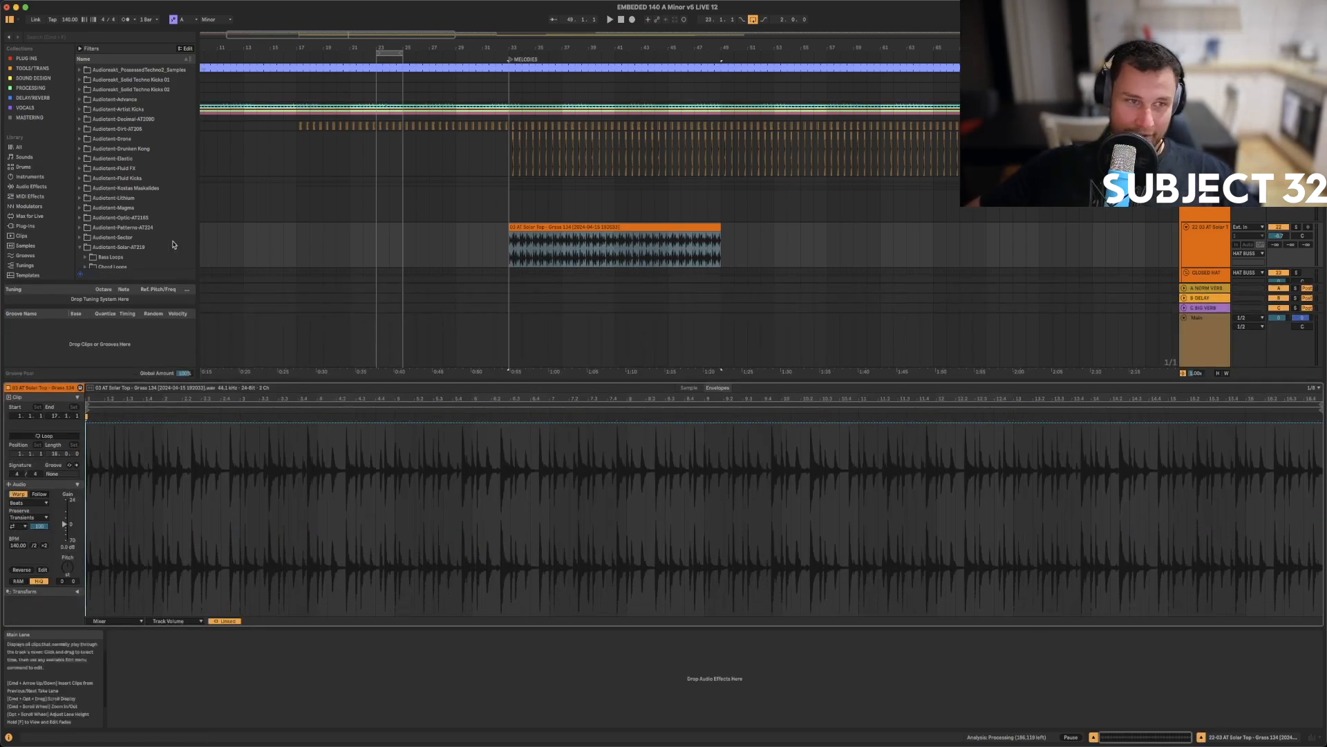
- Add an EQ Eight to the drum top loop track
click(31, 186)
scroll(111, 183, down, 5)
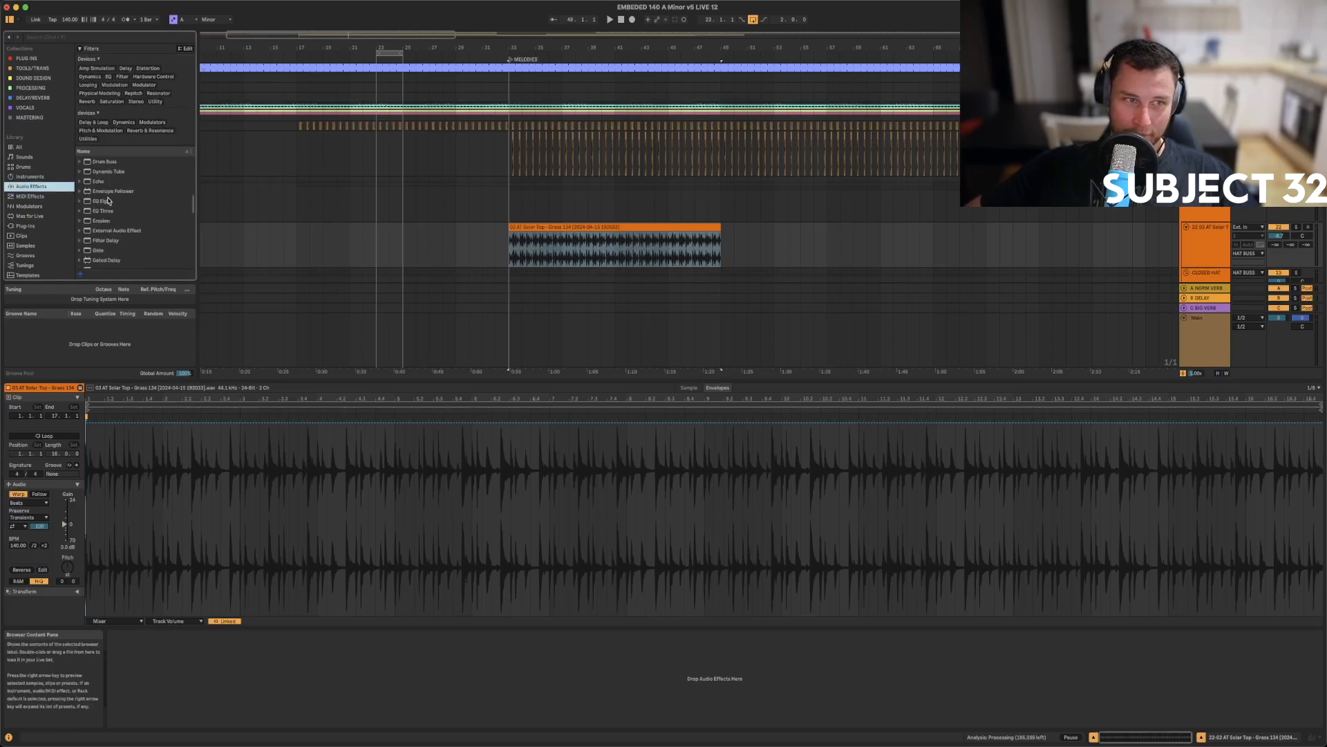
click(104, 200)
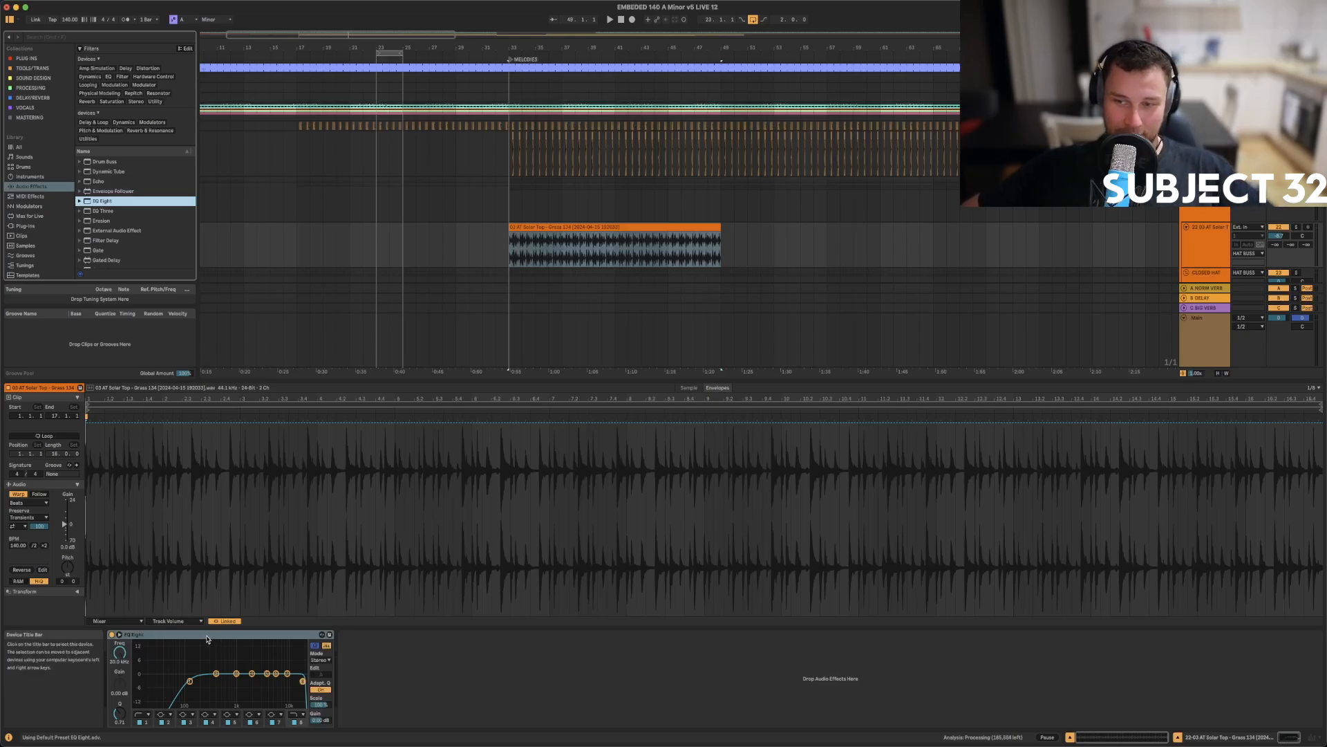
click(1207, 217)
click(1208, 246)
click(1207, 217)
click(1209, 252)
click(1209, 272)
click(1205, 228)
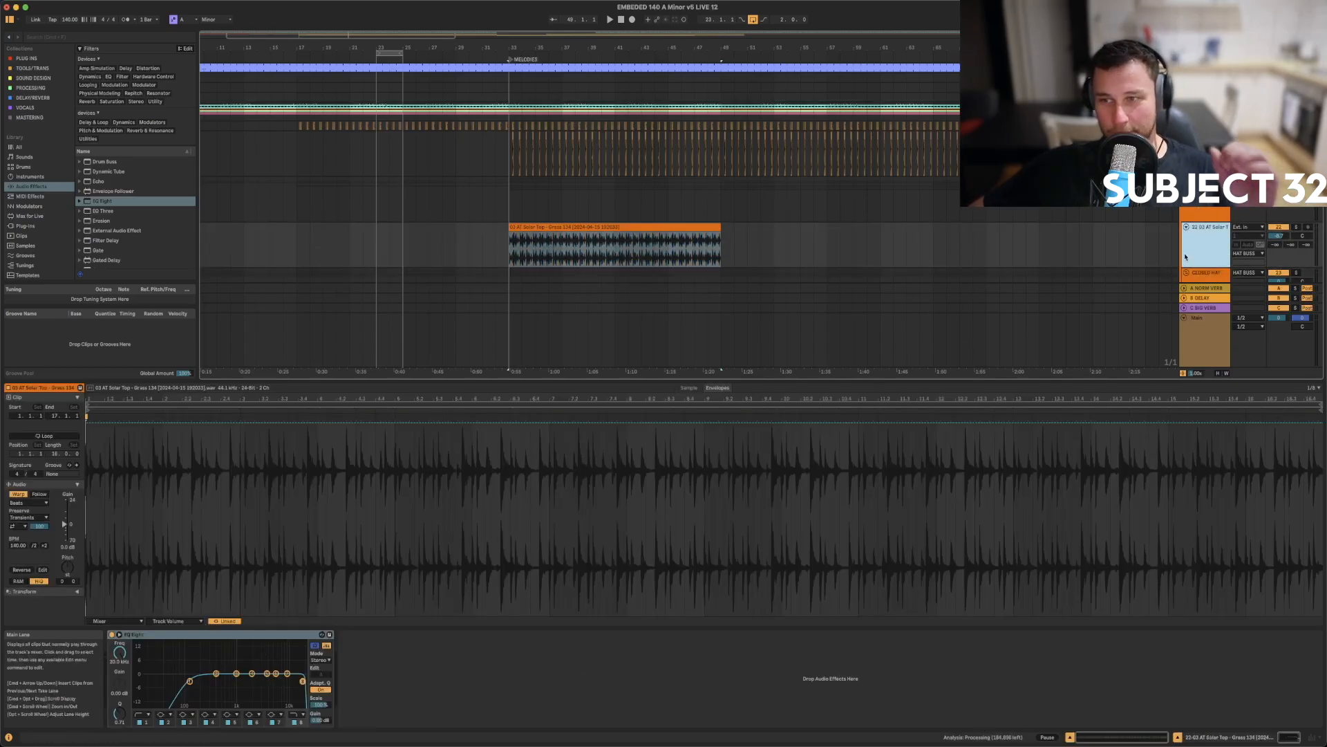
click(1206, 276)
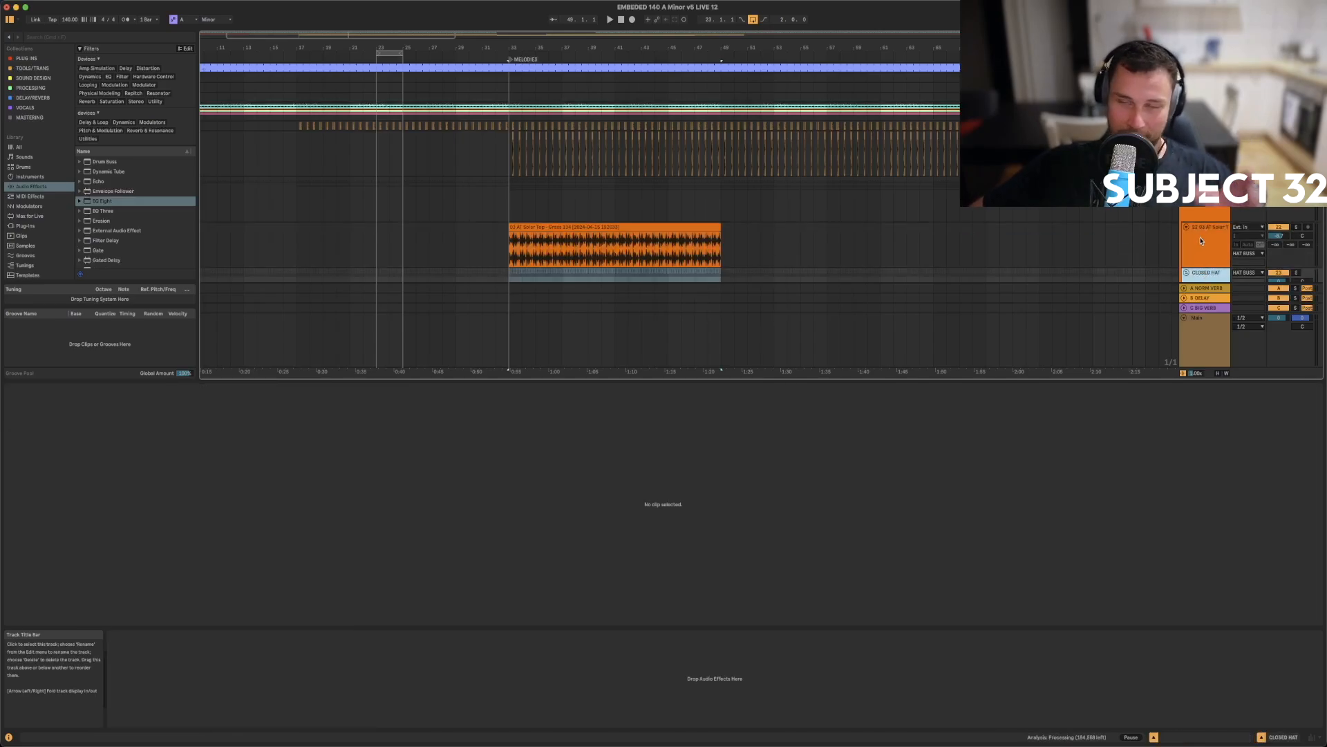
- Raise the EQ Eight's low-cut frequency on the drum top loop track and show the envelope for 1 Frequency A
click(1201, 241)
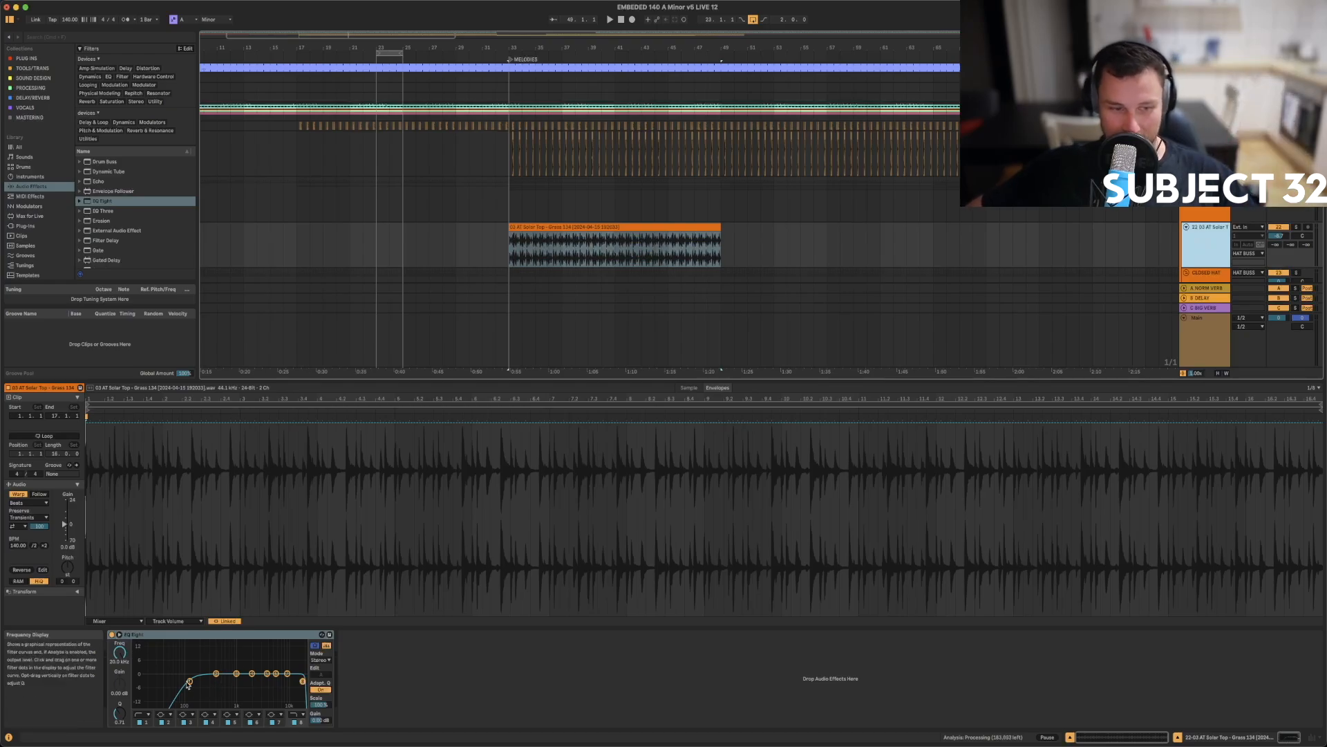
drag(189, 682, 218, 681)
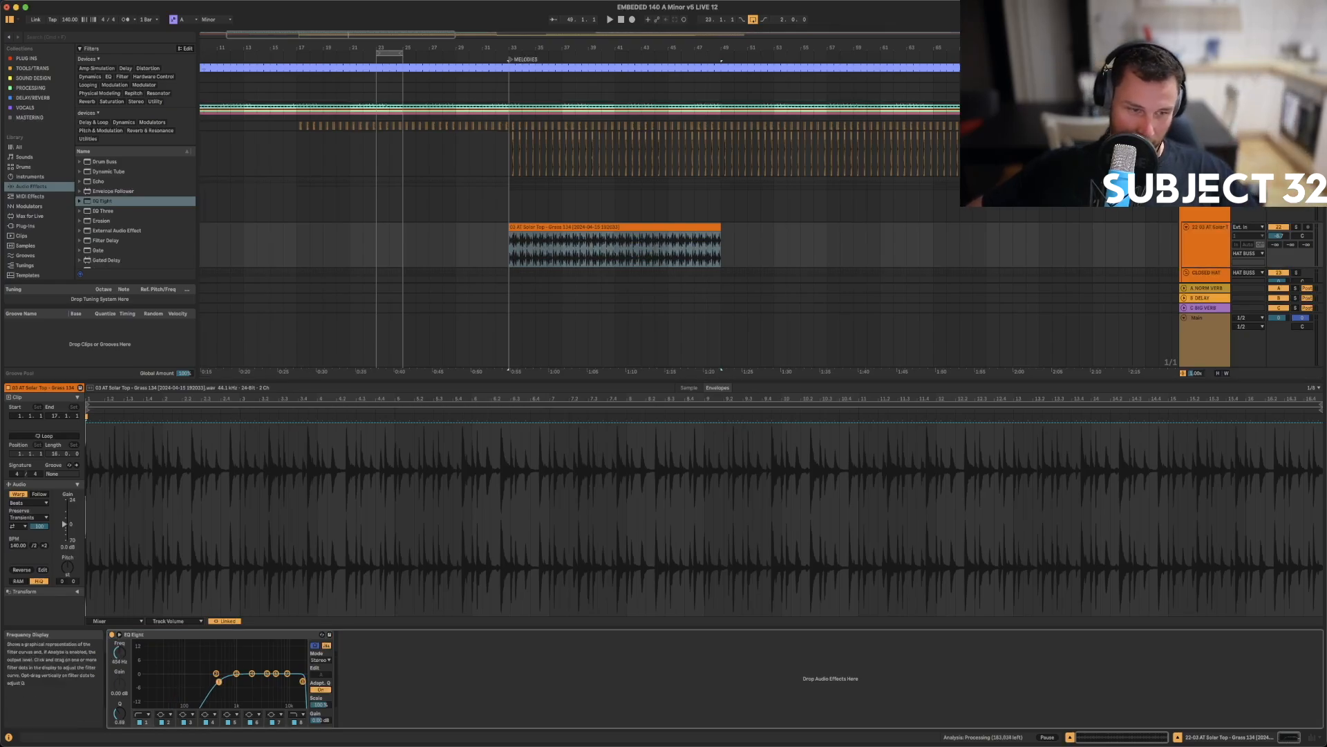
click(119, 660)
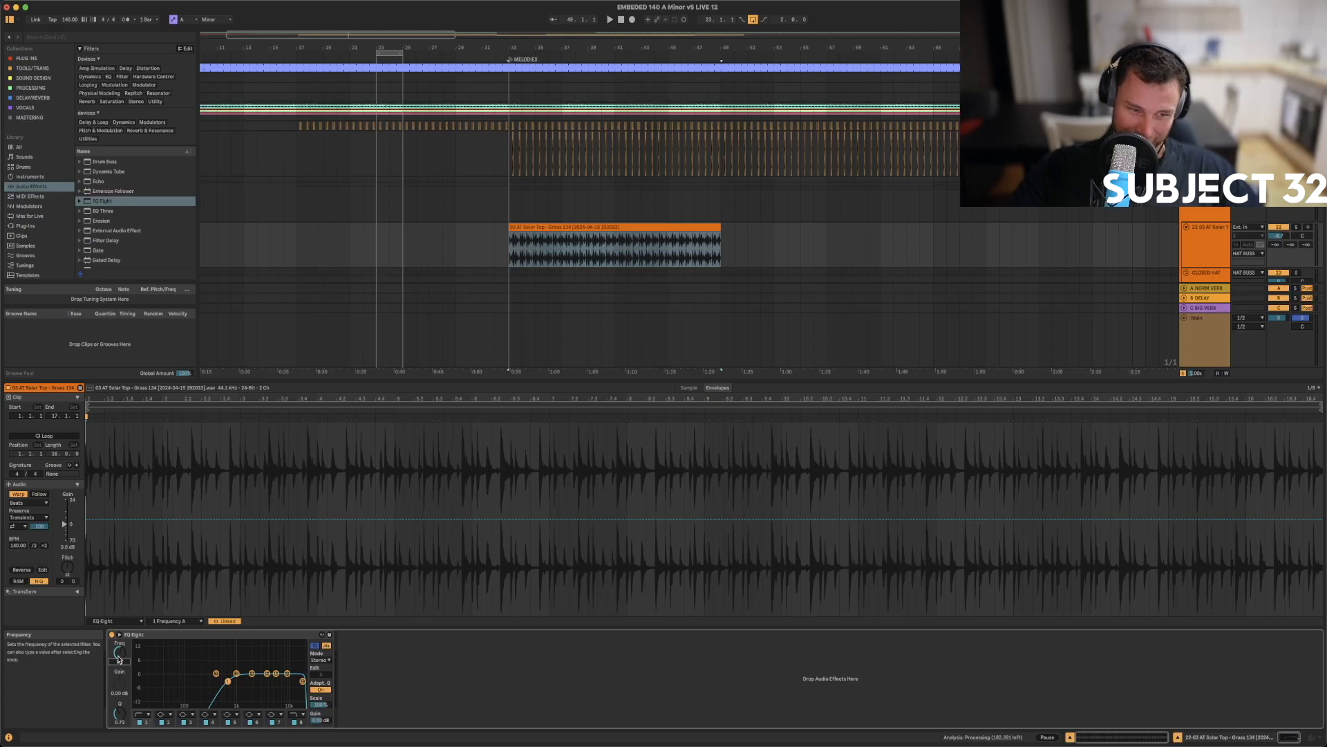
click(509, 253)
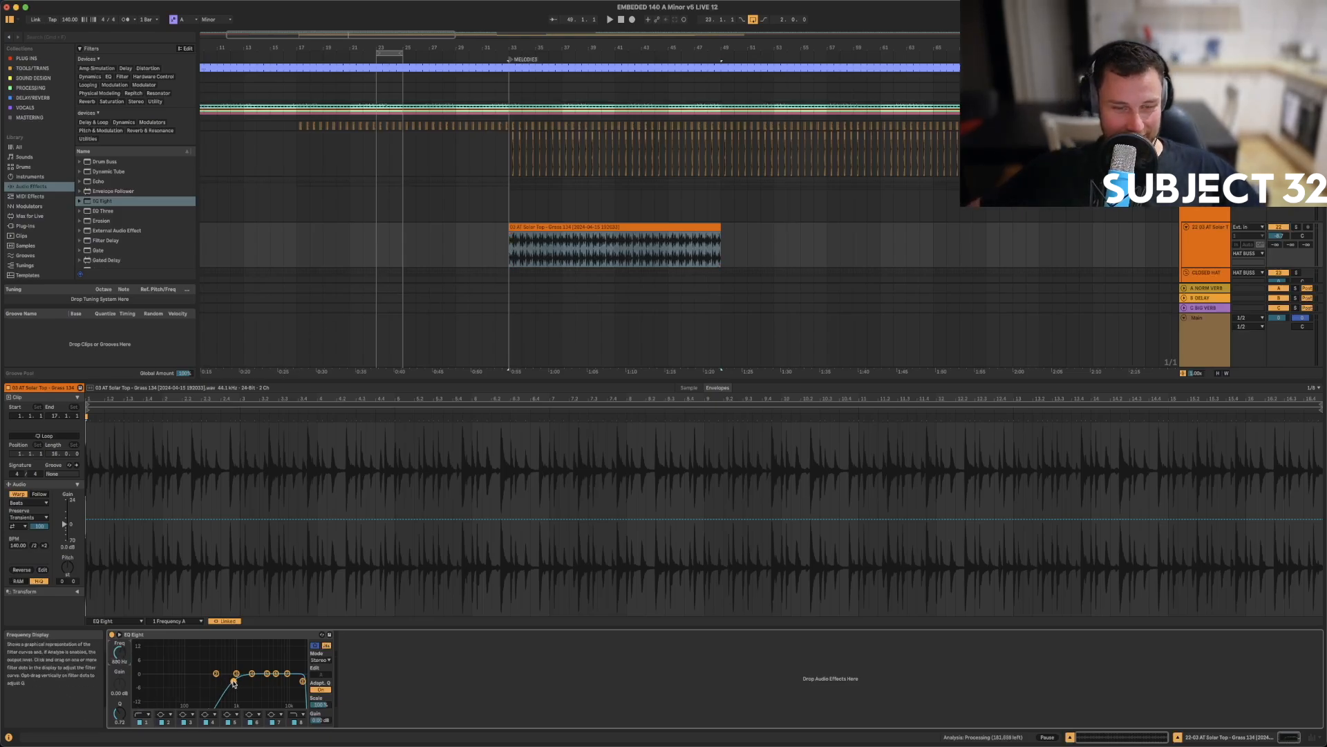
- Change the drum top loop clip's Transient Loop Mode and display its Transient Envelope
click(1207, 248)
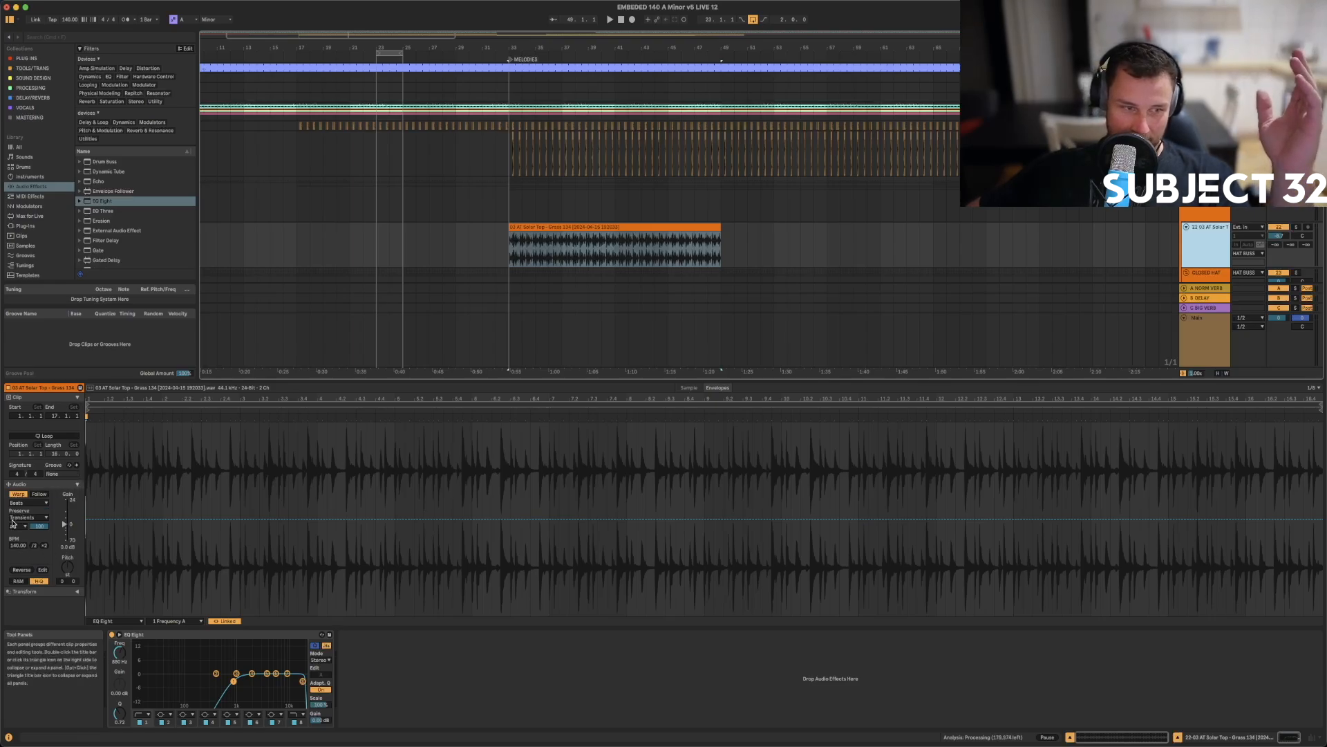
click(583, 226)
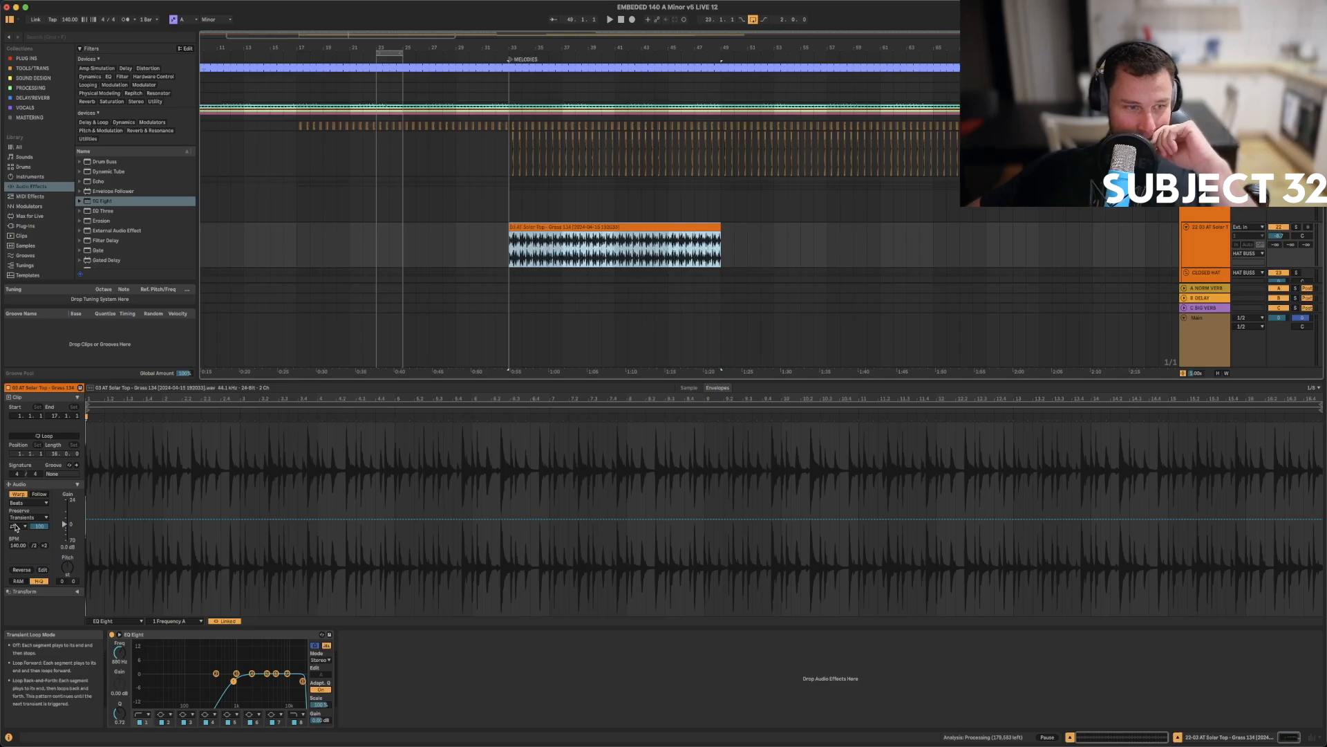
click(15, 526)
click(15, 534)
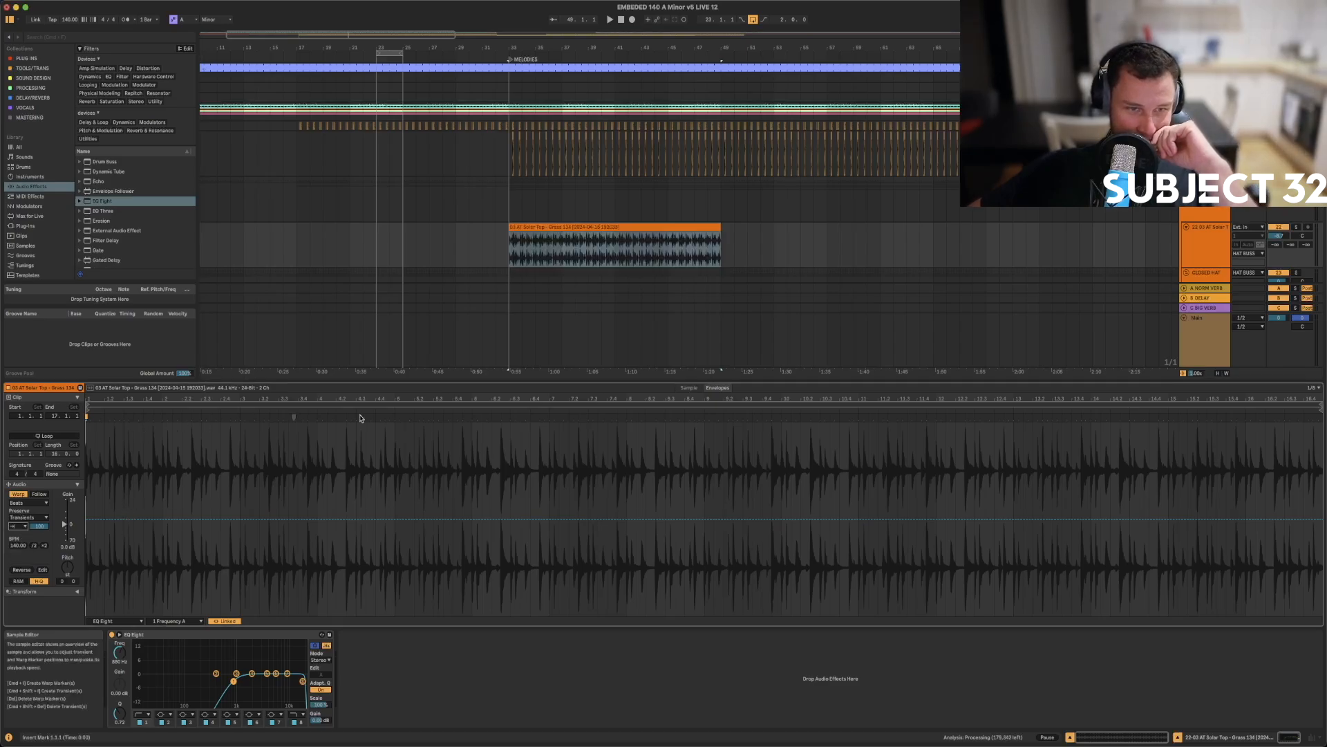
click(40, 526)
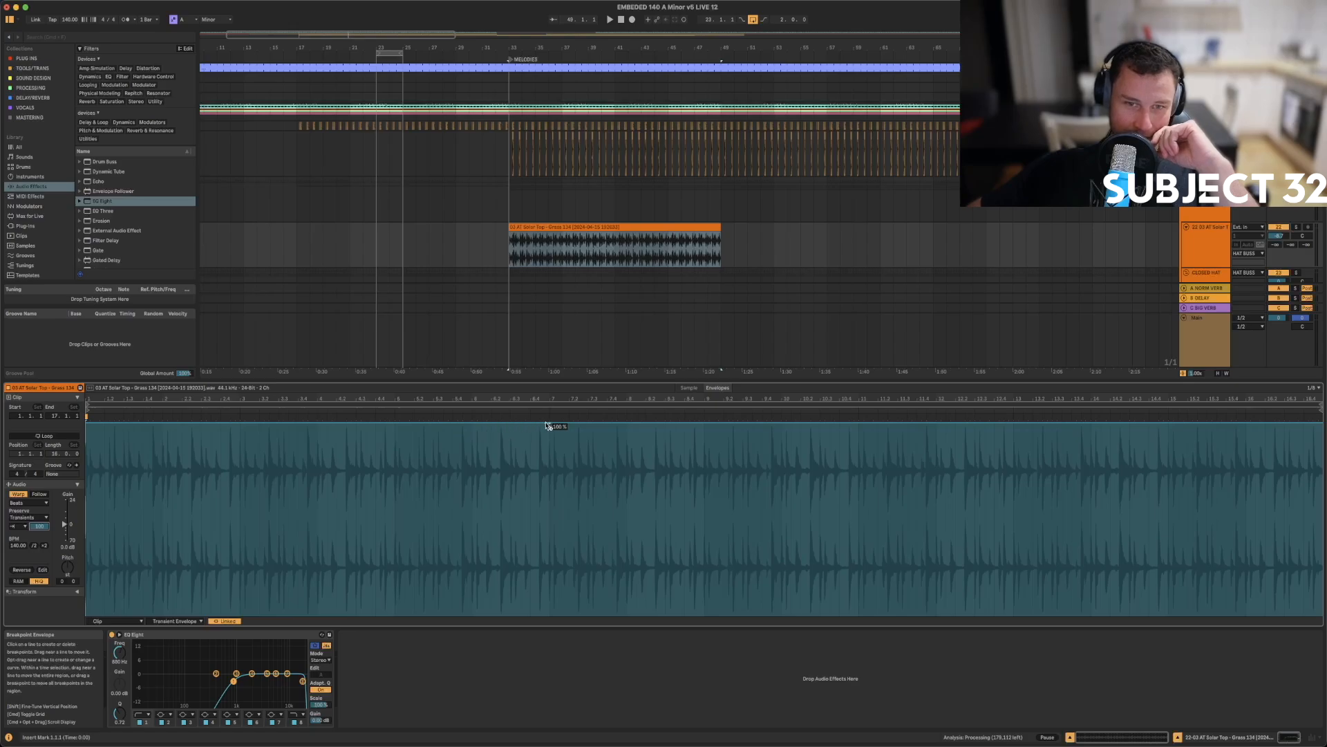
- Shape a rise from about 75% to 100% in the clip's transient envelope and duplicate that envelope section directly after itself
click(549, 422)
drag(492, 424, 491, 470)
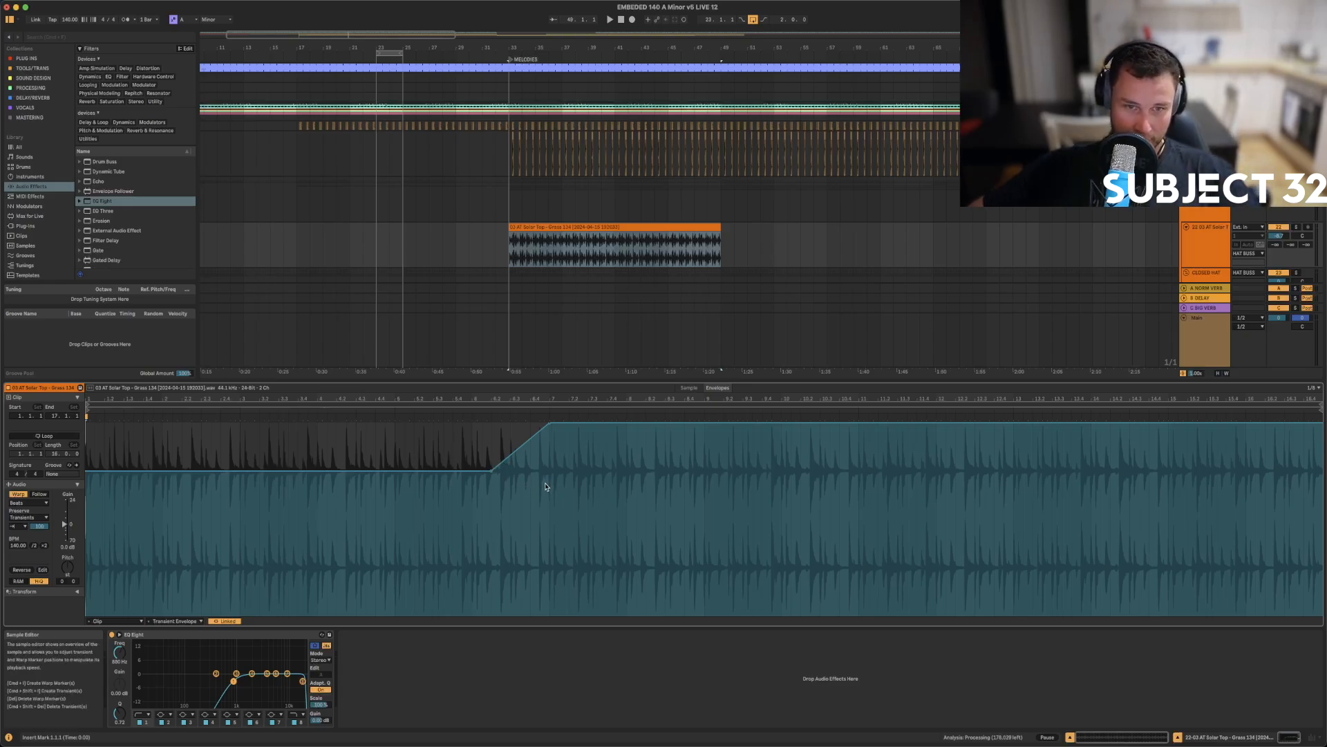
drag(553, 478, 399, 474)
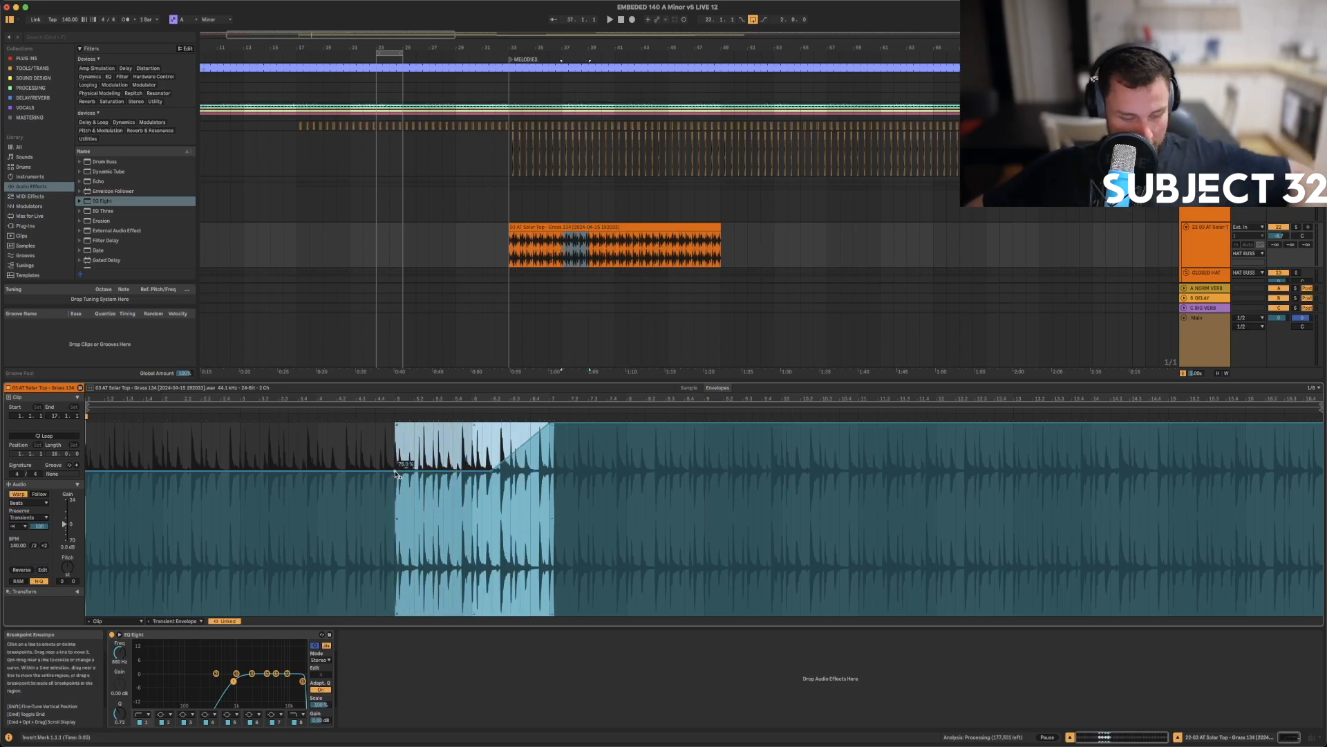
key(super+d)
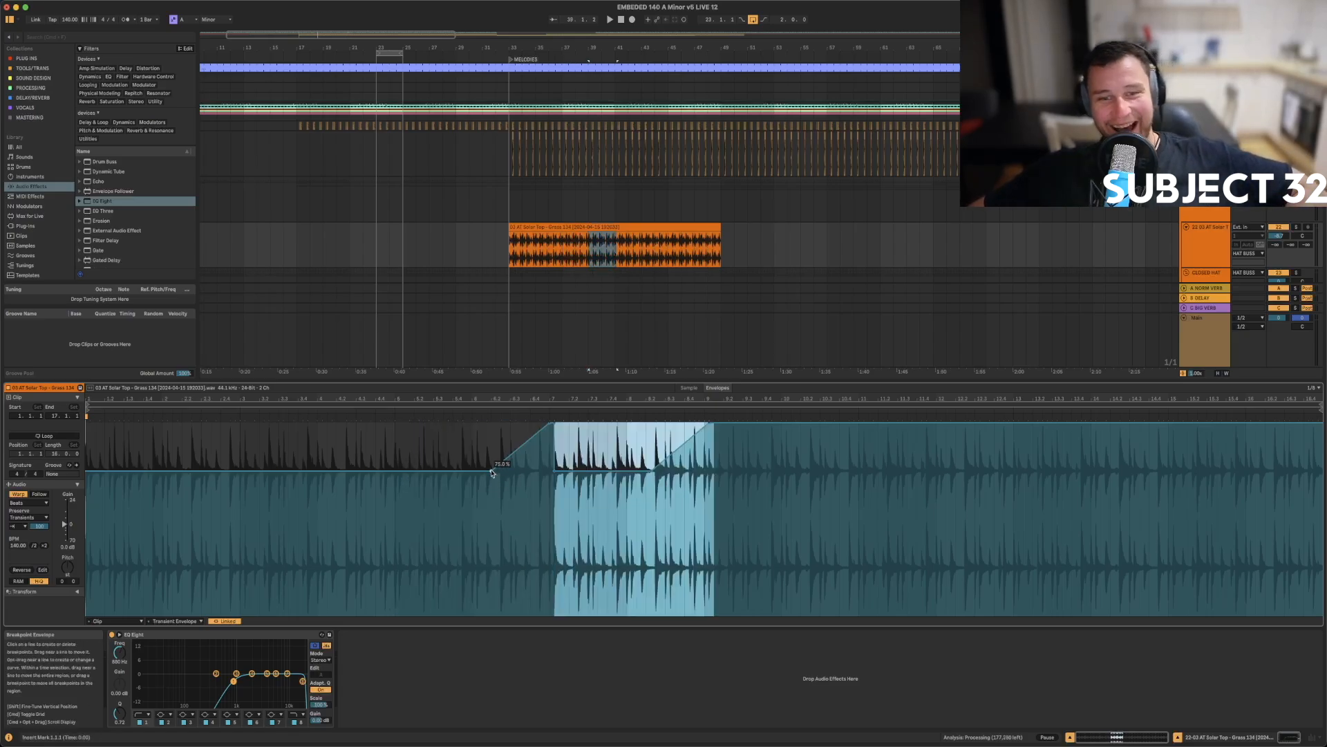
- Remove the earlier rise so a single one ends at bar 9, and duplicate the eight-bar envelope over the clip's second half
drag(463, 450, 613, 446)
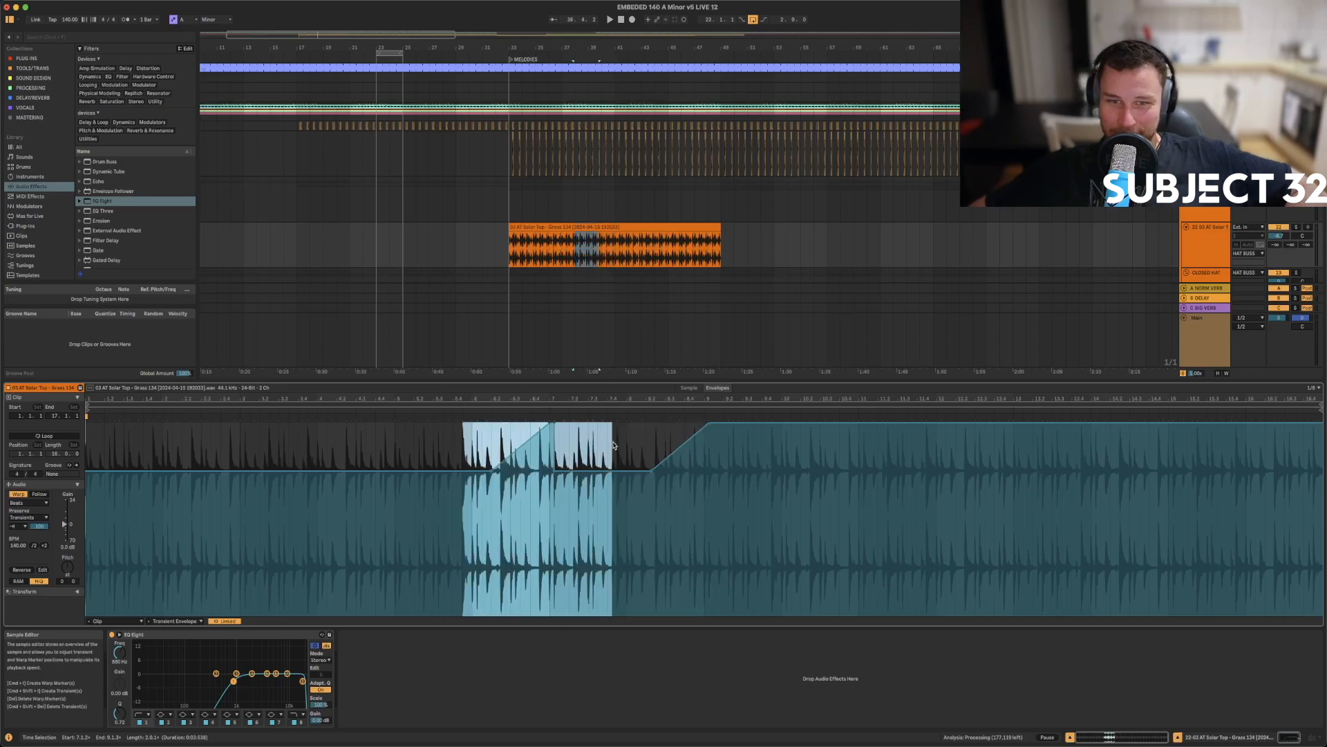
key(Delete)
drag(709, 487, 357, 484)
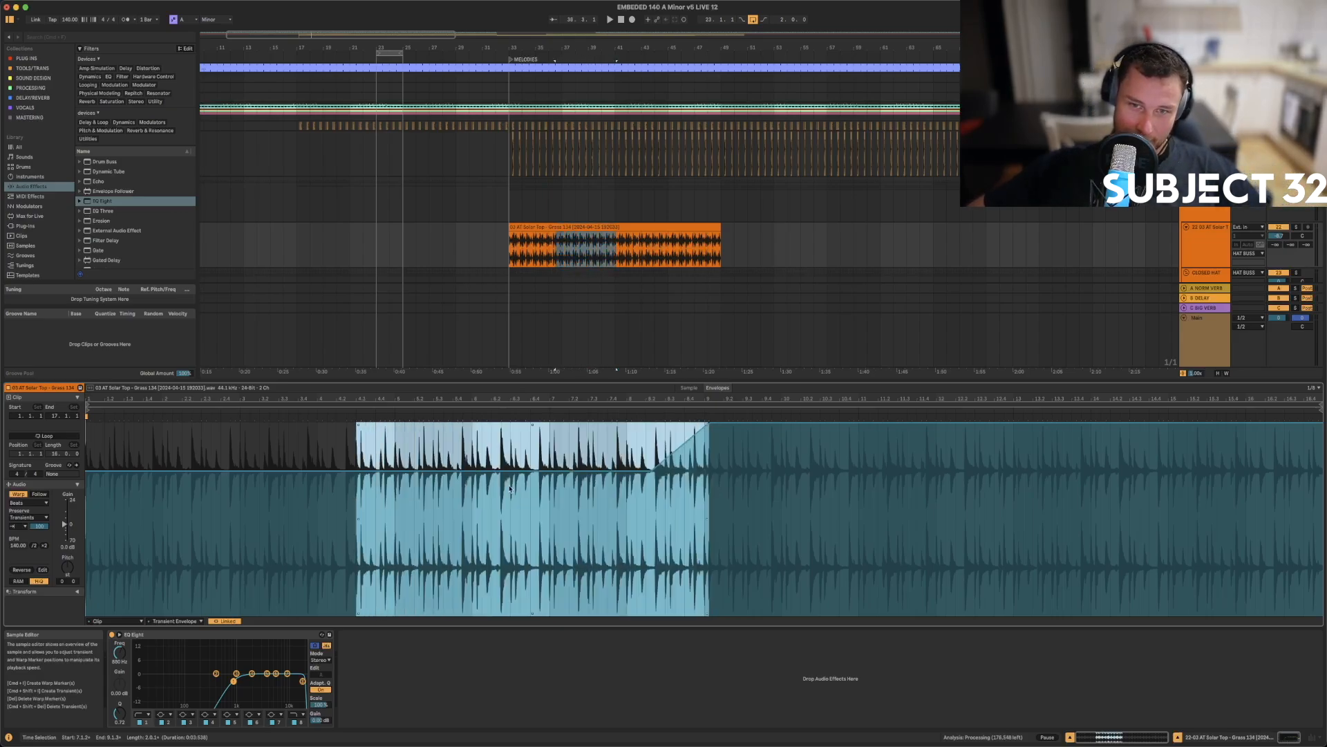
click(670, 432)
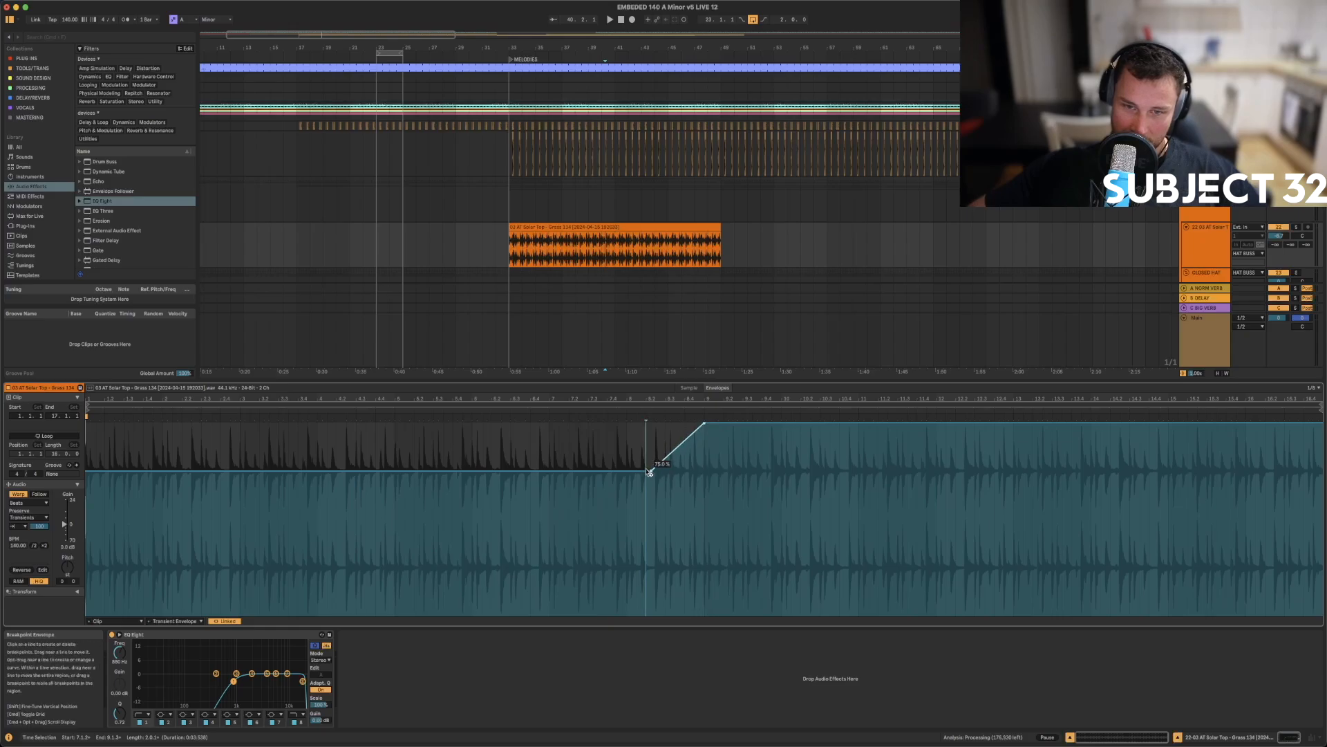
drag(702, 477, 88, 486)
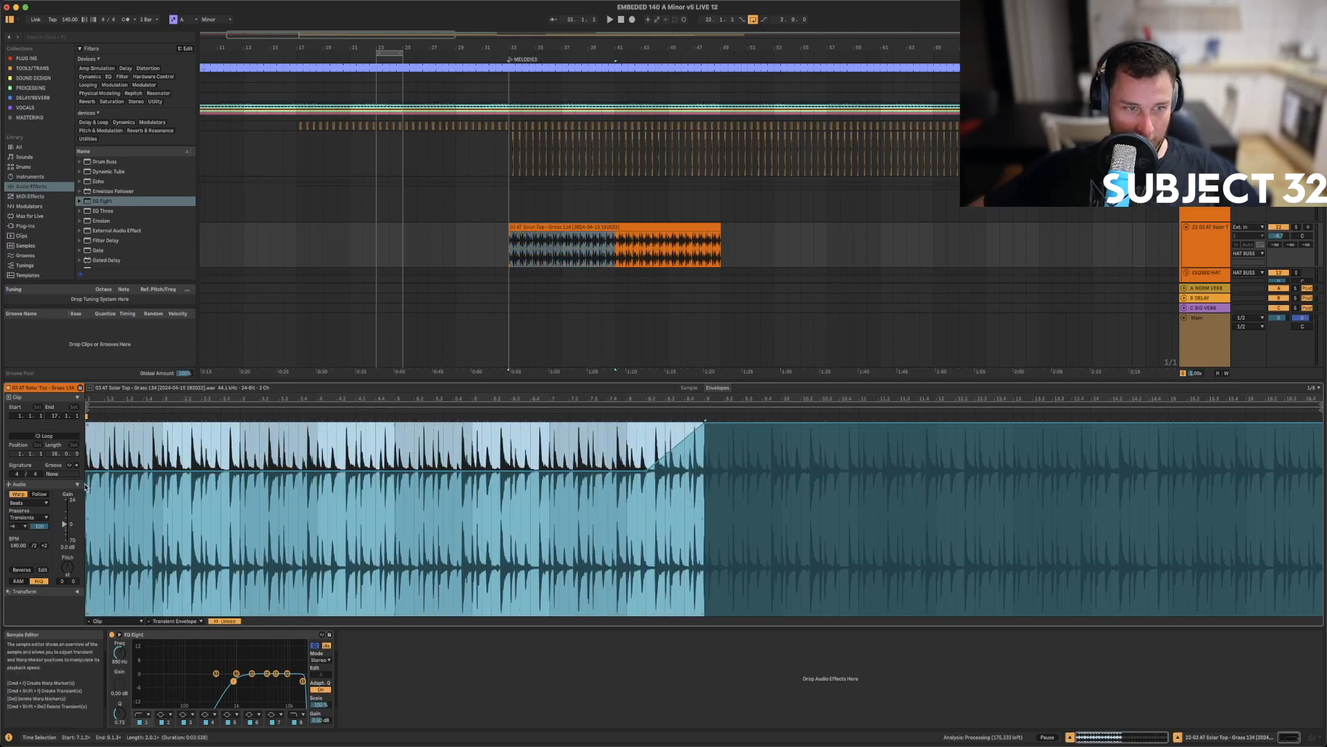
key(super+d)
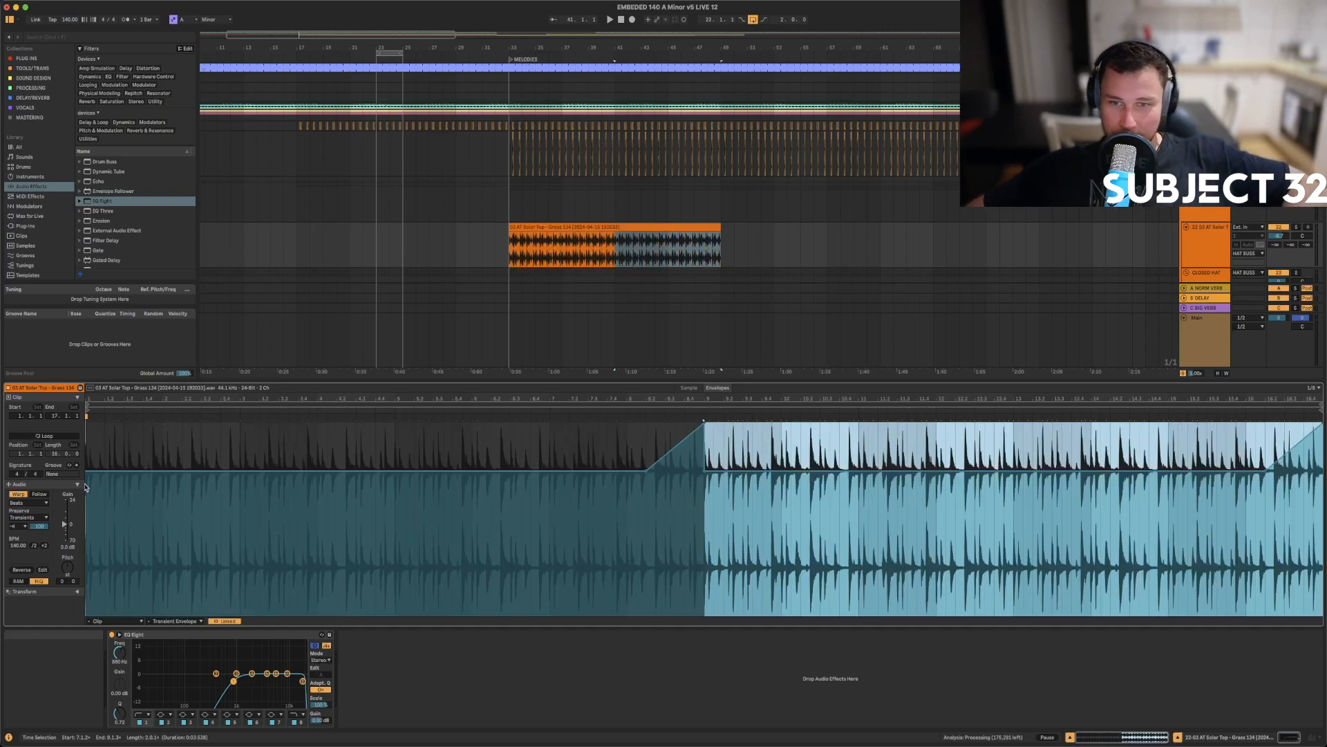
- Lower the transient envelope's starting point to make a gradual climb over the first eight bars, and play the clip
click(507, 261)
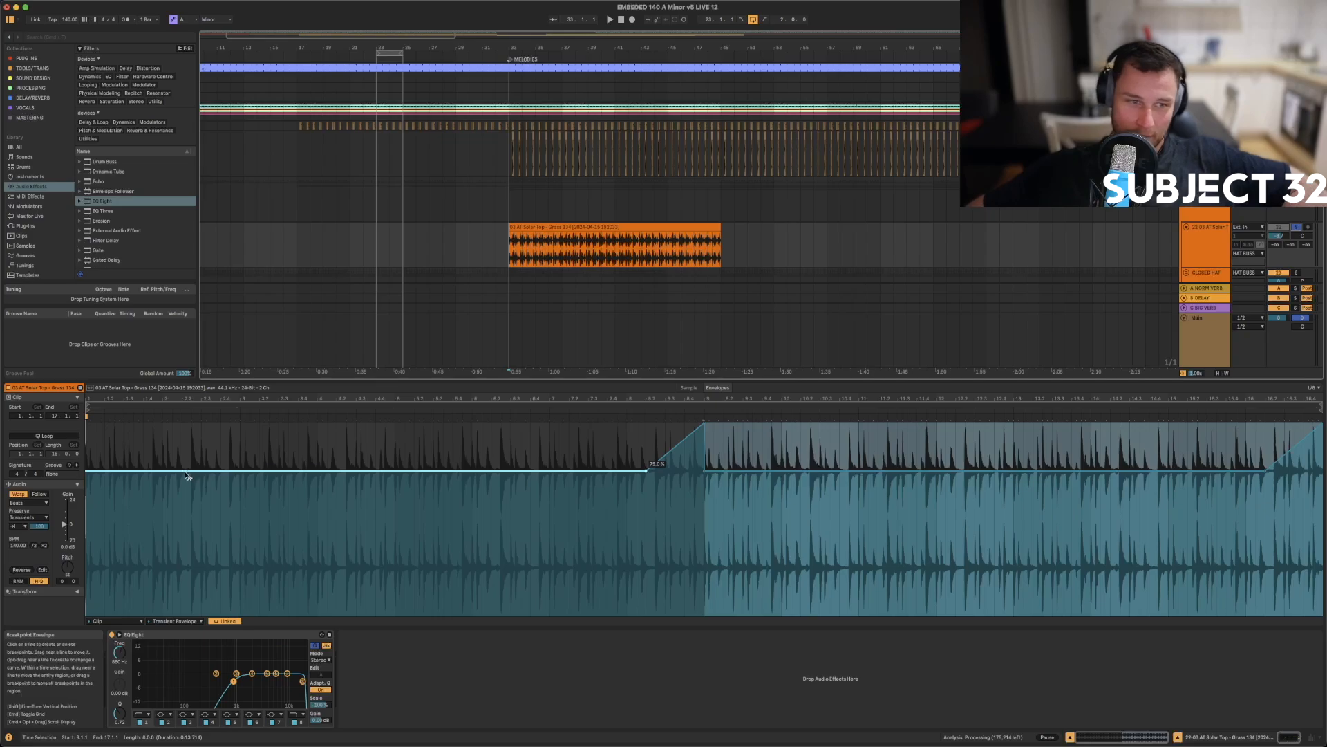
drag(86, 471, 87, 508)
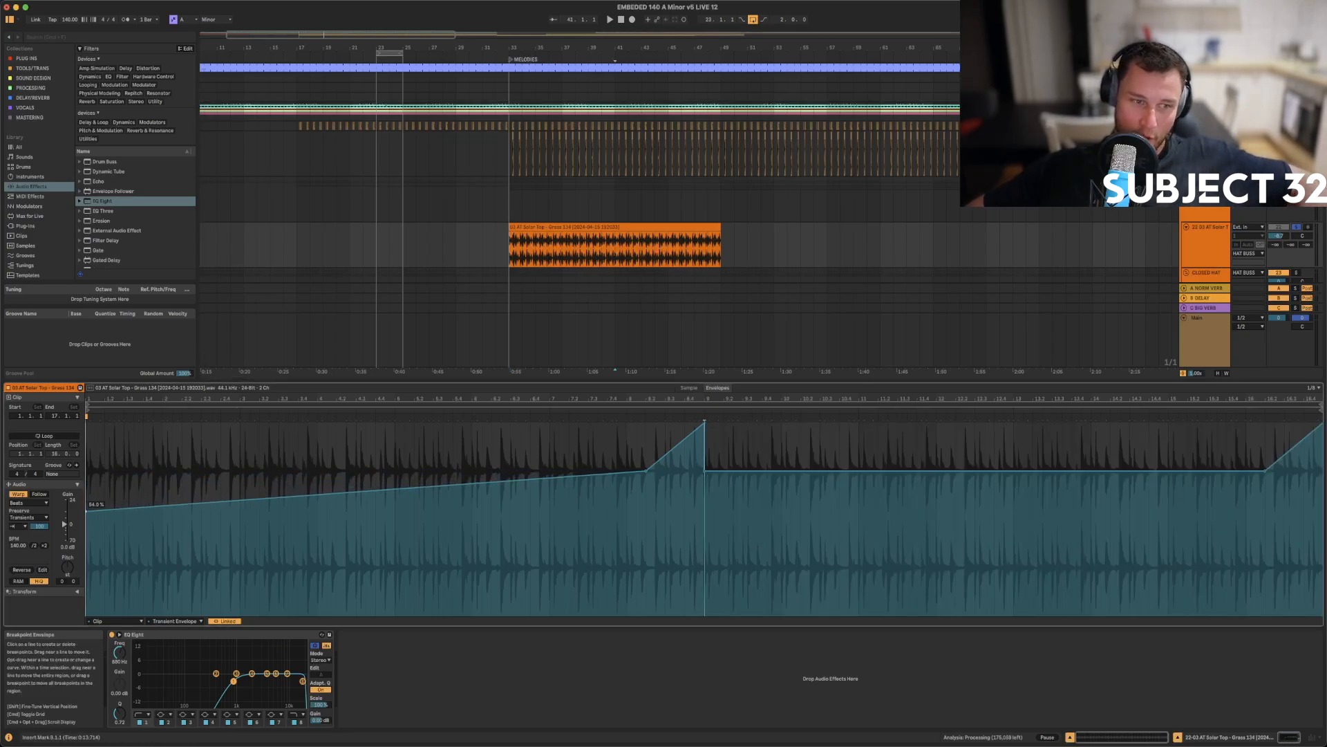
click(512, 252)
key(space)
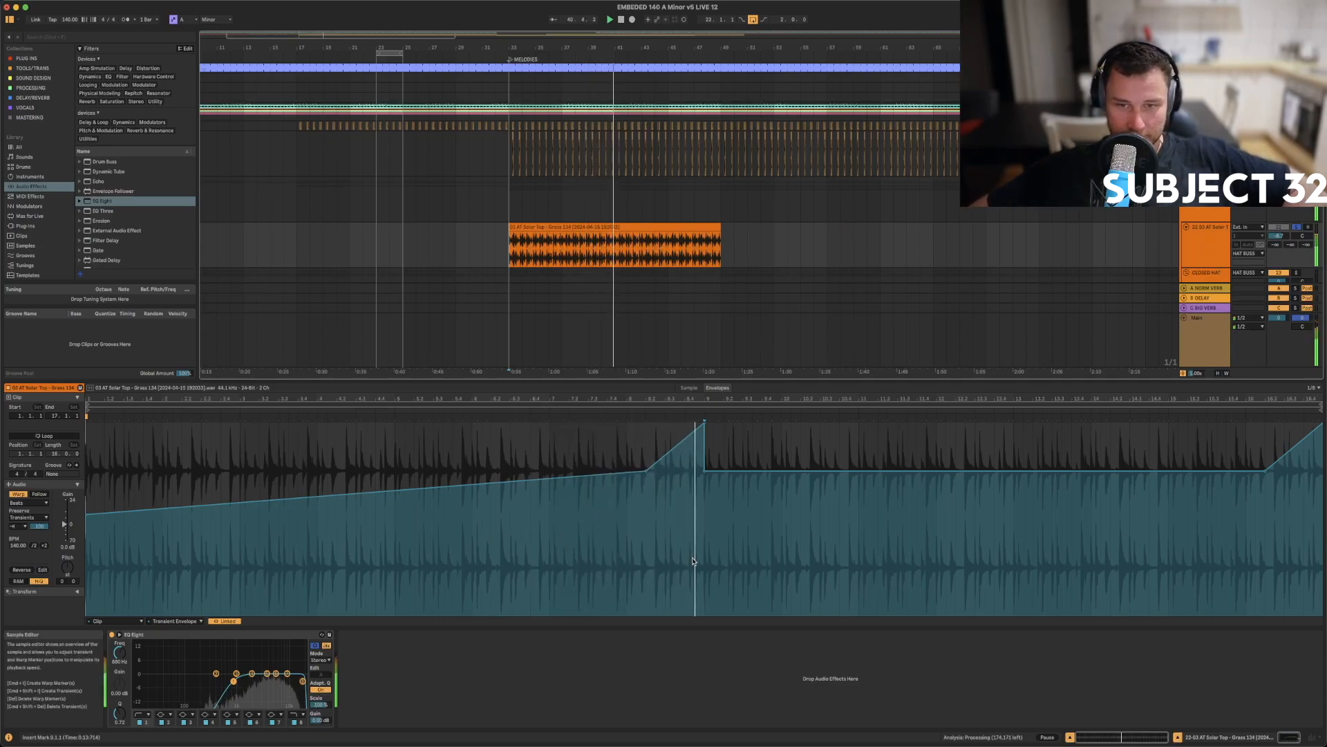
- Duplicate the first eight bars of the transient envelope over the second half and turn on looping for the clip
drag(702, 541, 85, 532)
key(super+d)
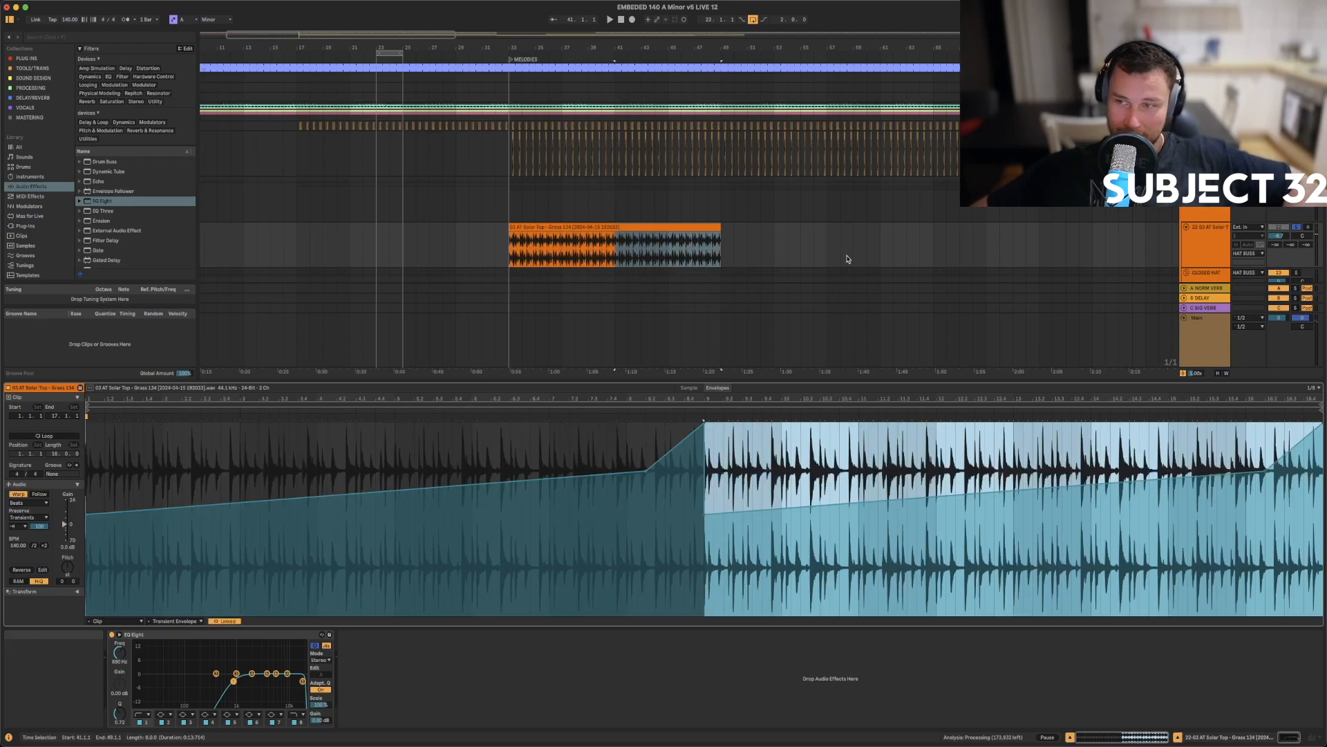
click(497, 251)
click(526, 240)
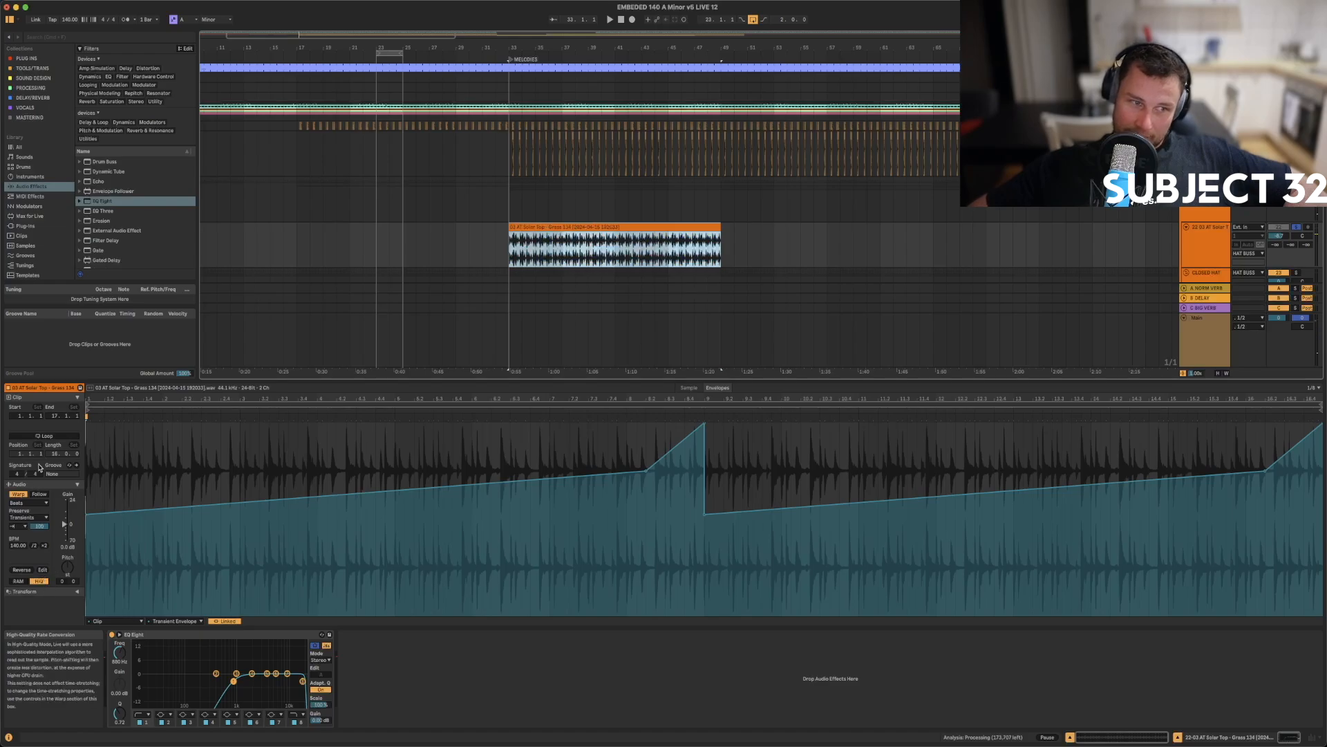
click(45, 436)
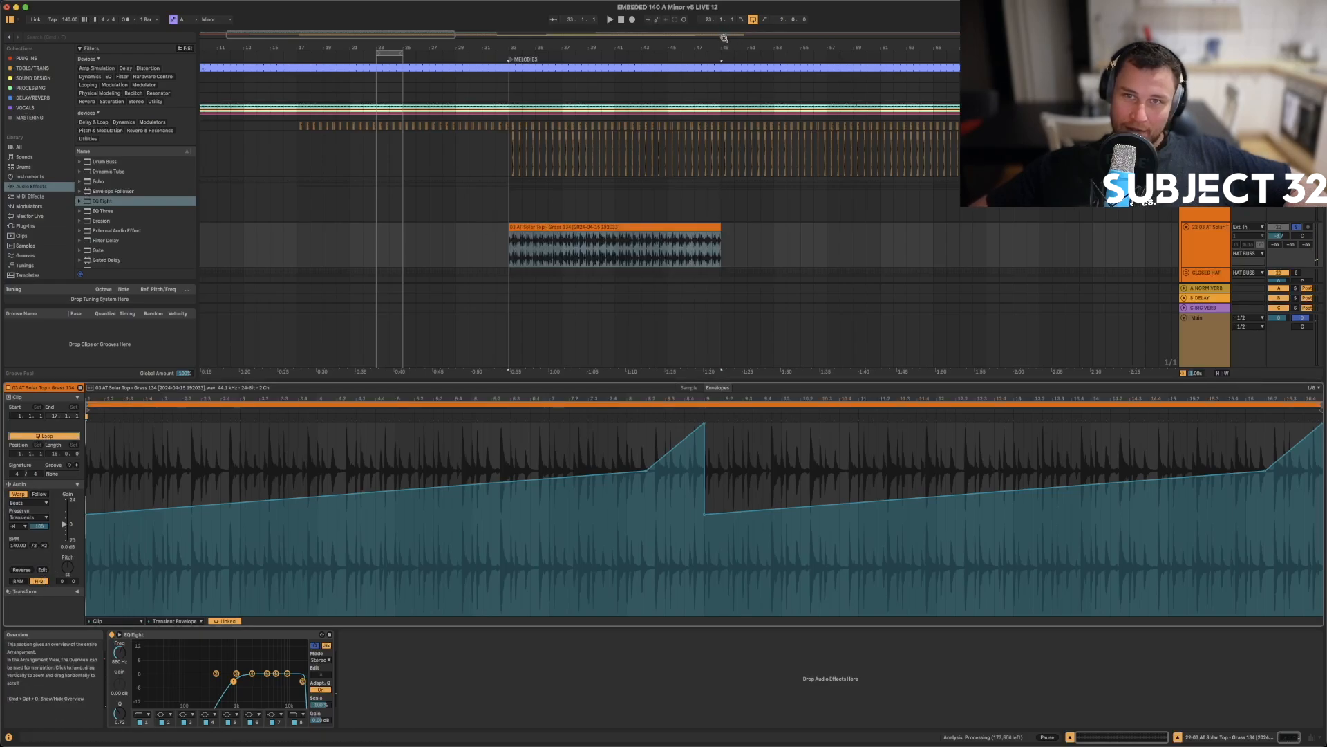
- Extend the looped drum top clip to span bars 17 to 97 while the arrangement plays
drag(522, 48, 291, 17)
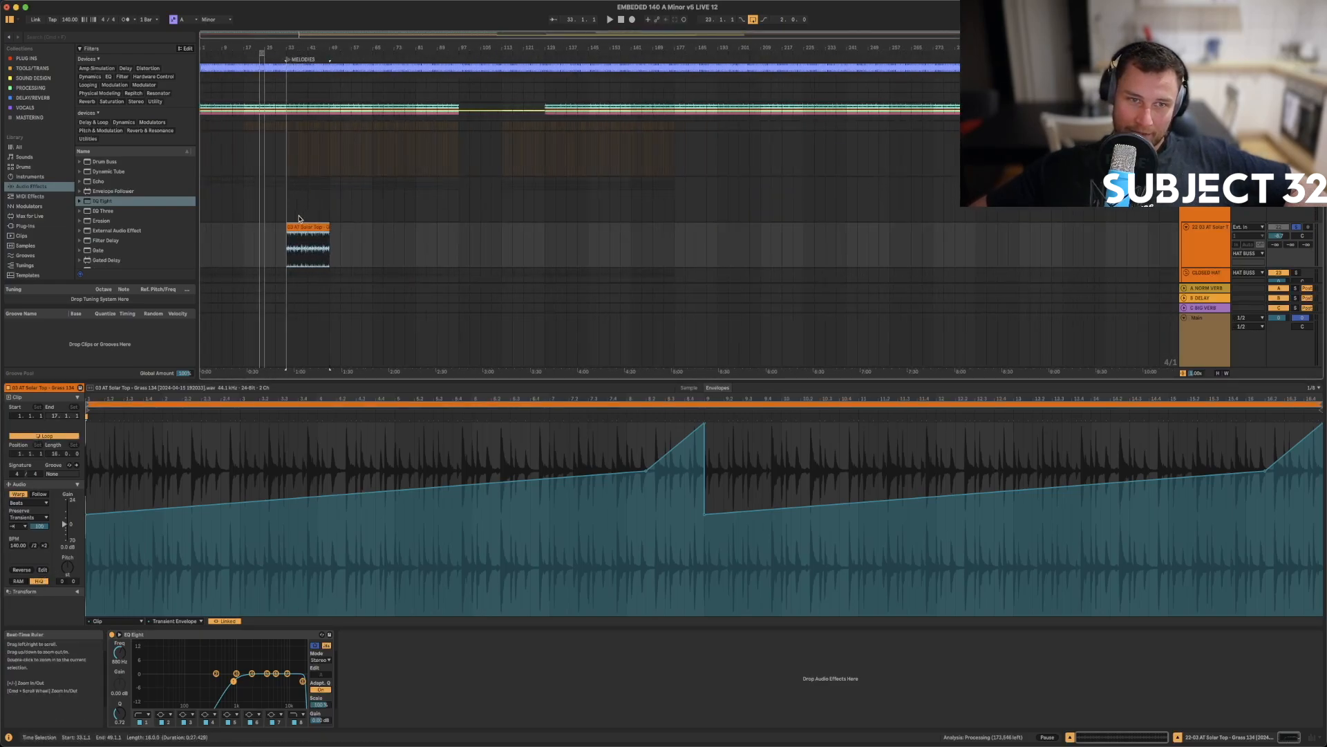
click(233, 235)
key(space)
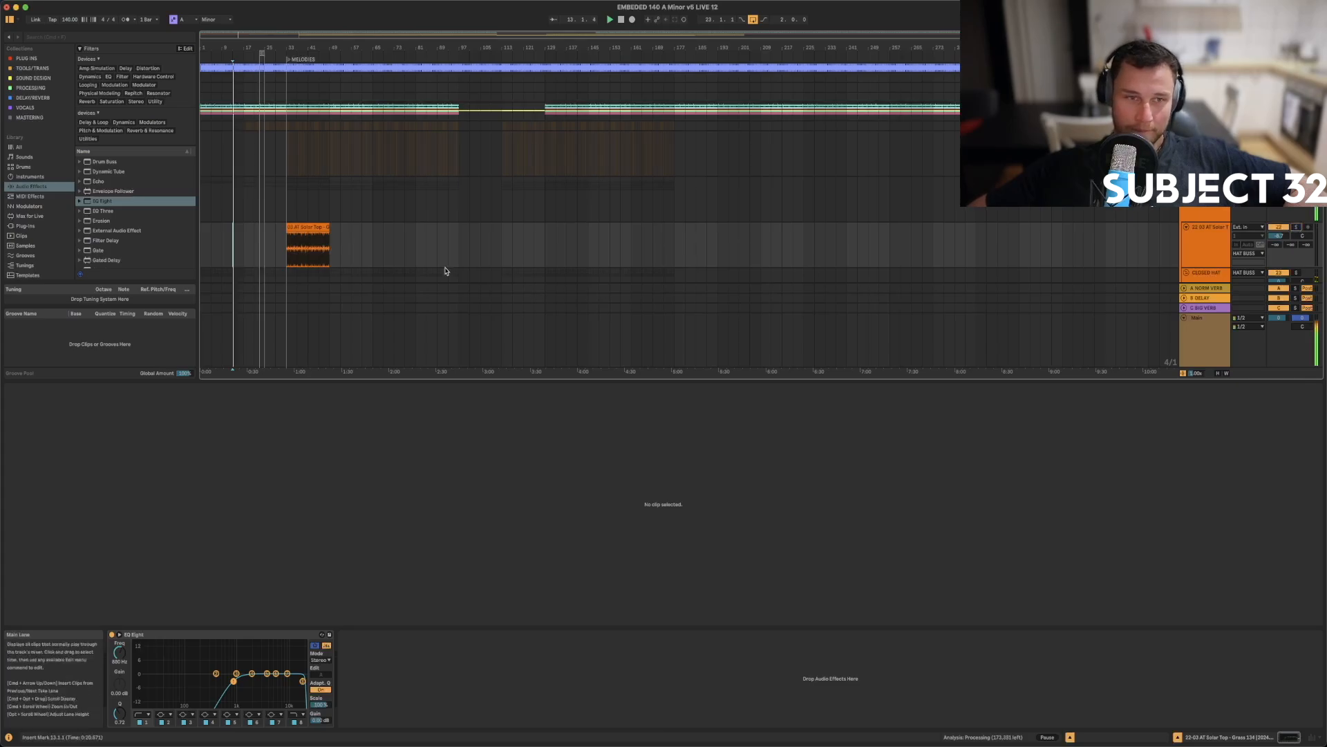
drag(285, 228, 452, 223)
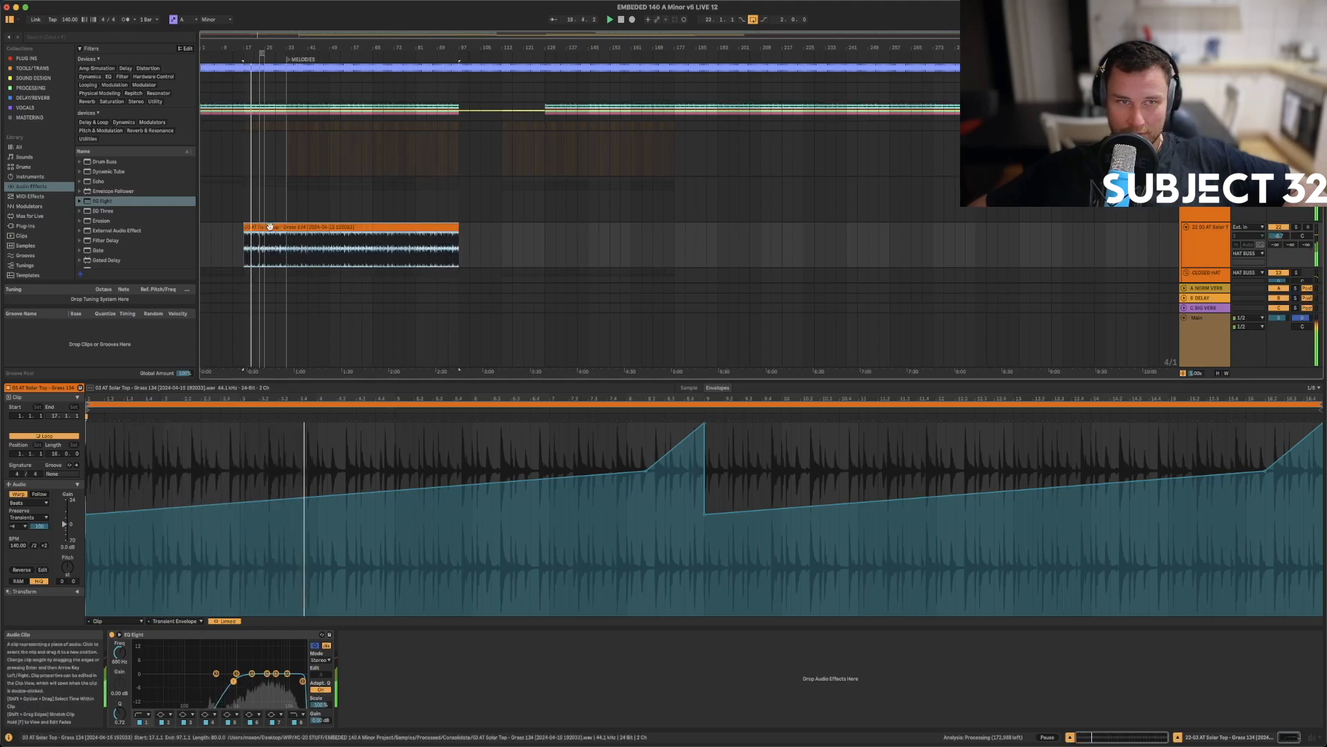
scroll(580, 207, down, 2)
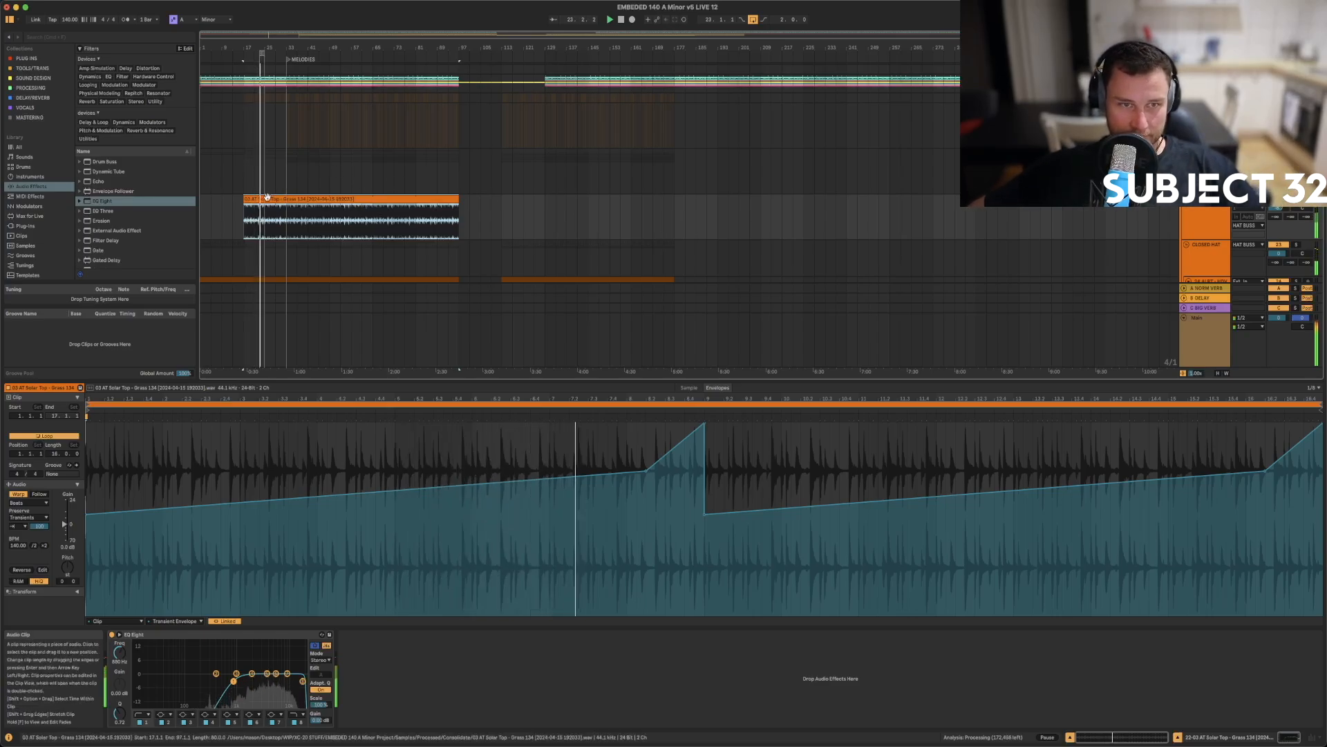
- Try removing the breakpoints around the mid-clip peak of the transient envelope, and undo the removal
click(703, 426)
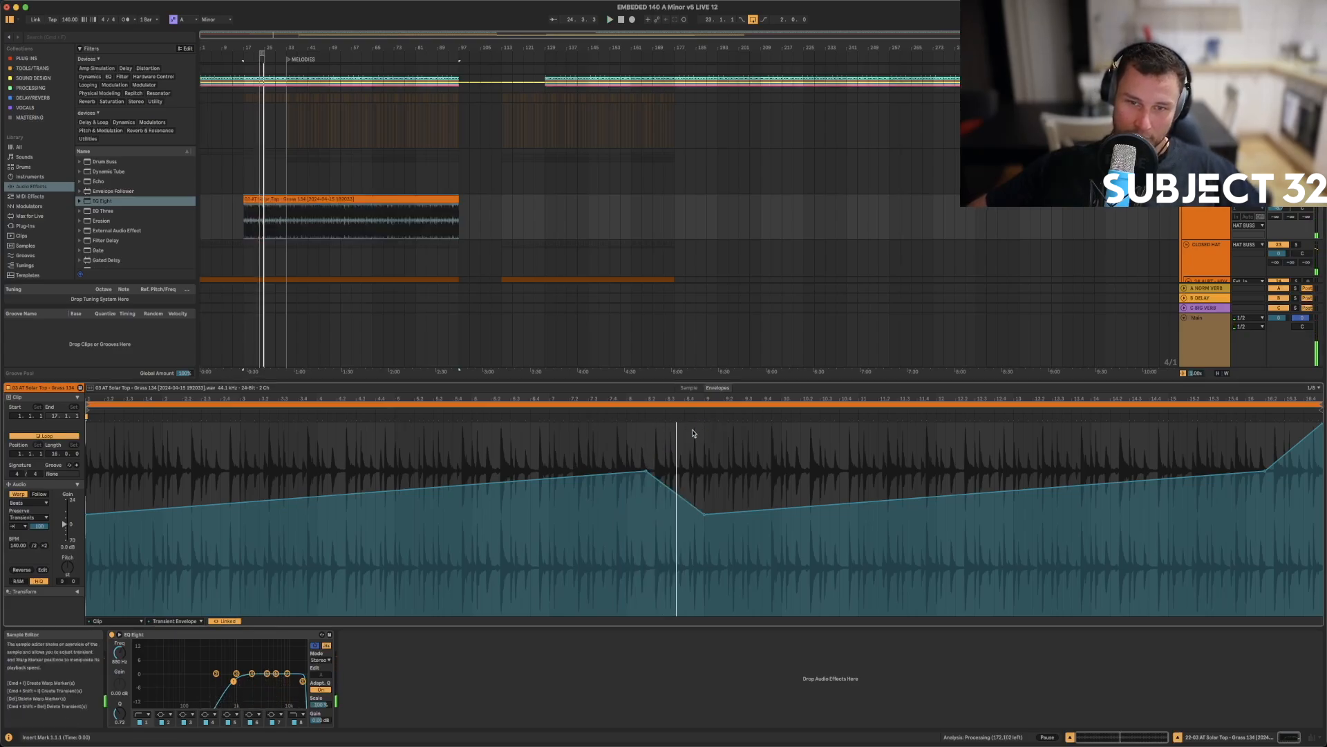
click(646, 470)
key(super+z)
key(super+z)
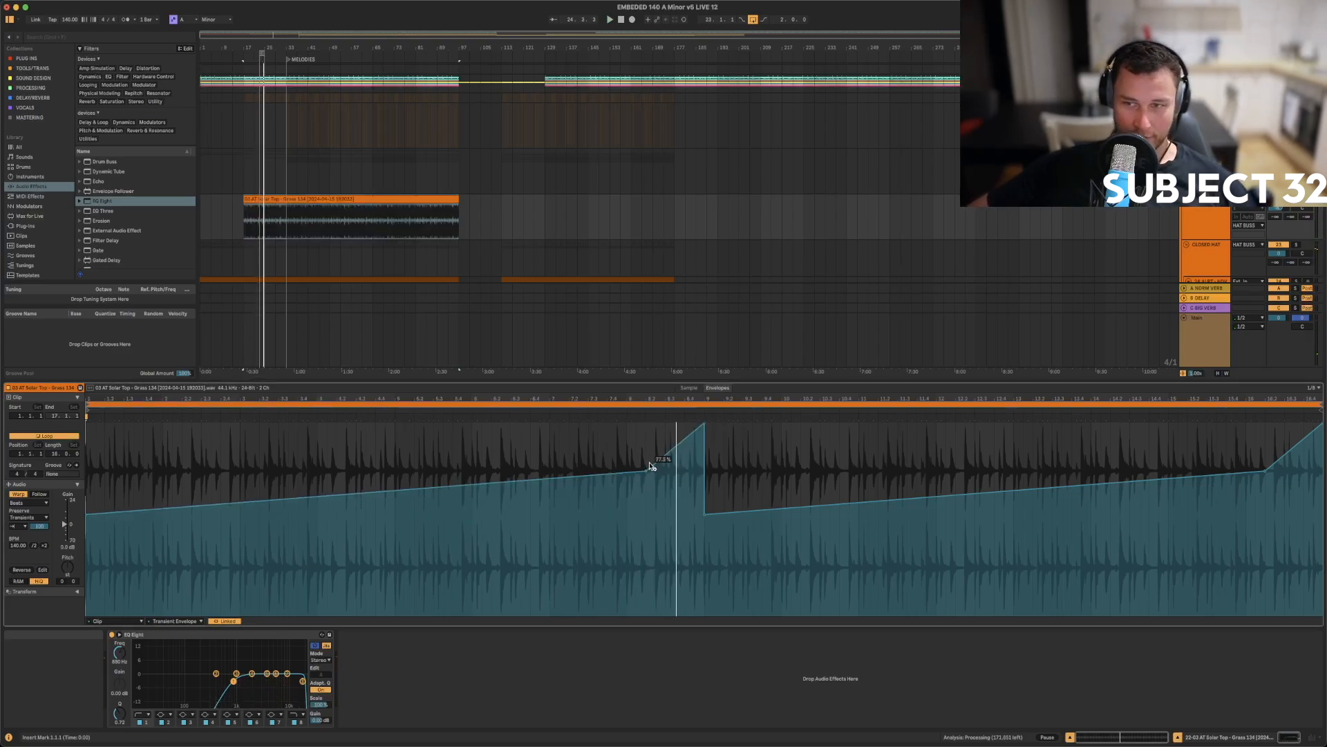
- Try consolidating bars 17 to 33 of the drum top loop clip, and undo the consolidation
drag(283, 221, 240, 212)
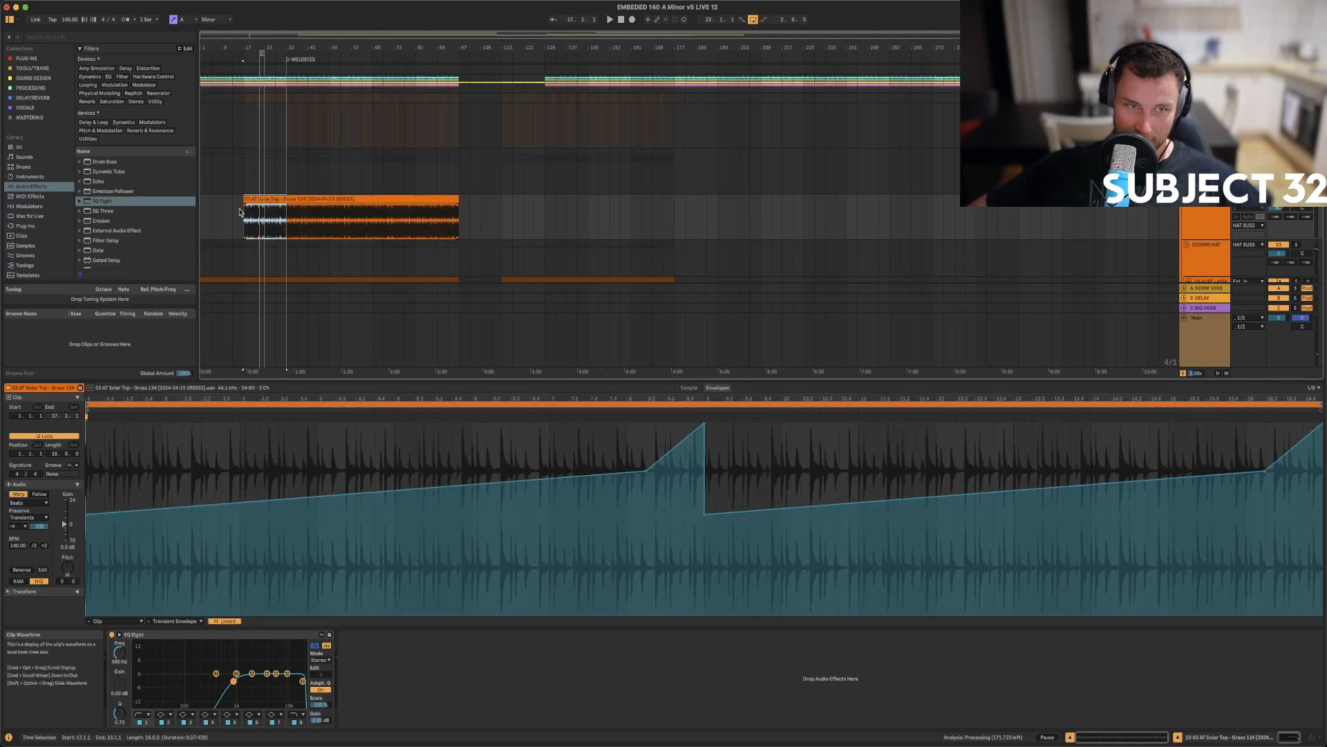
key(super+j)
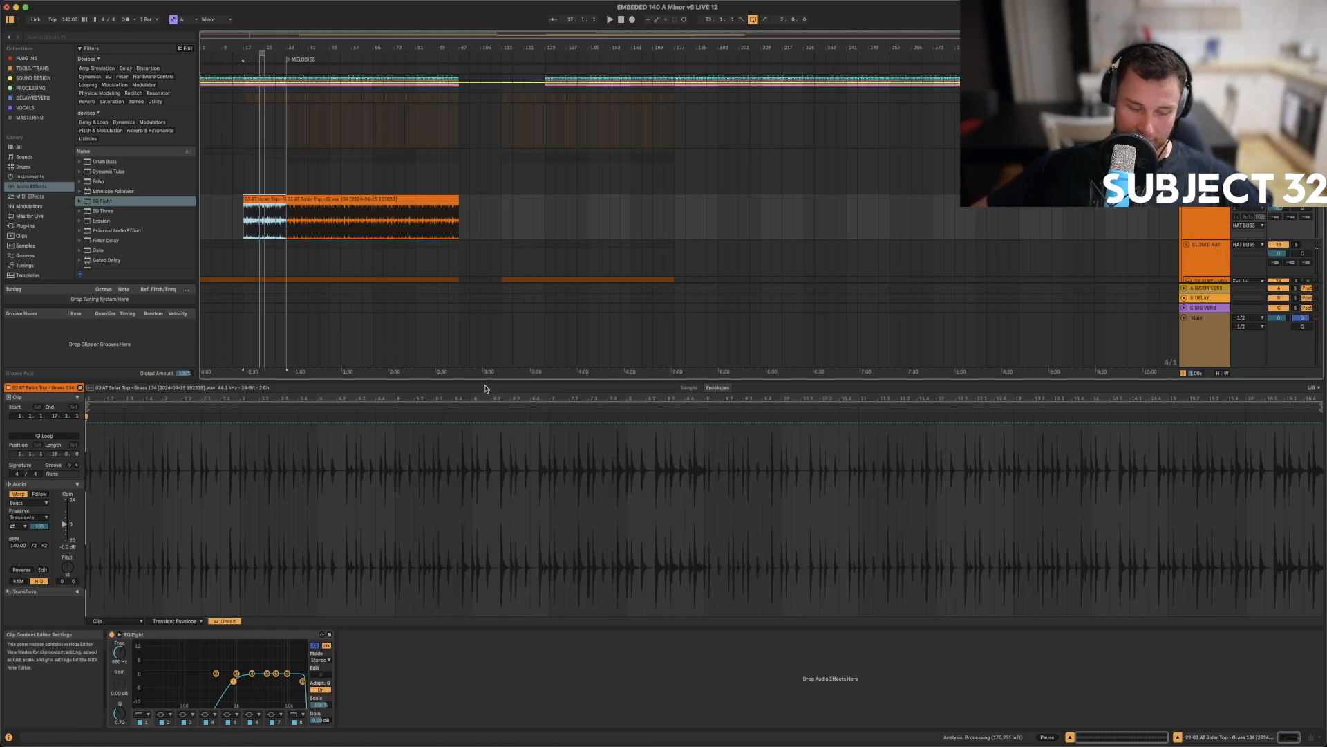
key(super+z)
key(super+z)
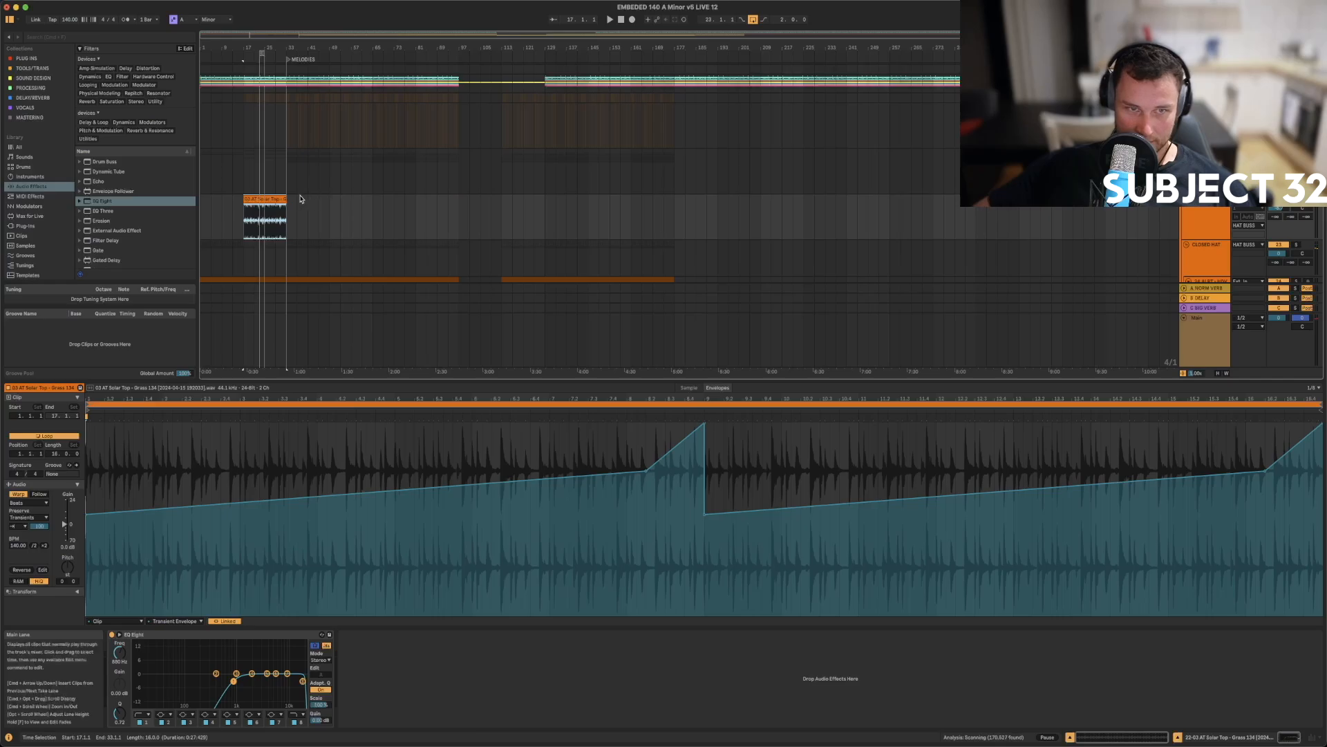
key(super+shift+z)
- Trim the start of the drum top loop clip to bar 33 and play the arrangement from a few bars before it
click(246, 215)
key(space)
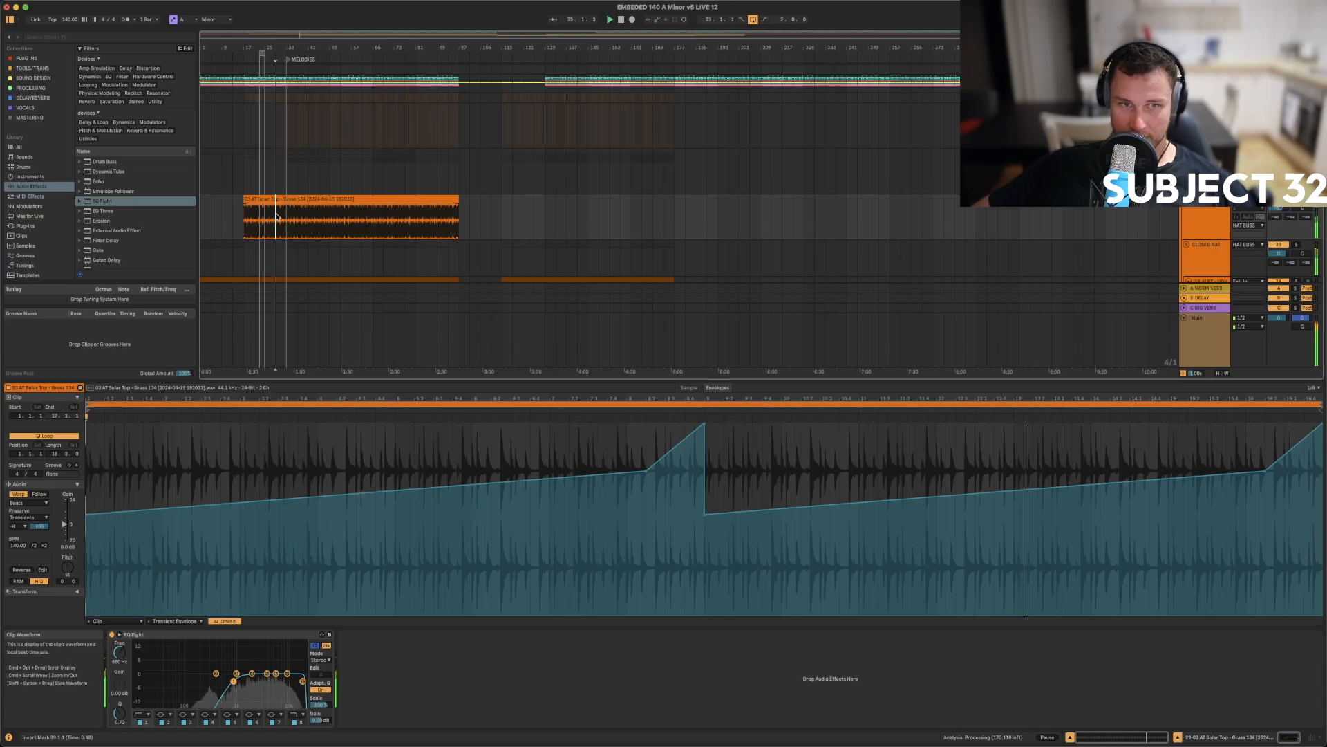
drag(250, 199, 287, 199)
key(space)
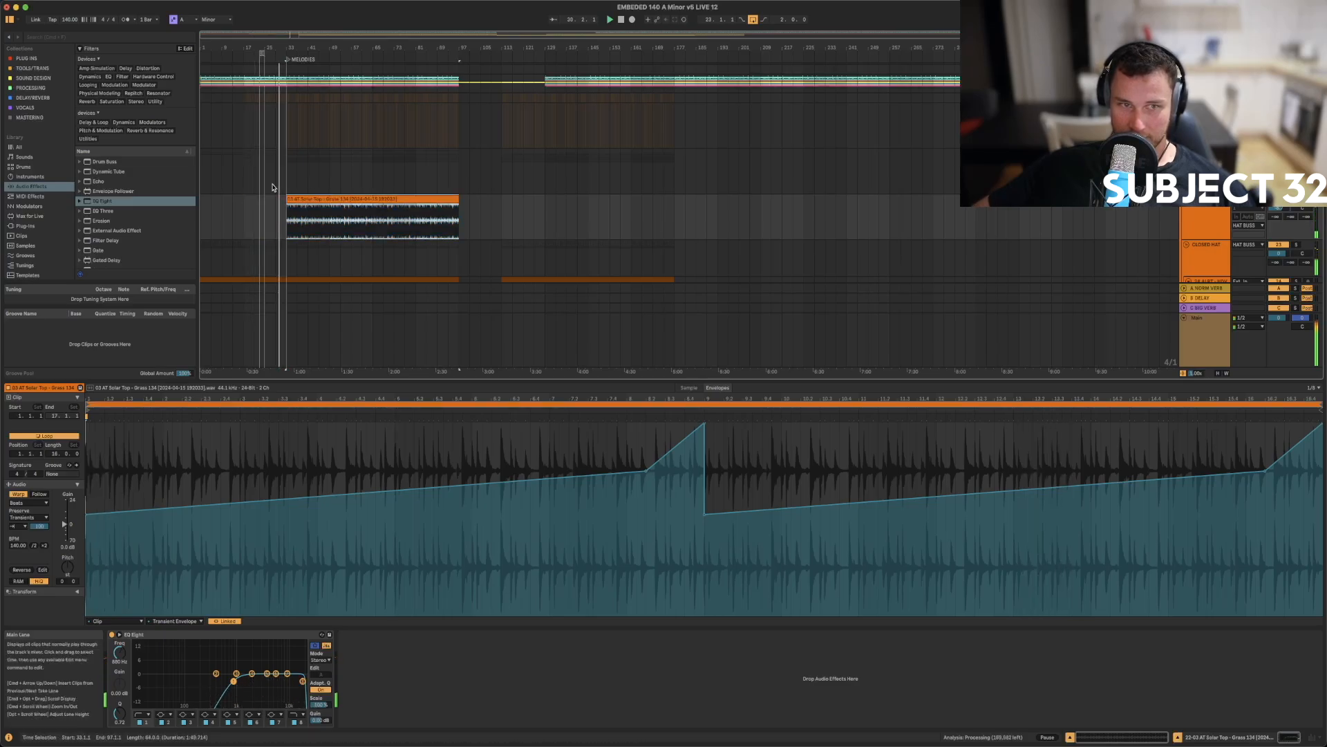
click(273, 187)
key(space)
- Solo the orange top loop track to hear it alone while the arrangement plays, and return to the drum top loop track
drag(279, 49, 387, 25)
scroll(313, 159, up, 2)
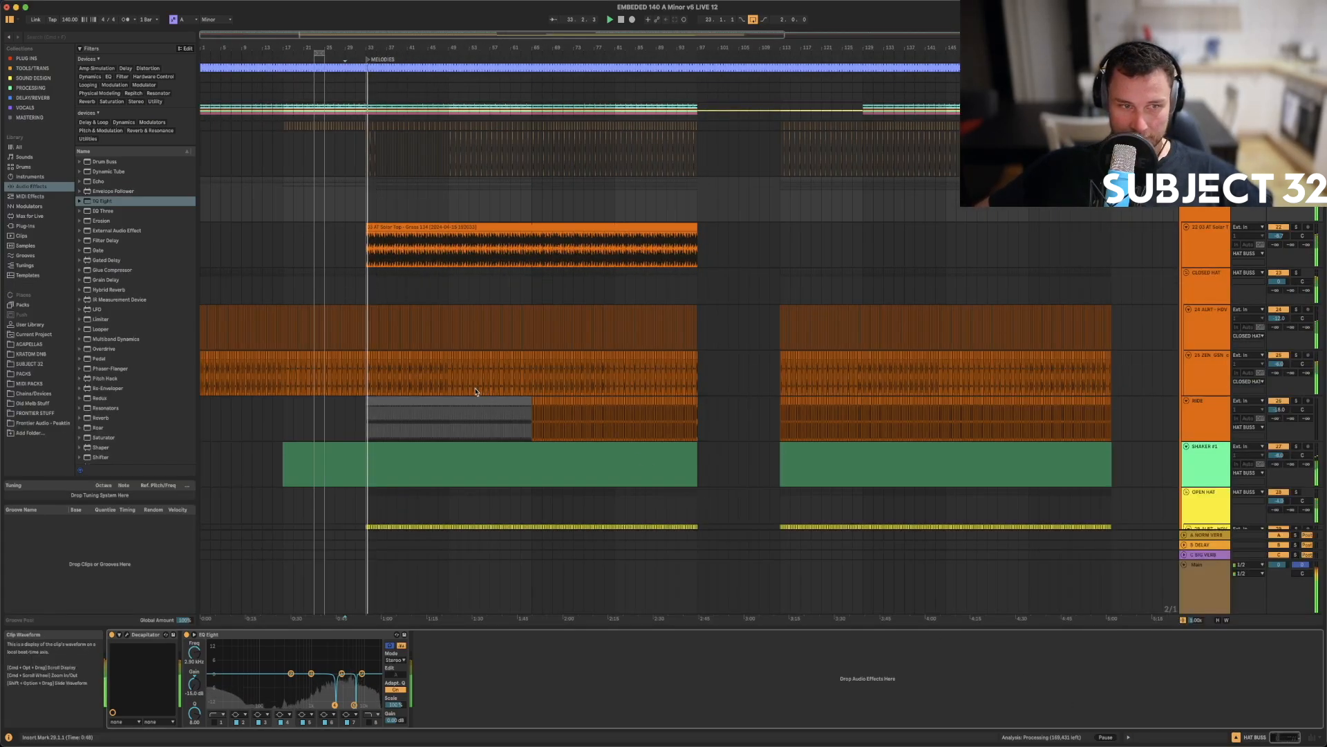
scroll(442, 329, down, 10)
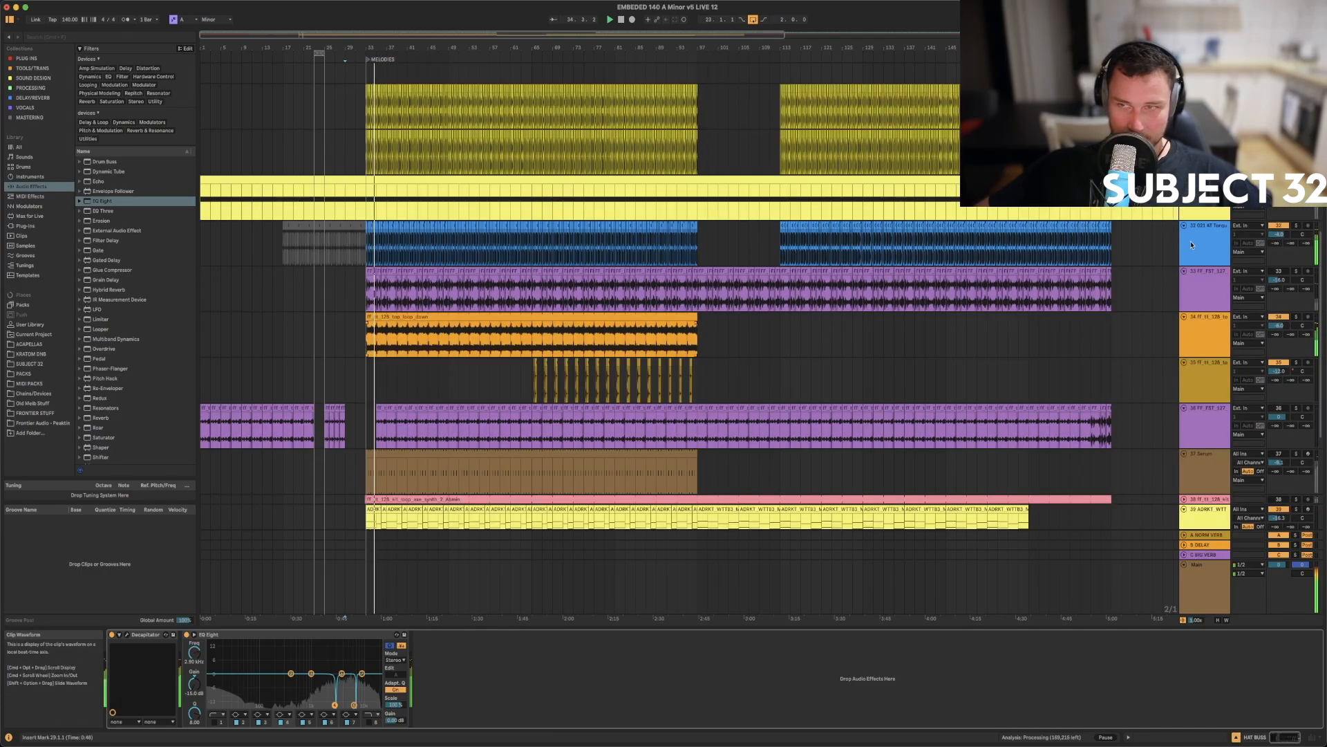
click(1296, 316)
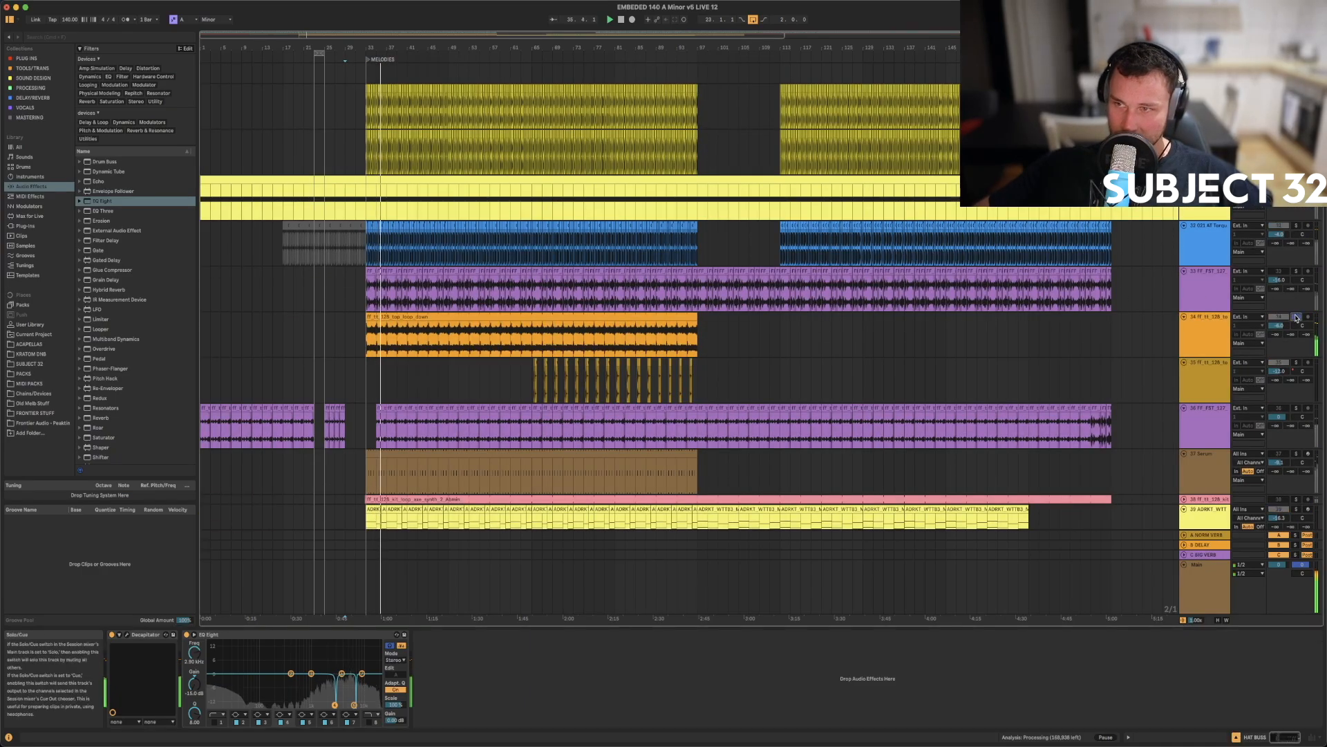
scroll(1296, 316, up, 10)
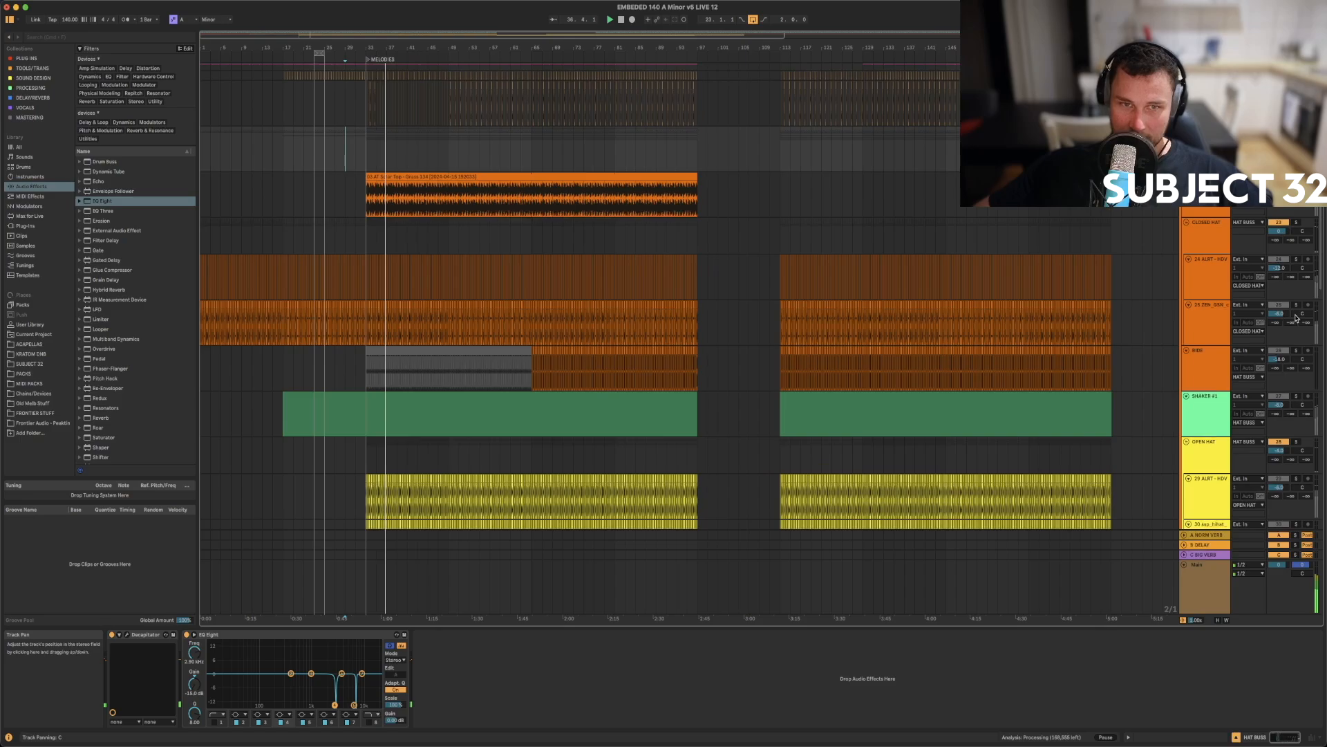
scroll(1296, 316, up, 2)
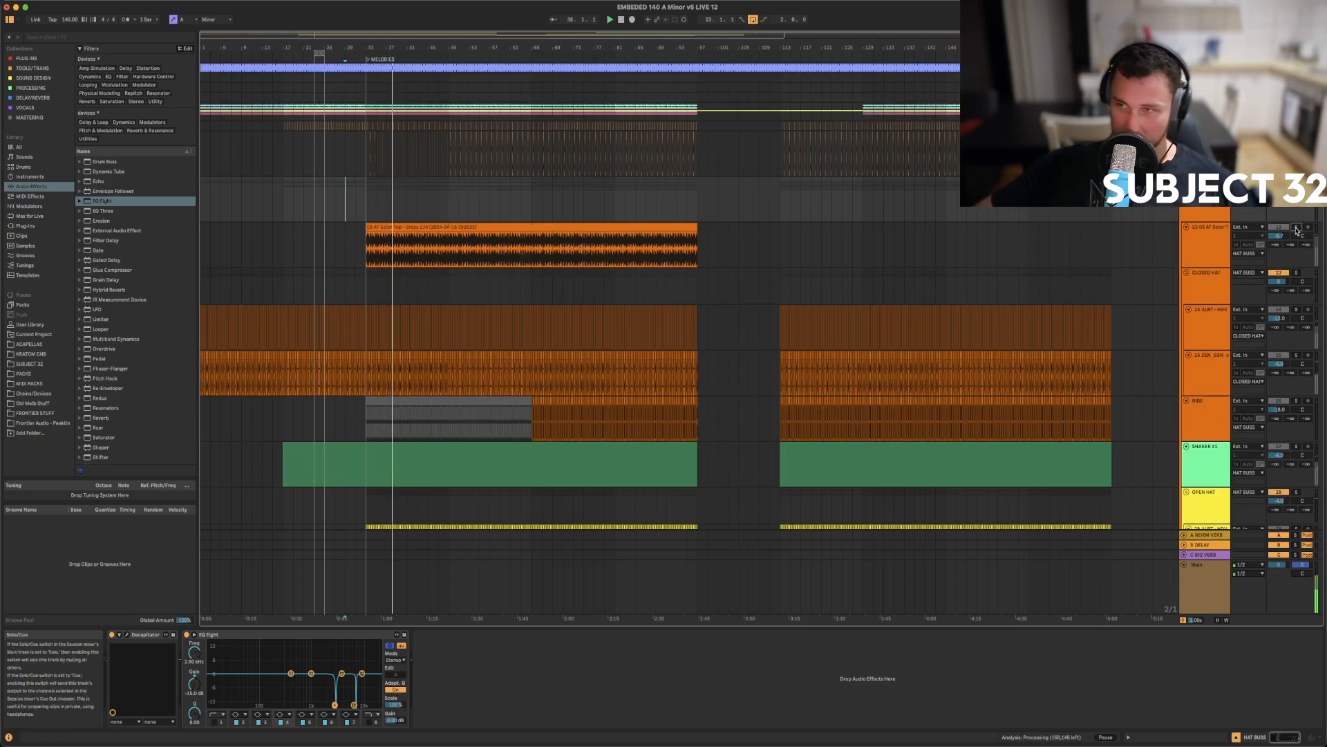
- Add the blue loop track to the soloed orange top loop for comparison, and clear both solos
scroll(1296, 230, down, 10)
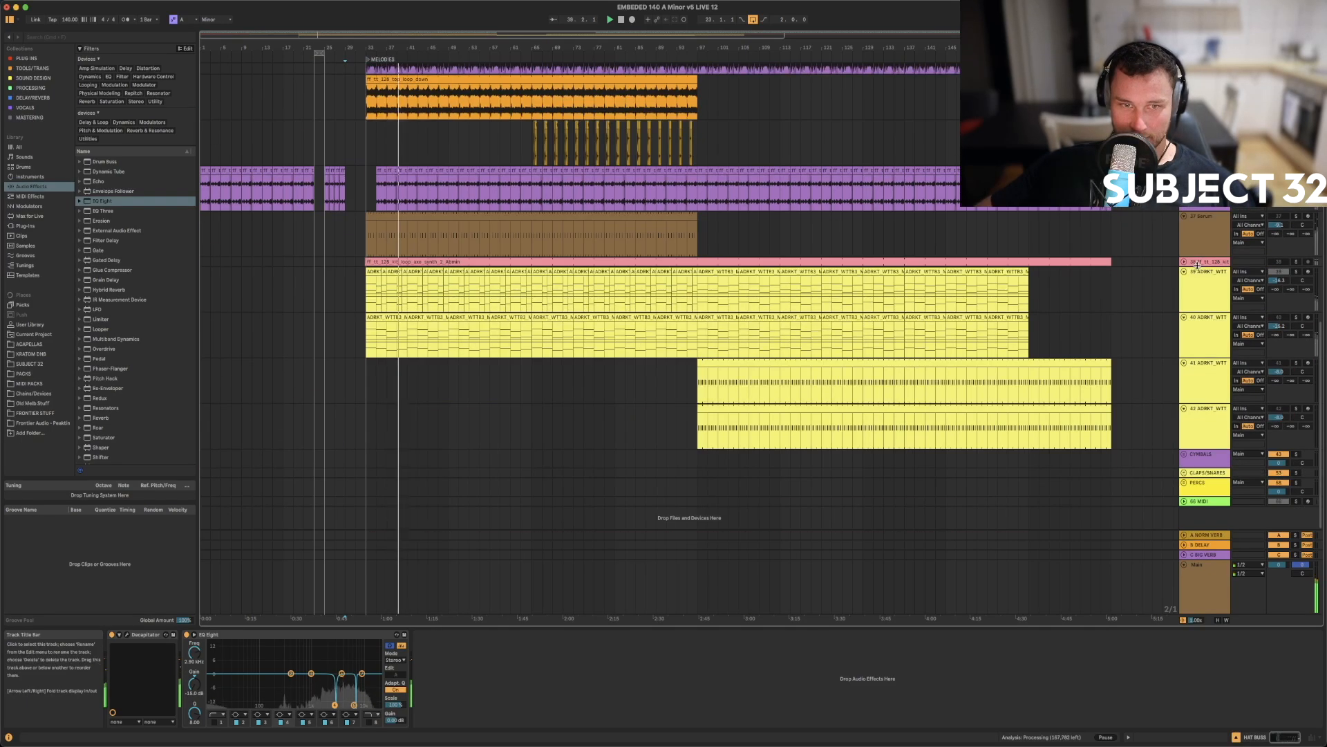
scroll(1289, 268, up, 5)
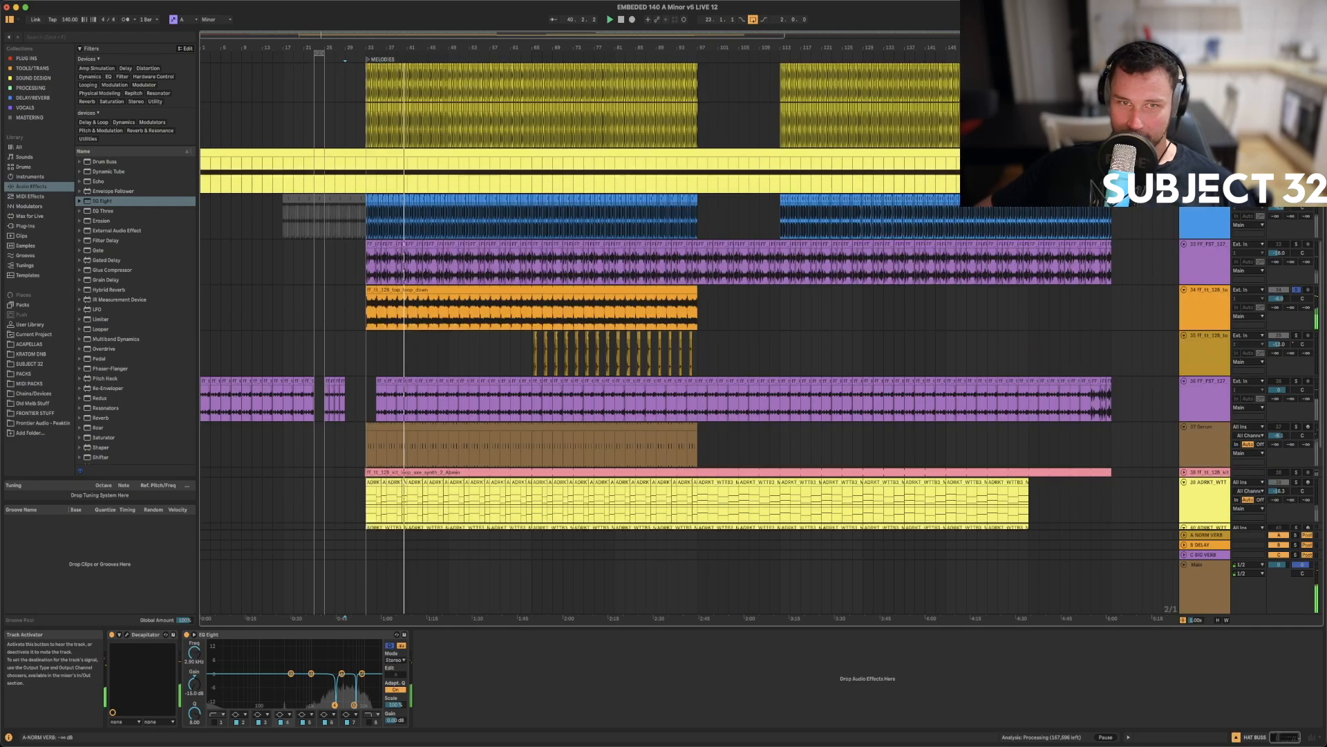
super+click(1295, 282)
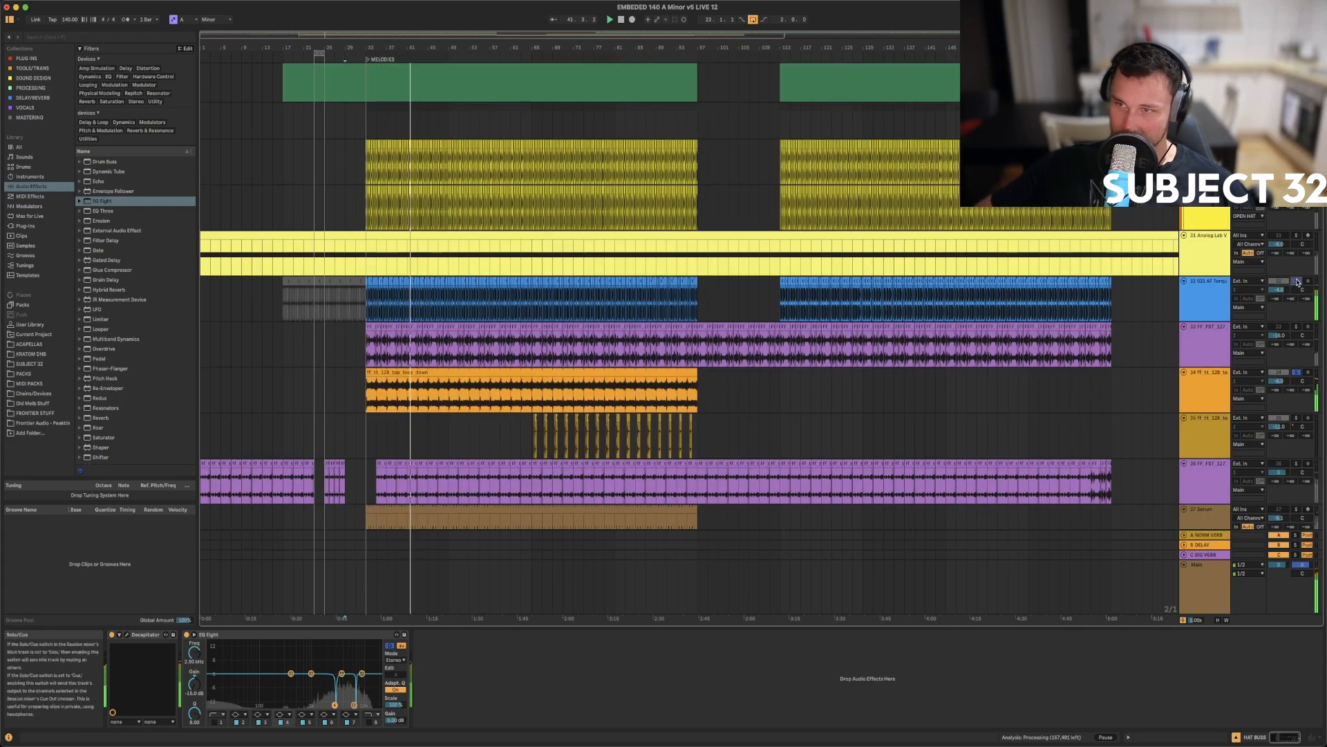
click(1296, 282)
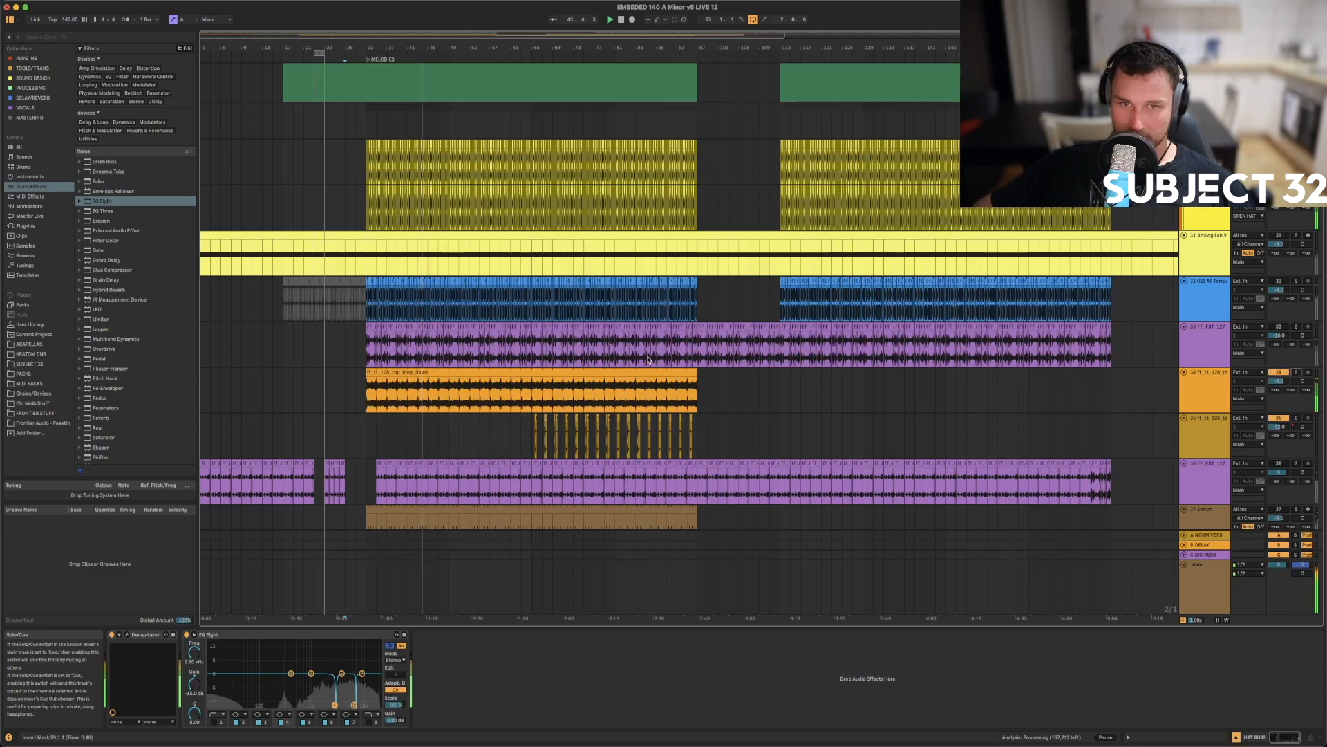
- Solo the upper yellow pad track, ADRKT_WTTB3_Pad_Sunset, and play it from bar 33
scroll(494, 329, down, 2)
scroll(493, 329, down, 4)
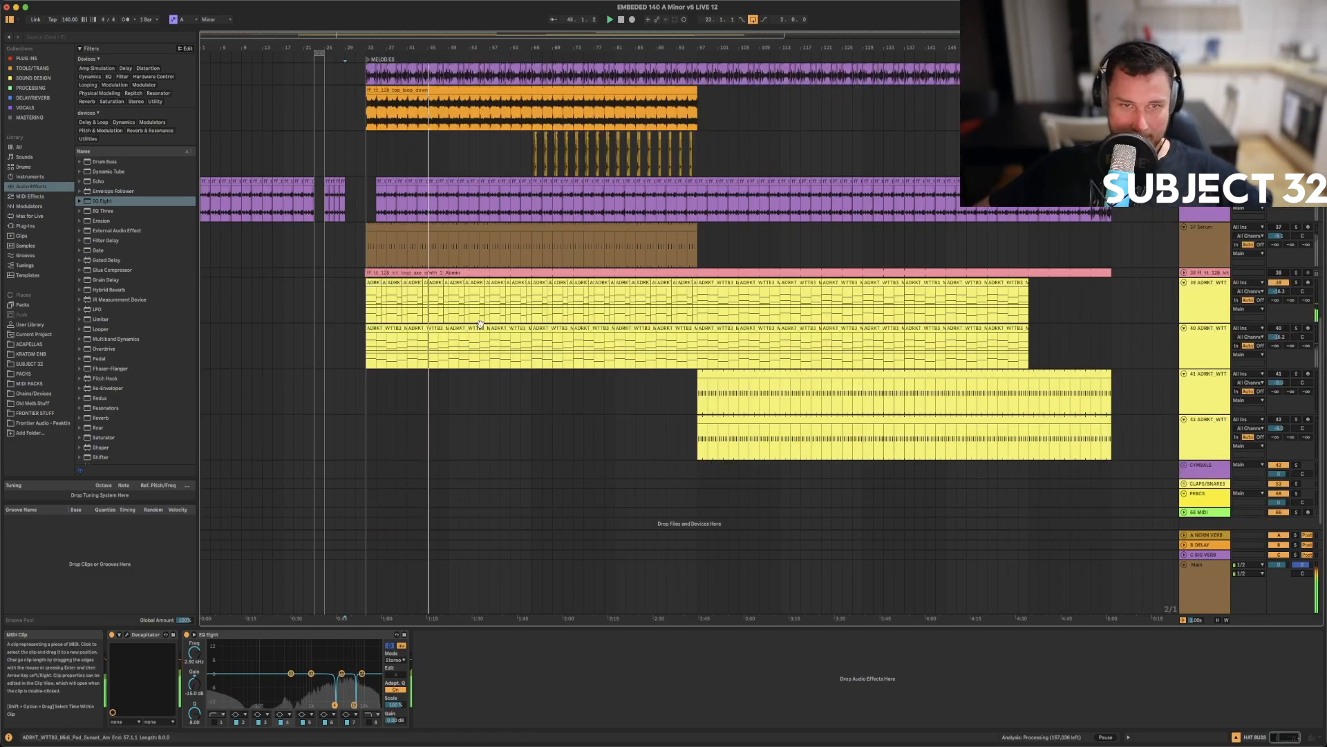
click(1297, 284)
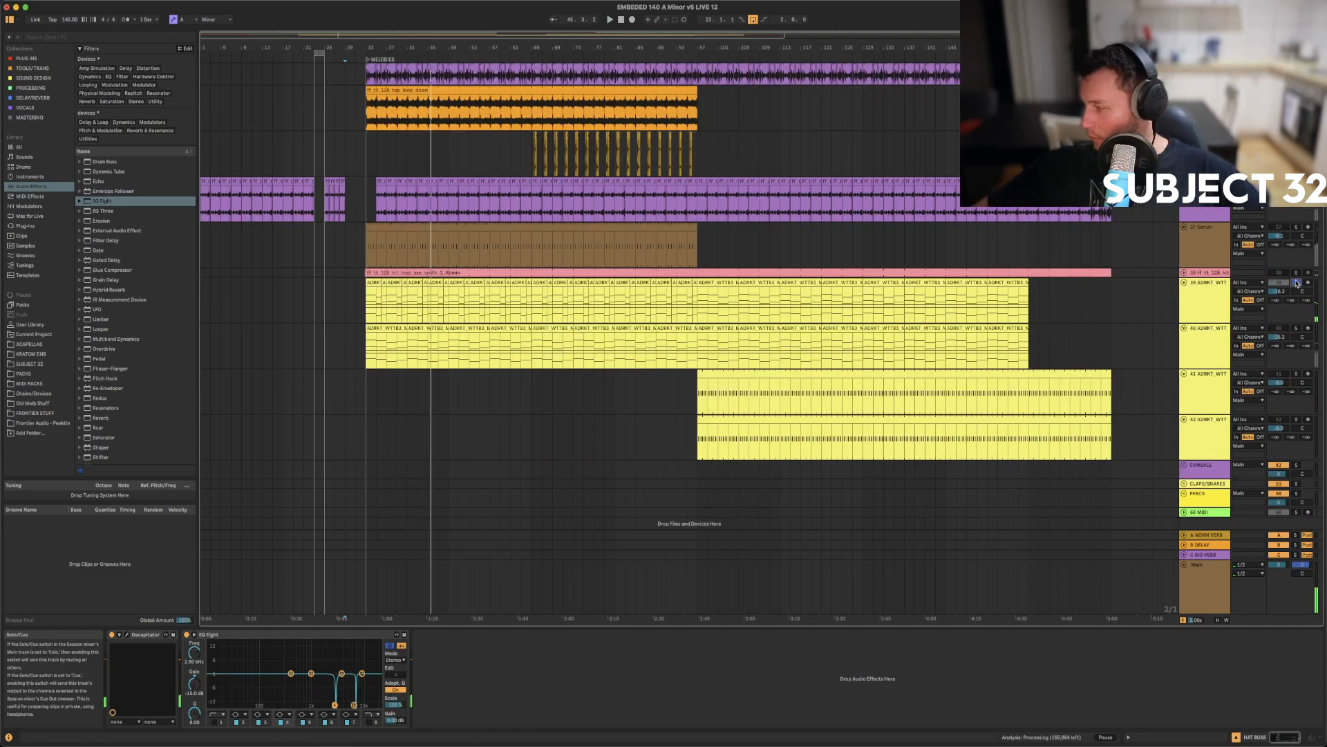
click(366, 309)
- Quit the Messages app
mouse_move(513, 744)
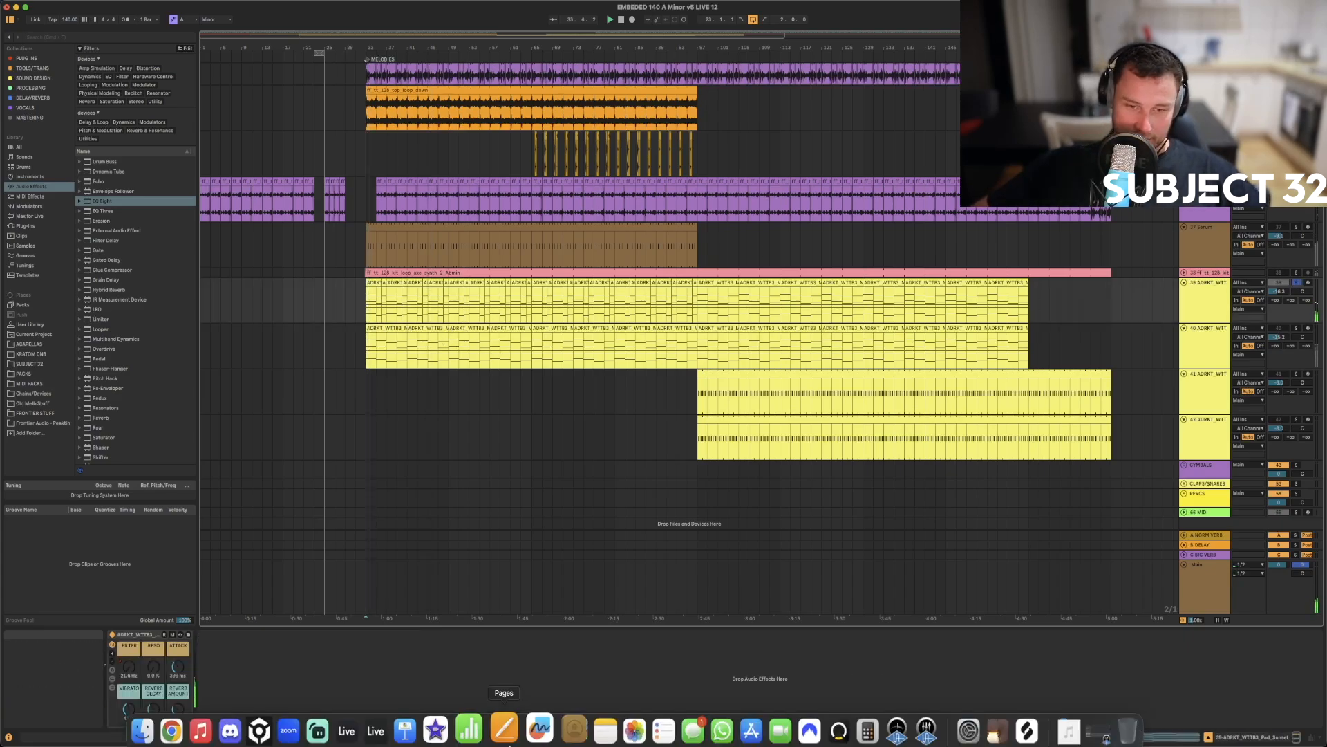
right_click(680, 712)
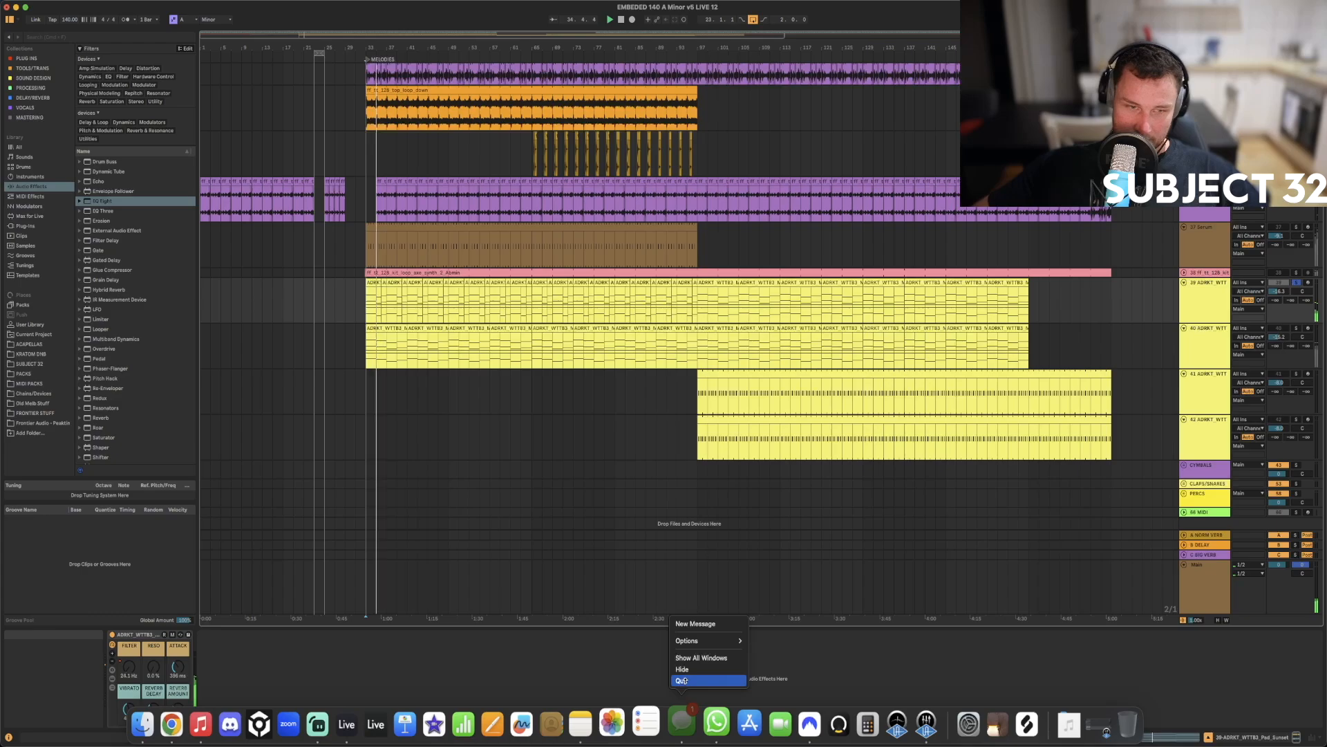
click(681, 680)
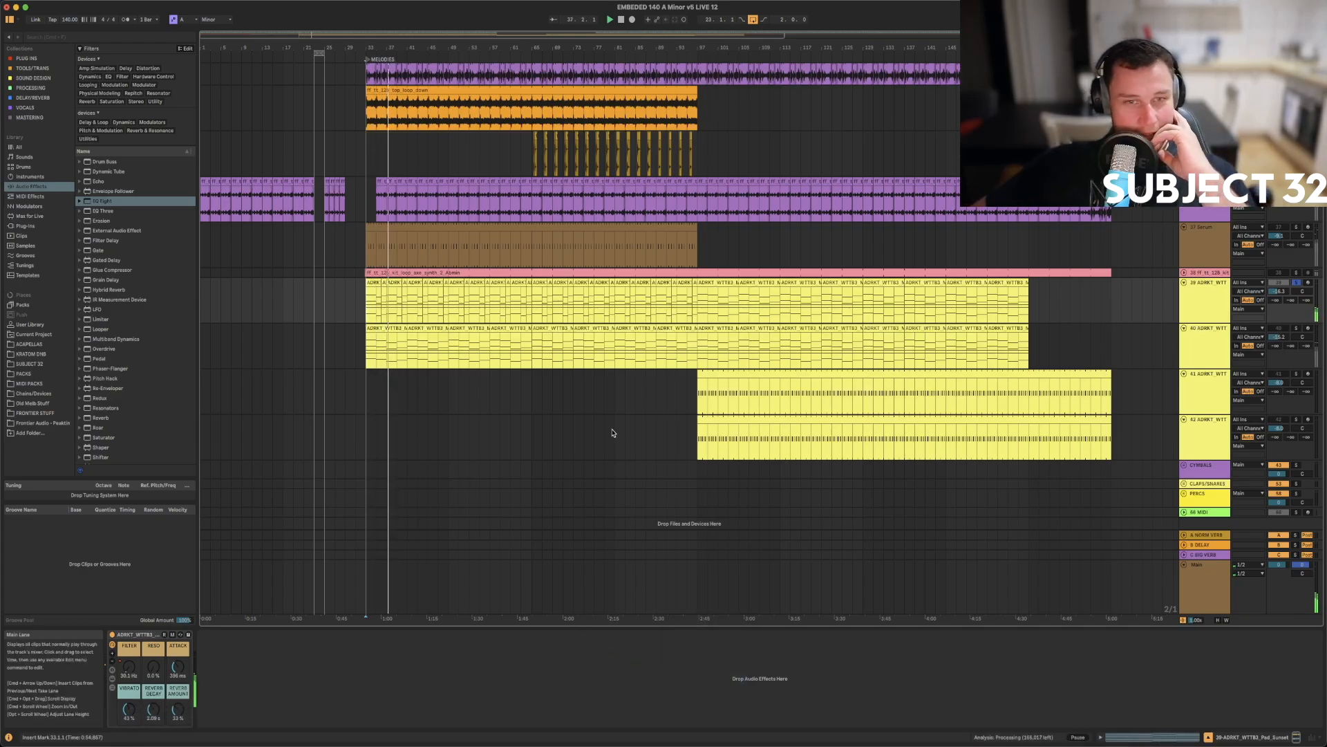
- Clear the solo on the Pad_Sunset track, deactivate the track, and play the arrangement from bar 33
click(1297, 282)
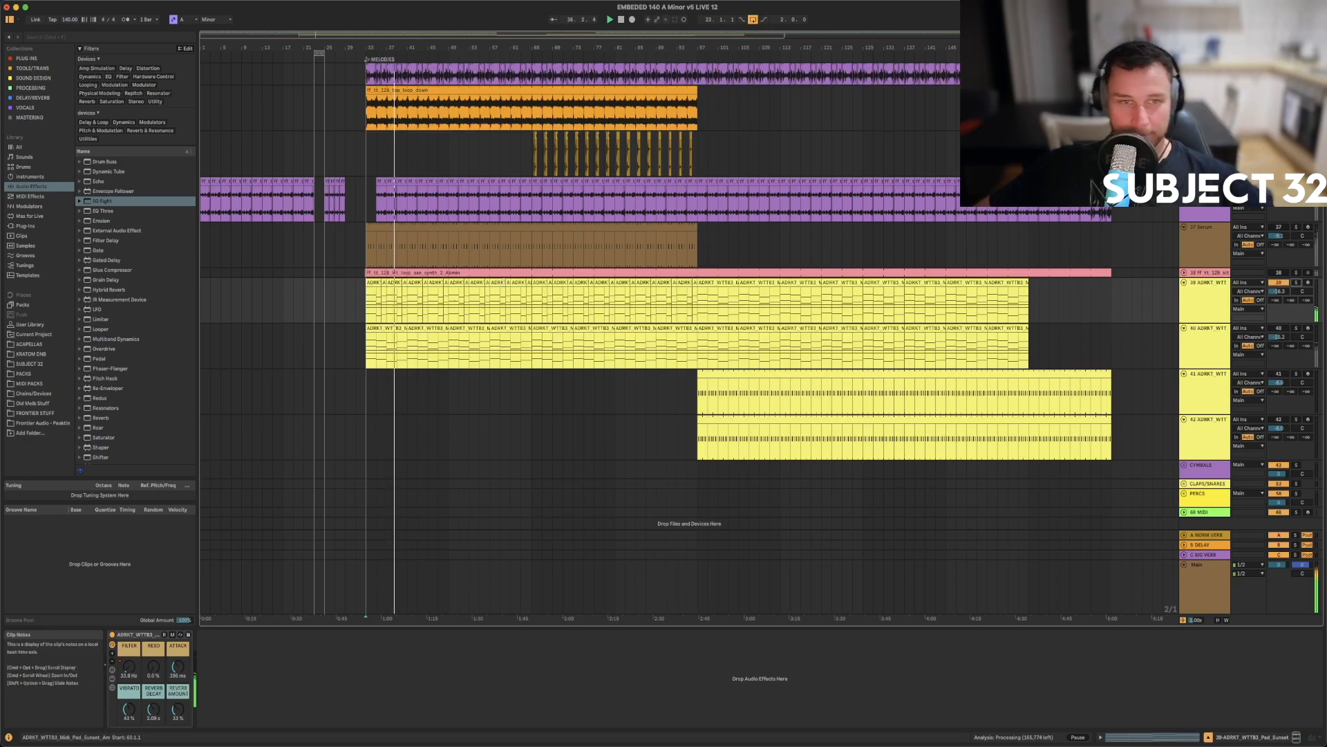
click(1278, 282)
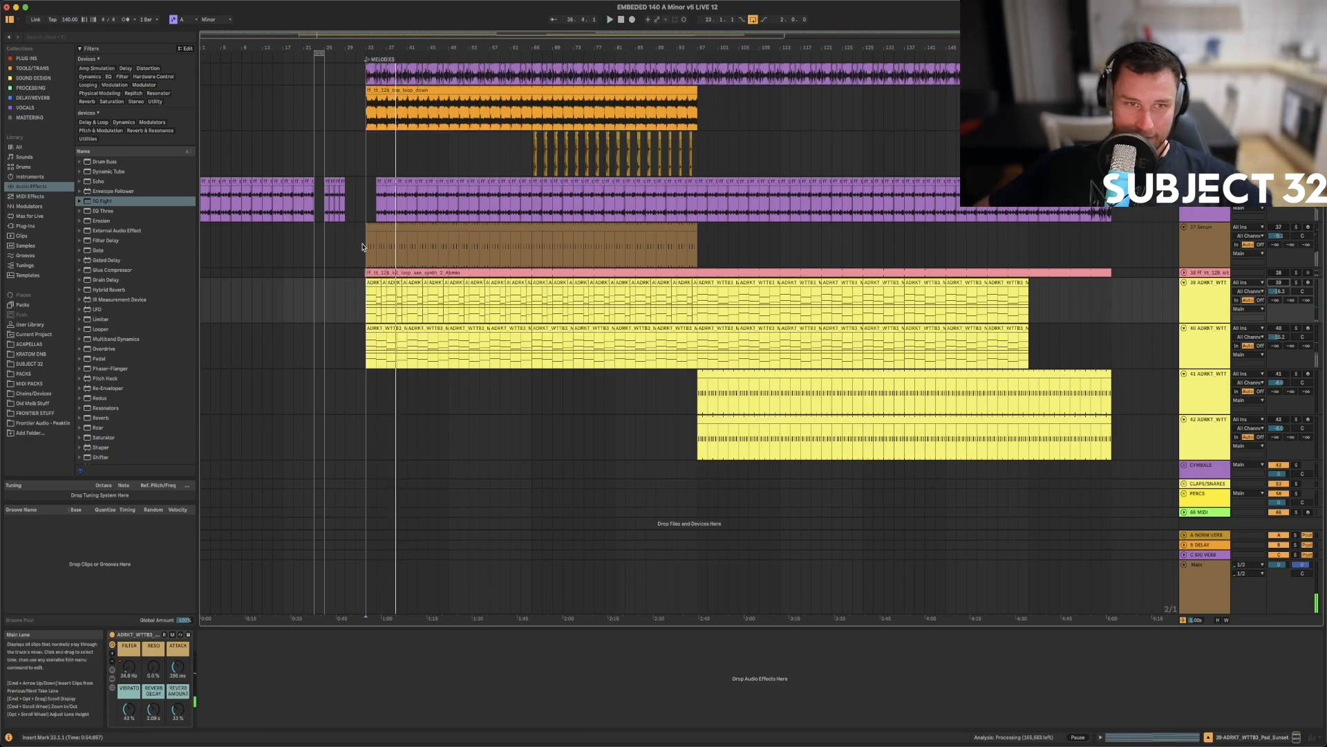
click(366, 248)
key(space)
key(space)
- Select the drum top loop track to show its EQ Eight, and stop playback
scroll(752, 244, up, 4)
scroll(752, 244, up, 8)
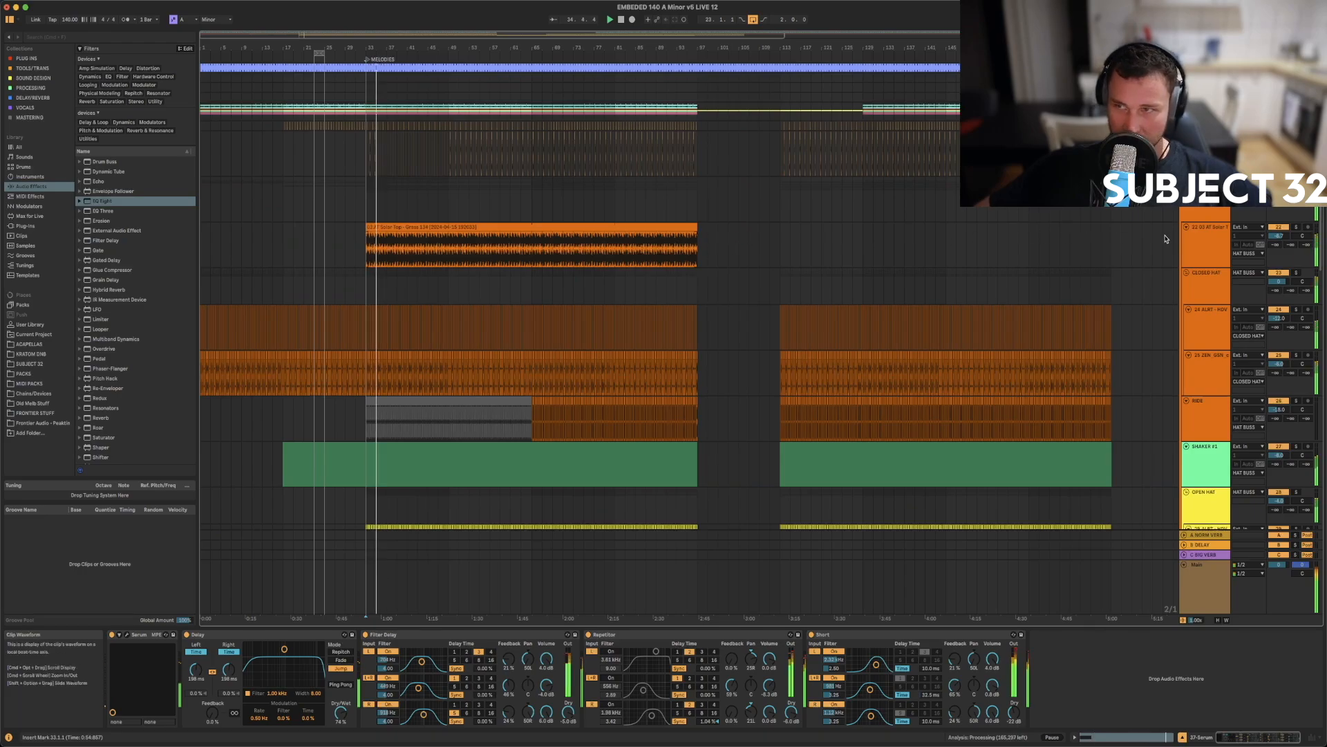
click(1199, 239)
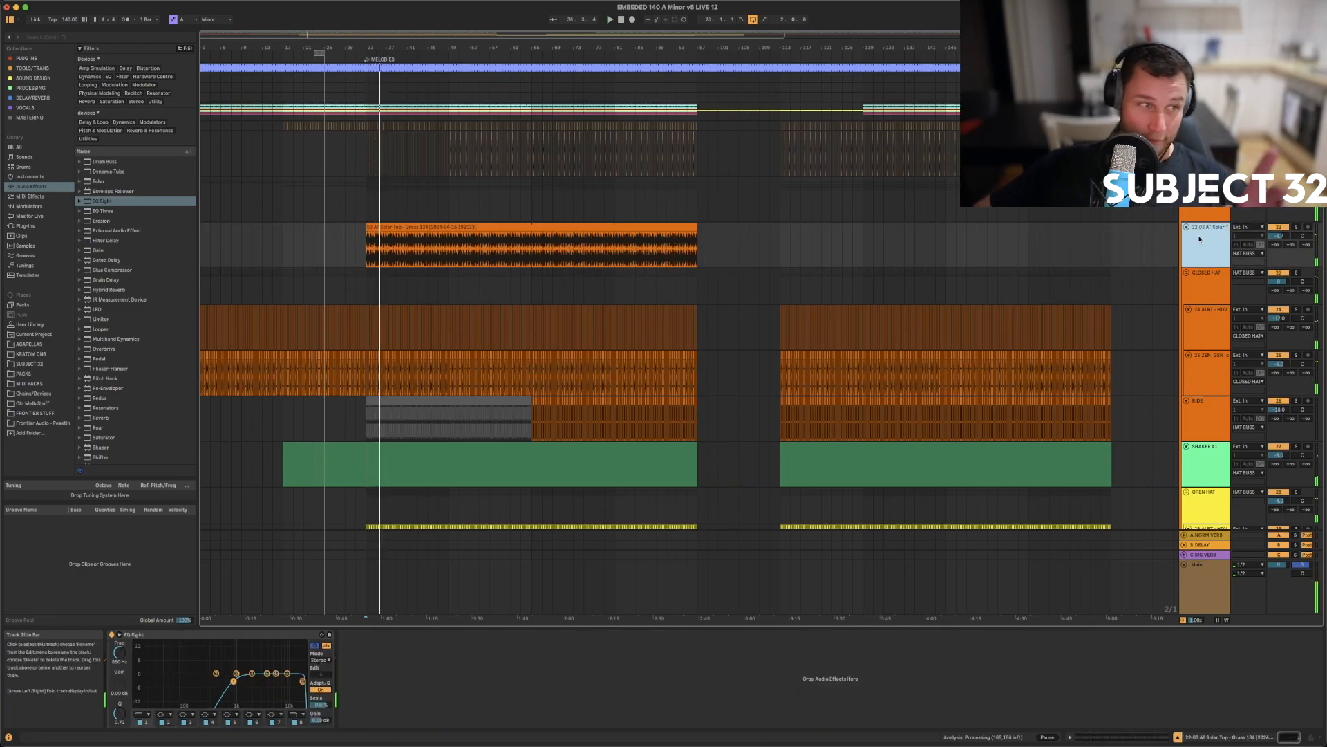
key(space)
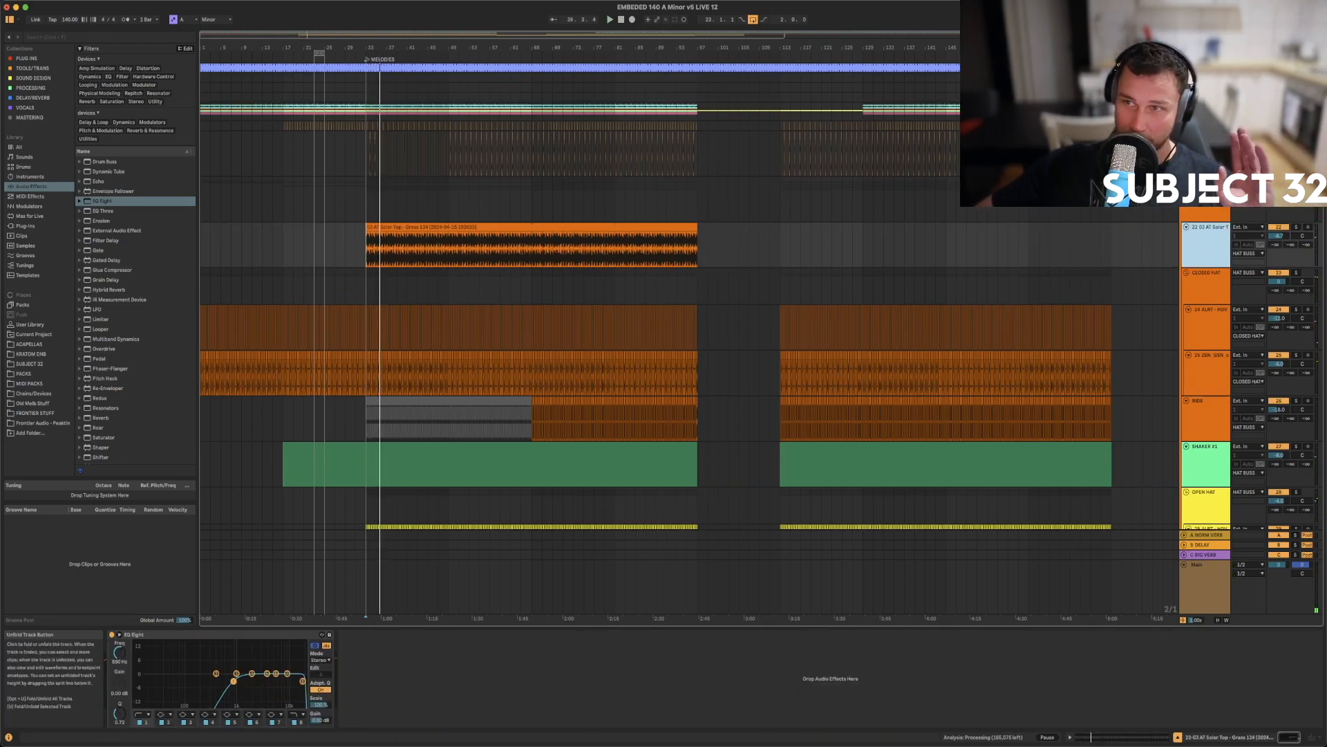
- Fold the HAT BUSS group, and select and solo the LOW END BUSS group
click(1185, 182)
click(1202, 109)
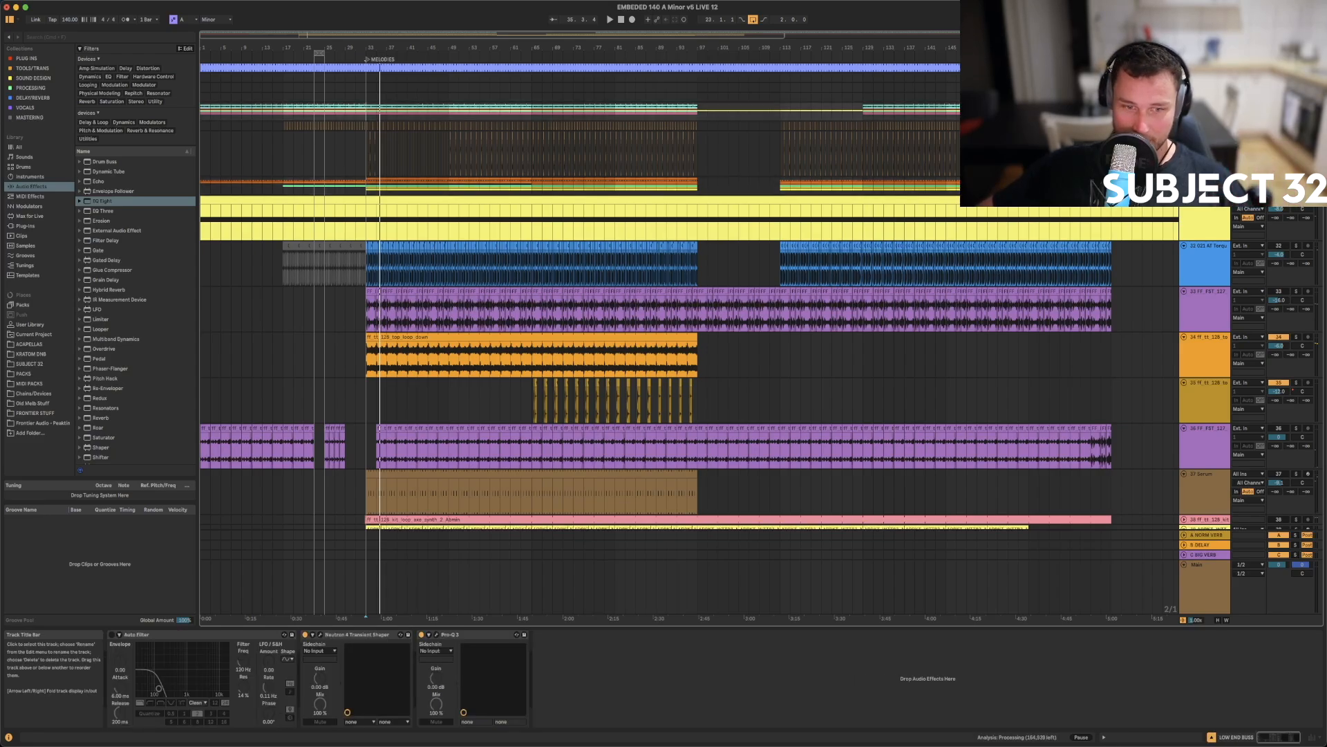
click(1296, 108)
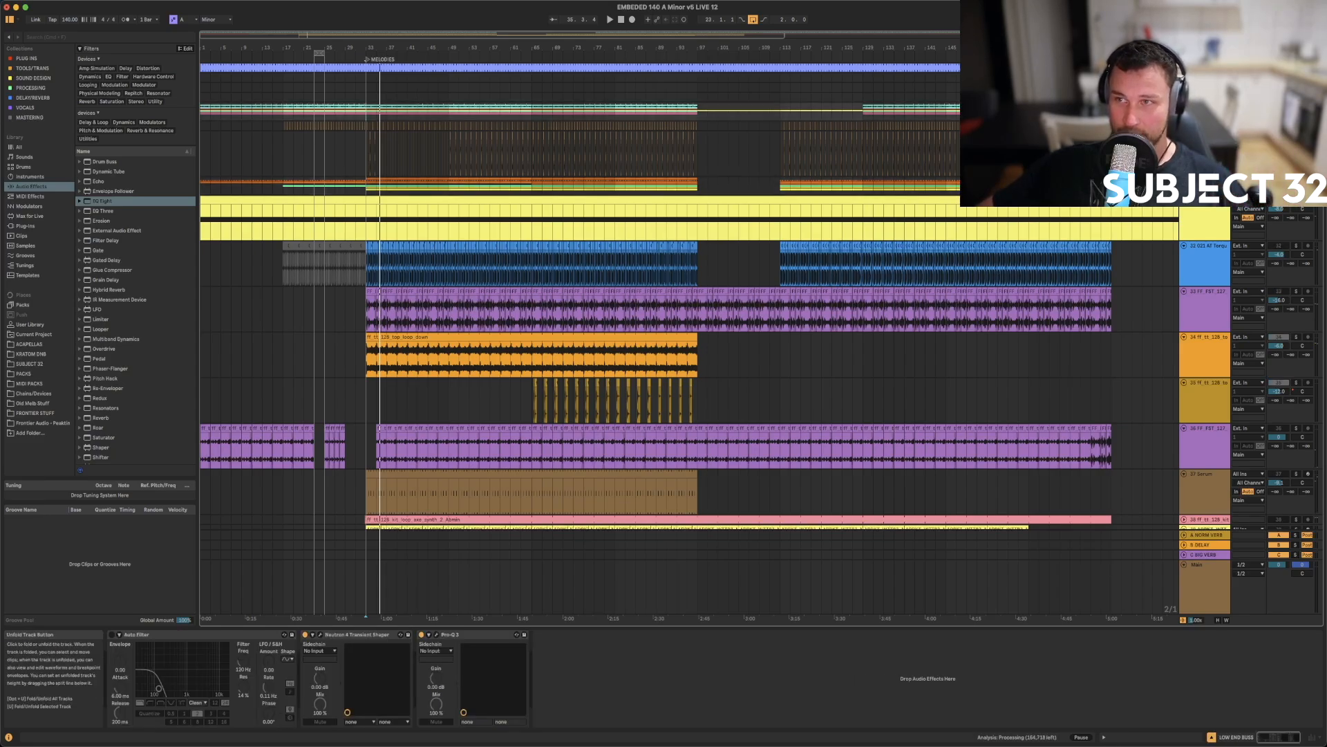
- Set the arrangement loop to bars 33 to 49 using a time selection on the low-end tracks
scroll(1206, 193, up, 4)
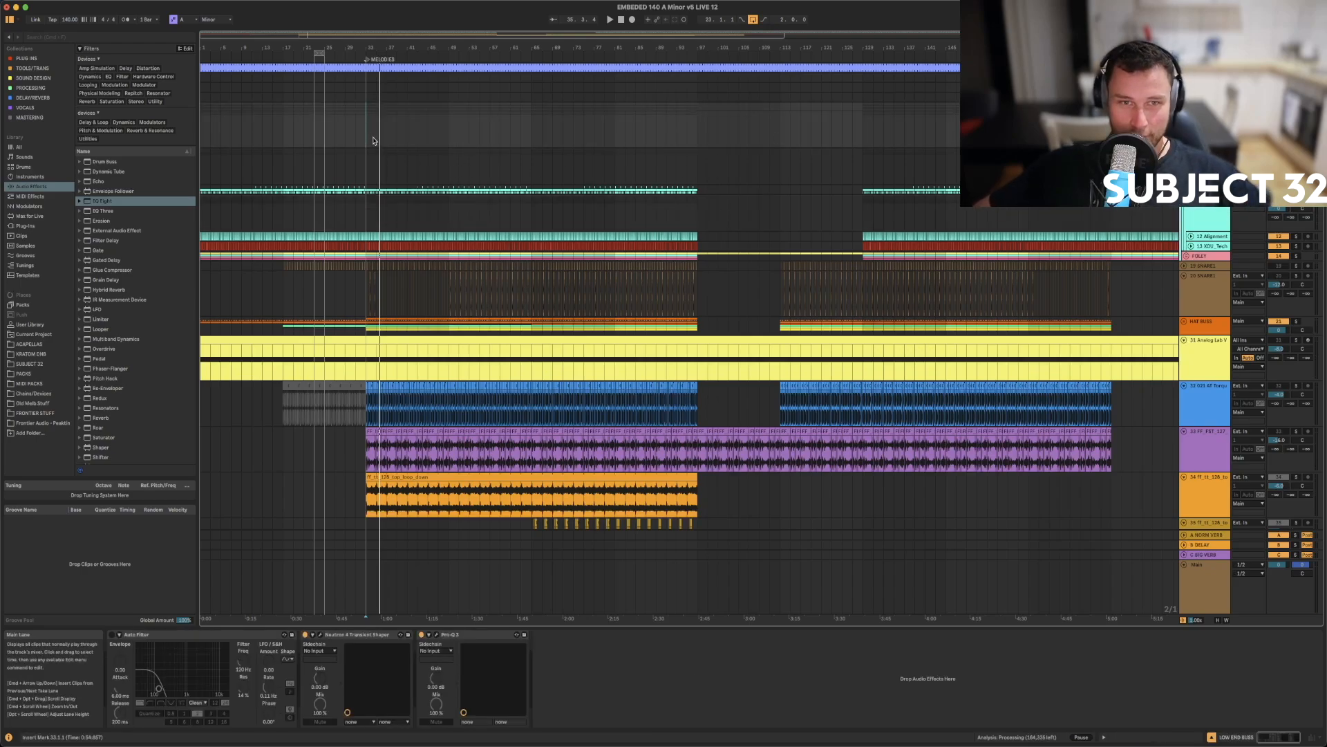
drag(382, 139, 449, 139)
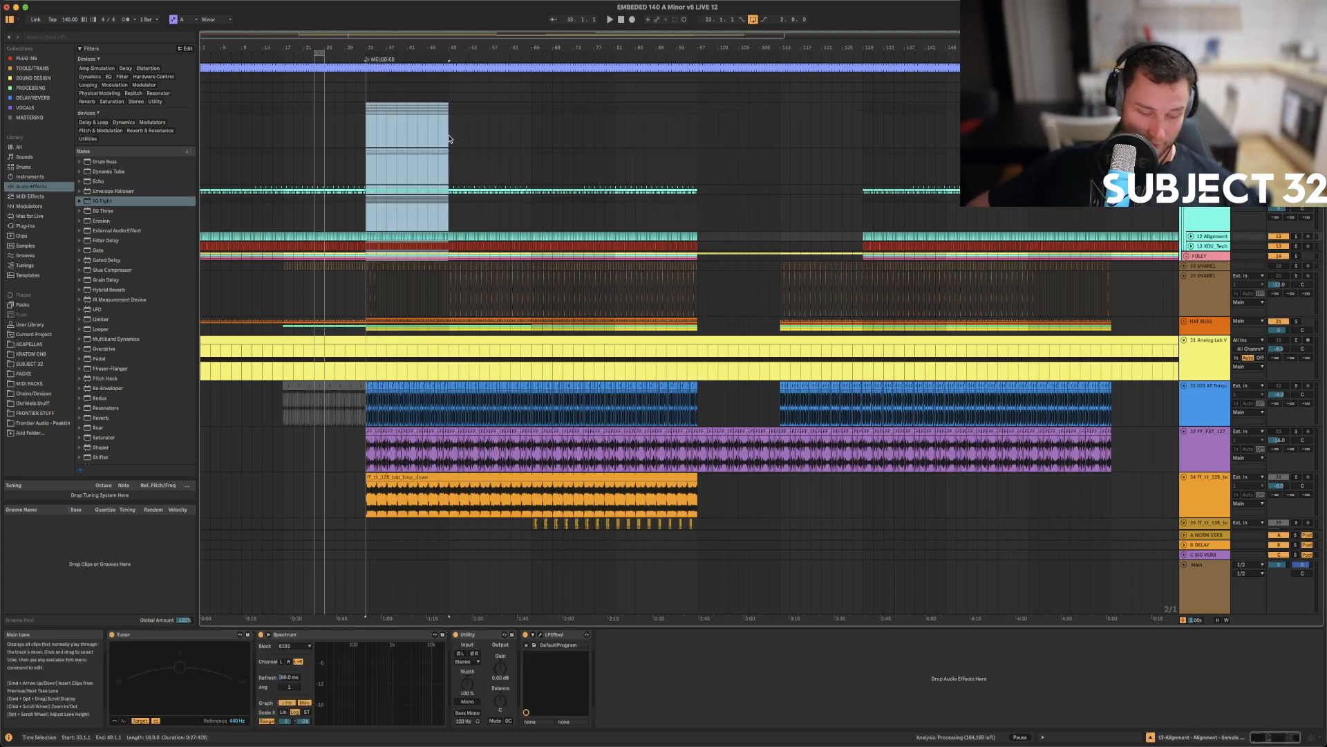
key(super+l)
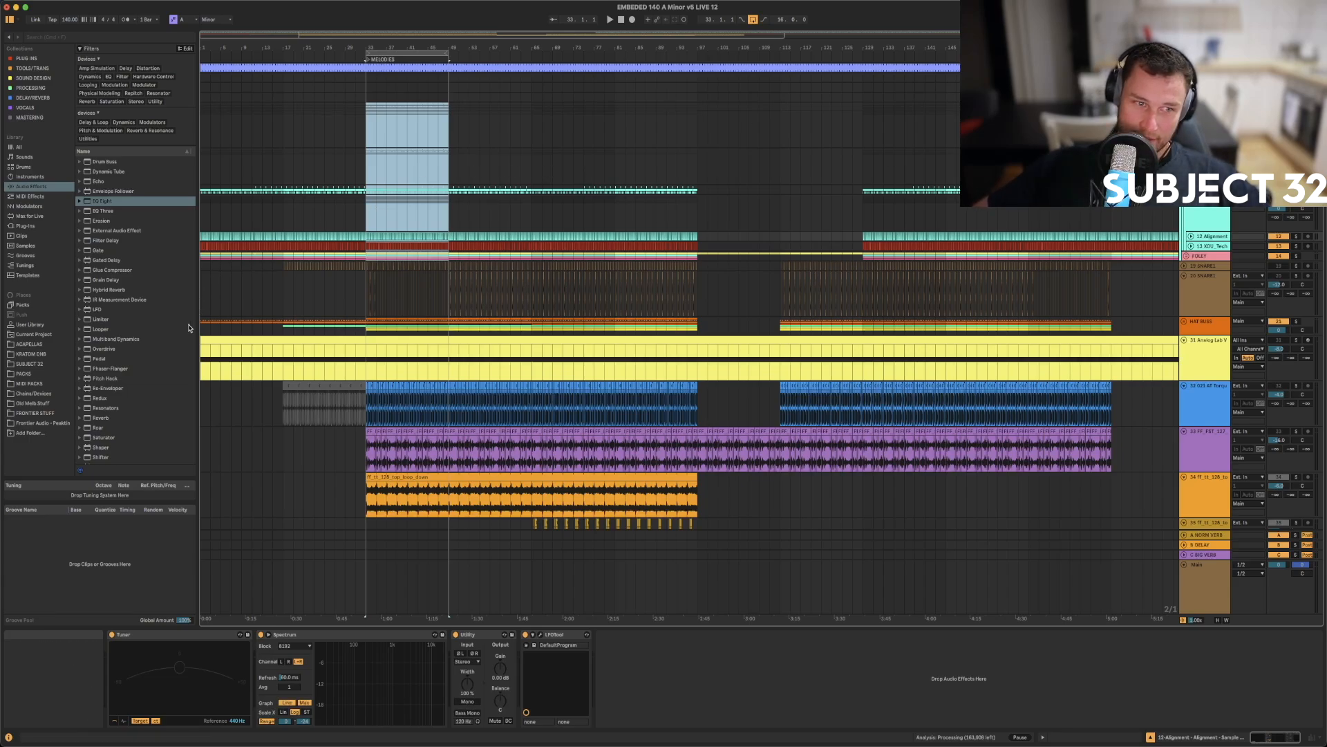
- Load Roar's Bass Crunch preset onto the RUMBLES group and show the group's device chain
click(81, 429)
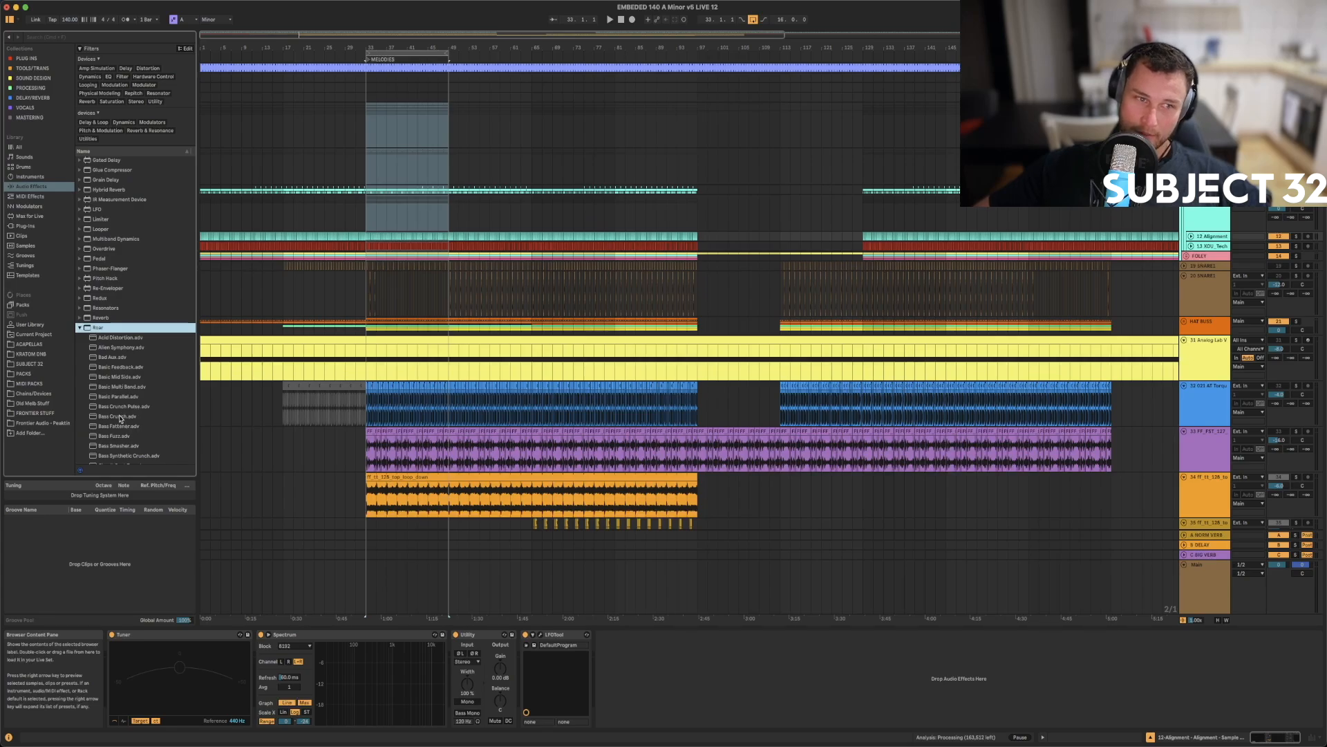
drag(120, 417, 345, 291)
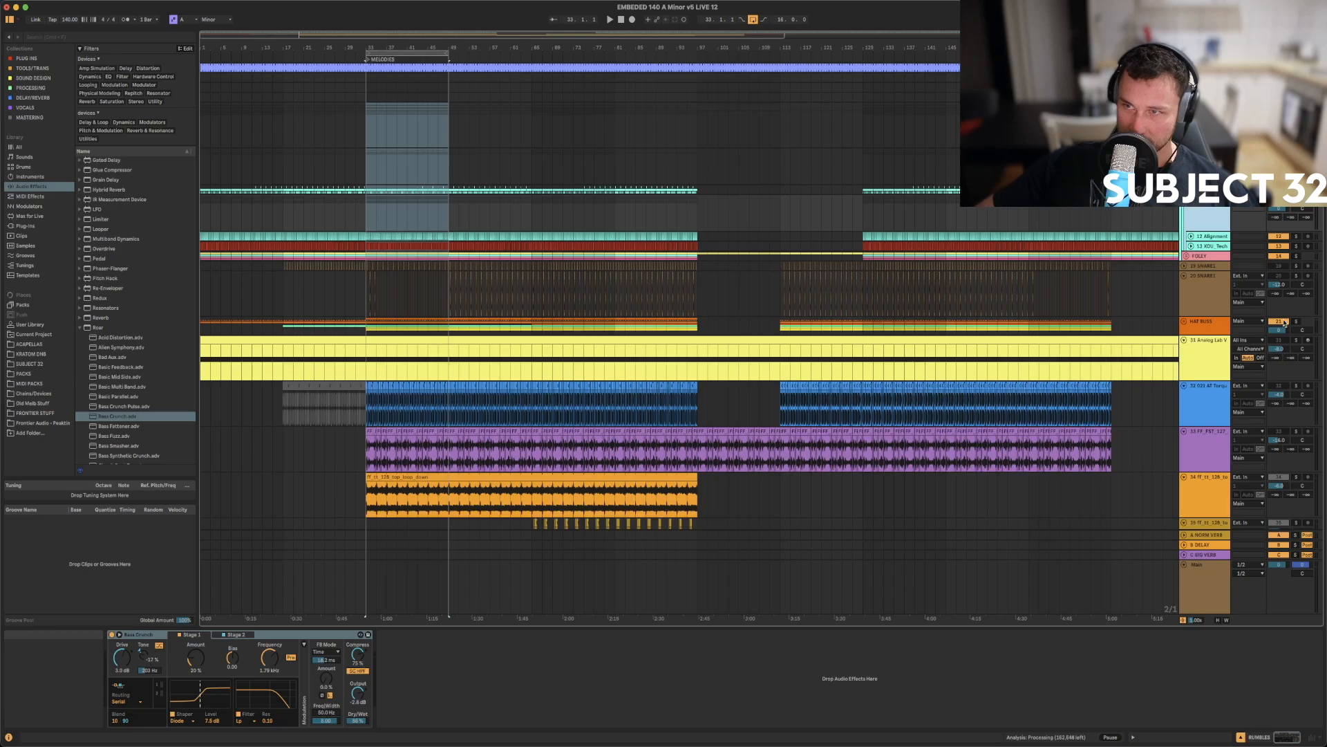
click(1212, 239)
click(1213, 248)
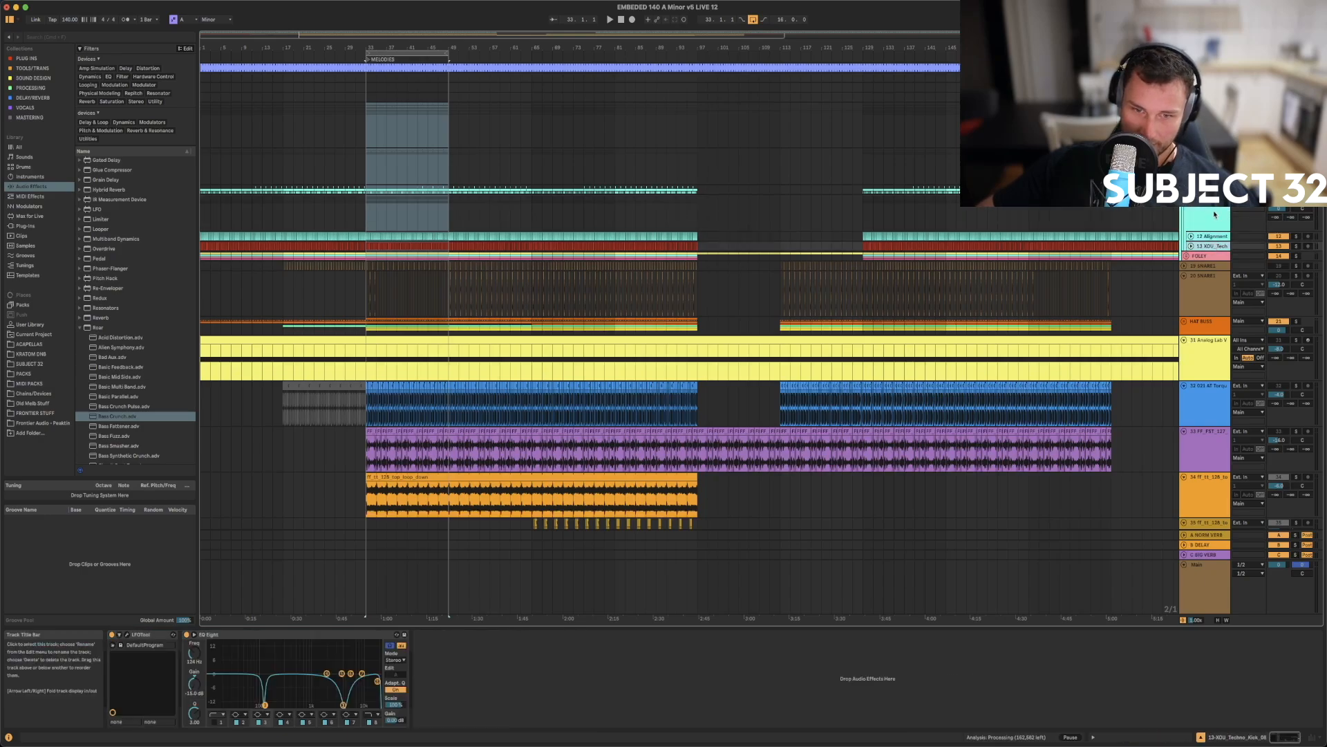
click(1212, 212)
- Play the loop and compare Roar's dry/wet at a low mix and at 100%, ending on a low mix
key(space)
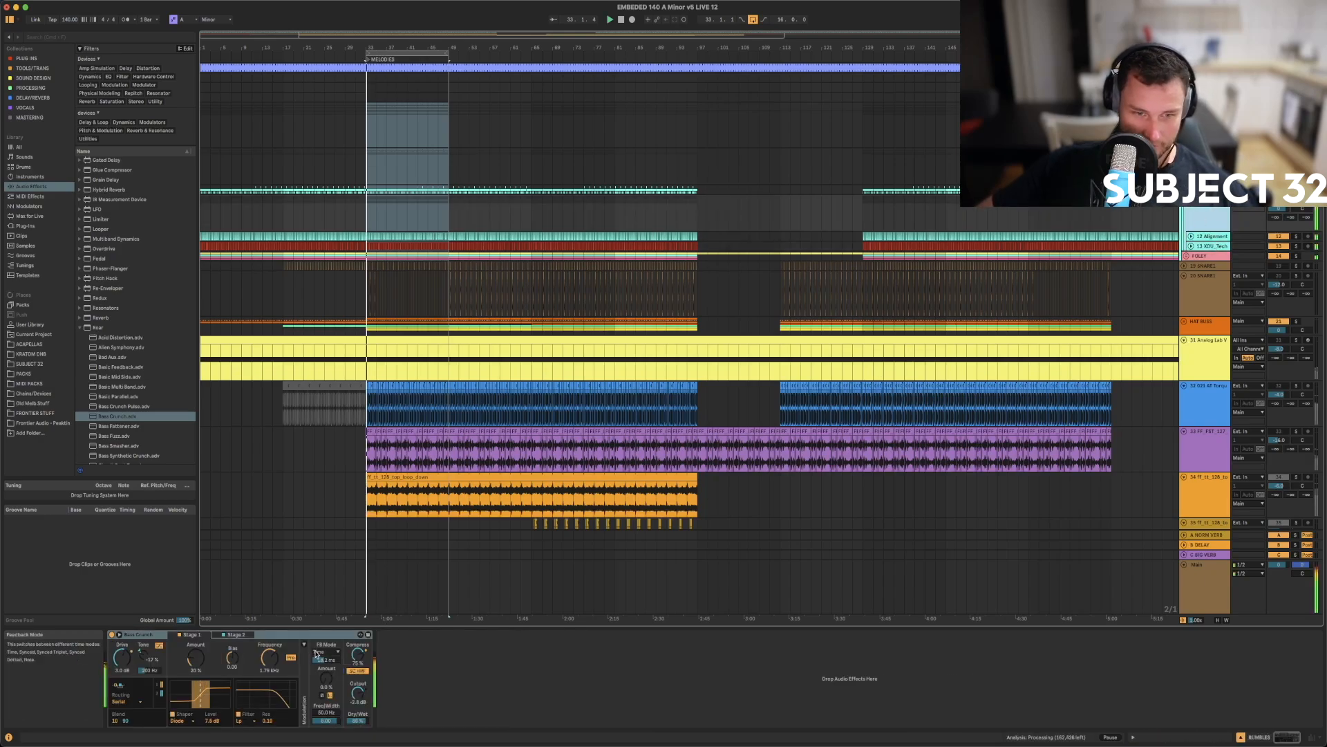
mouse_move(357, 721)
mouse_down()
mouse_move(357, 745)
mouse_move(357, 727)
mouse_up()
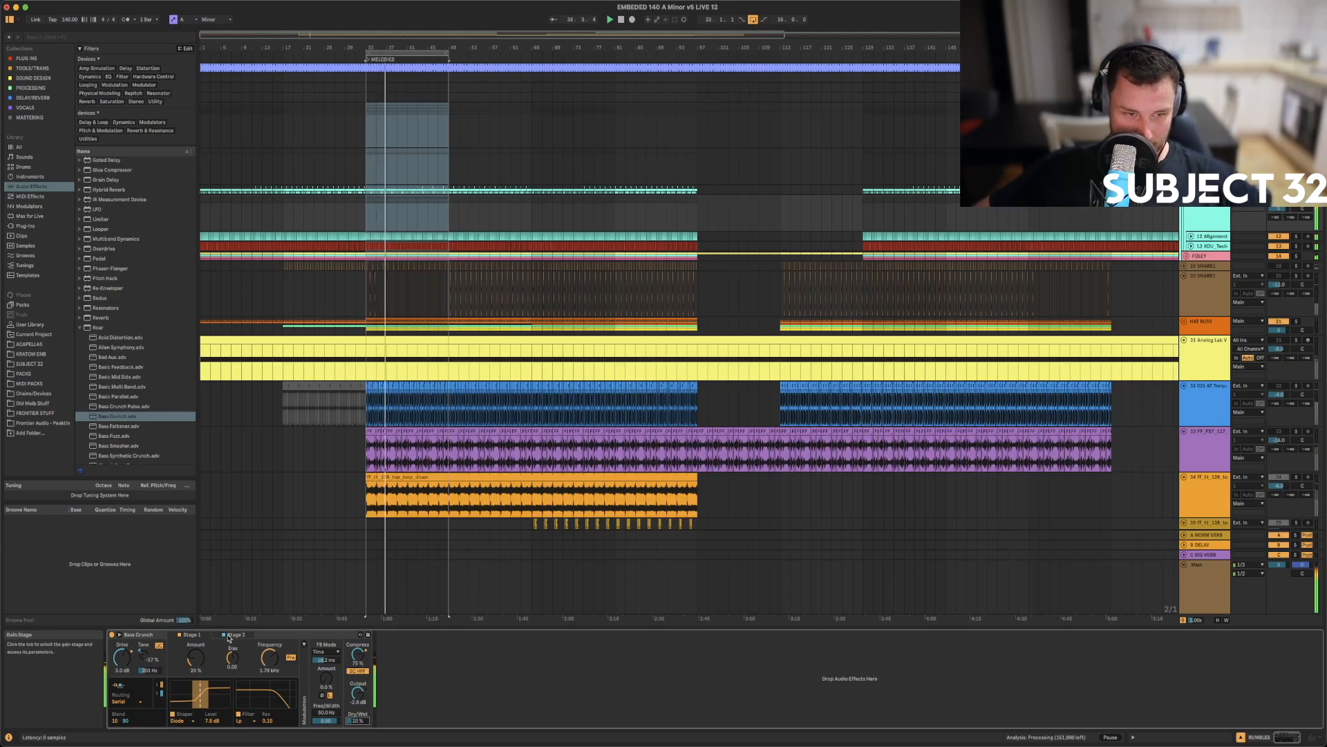
drag(356, 721, 357, 666)
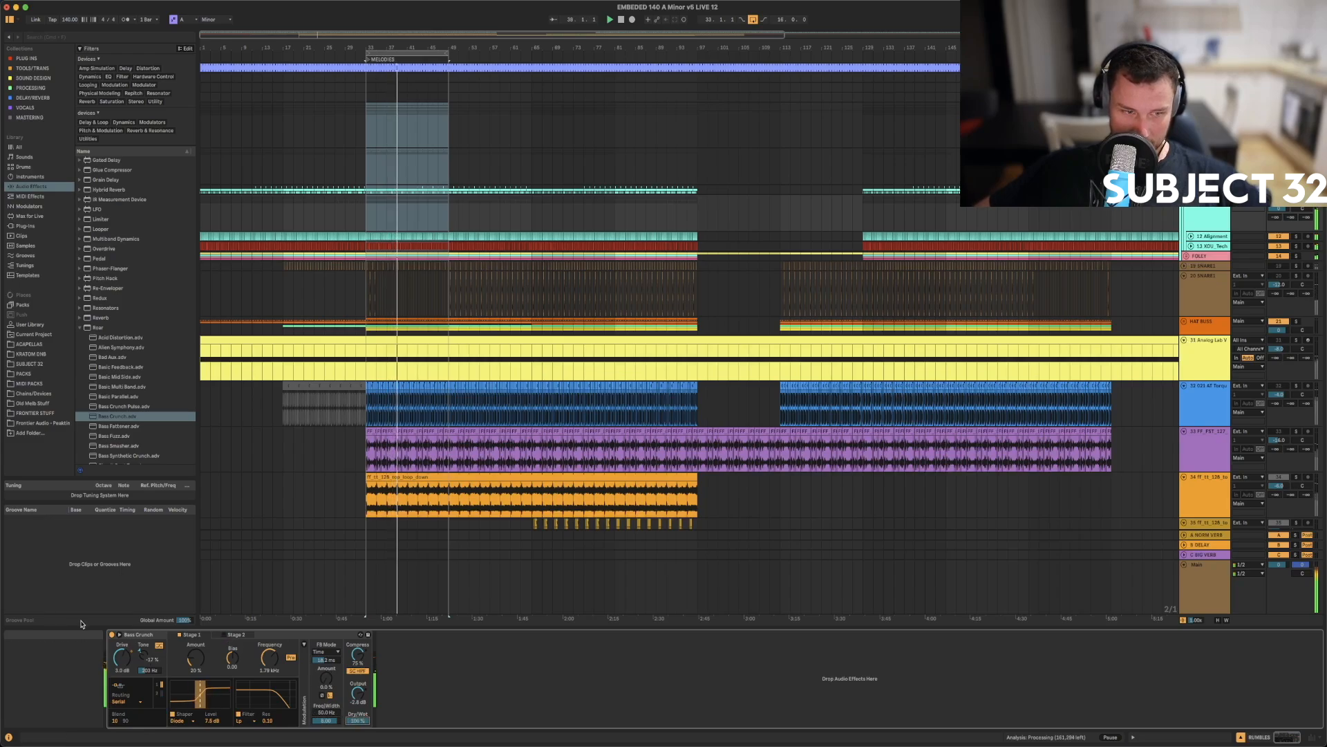
mouse_move(357, 721)
mouse_down()
mouse_move(357, 743)
mouse_move(357, 728)
mouse_up()
- Lower the shaper amount of Roar's Stage 2 slightly and restart the loop
click(238, 635)
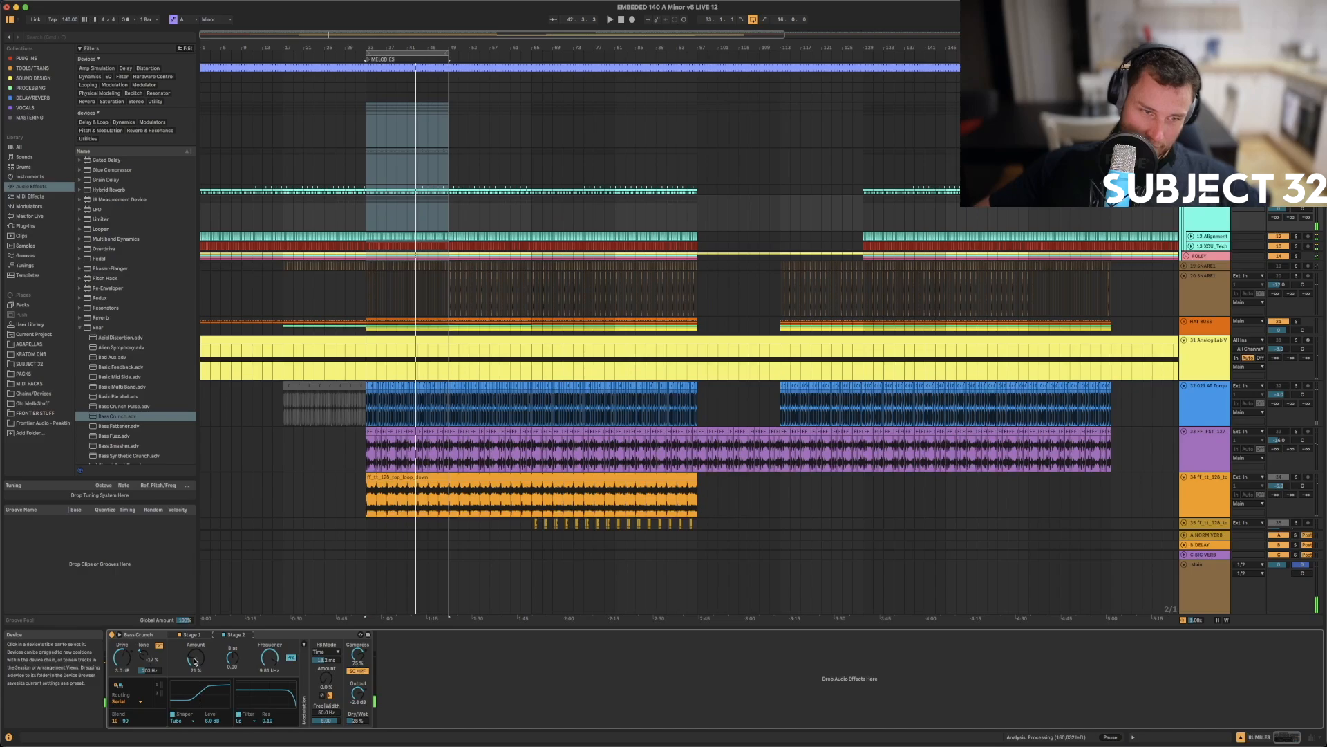
drag(195, 661, 194, 667)
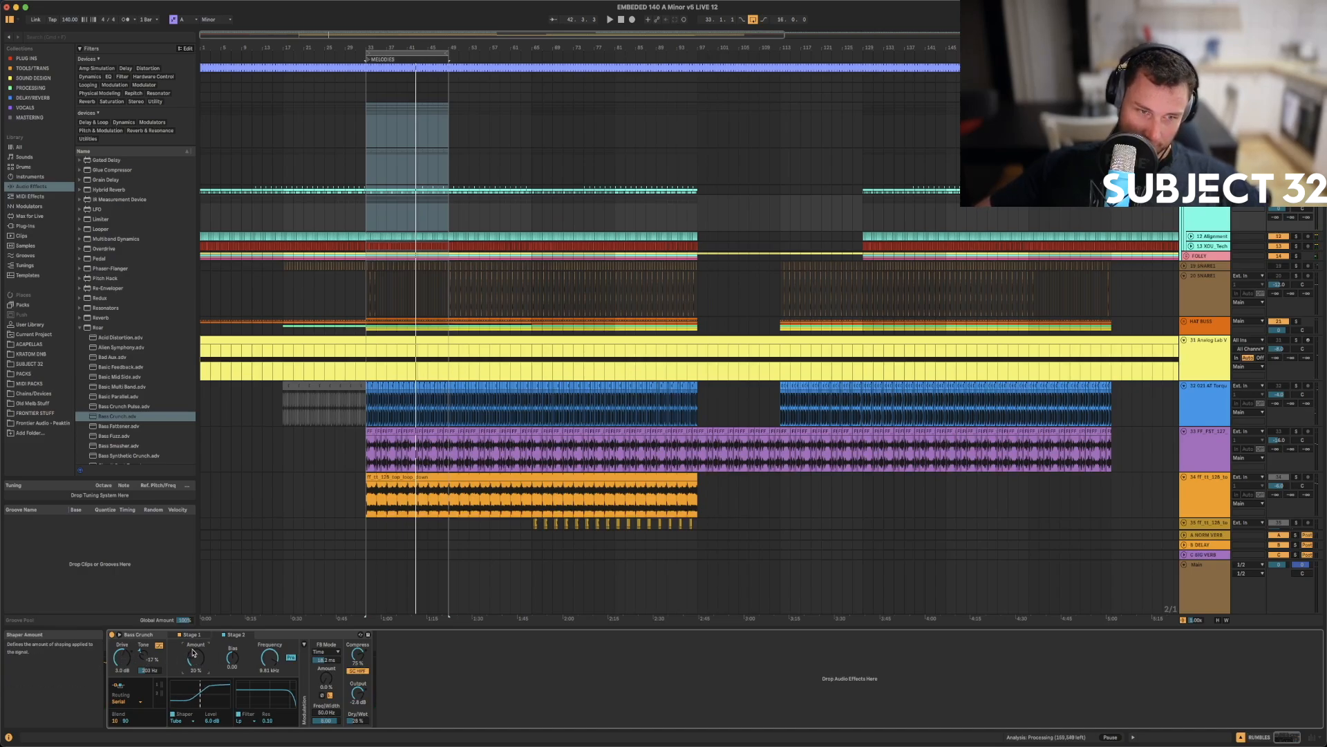
key(space)
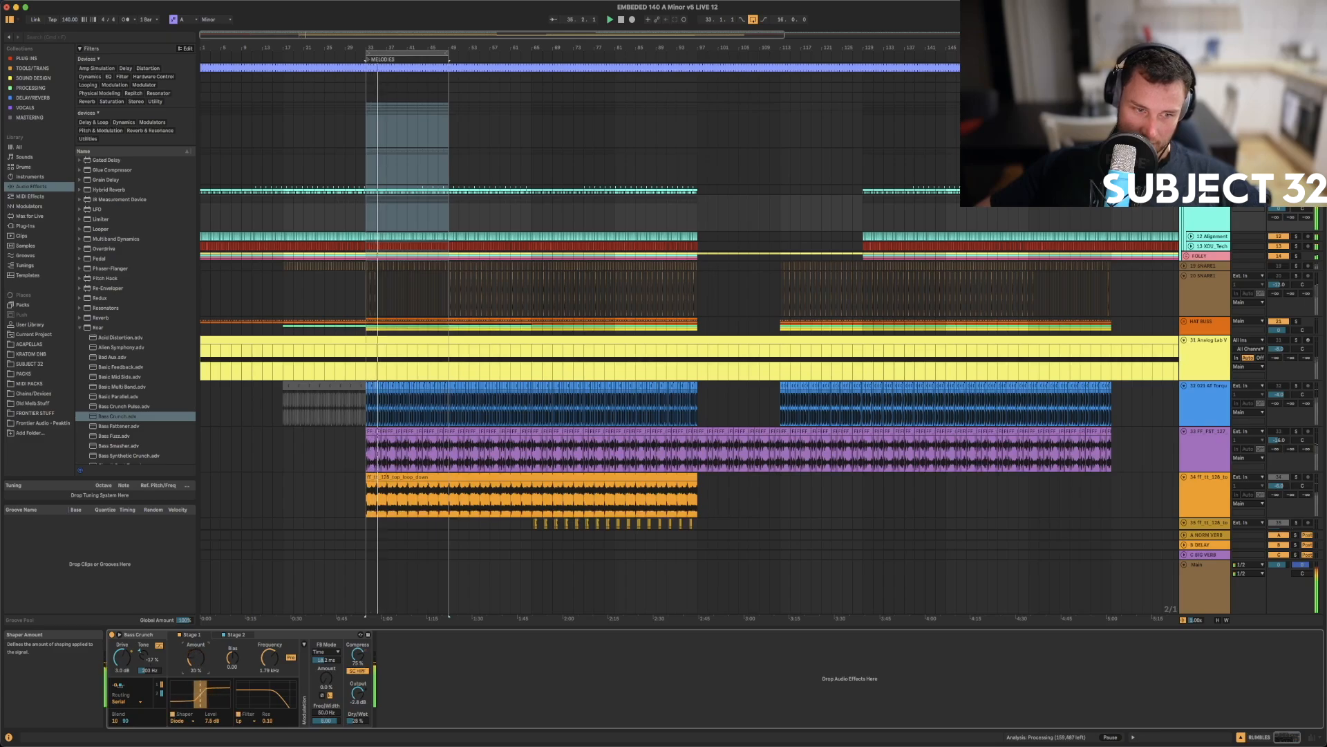
- Fine-tune Roar's low dry/wet mix, comparing the rumble with the device bypassed and enabled, and collapse the Roar preset list
drag(359, 721, 359, 723)
click(111, 636)
click(111, 636)
drag(358, 721, 362, 723)
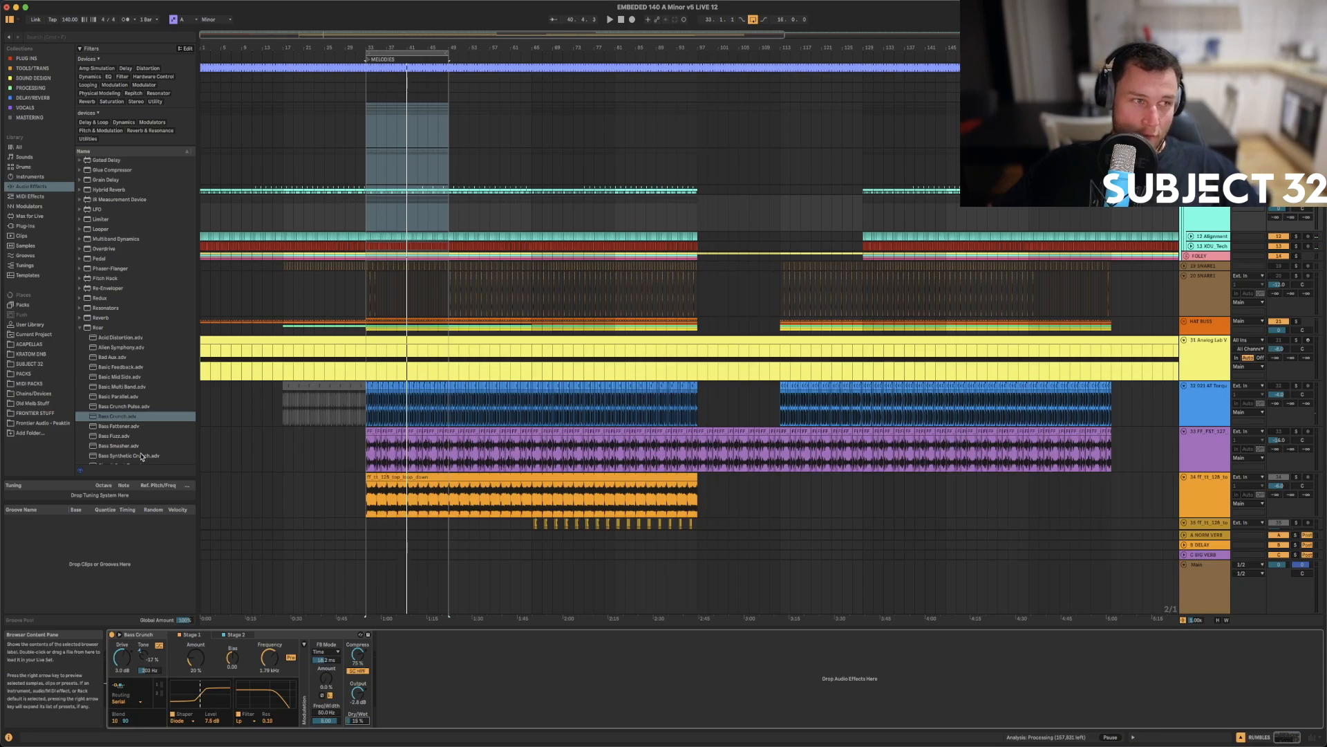
click(79, 328)
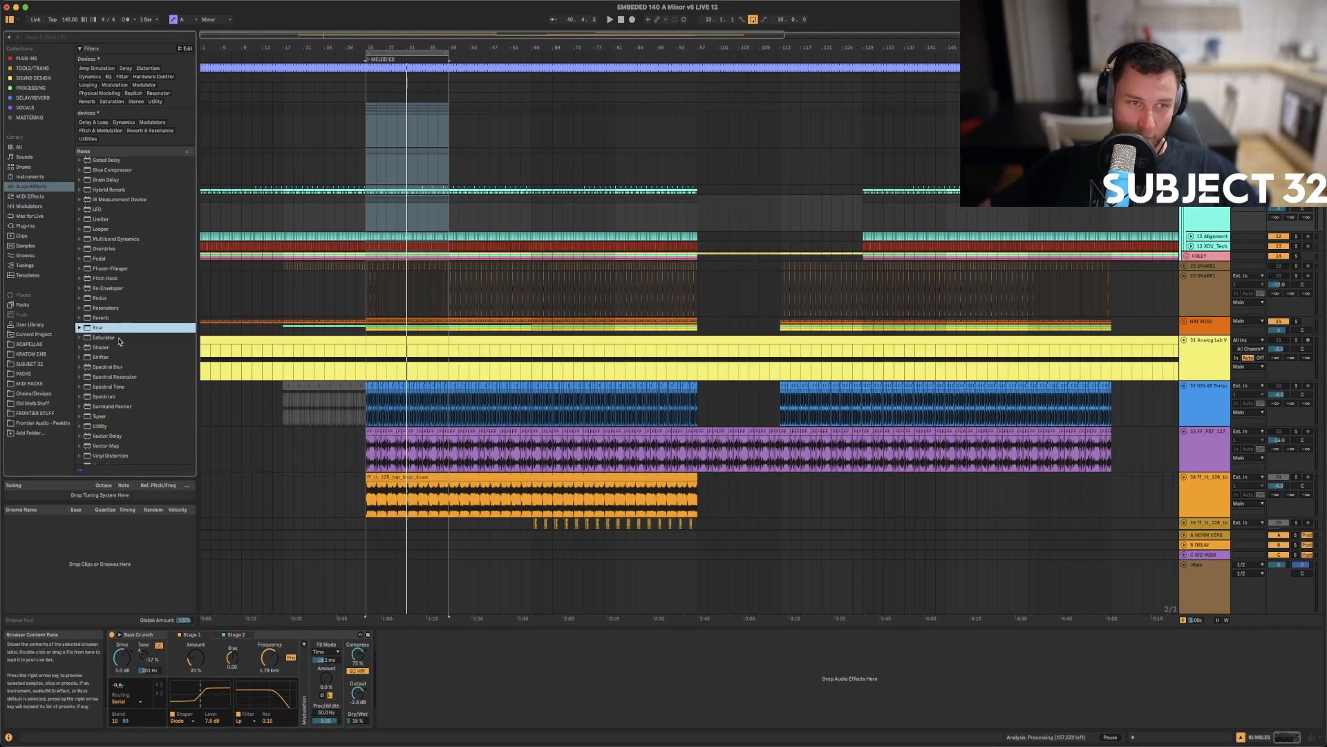
- Insert a new MIDI track directly below the LOW END BUSS group
click(366, 216)
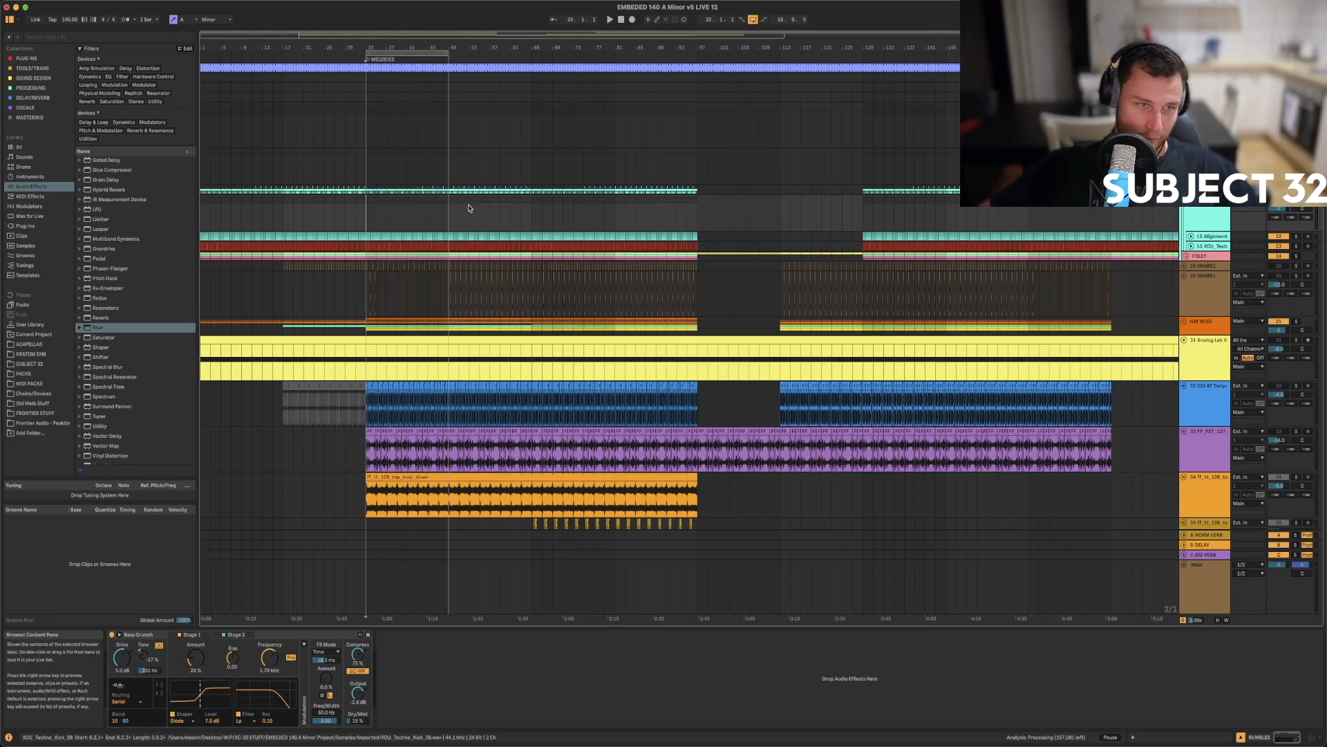
click(1205, 123)
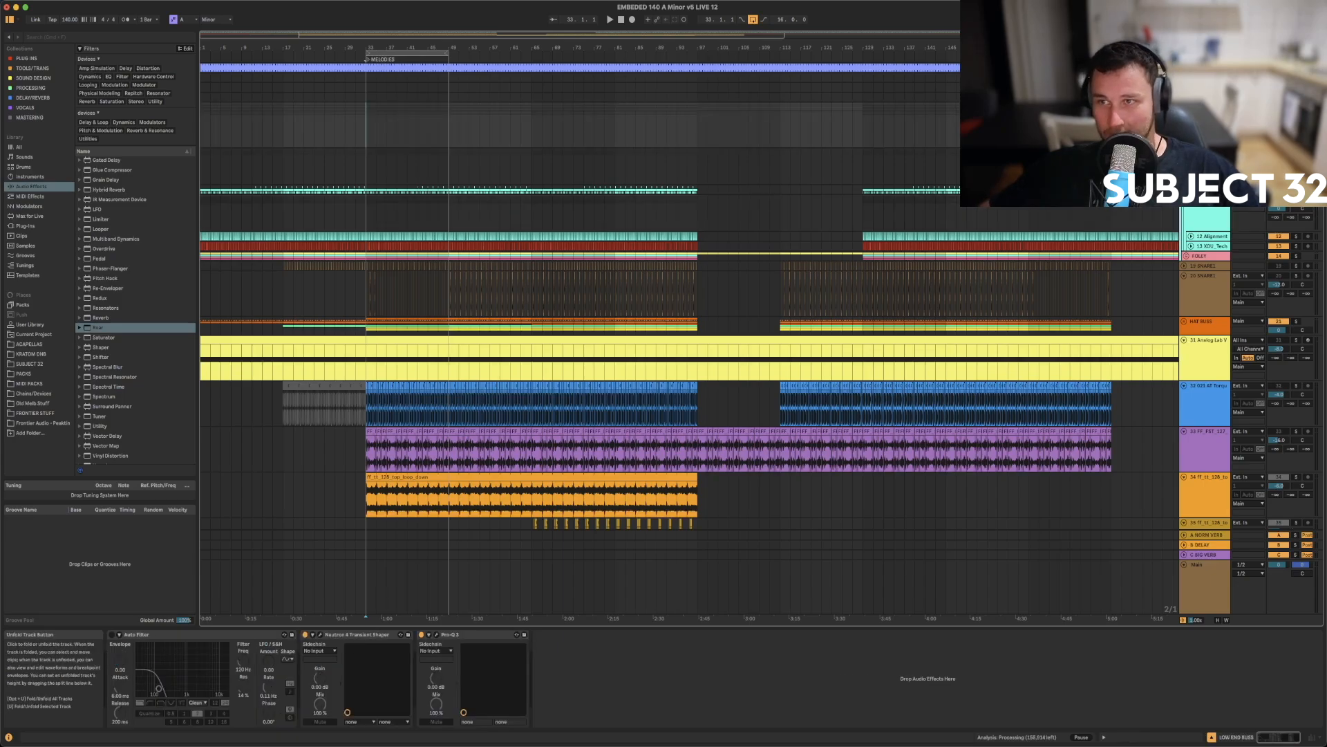
scroll(1199, 311, down, 5)
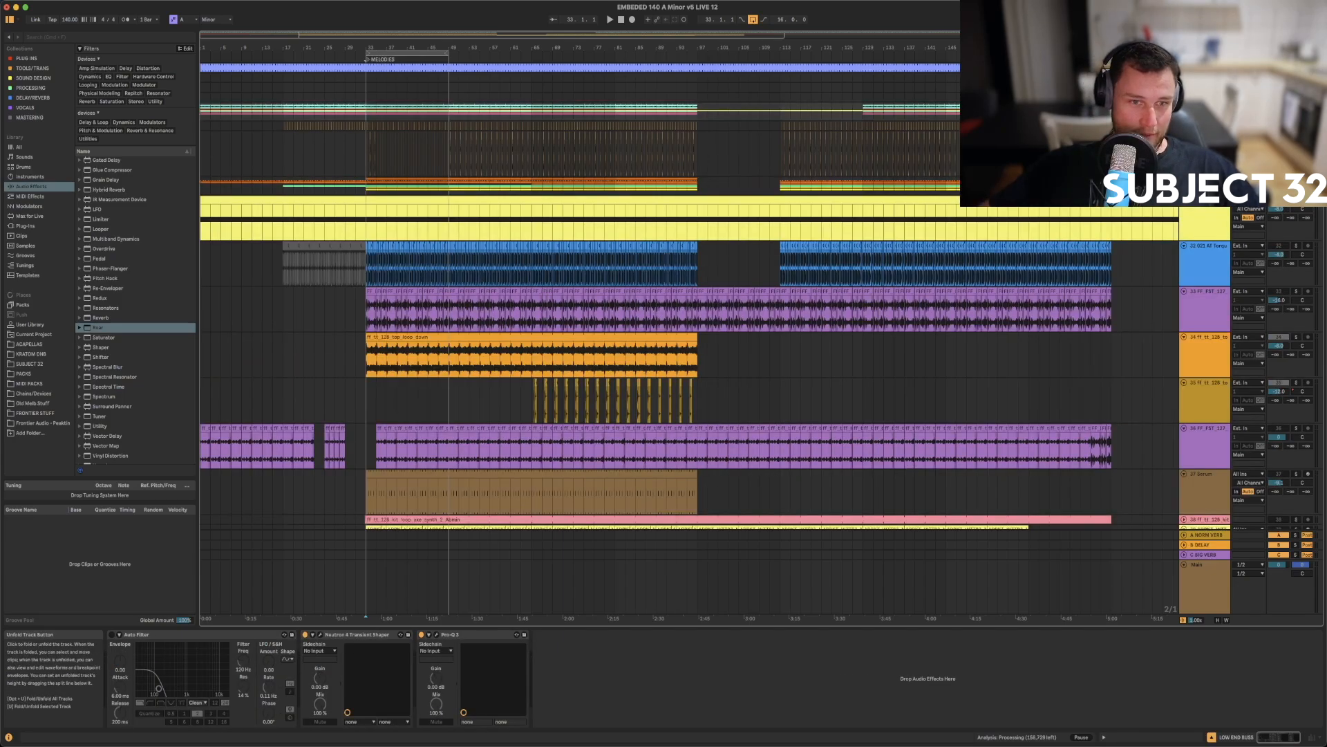
click(366, 158)
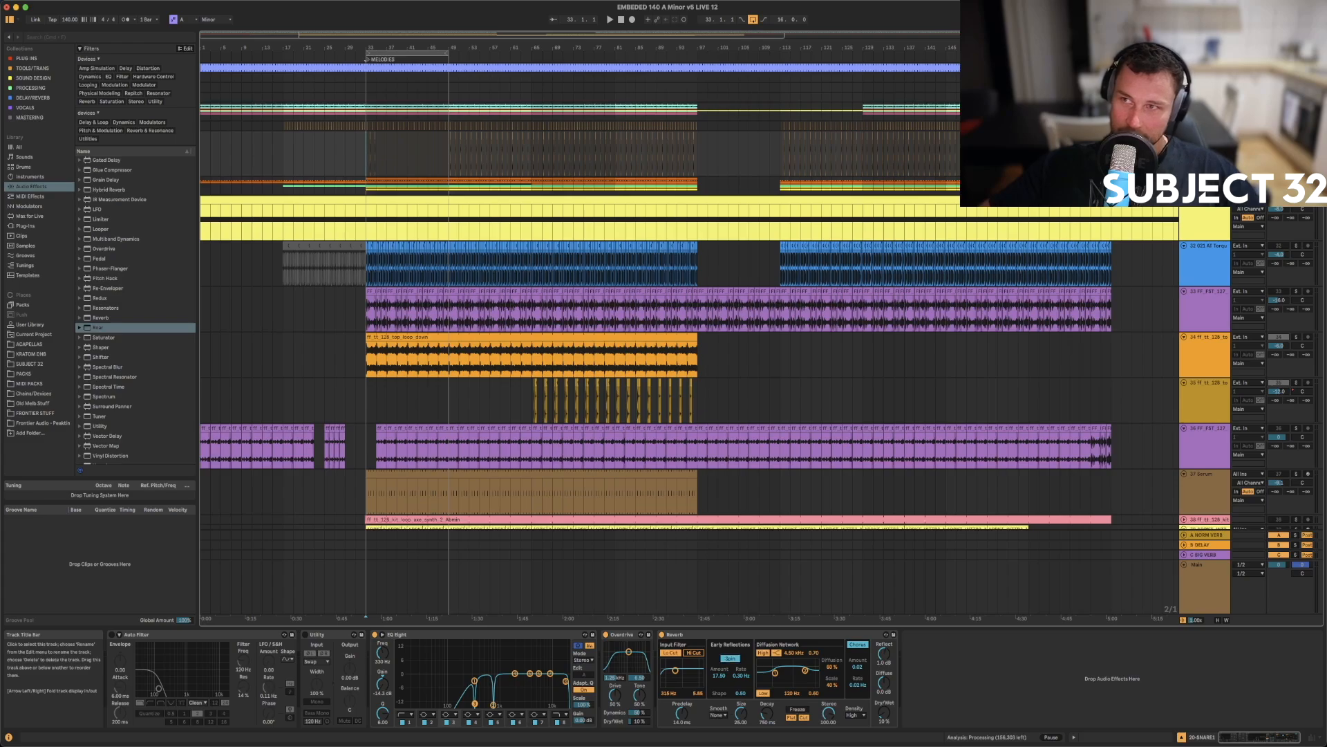
click(1205, 109)
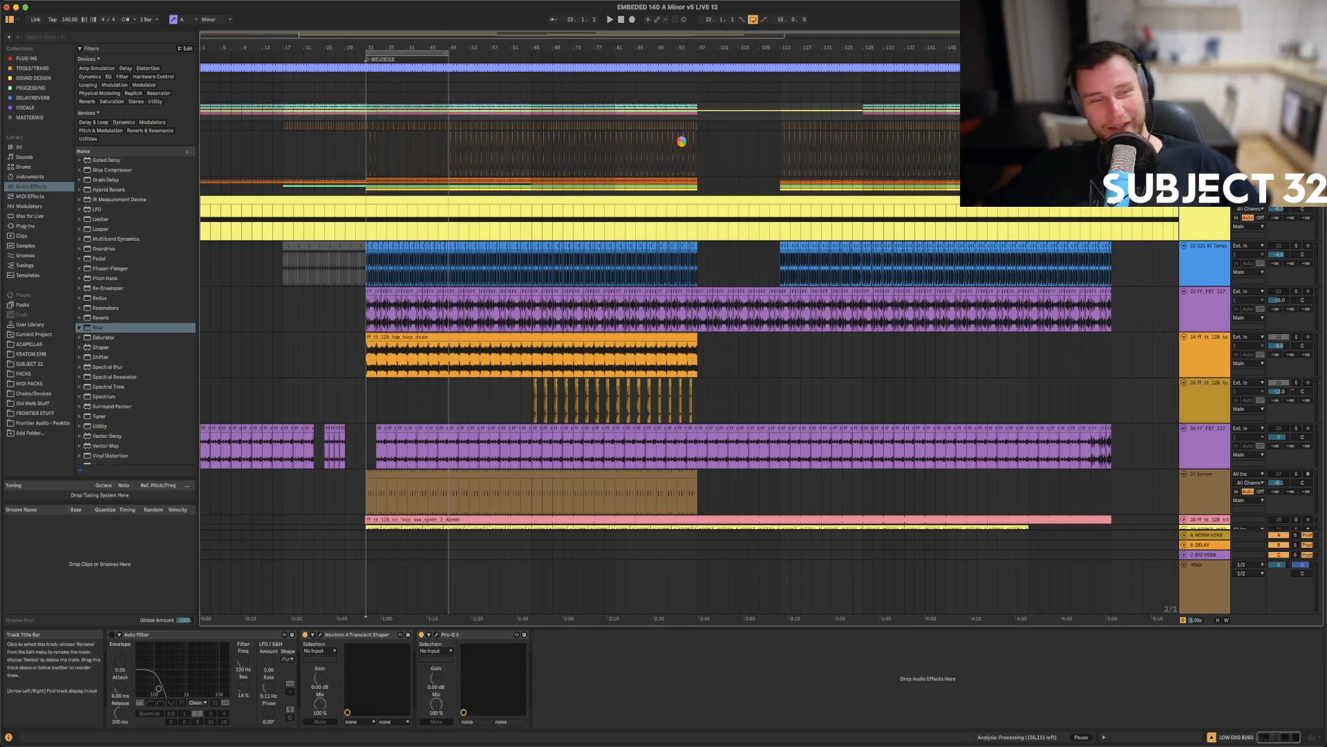
key(super+shift+t)
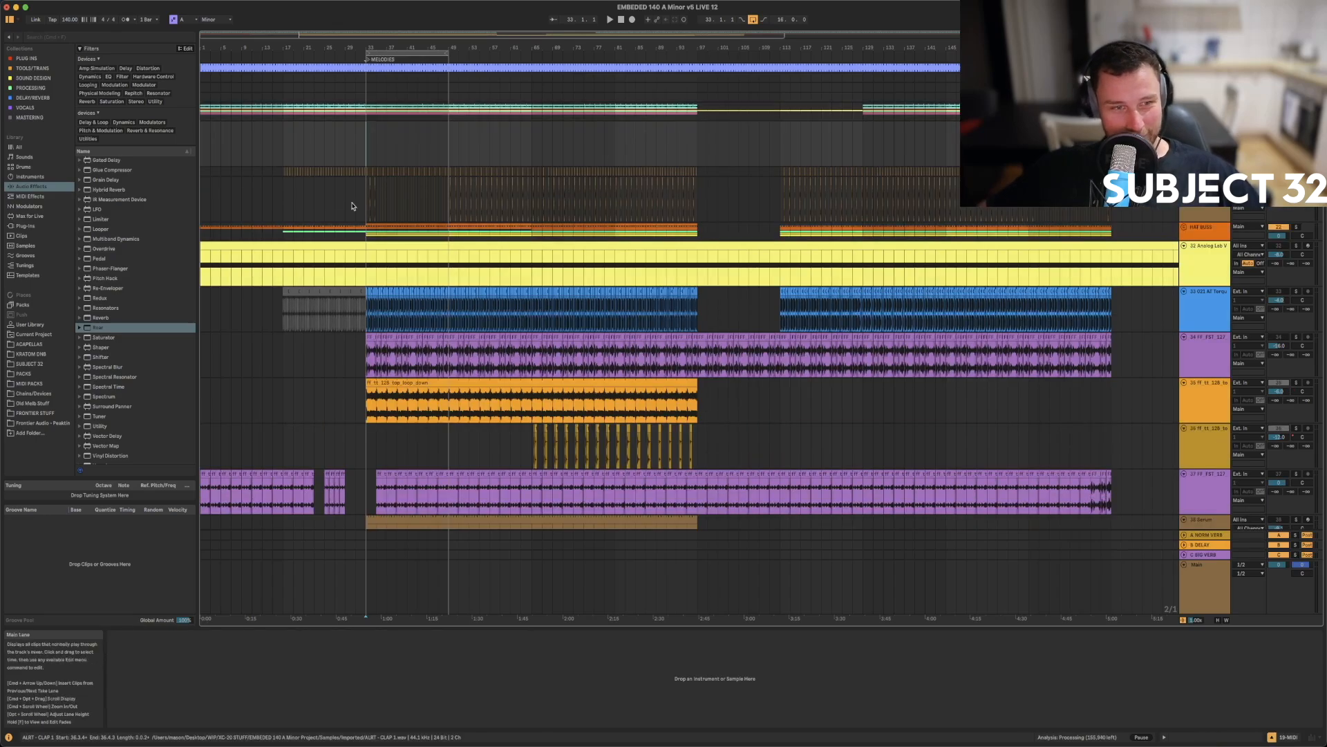
- Load the Vector FM instrument onto the new MIDI track
click(26, 375)
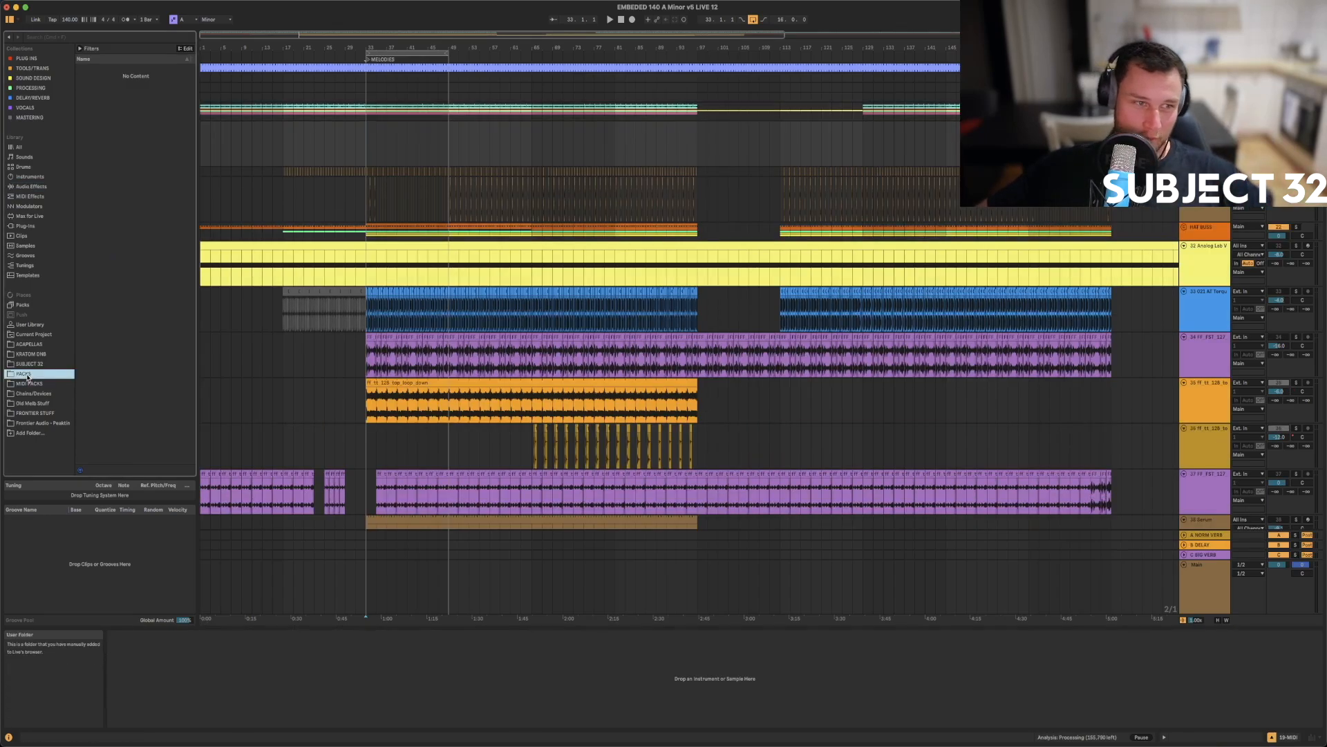
click(28, 178)
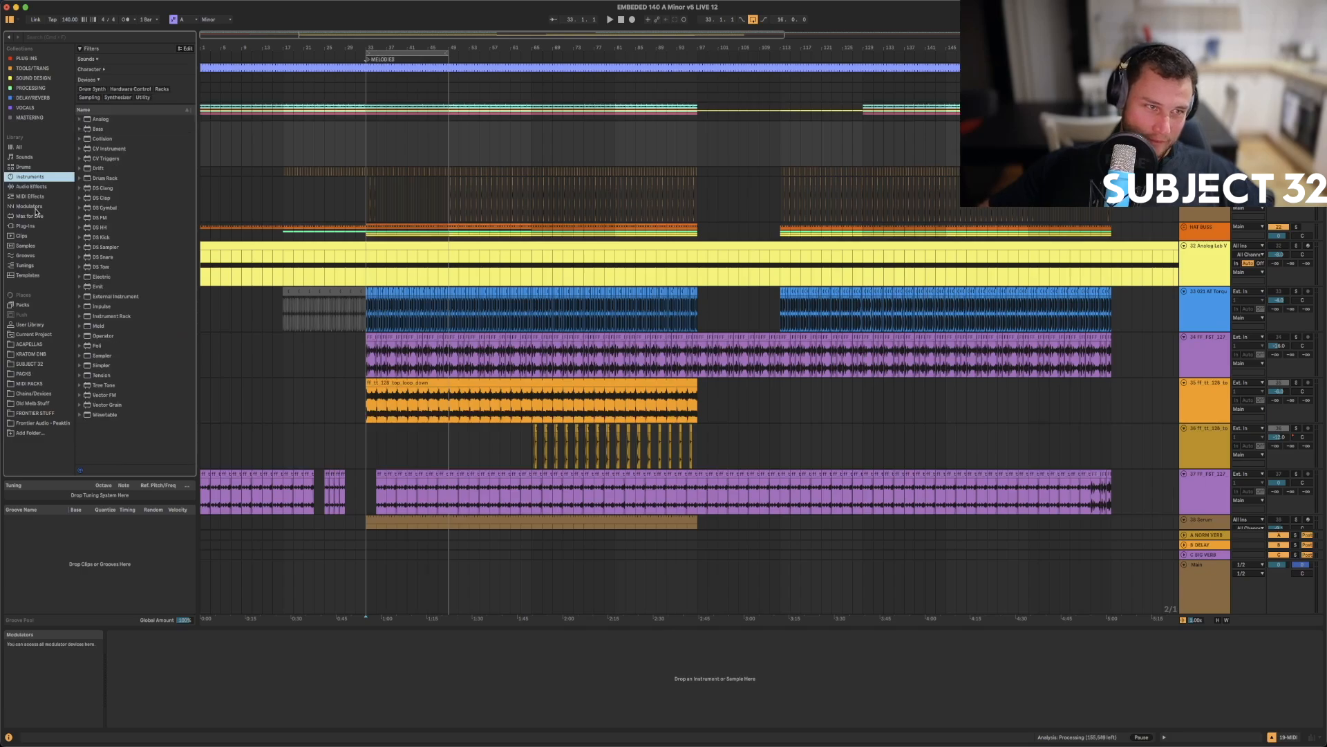
click(105, 397)
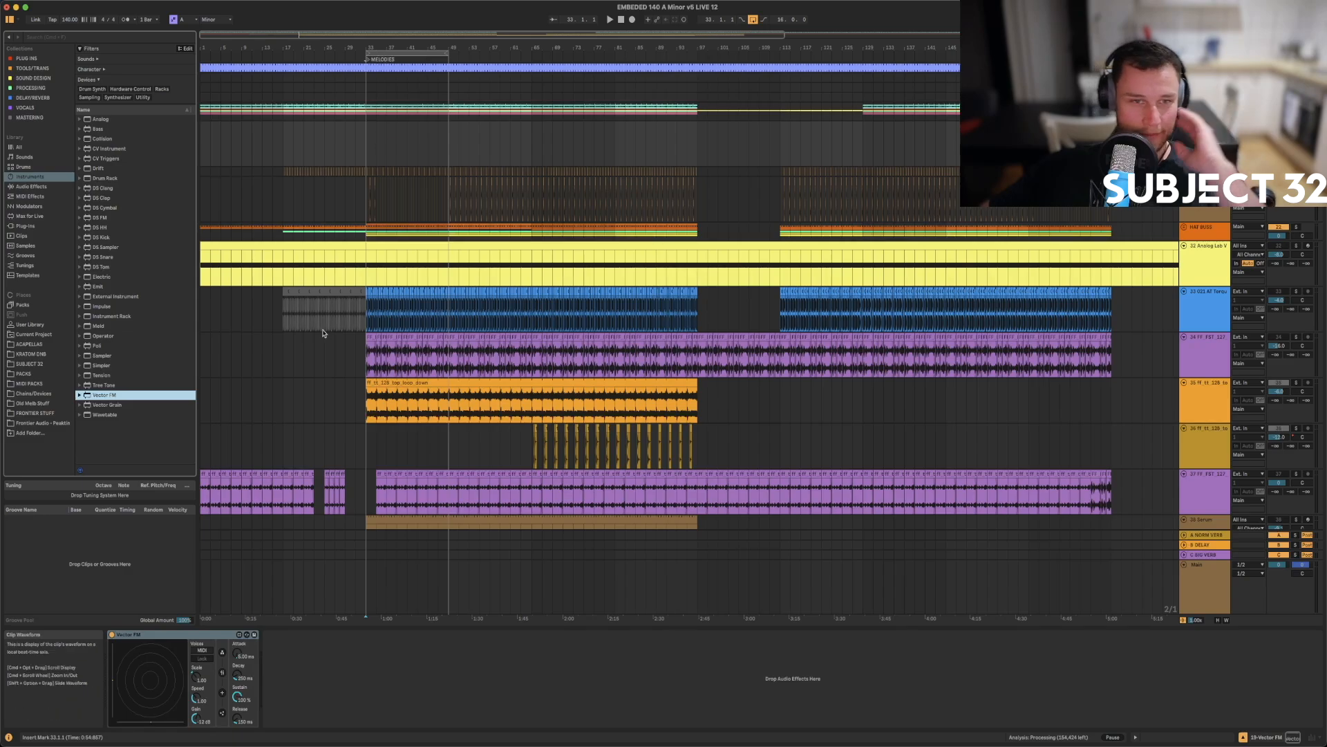
- Create a 16-bar MIDI clip on the Vector FM track spanning the loop region from bar 33 to bar 49
click(372, 128)
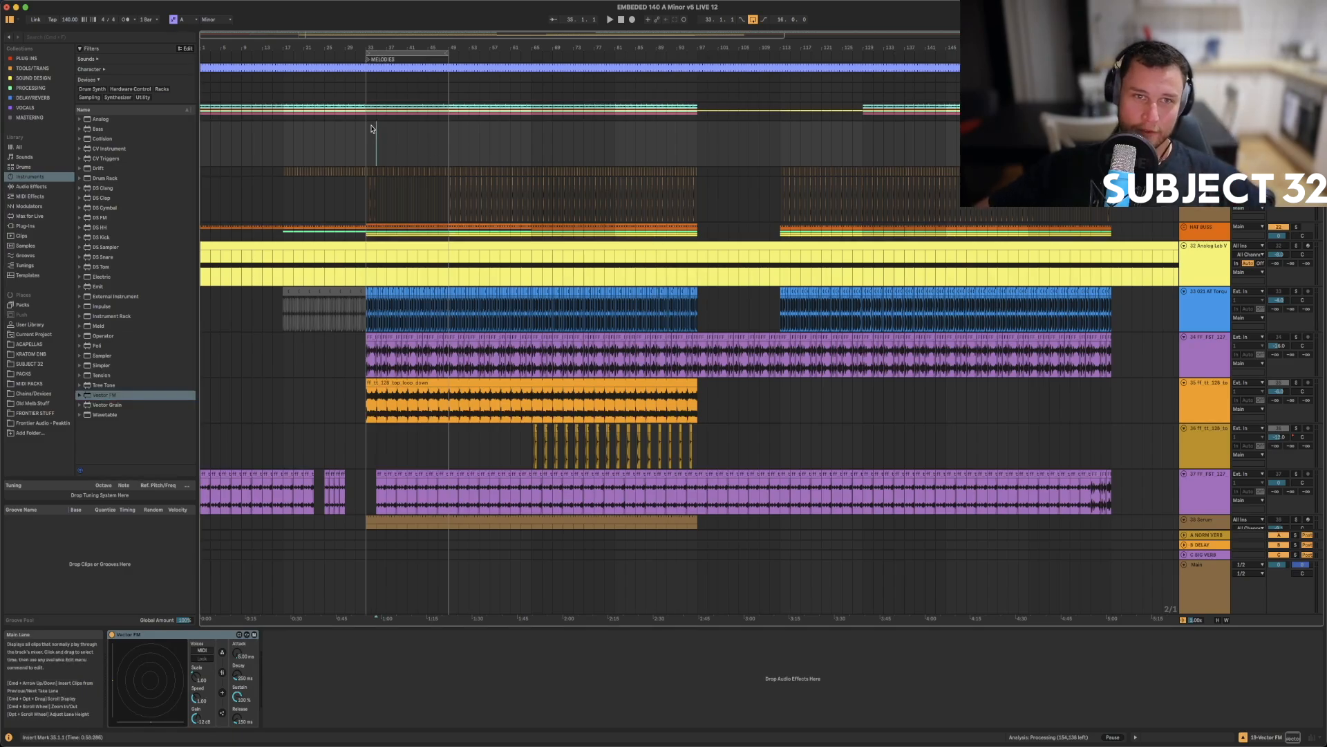
double_click(372, 129)
drag(379, 127, 449, 127)
key(super+j)
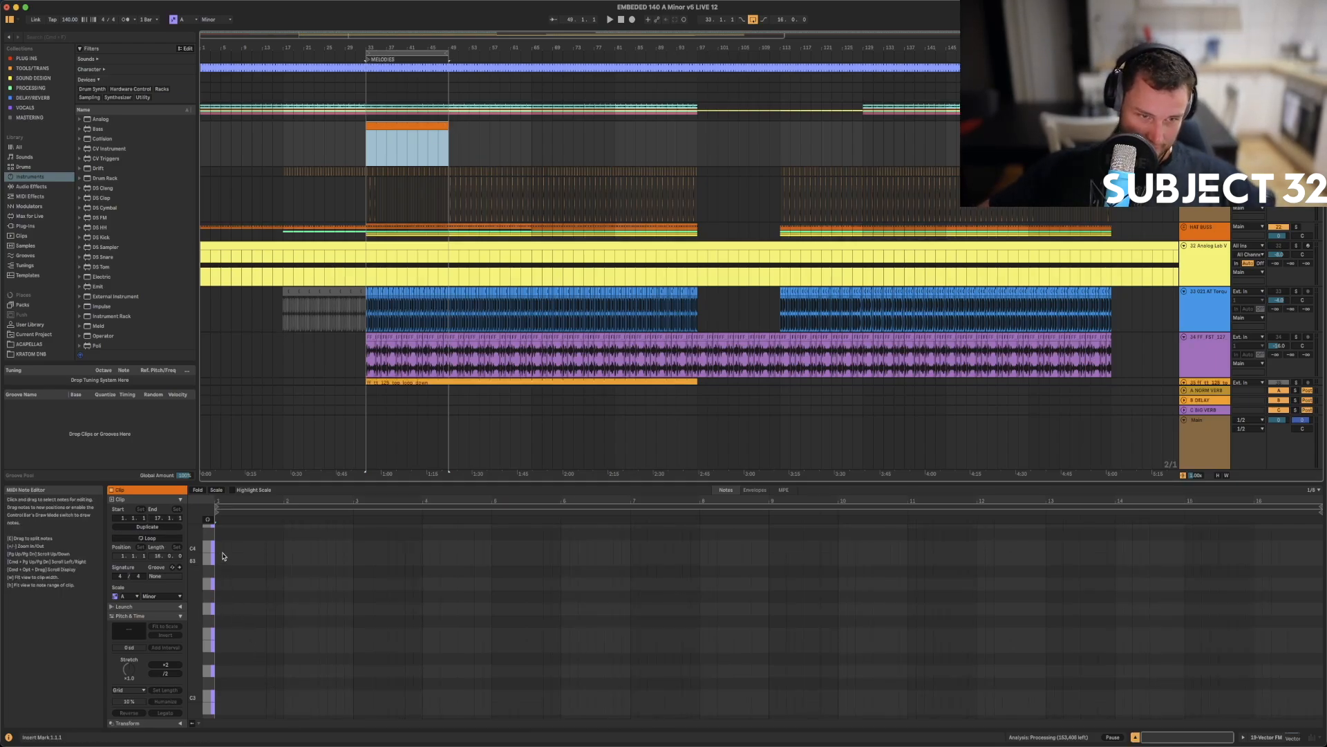
- Draw a sustained A3 note across the full 16 bars of the new MIDI clip
scroll(225, 585, up, 1)
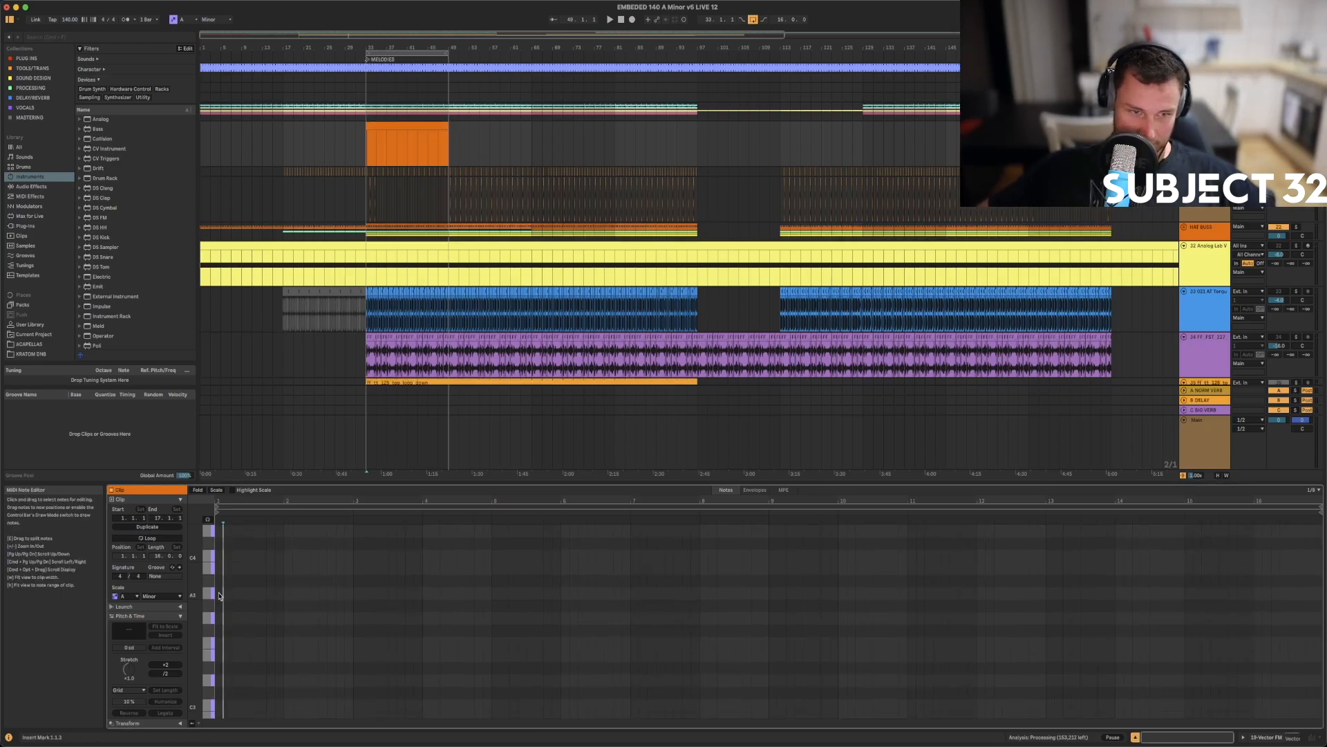
double_click(222, 595)
drag(225, 593, 812, 593)
drag(1039, 591, 1288, 593)
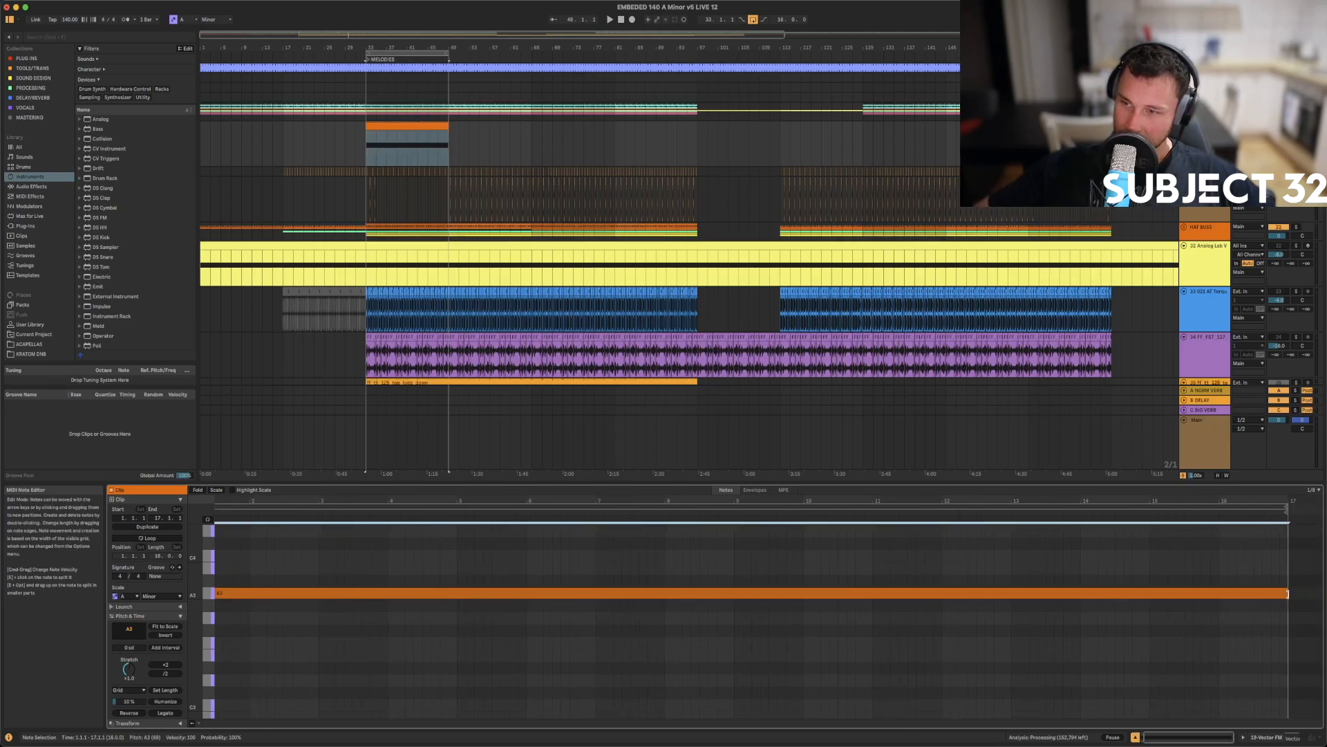
- Show the Vector FM device, play the loop and try a different Scale setting
click(367, 147)
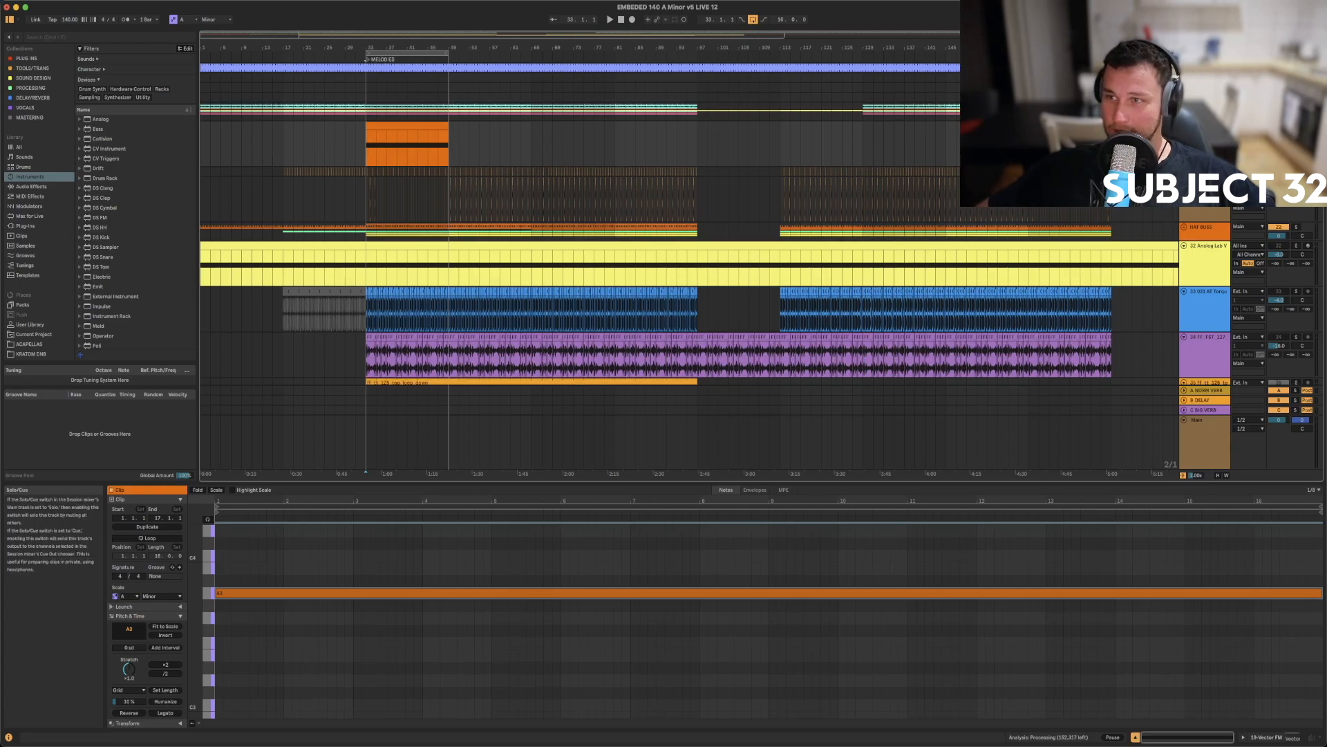
key(shift+Tab)
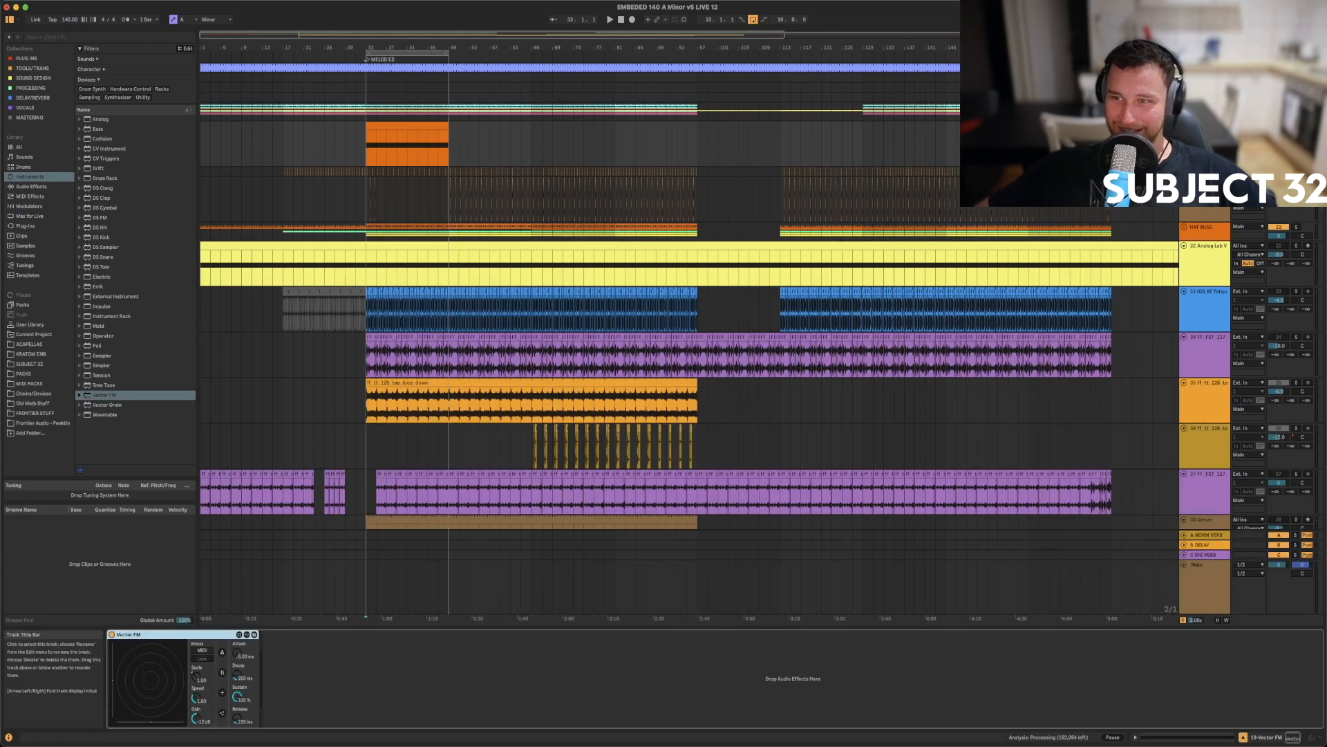
key(space)
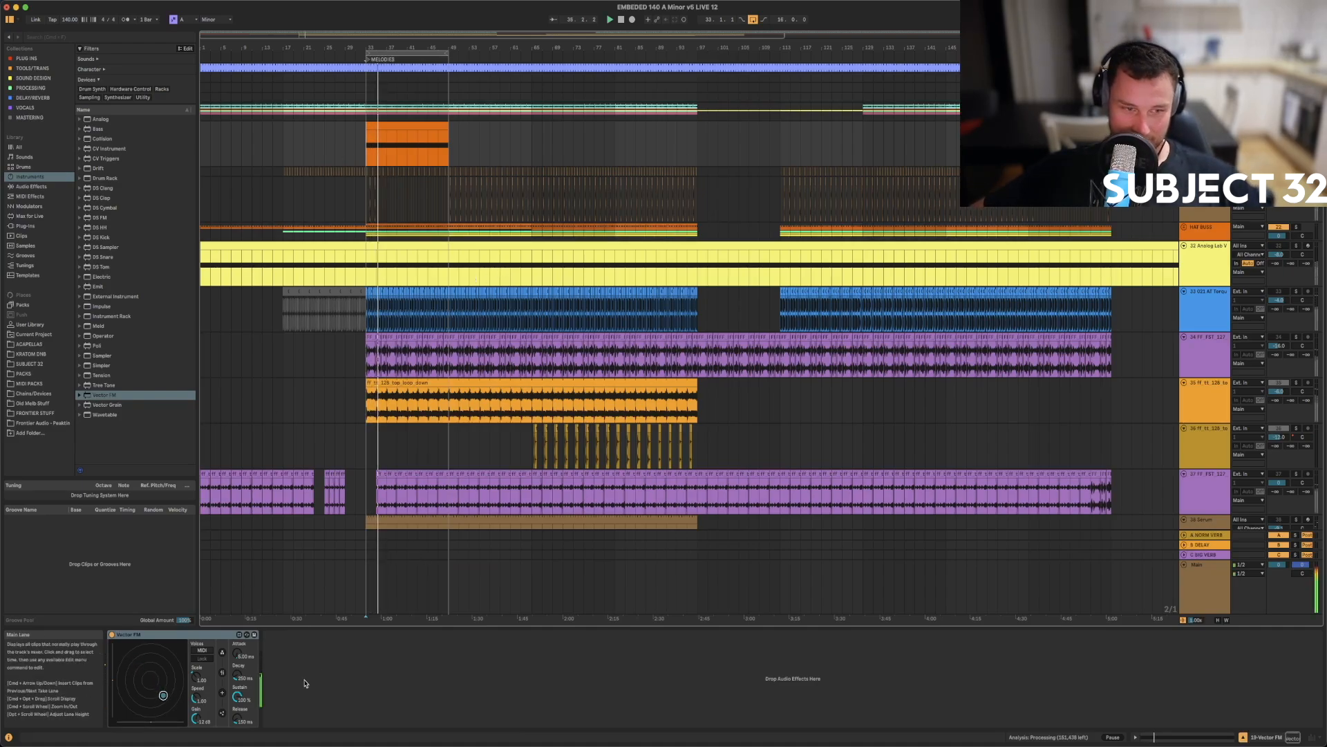
mouse_move(196, 677)
mouse_down()
mouse_move(196, 644)
mouse_move(197, 659)
mouse_up()
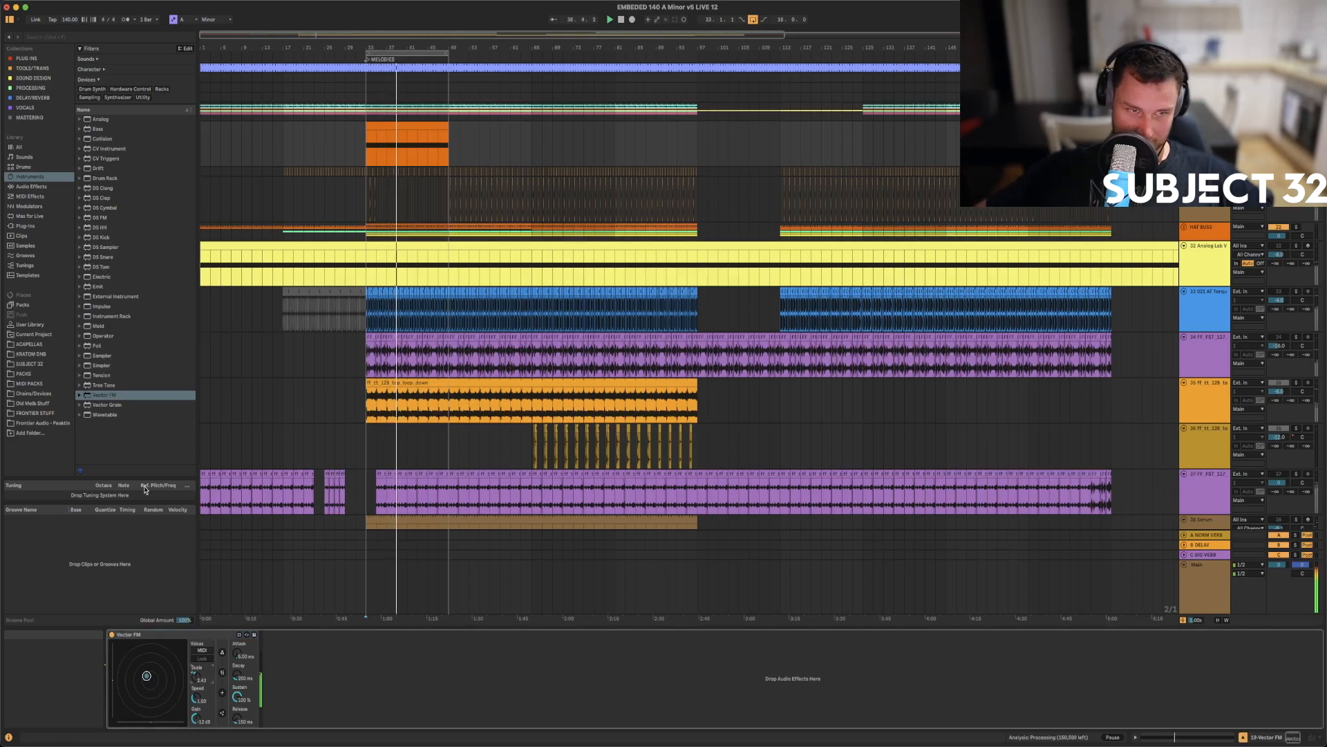
- Load Vector FM's Broken Synth preset, lower its gain and audition it in the loop
click(86, 400)
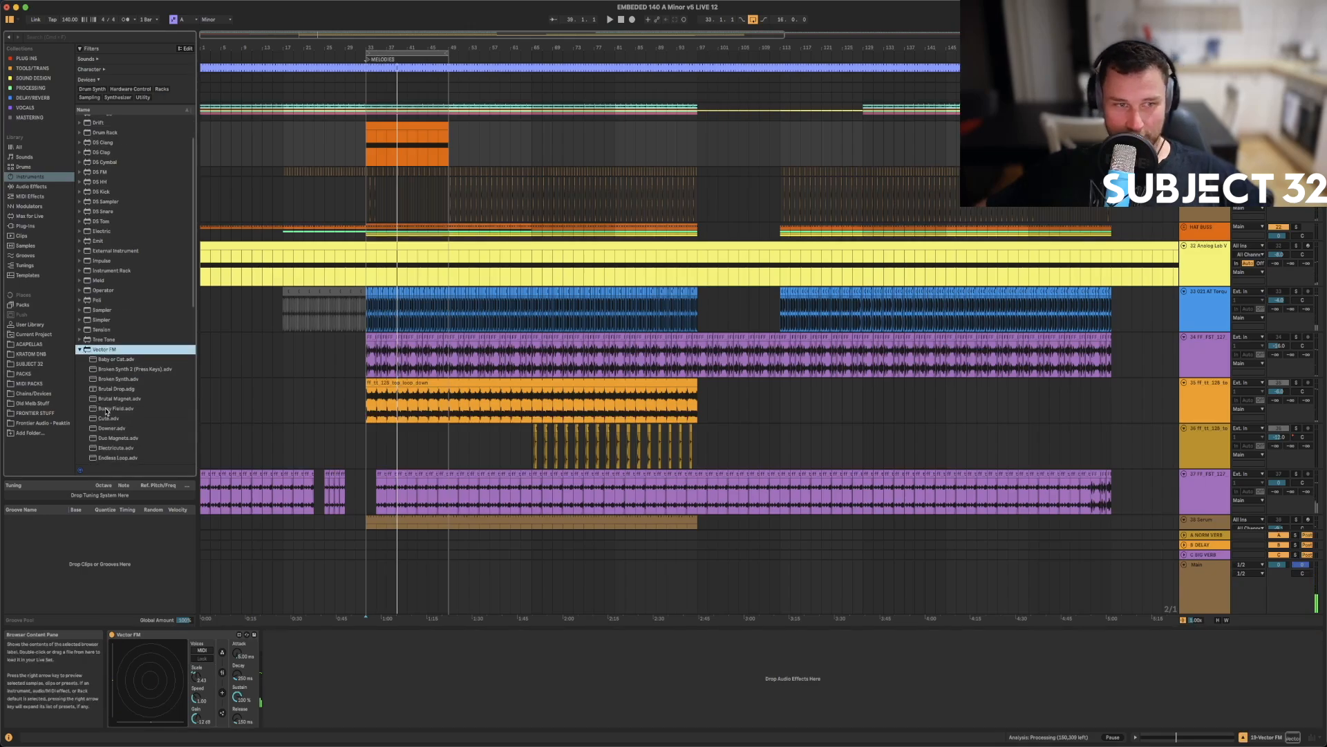
double_click(116, 379)
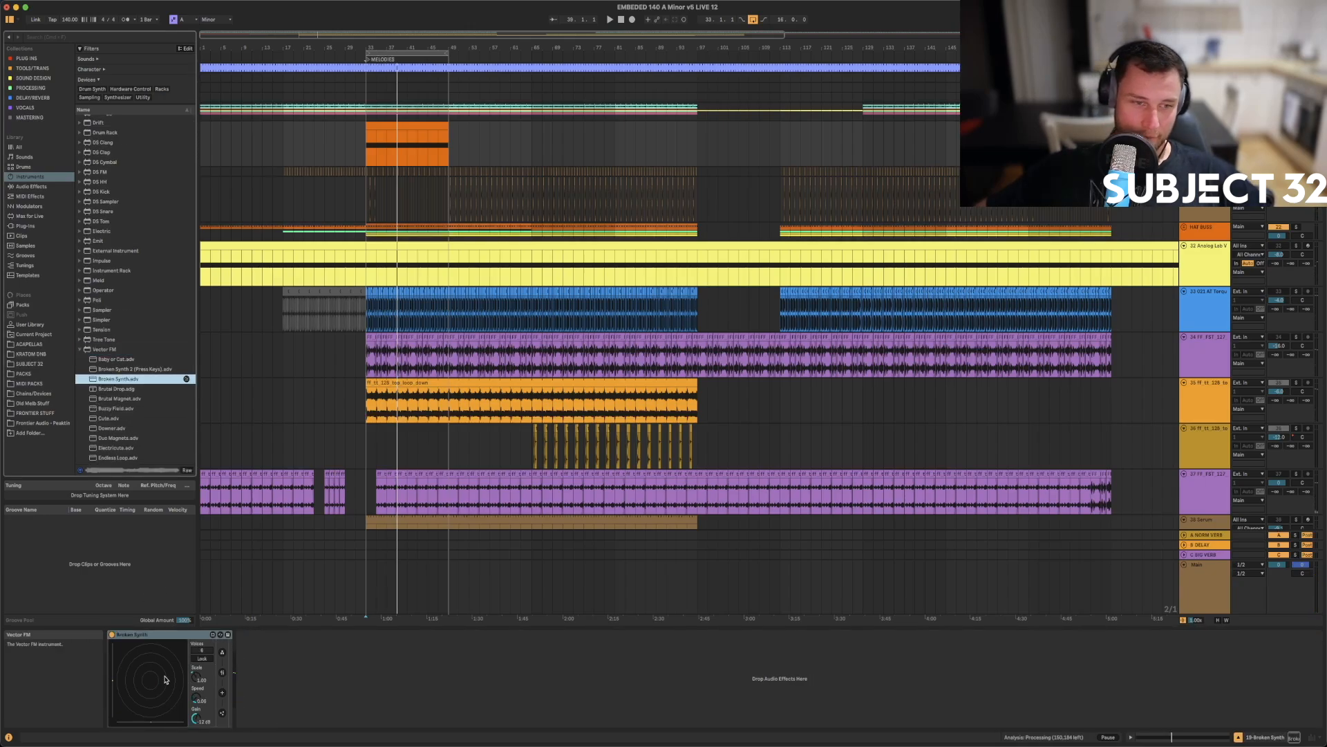
key(space)
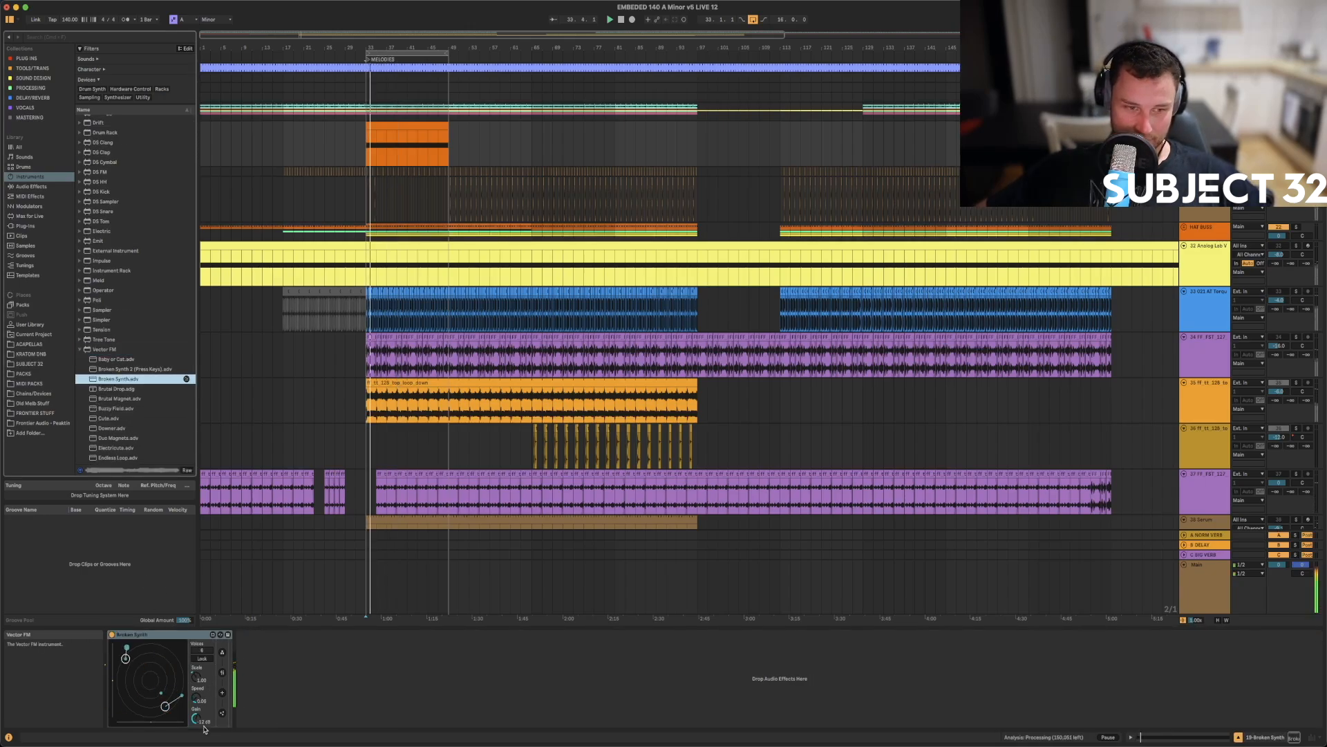
drag(197, 719, 197, 729)
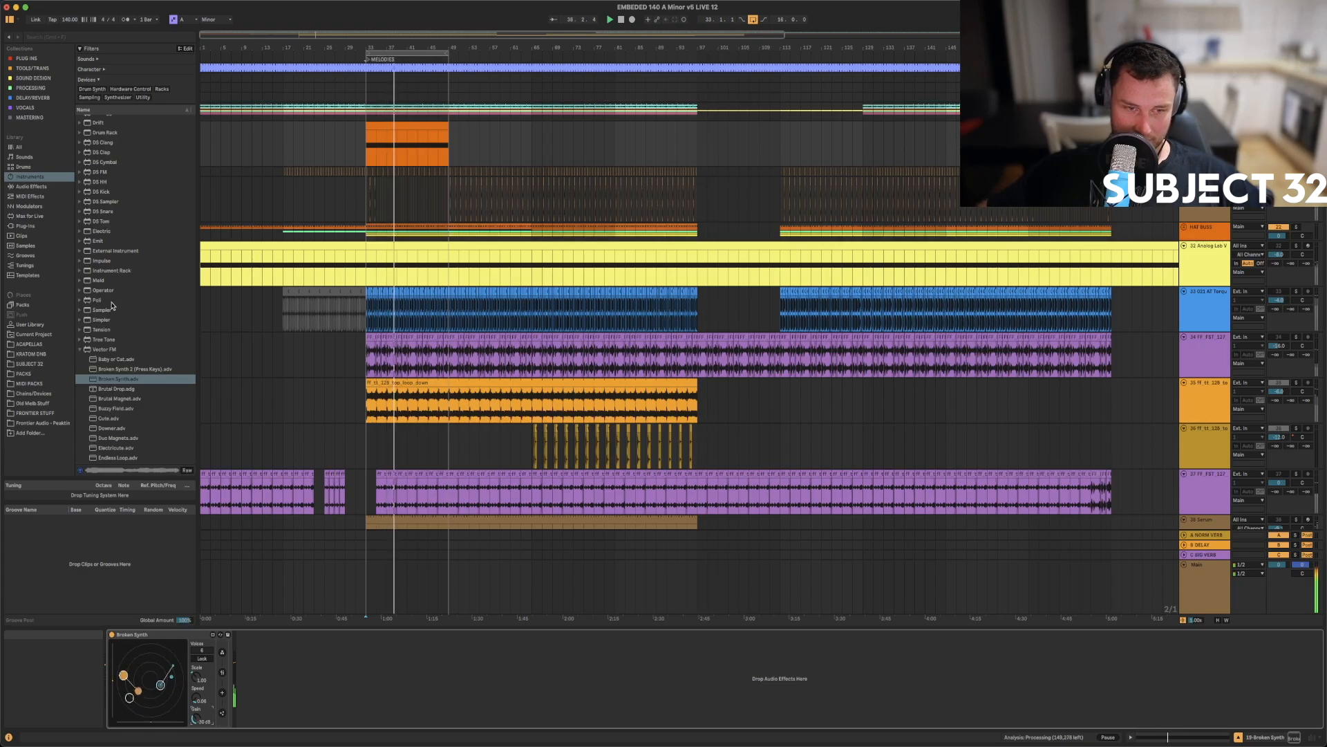
scroll(122, 362, down, 3)
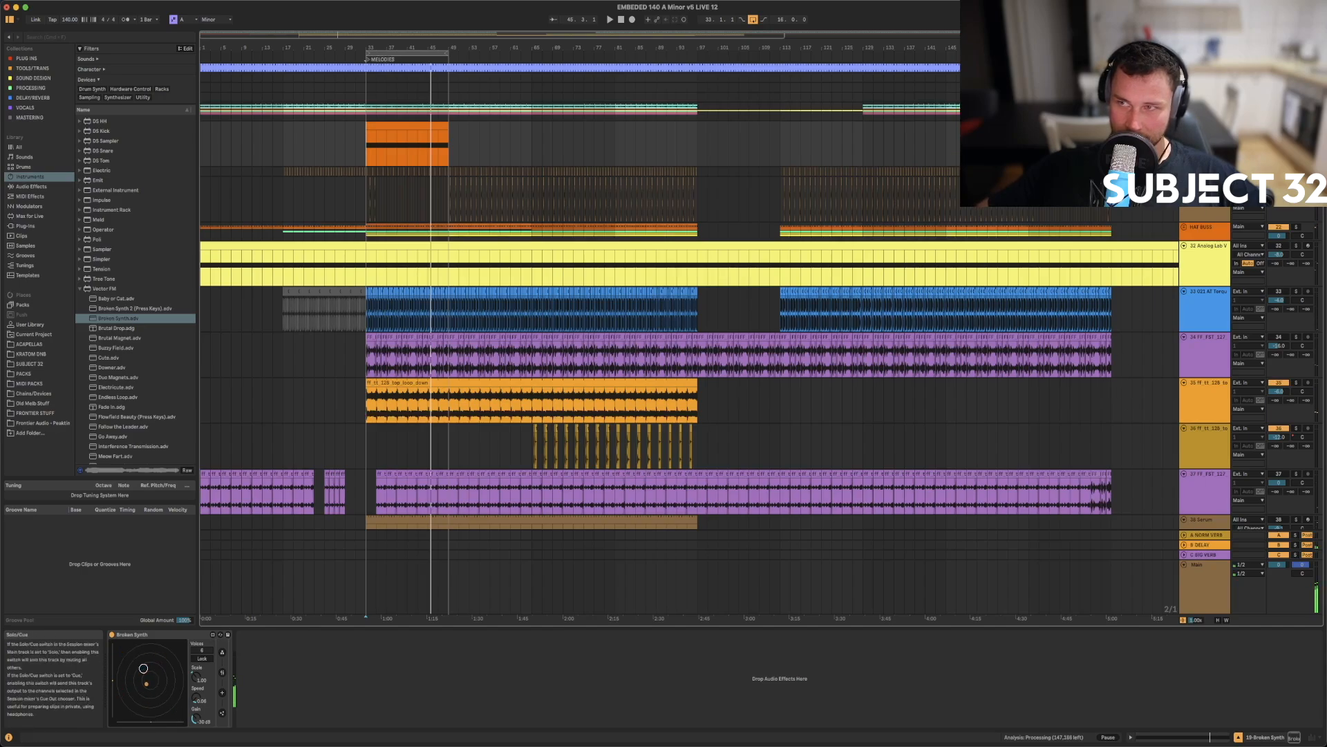
key(space)
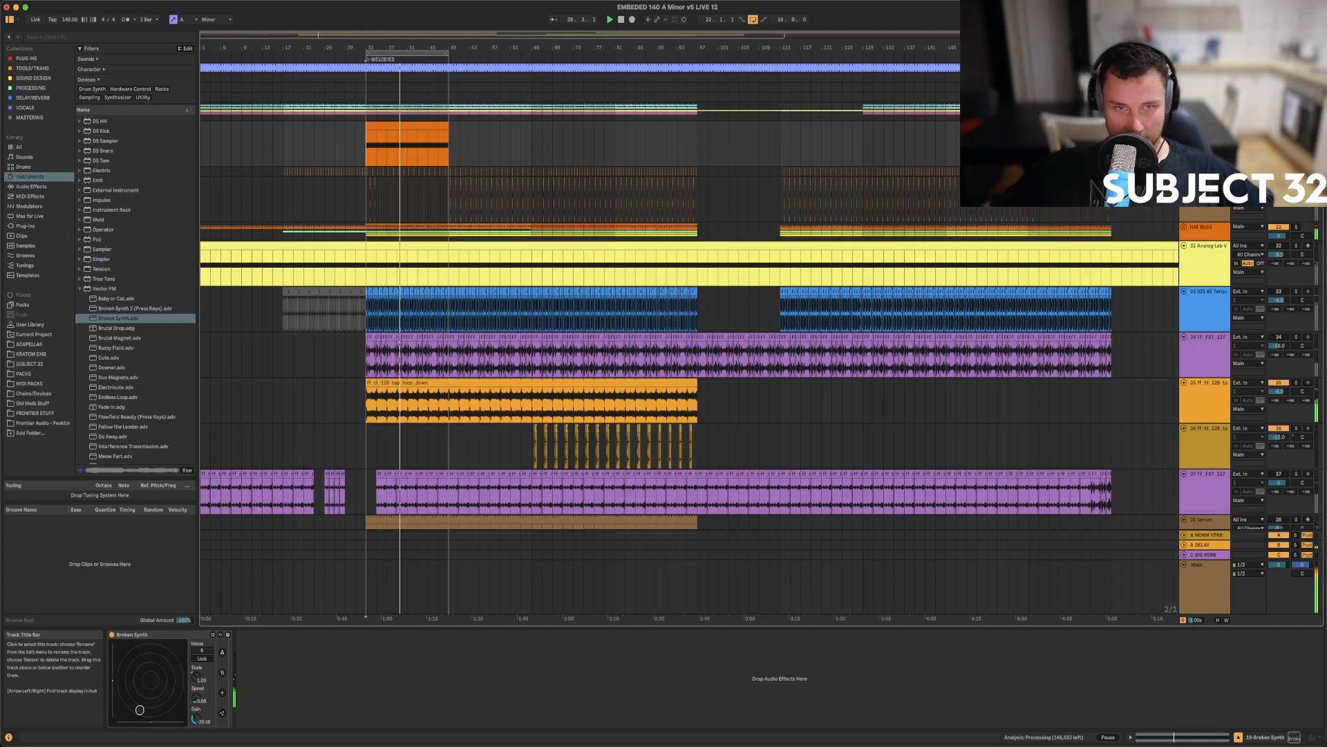
- Duplicate the Broken Synth track and remove all but the first two beats of the copied clip
key(super+d)
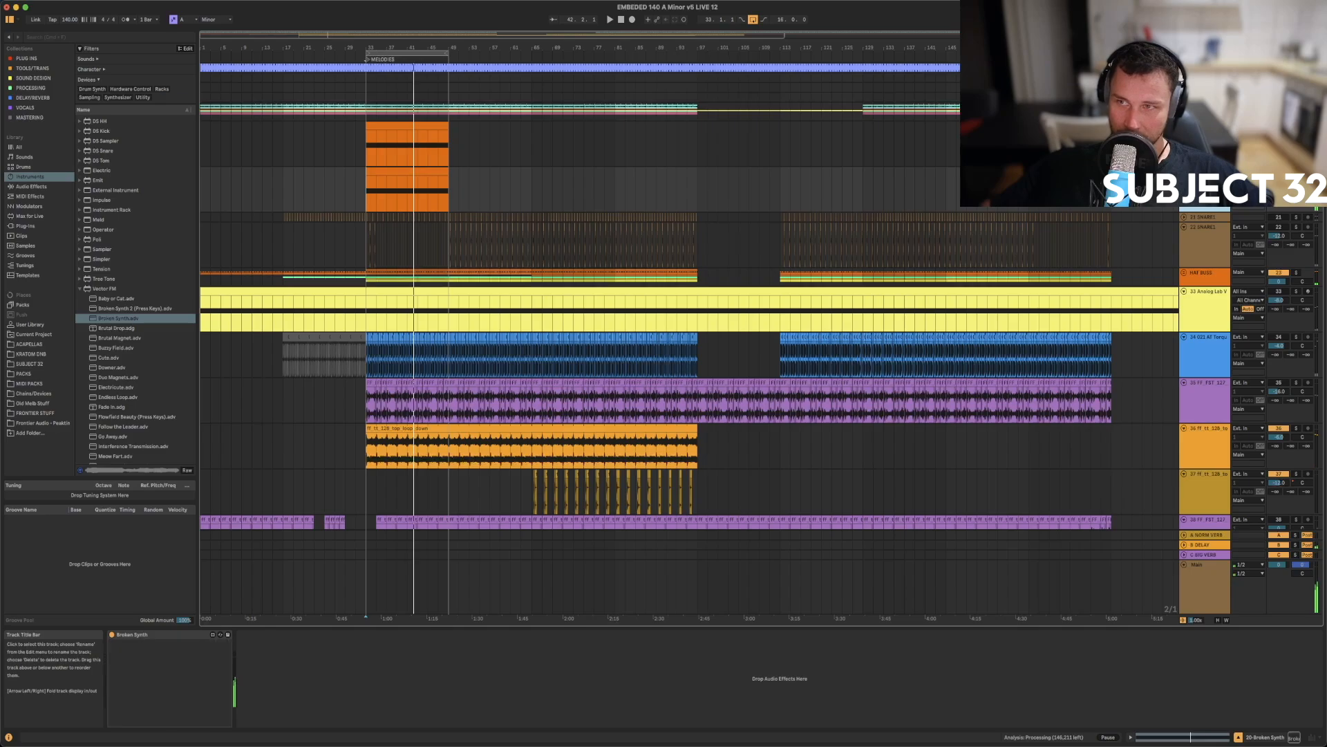
click(1207, 126)
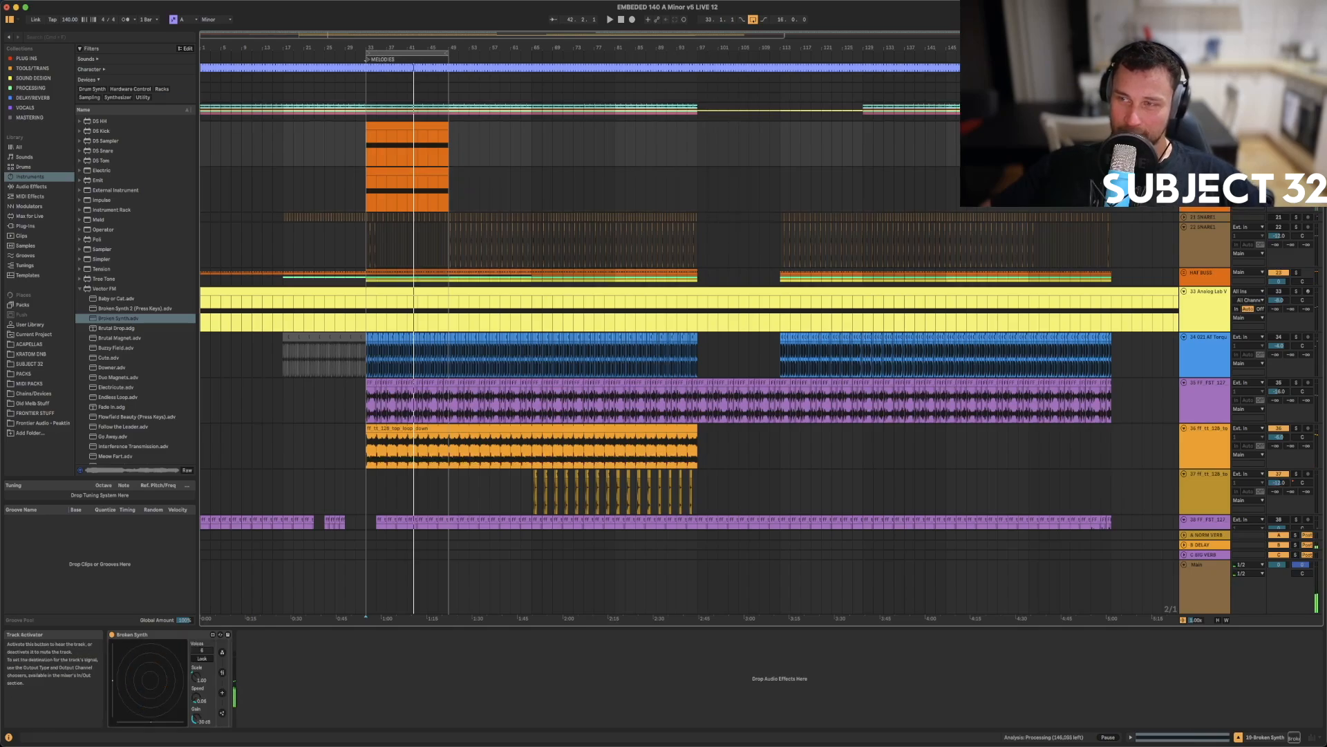
click(370, 192)
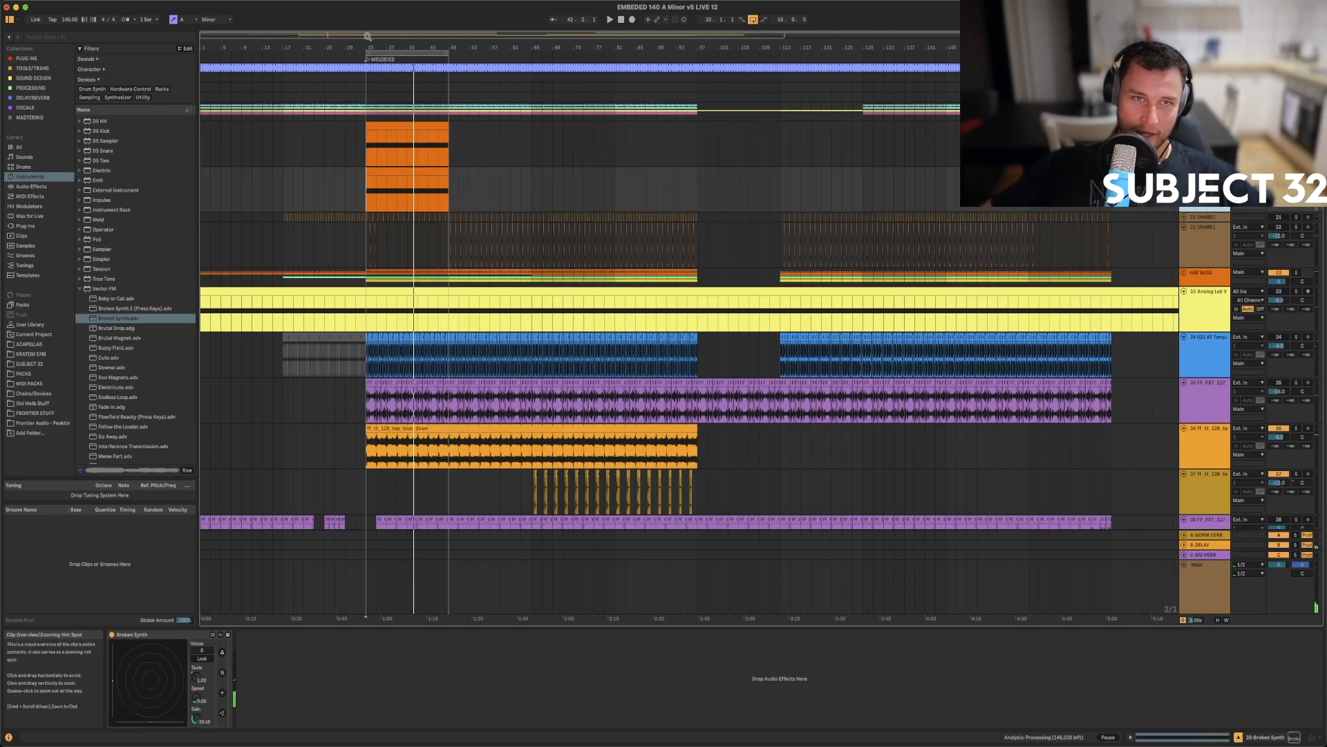
drag(365, 40, 365, 45)
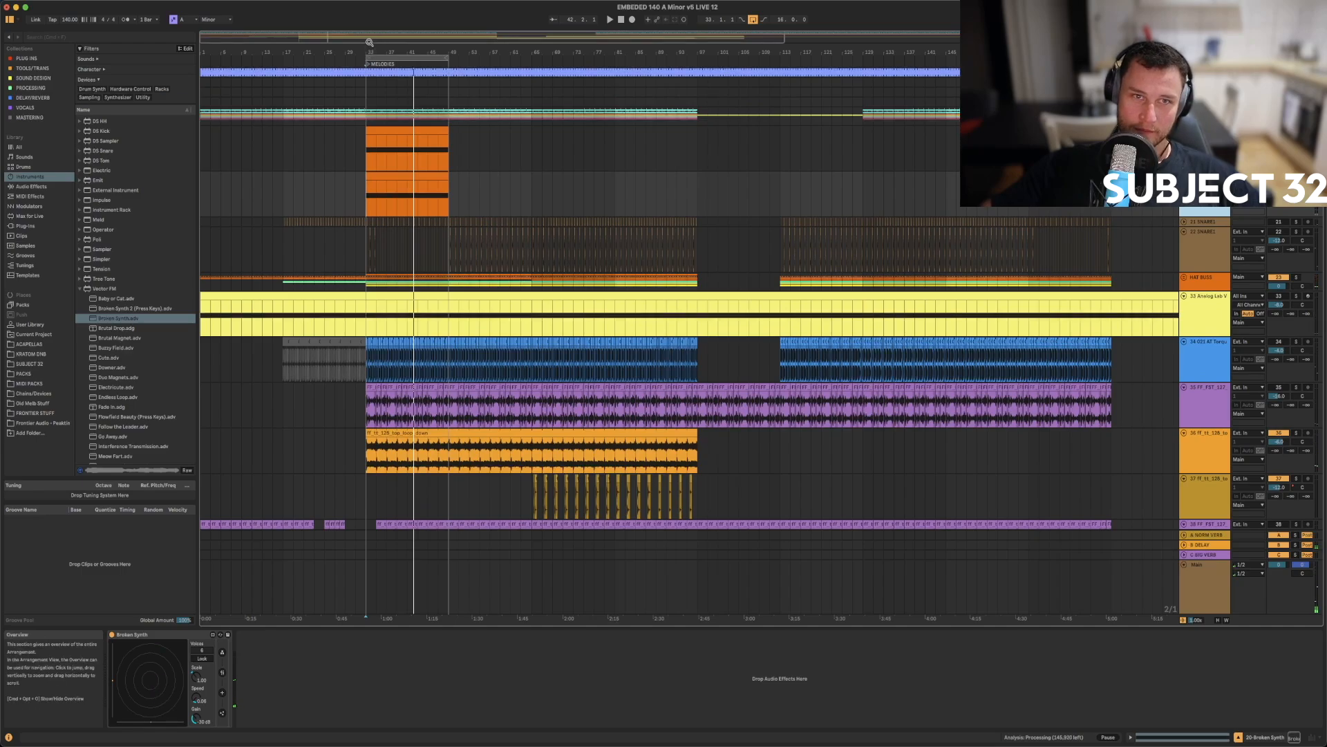
drag(369, 44, 367, 48)
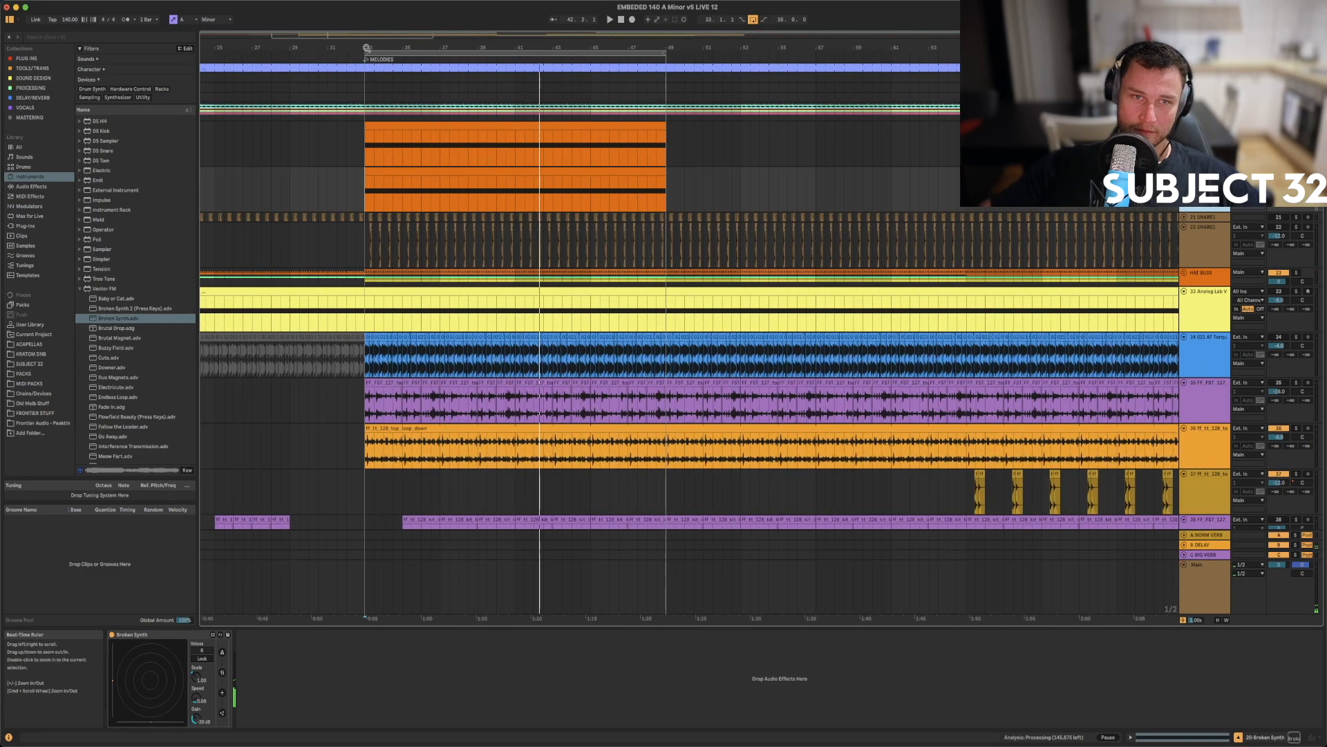
drag(373, 201, 669, 195)
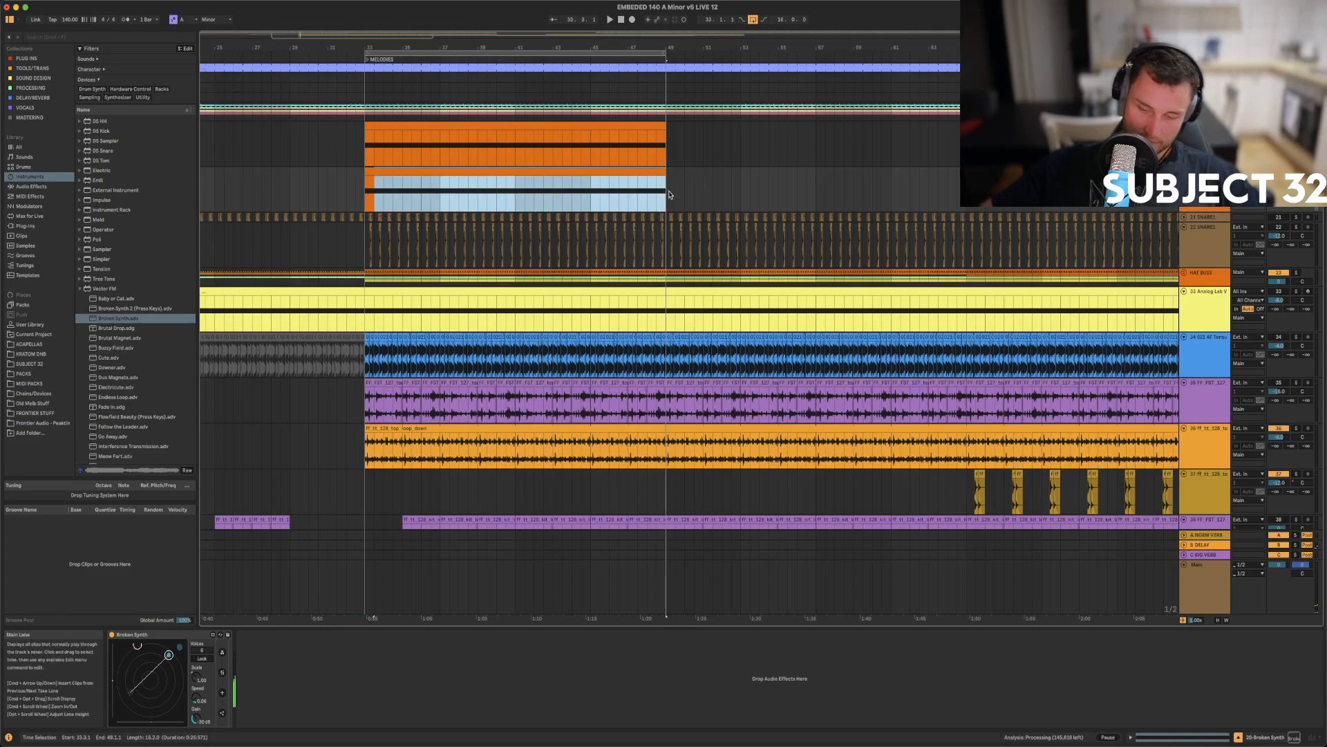
- Browse the presets of the Meld instrument and preview several of them, including Carbon String
click(79, 290)
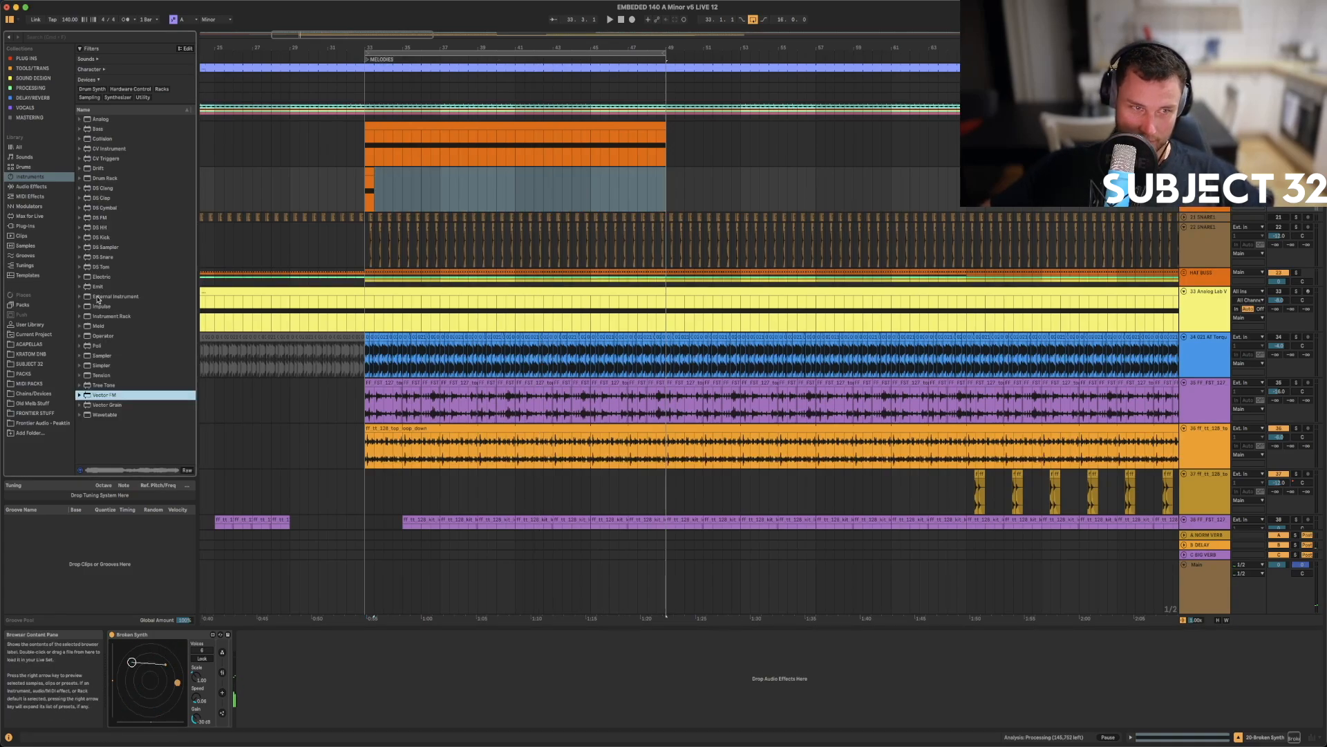
click(81, 325)
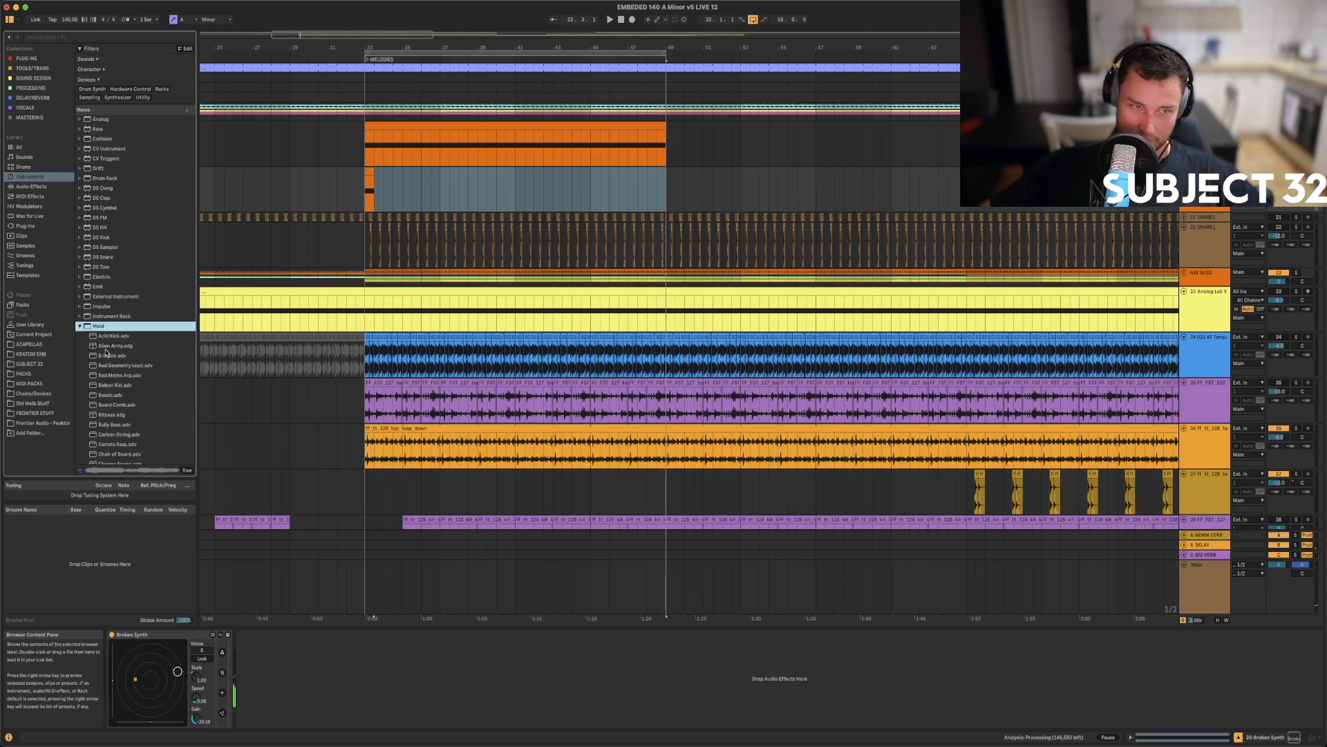
scroll(127, 391, down, 2)
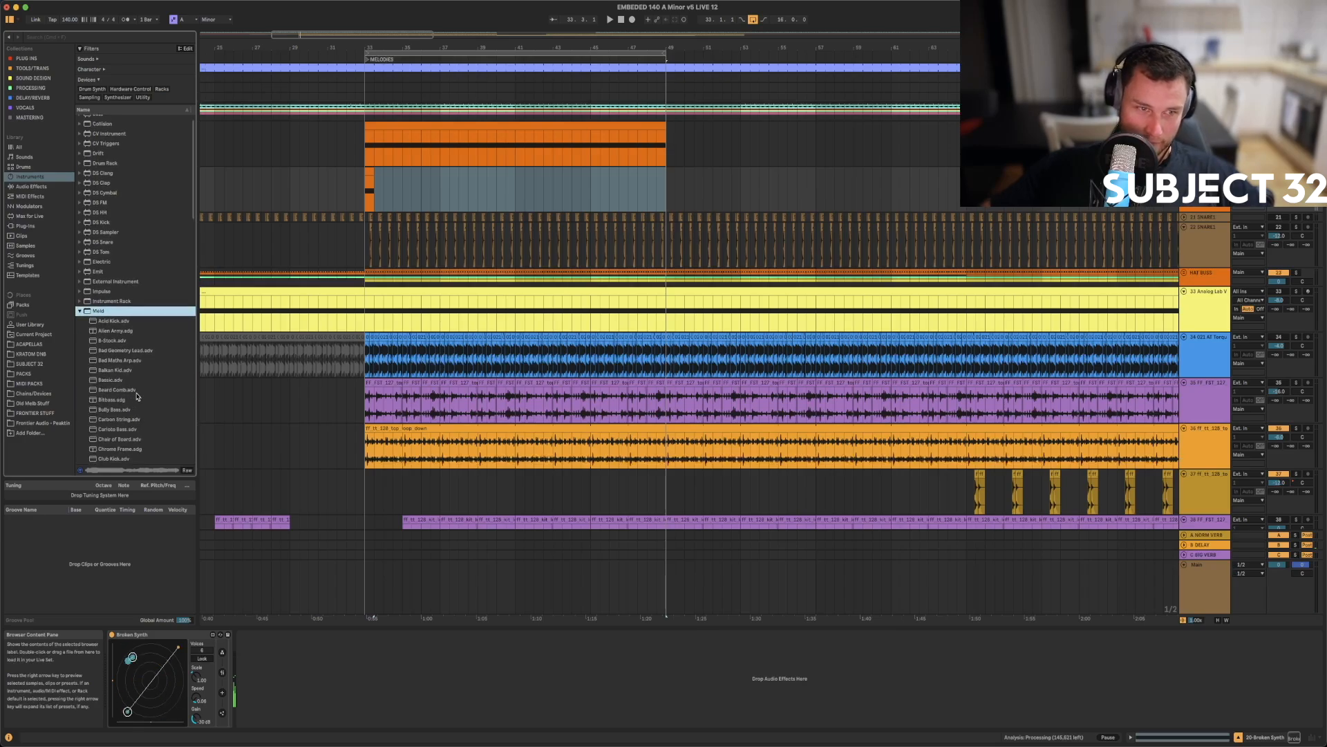
scroll(143, 416, down, 2)
click(130, 416)
click(108, 406)
click(110, 395)
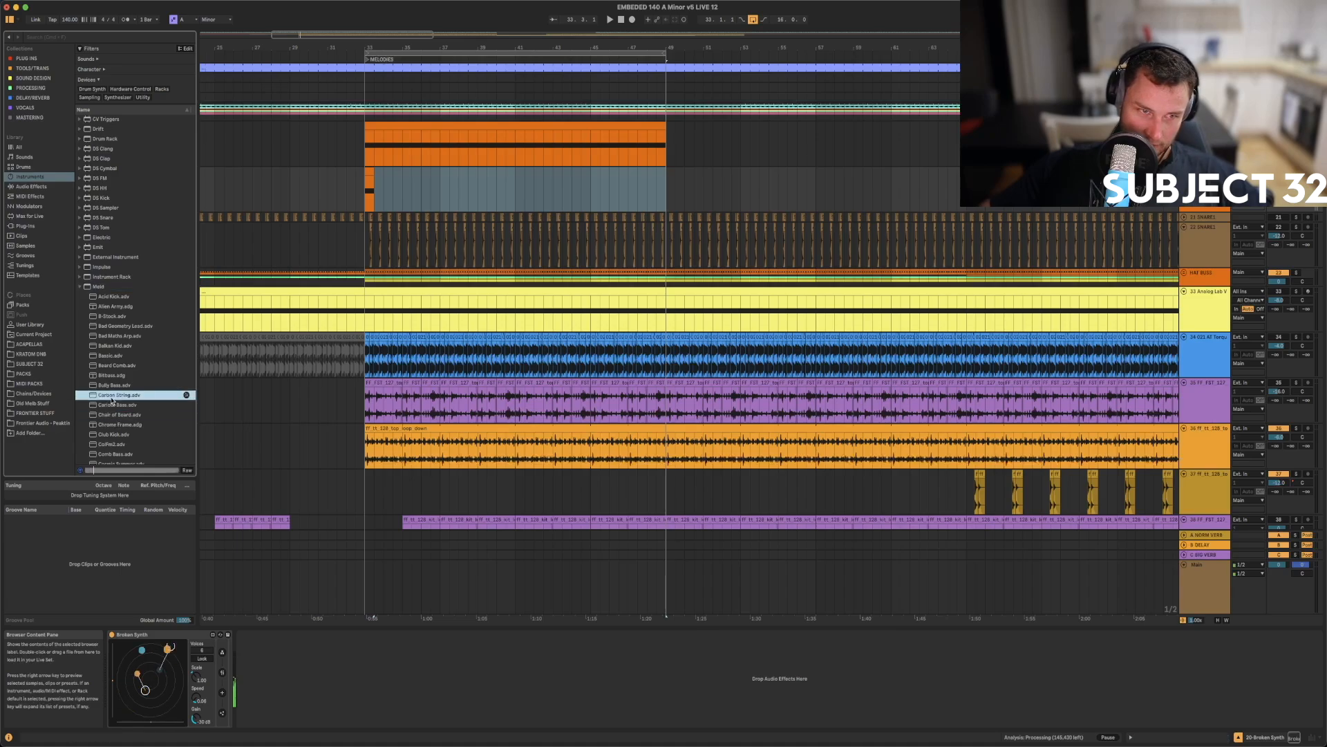
click(110, 386)
click(109, 375)
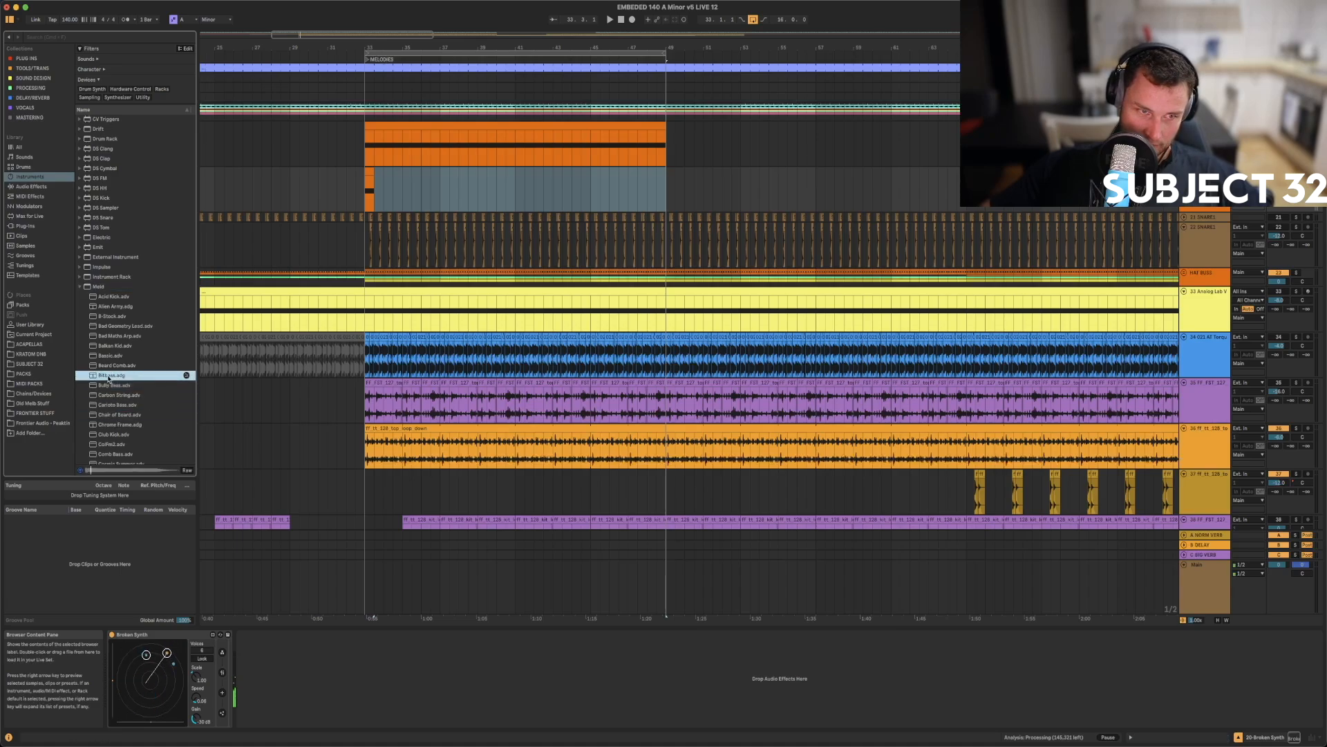
click(109, 385)
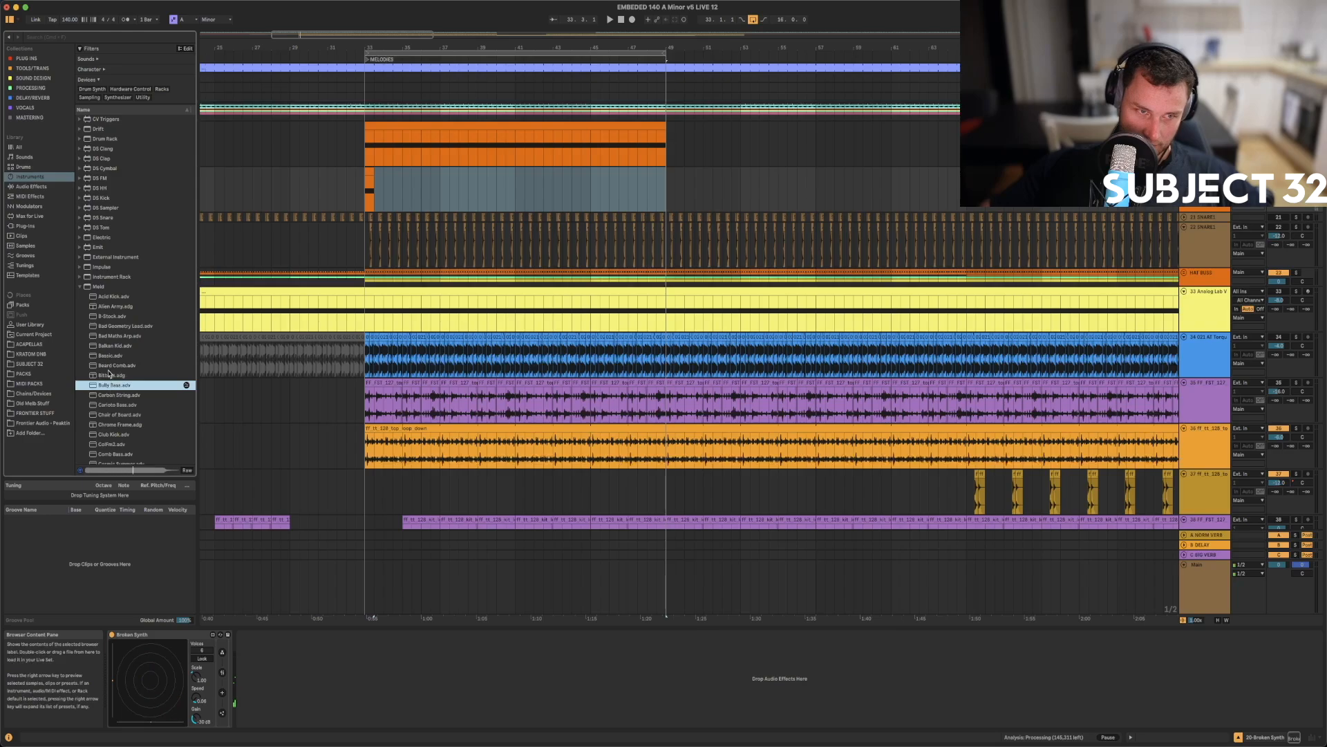
- Load Meld's Beard Comb preset on the duplicated track, move the short clip to bar 36 beat 3 and audition it
click(110, 366)
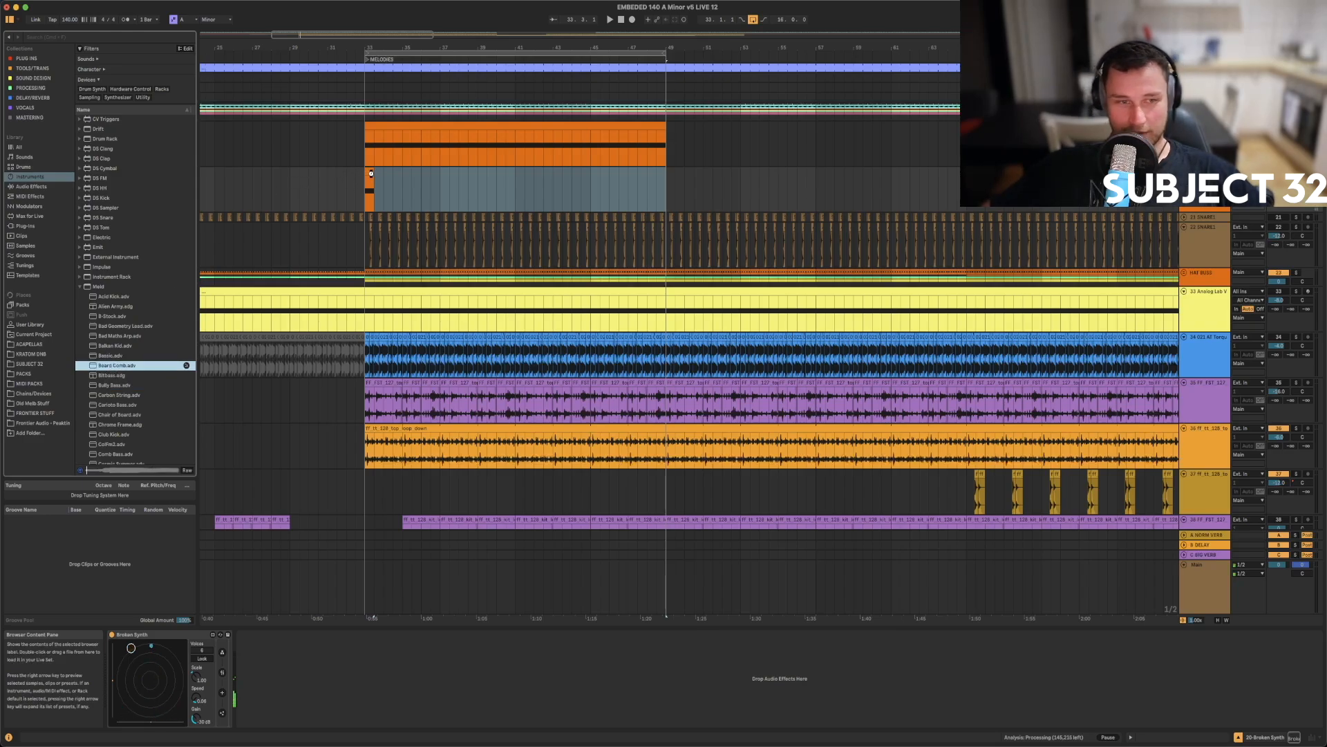
drag(369, 173, 434, 184)
click(422, 185)
key(space)
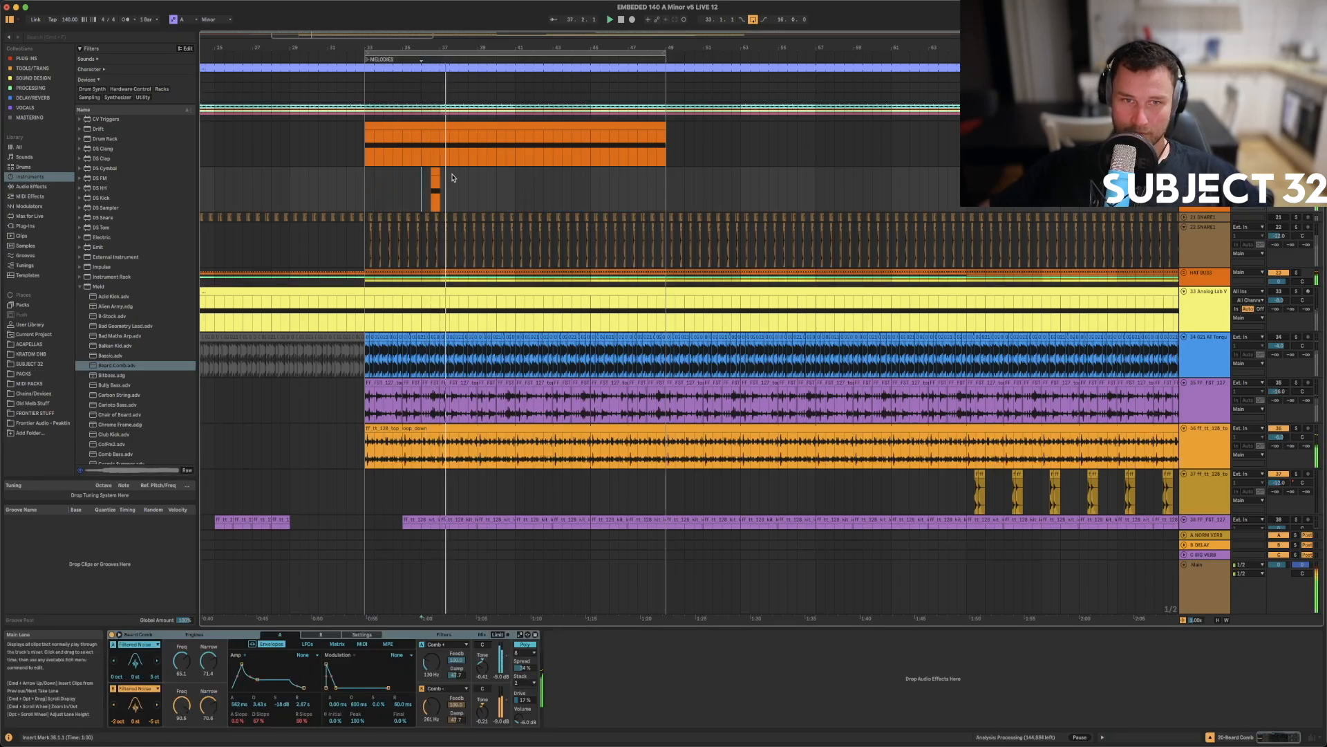
- Transpose the sustained A3 note in the short clip down two octaves to A1
click(435, 187)
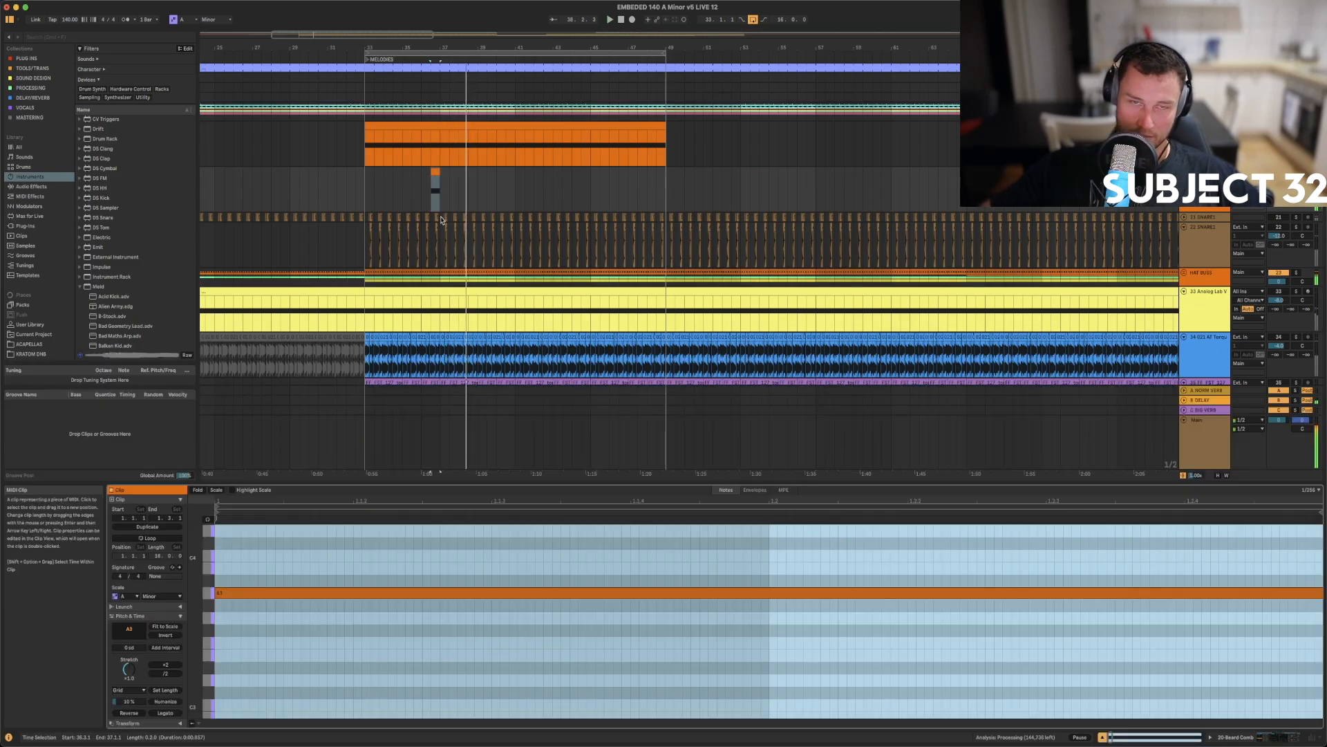
key(space)
click(329, 595)
key(shift+Down)
key(shift+Down)
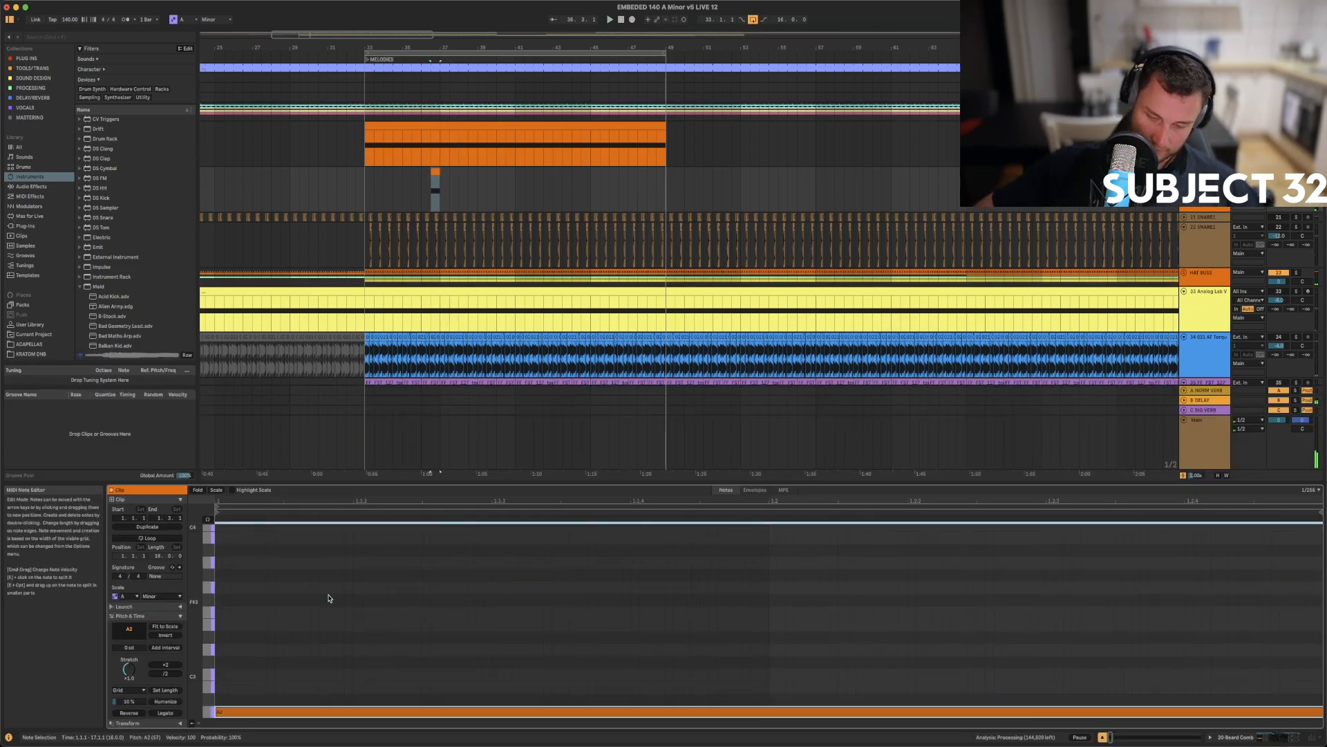
- Play the loop and adjust Beard Comb's engine frequencies, lowering engine A's Freq and raising engine B's Freq to 100
key(space)
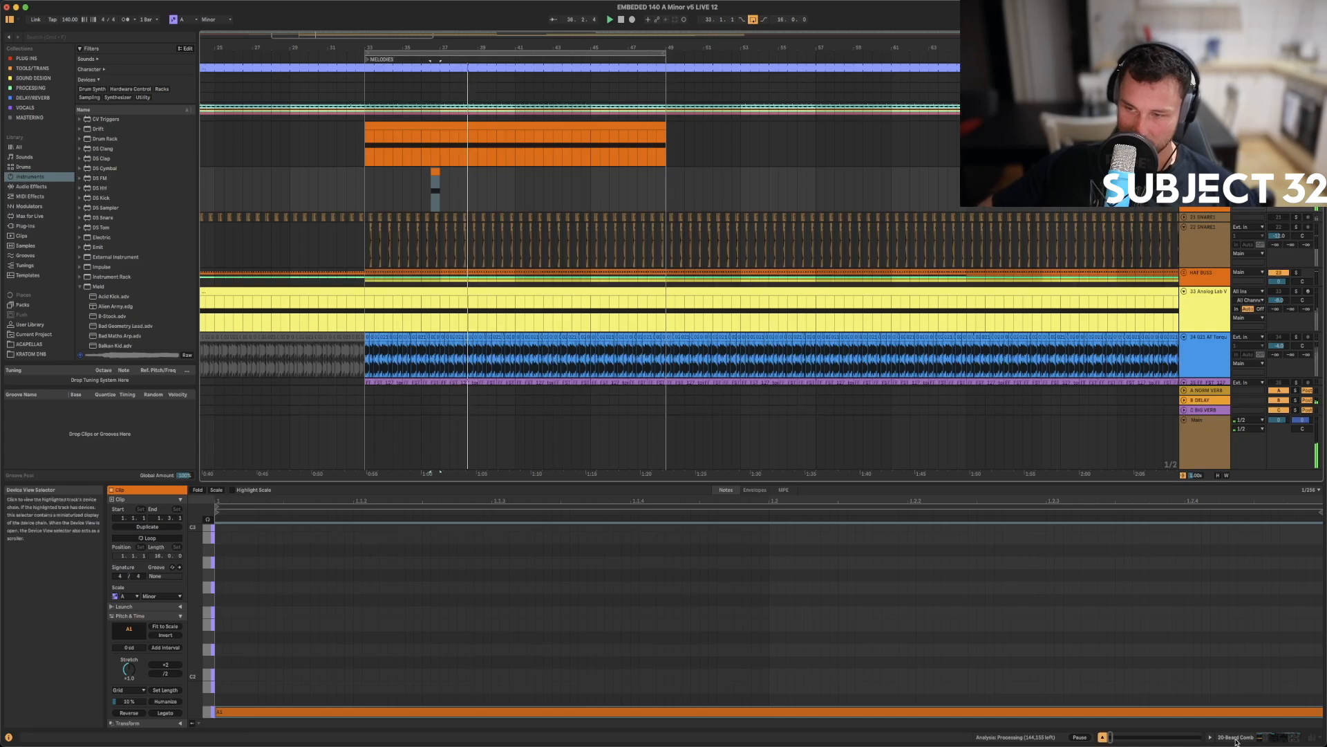
click(1276, 737)
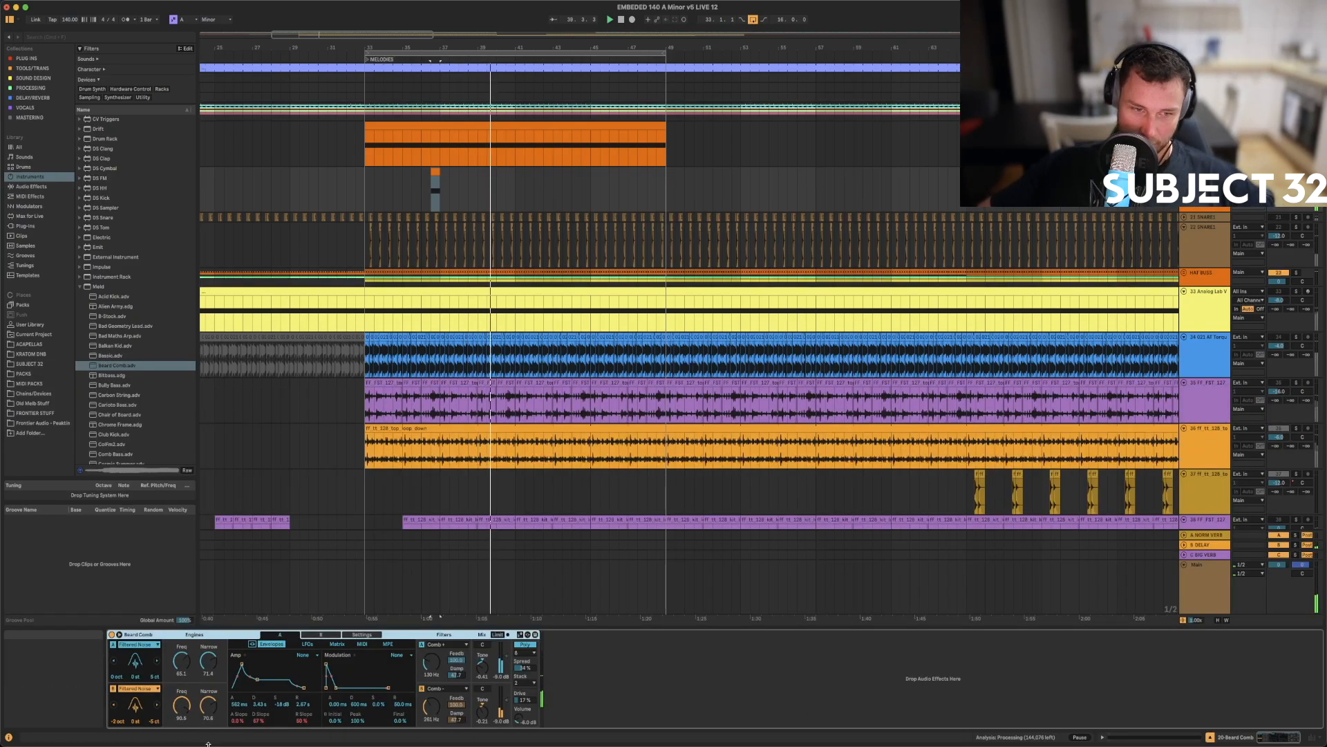
drag(182, 676, 208, 707)
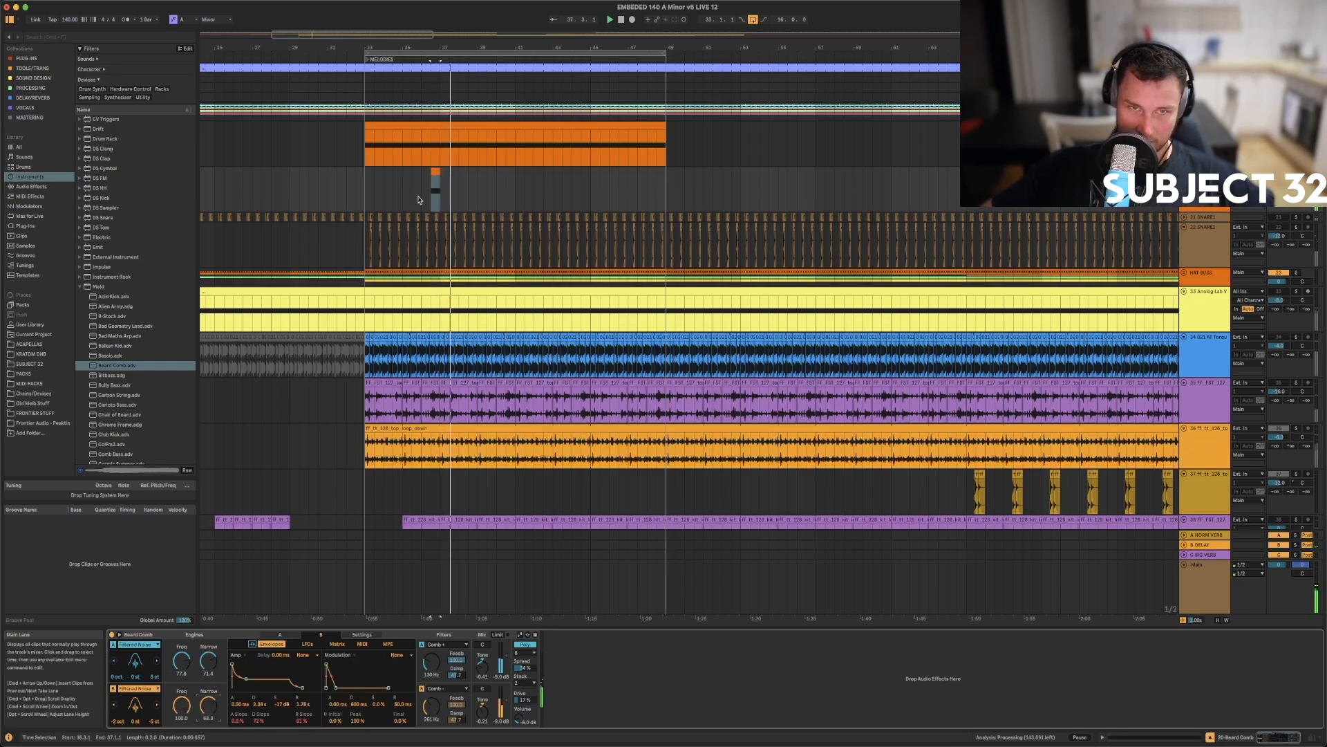
- Preview further Meld presets, from Alien Array down to Chair of Board
click(115, 307)
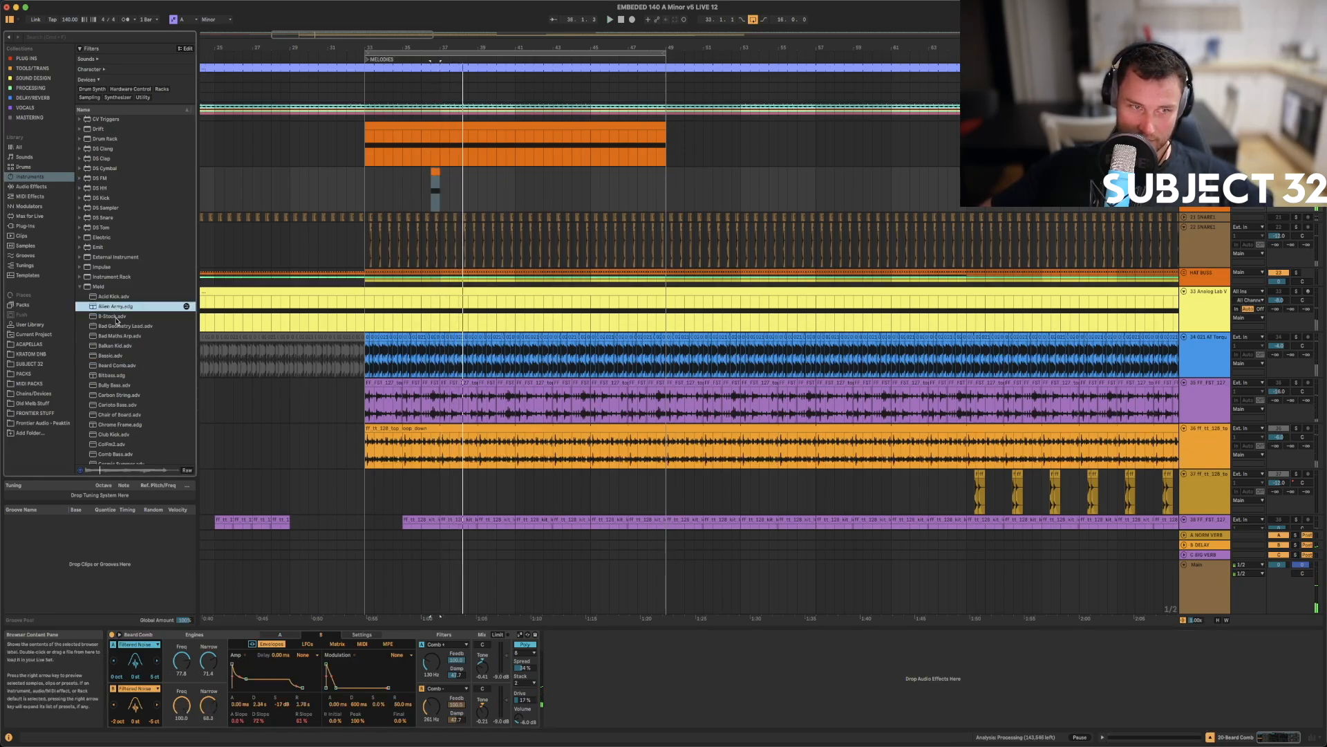
key(Down)
key(Down)
key(Down)
key(Down)
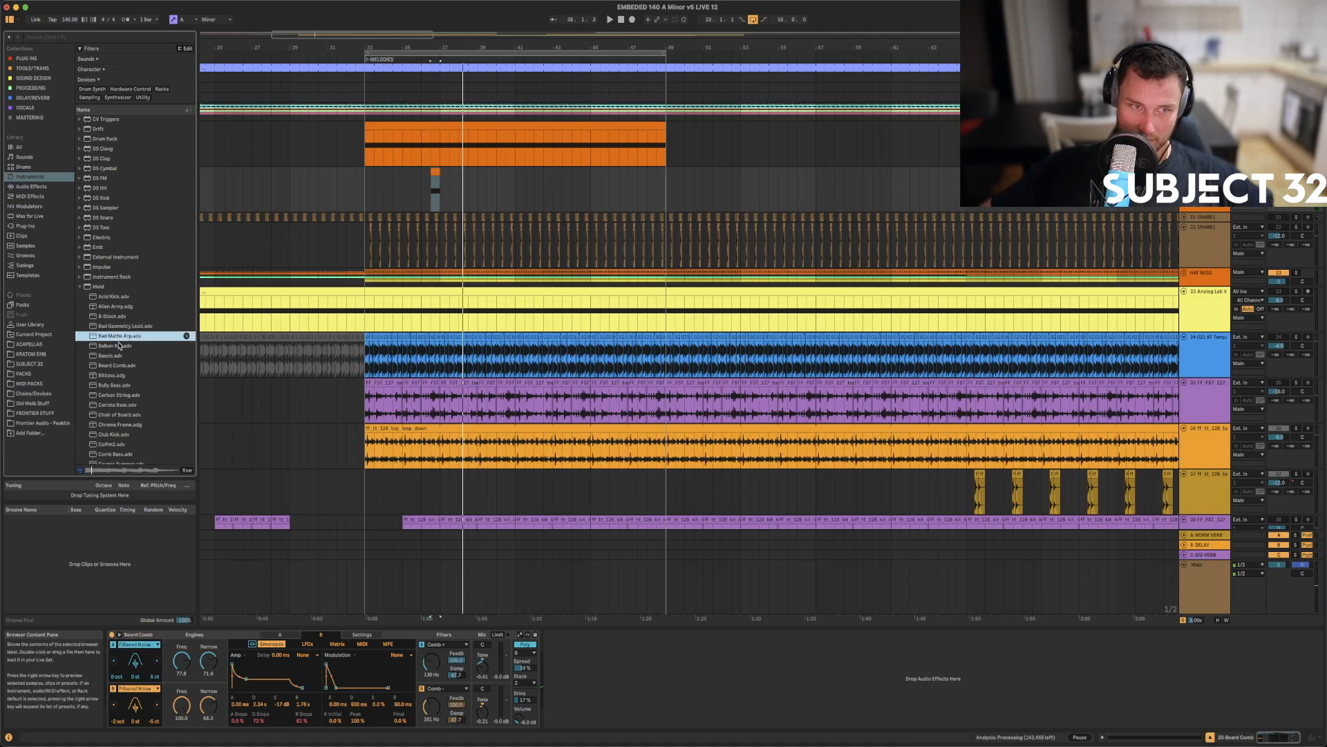
key(Down)
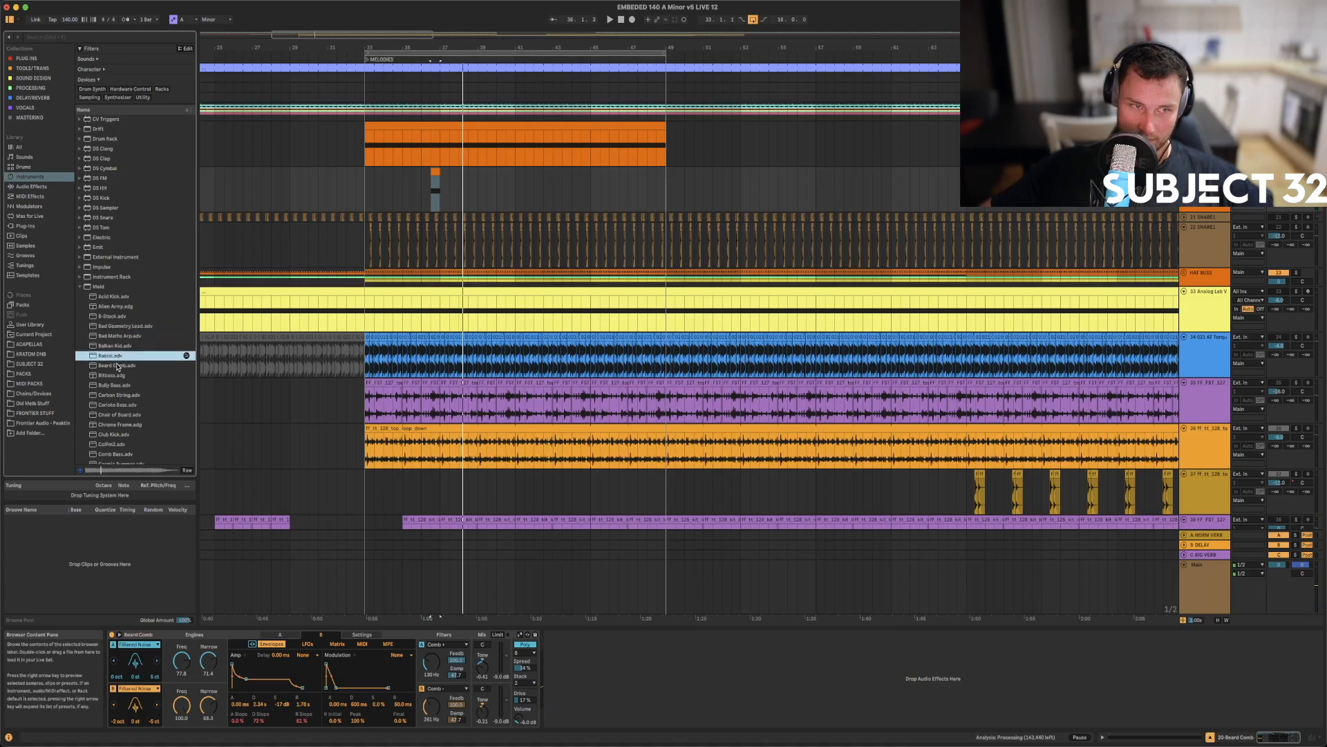
key(Down)
scroll(117, 364, down, 3)
key(Down)
key(Down)
key(Down)
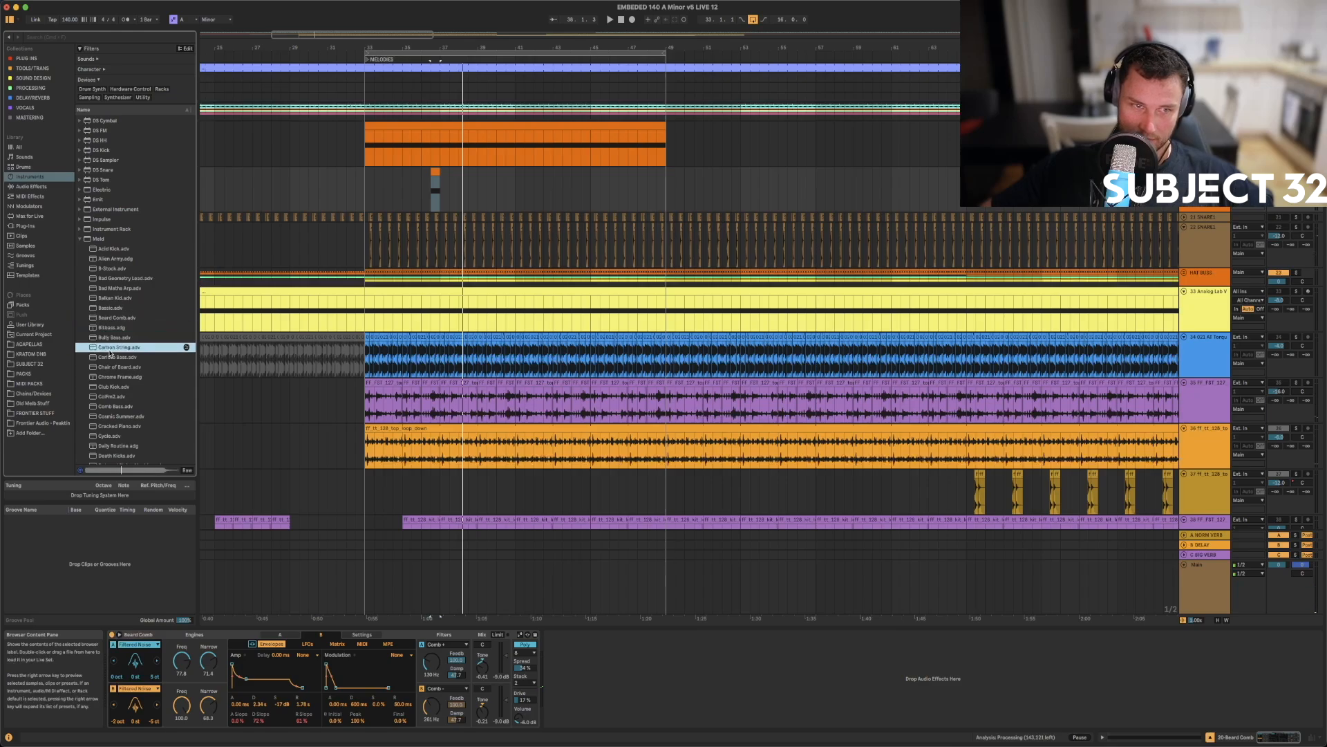
key(Down)
key(Down)
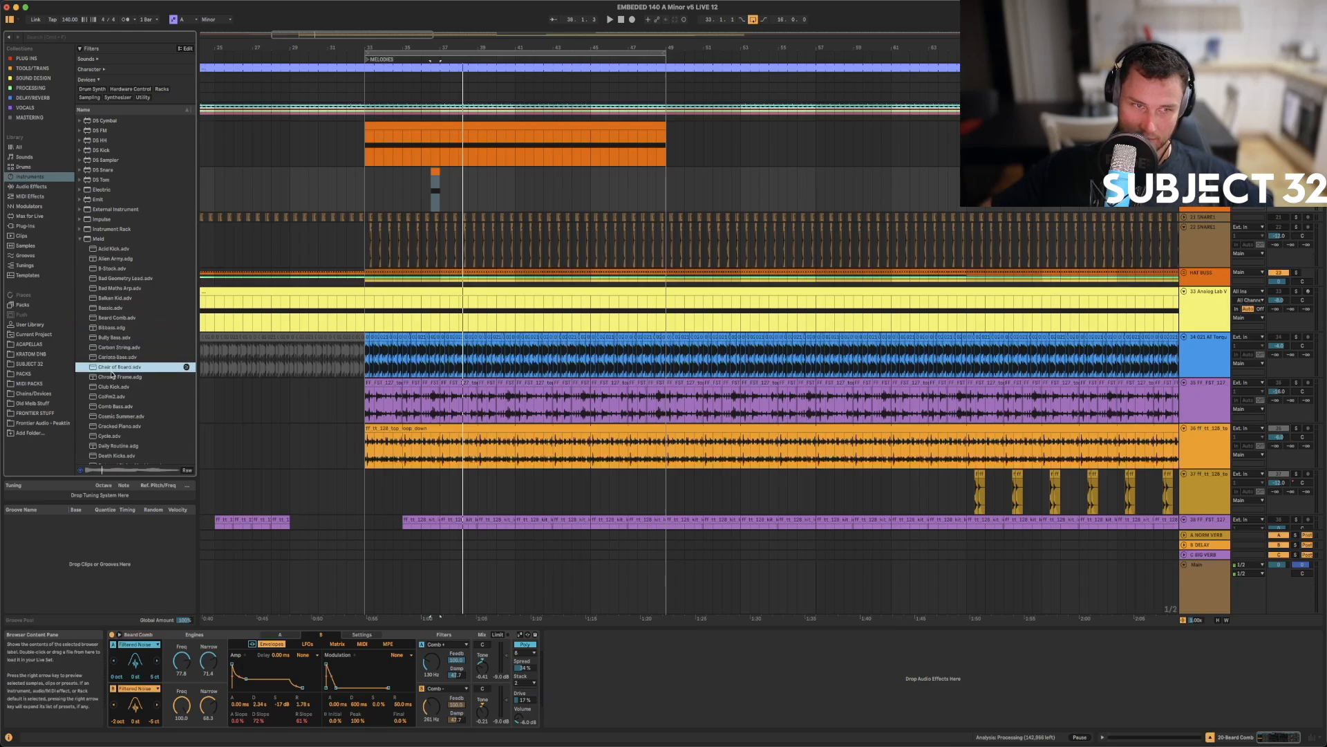
- Try the Carriota Bass preset in place of Beard Comb, audition it on the short clip and undo the swap
key(Up)
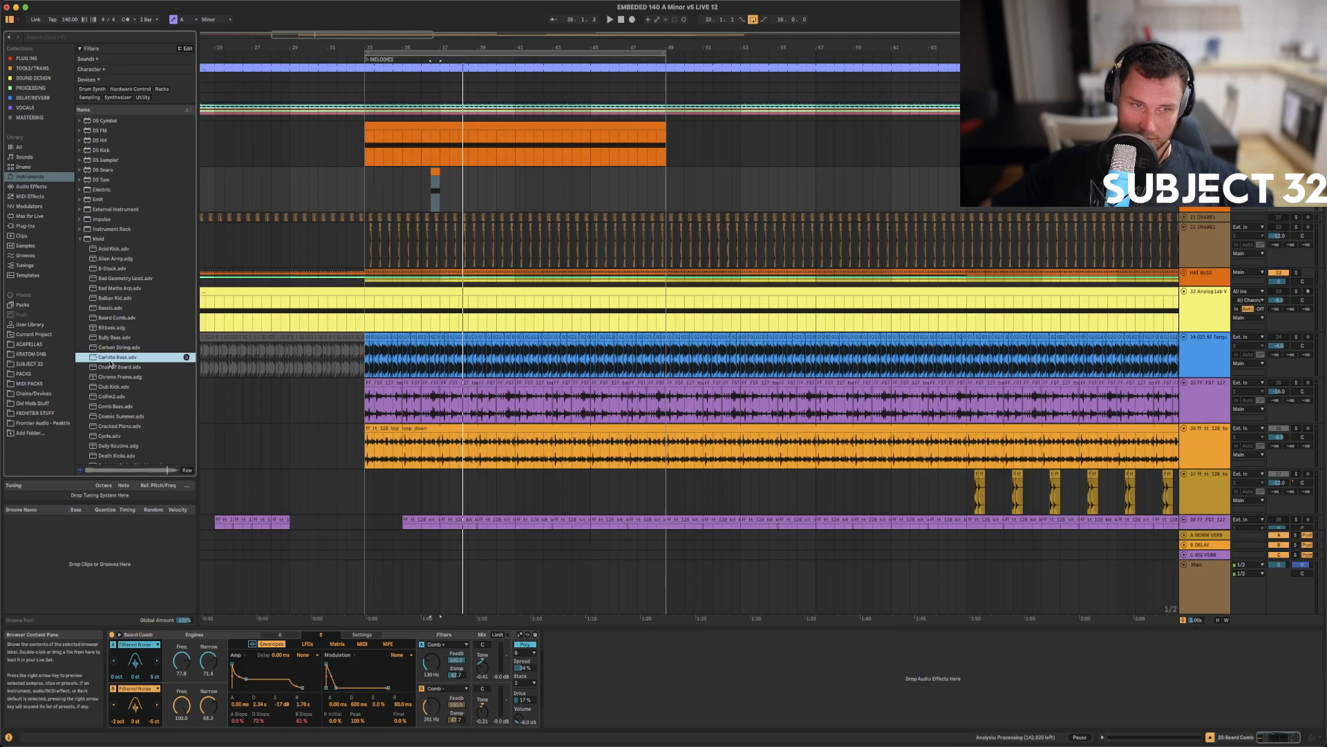
key(Return)
click(432, 171)
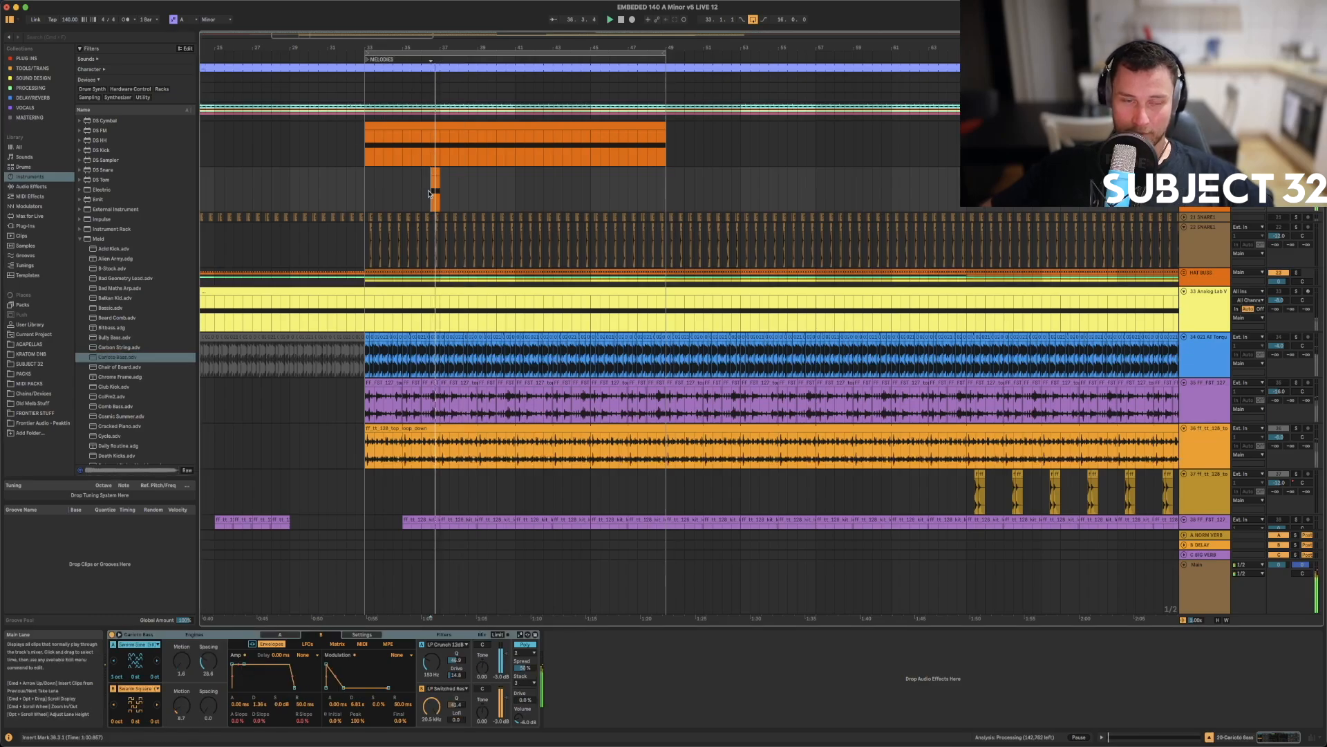
key(space)
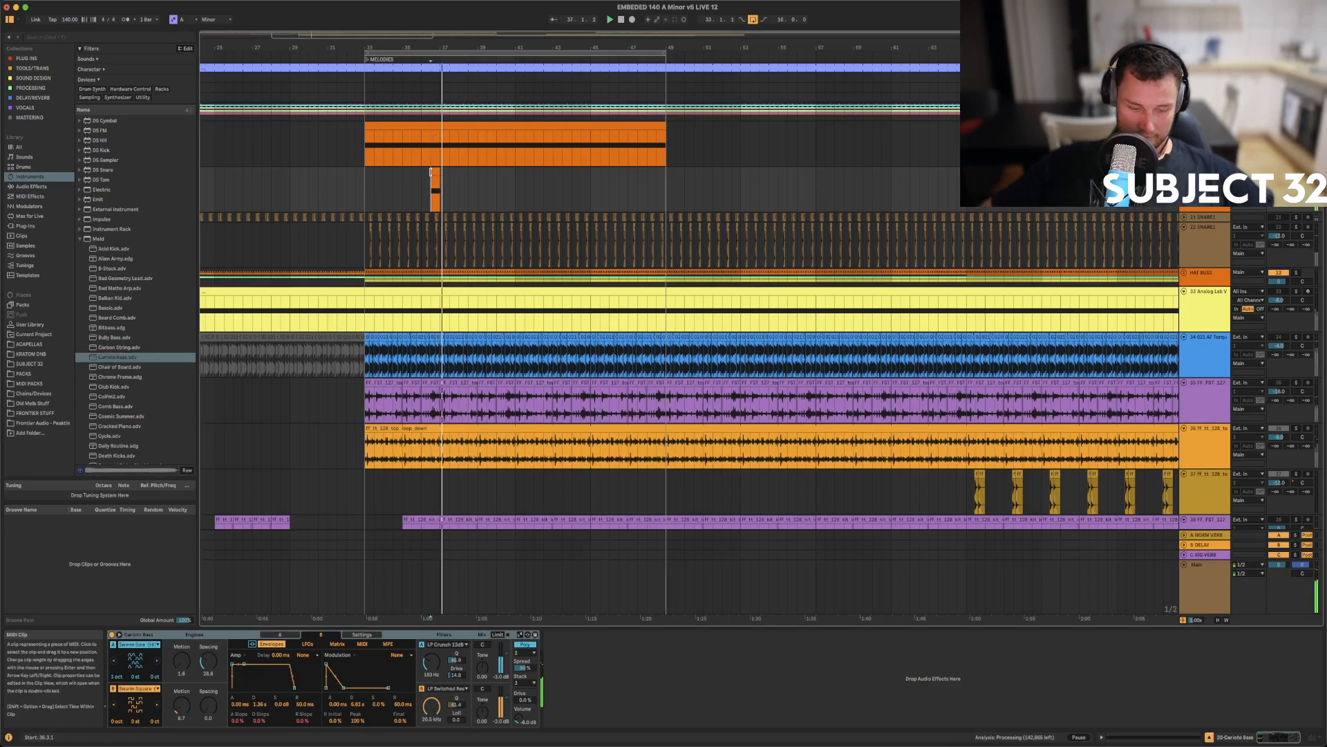
key(ctrl+z)
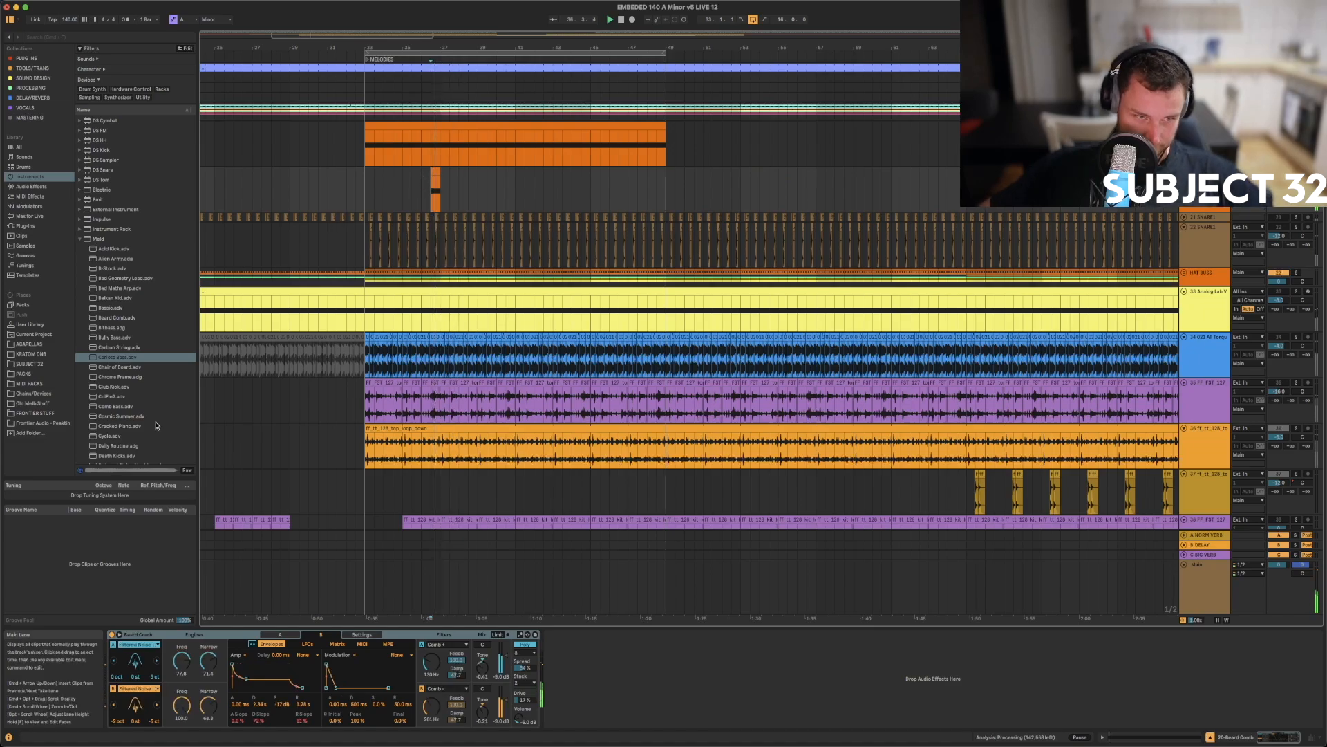
- Raise the short clip's note by one octave to A2 and audition it
scroll(145, 412, down, 3)
click(434, 173)
key(space)
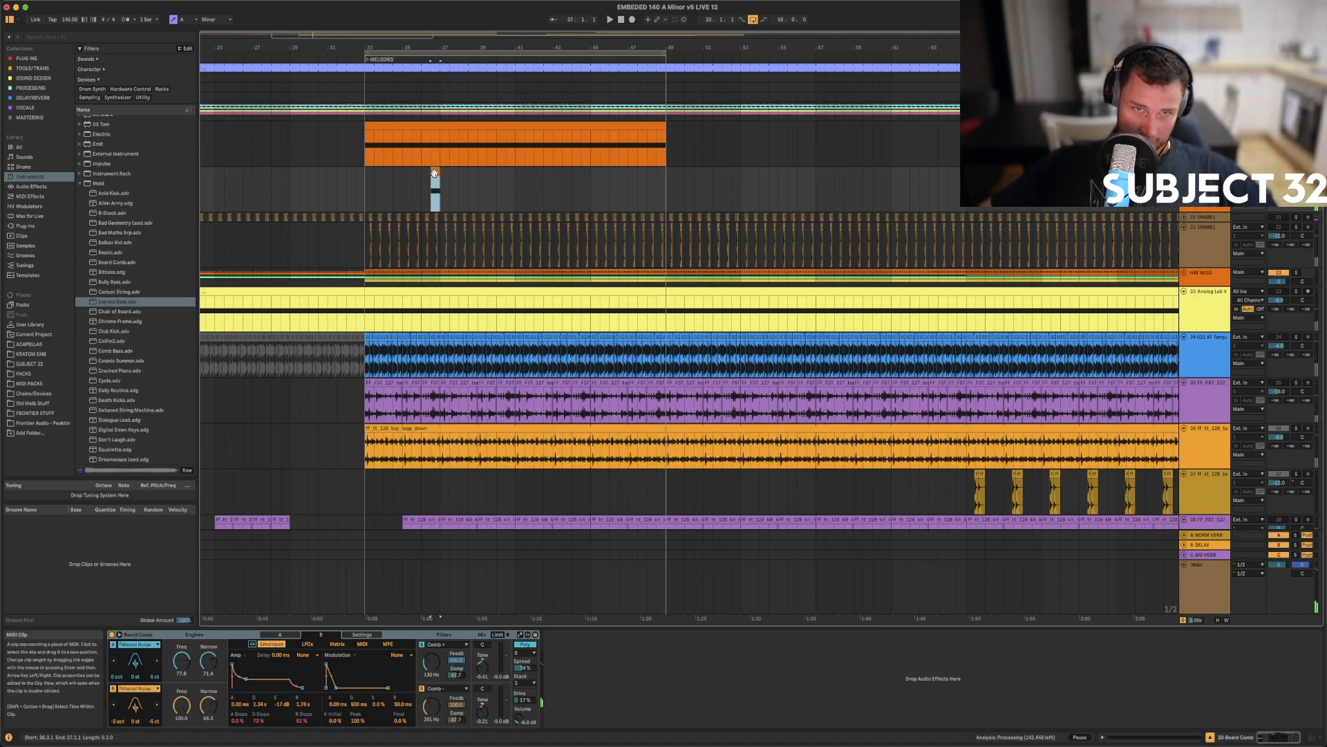
key(shift+Tab)
scroll(259, 583, up, 1)
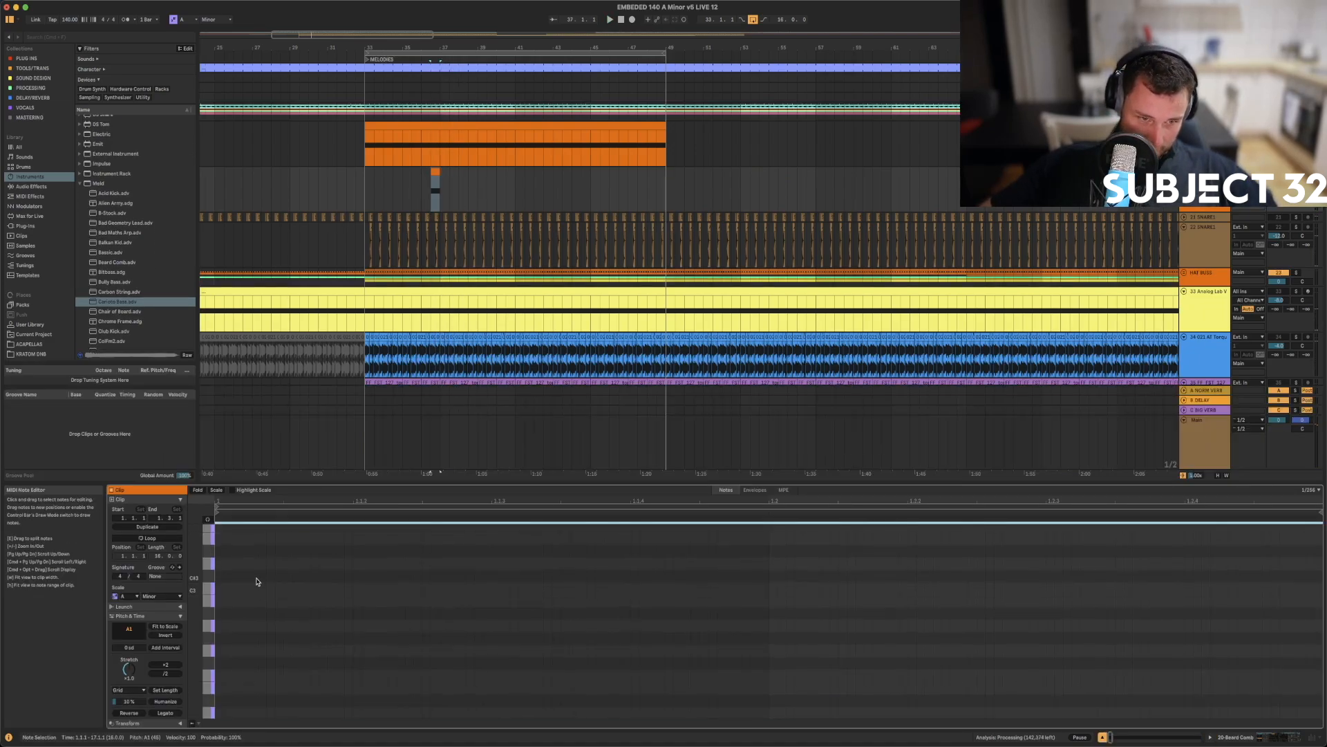
scroll(258, 584, down, 3)
key(shift+Up)
key(space)
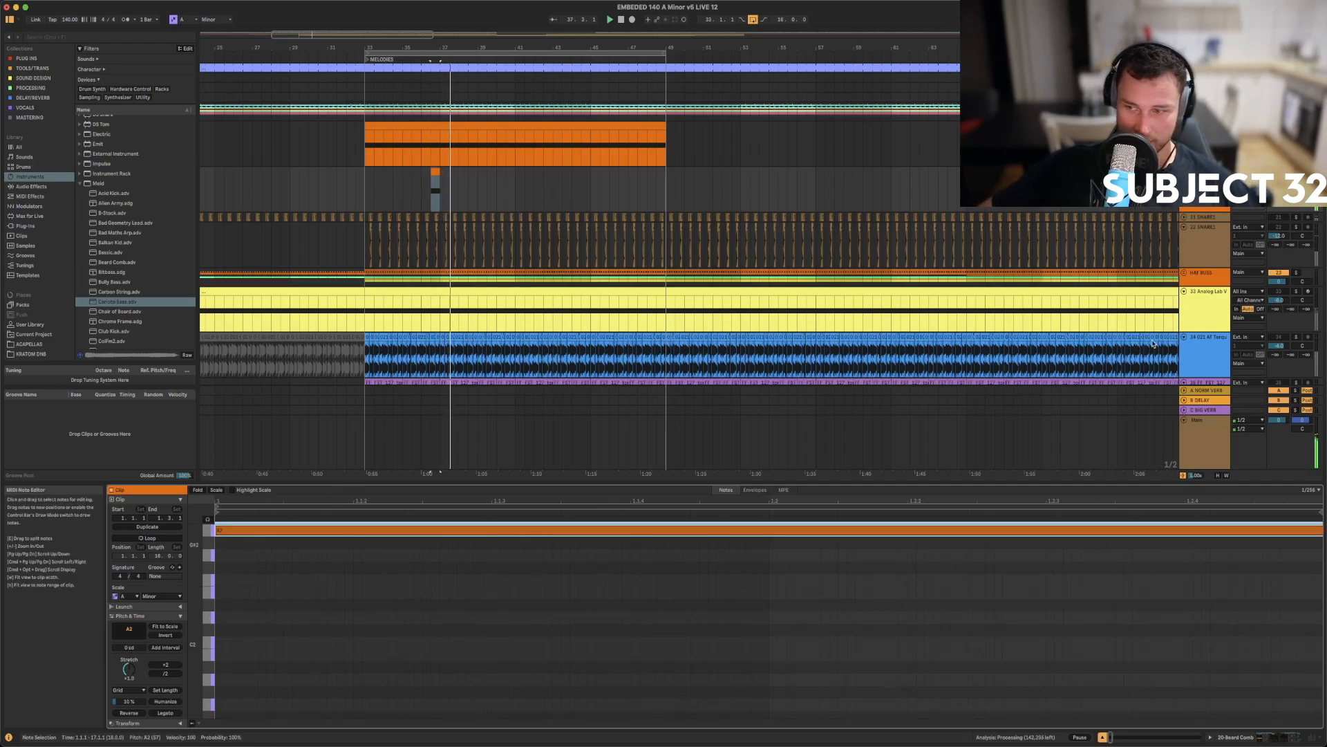
key(space)
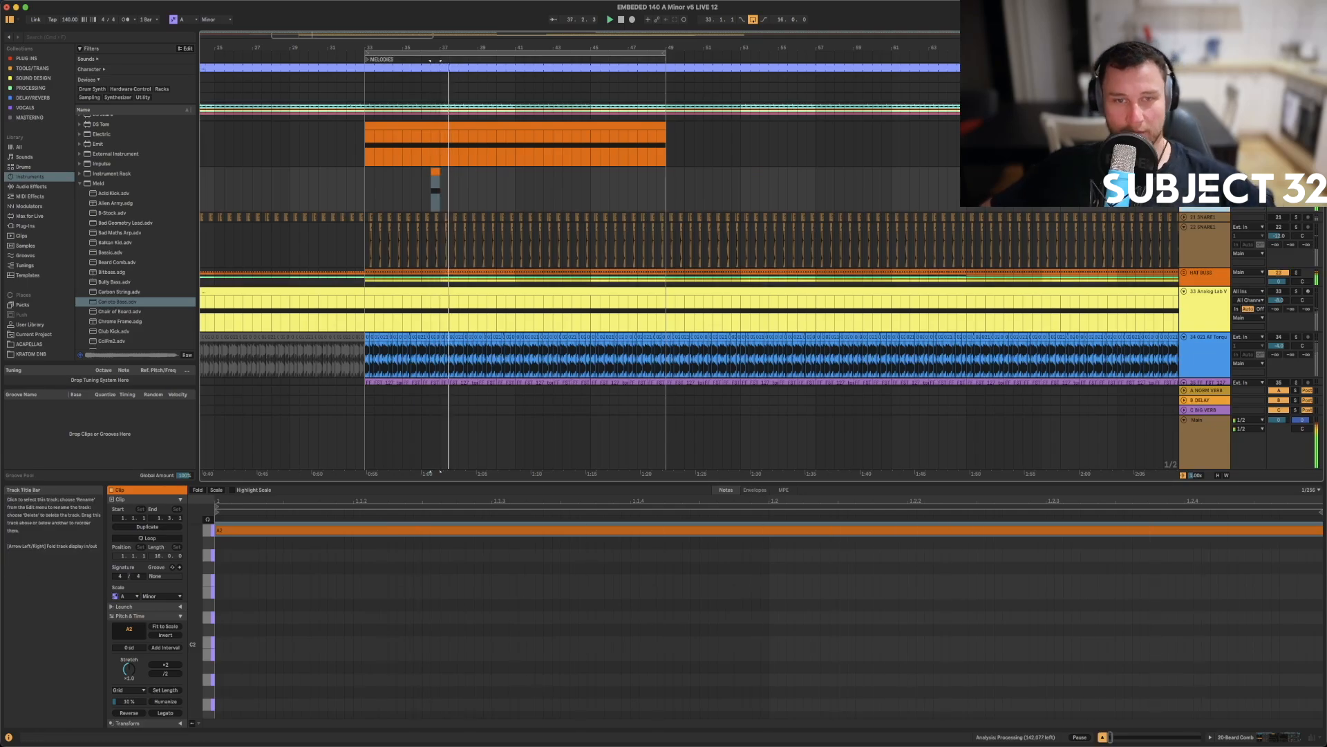
- Show the Beard Comb track's devices and add a Spectral Time effect after Meld
double_click(1205, 171)
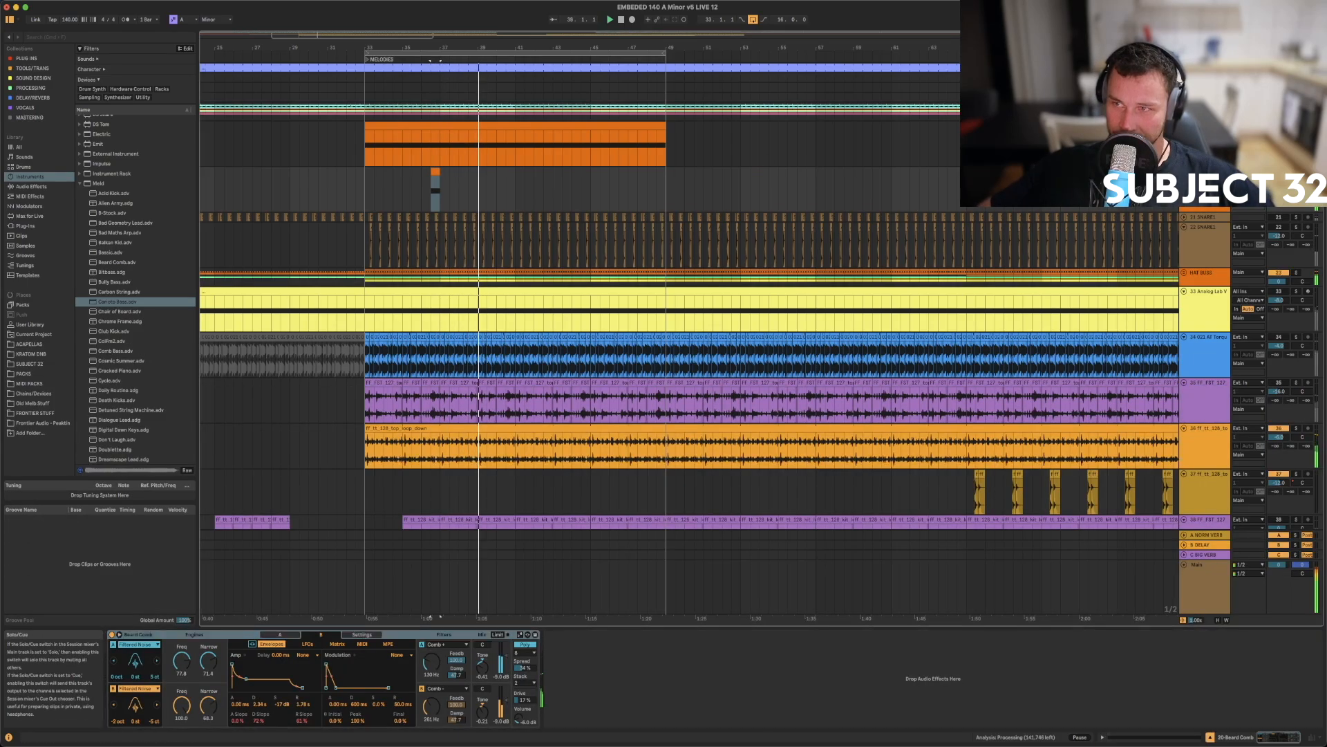
click(40, 187)
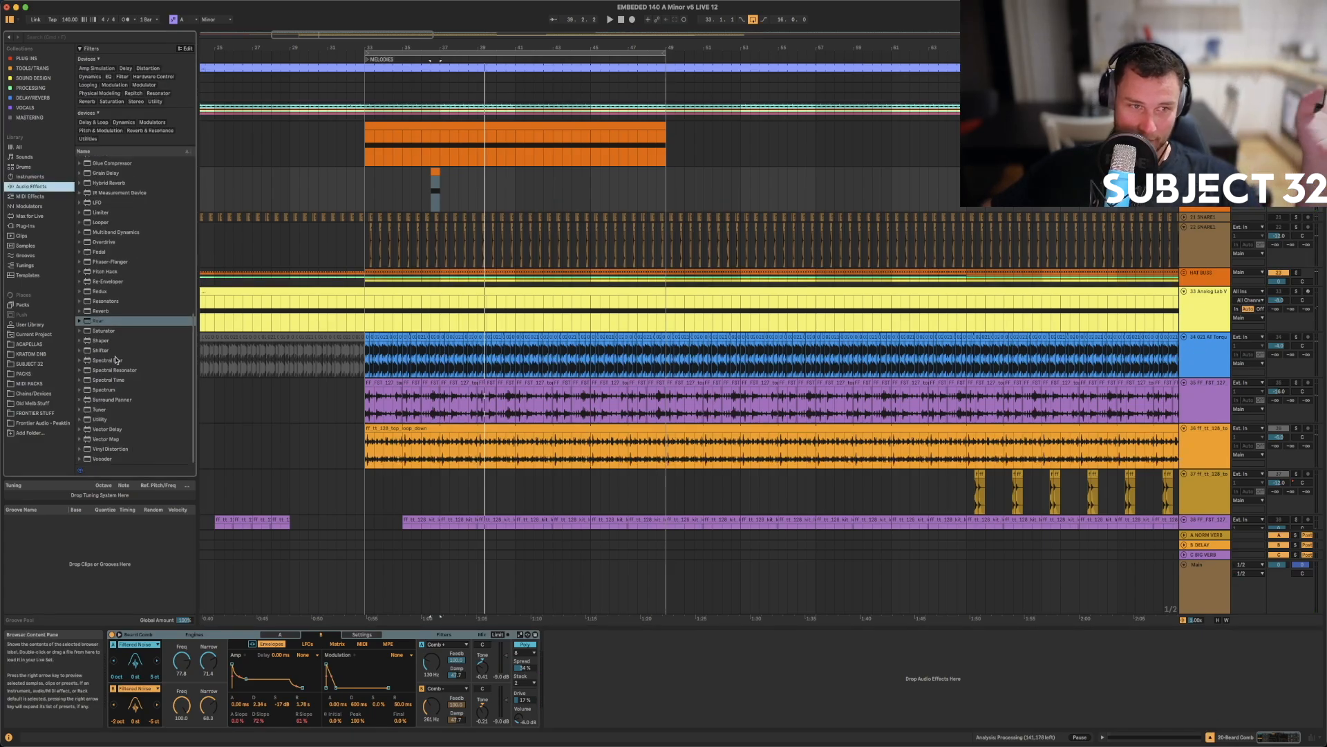
click(116, 380)
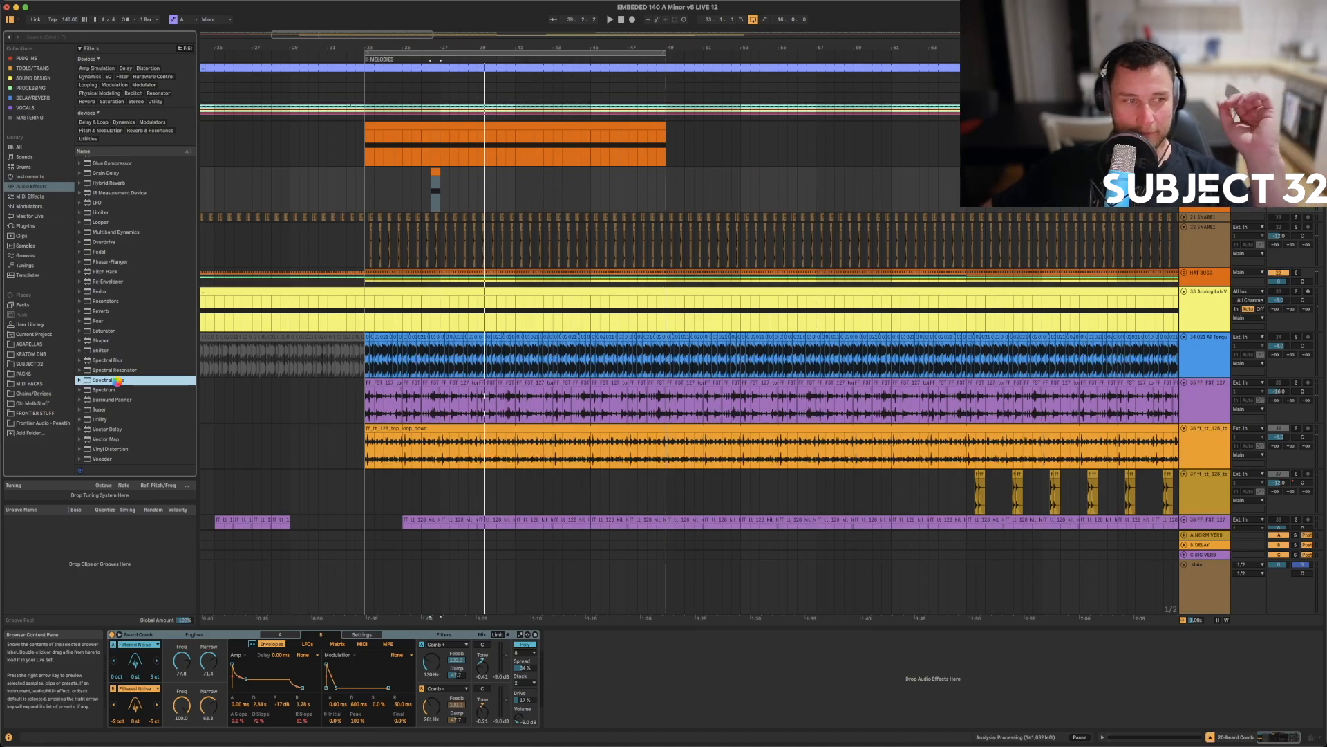
double_click(118, 380)
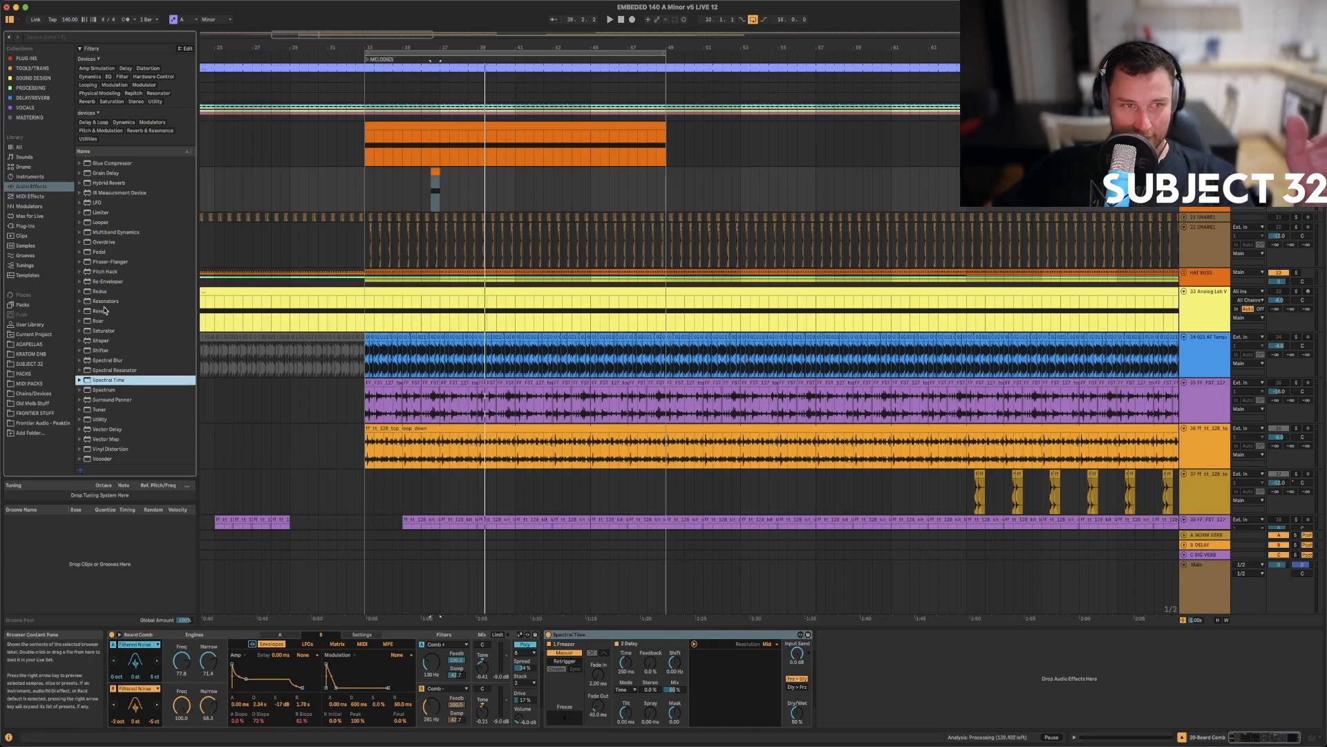
- Add a Delay effect after Spectral Time and deactivate Spectral Time
scroll(104, 269, up, 5)
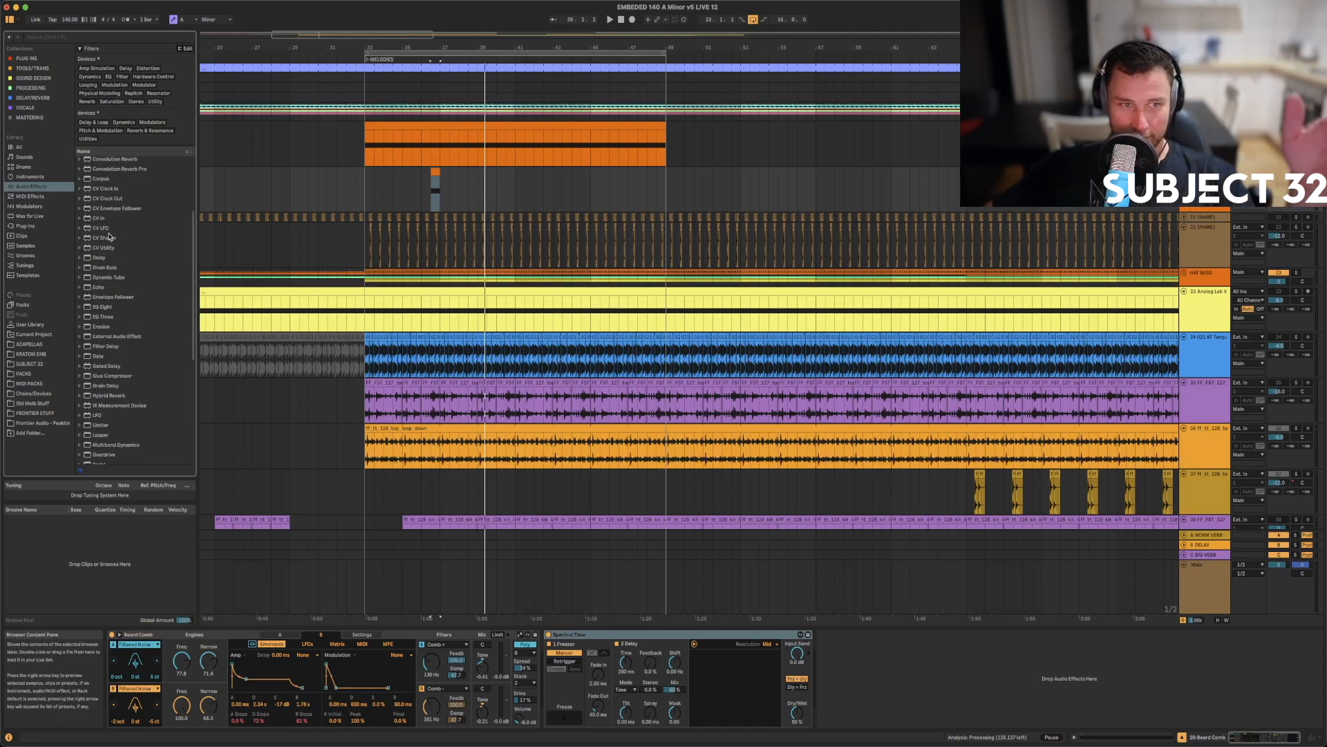
click(98, 258)
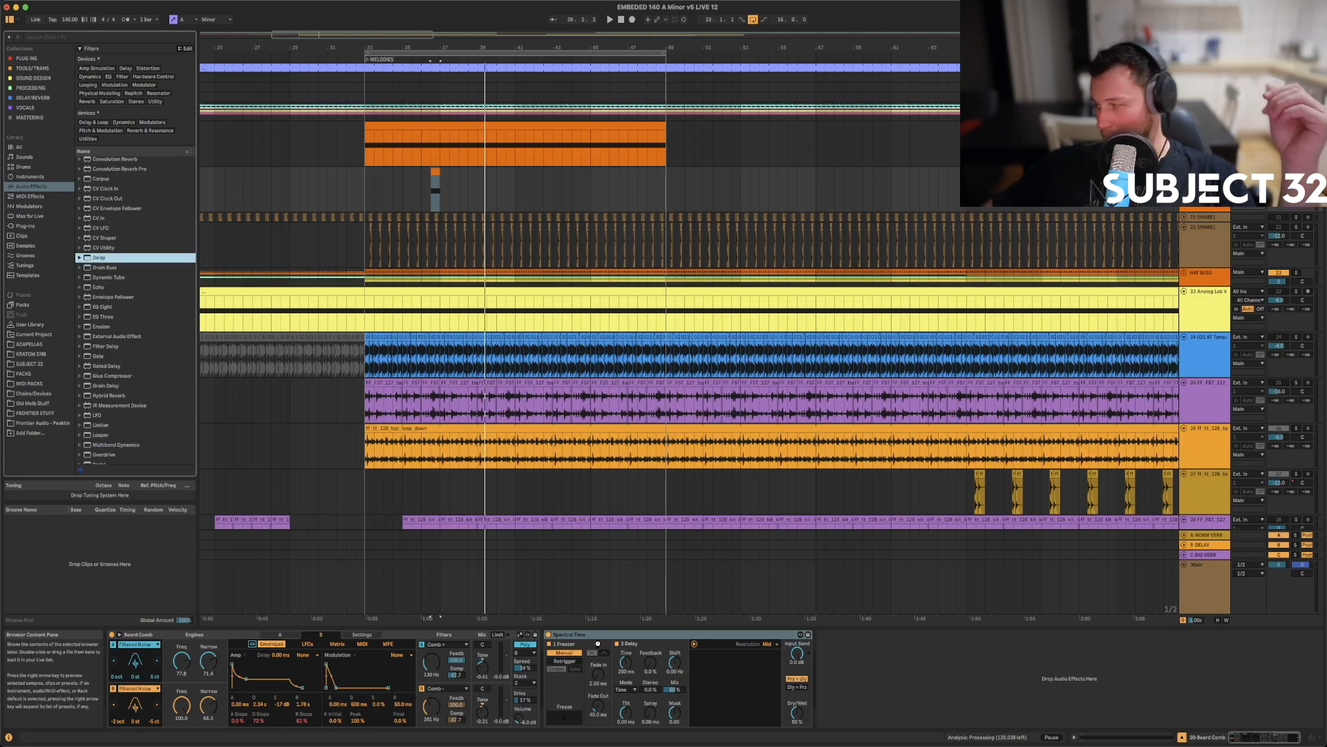
key(Return)
click(549, 634)
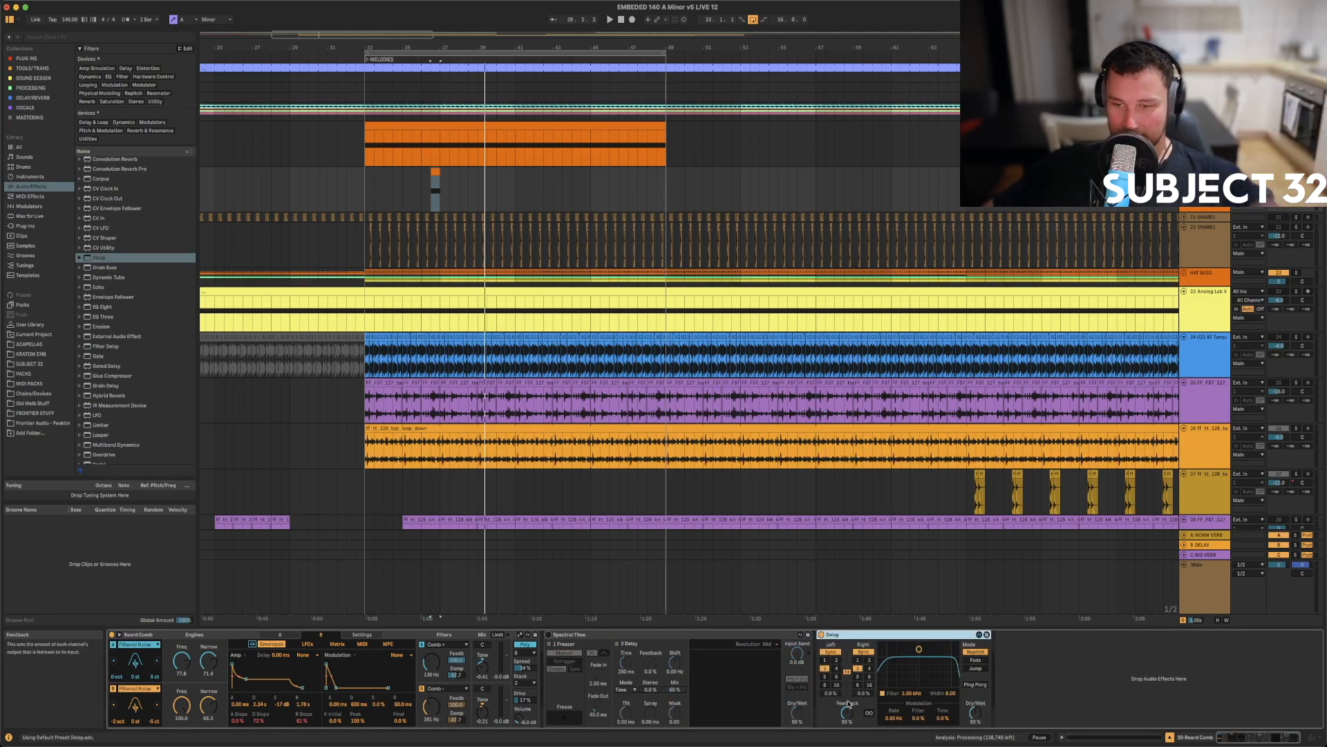
- Audition the short Beard Comb clip through the Delay, then deactivate the Delay
click(434, 187)
key(space)
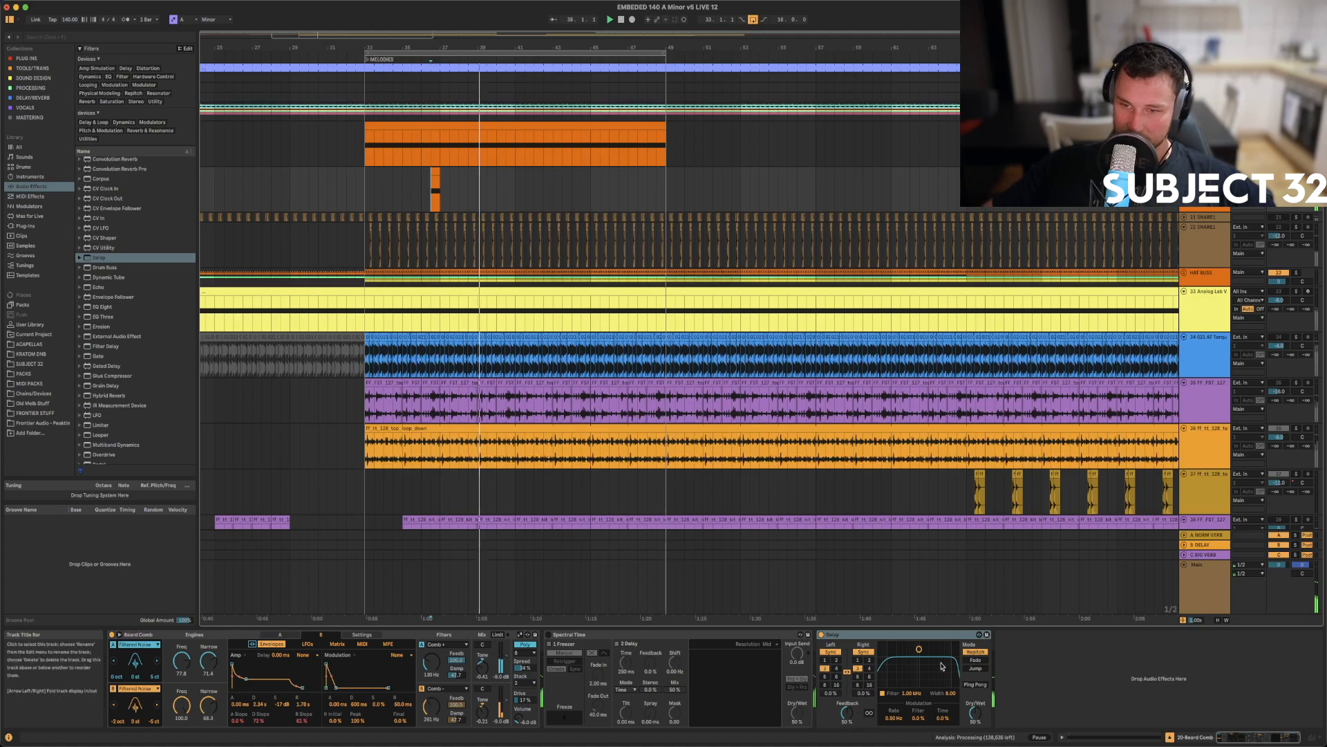
click(822, 635)
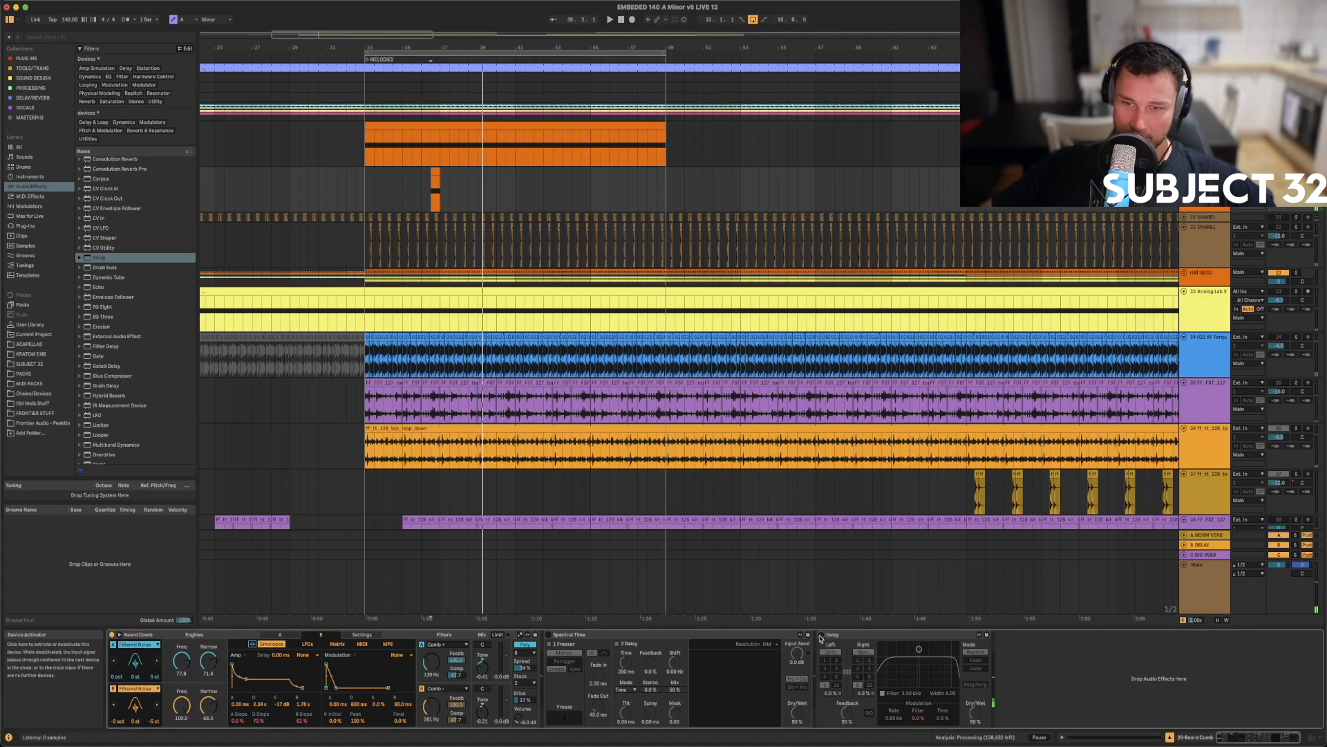
- Compare the Beard Comb stab with and without the Delay effect during playback, leaving the Delay deactivated
key(space)
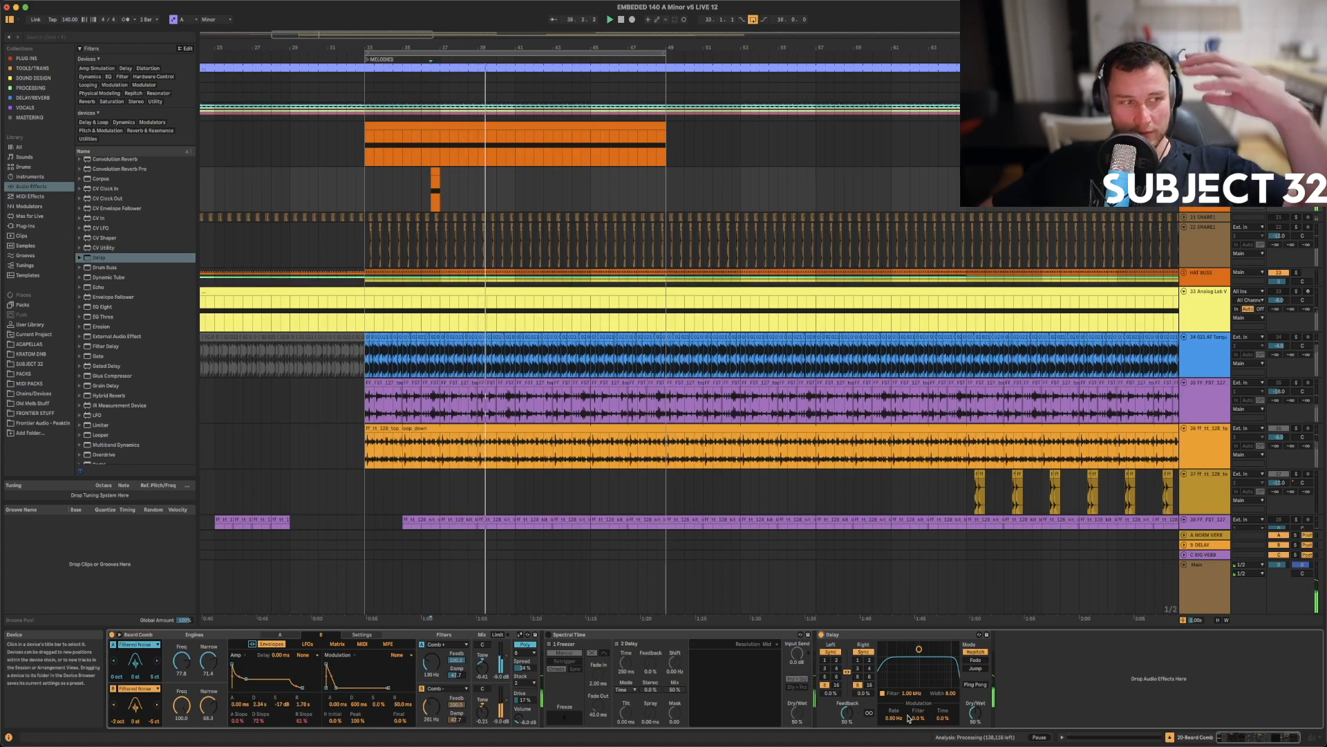
click(821, 634)
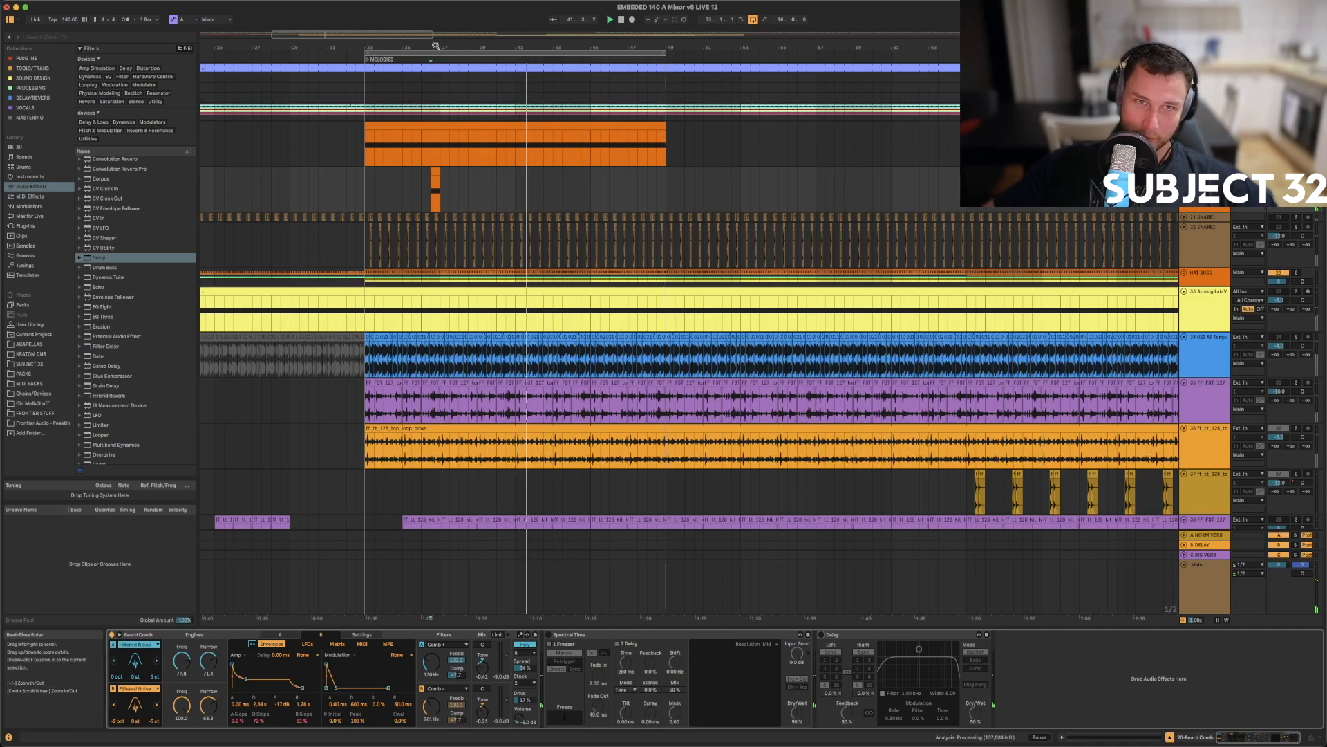
key(space)
key(space)
drag(436, 45, 446, 171)
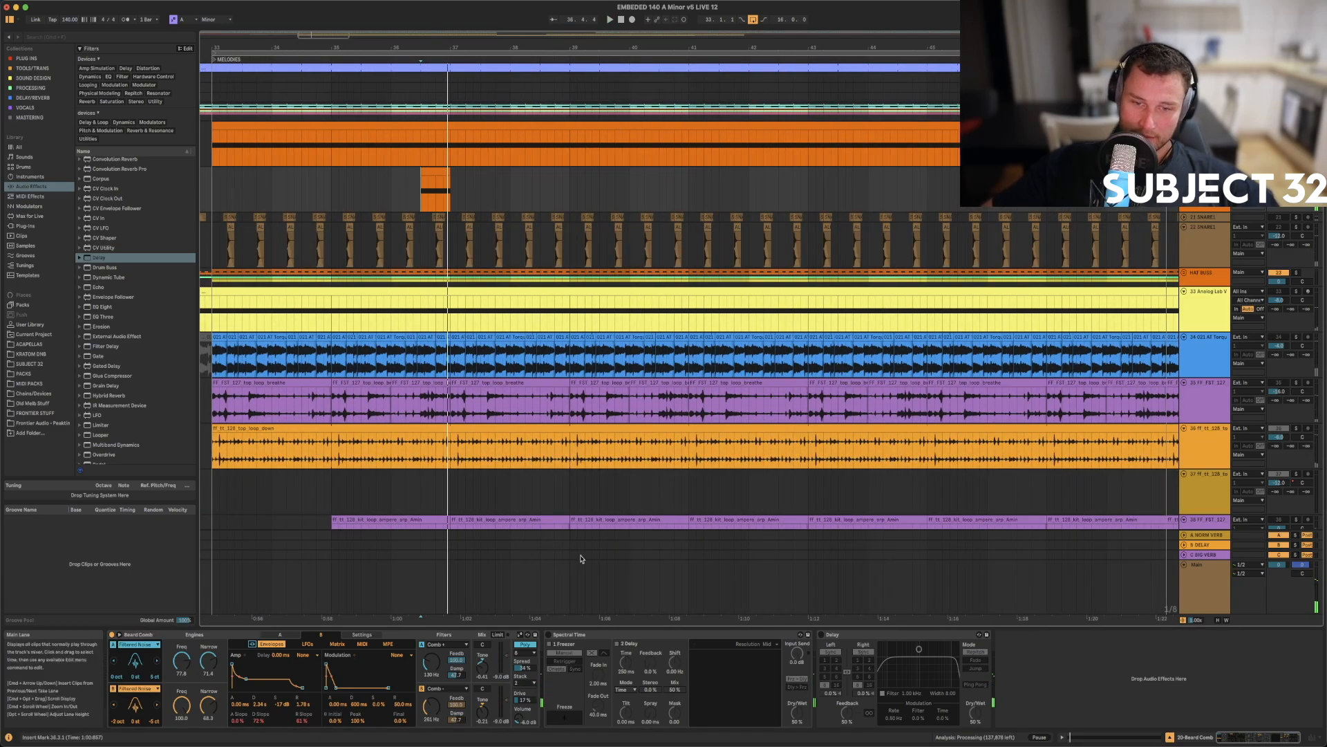
- Reactivate Spectral Time, switch its delay mode to Notes, and adjust the delay time during playback
click(549, 635)
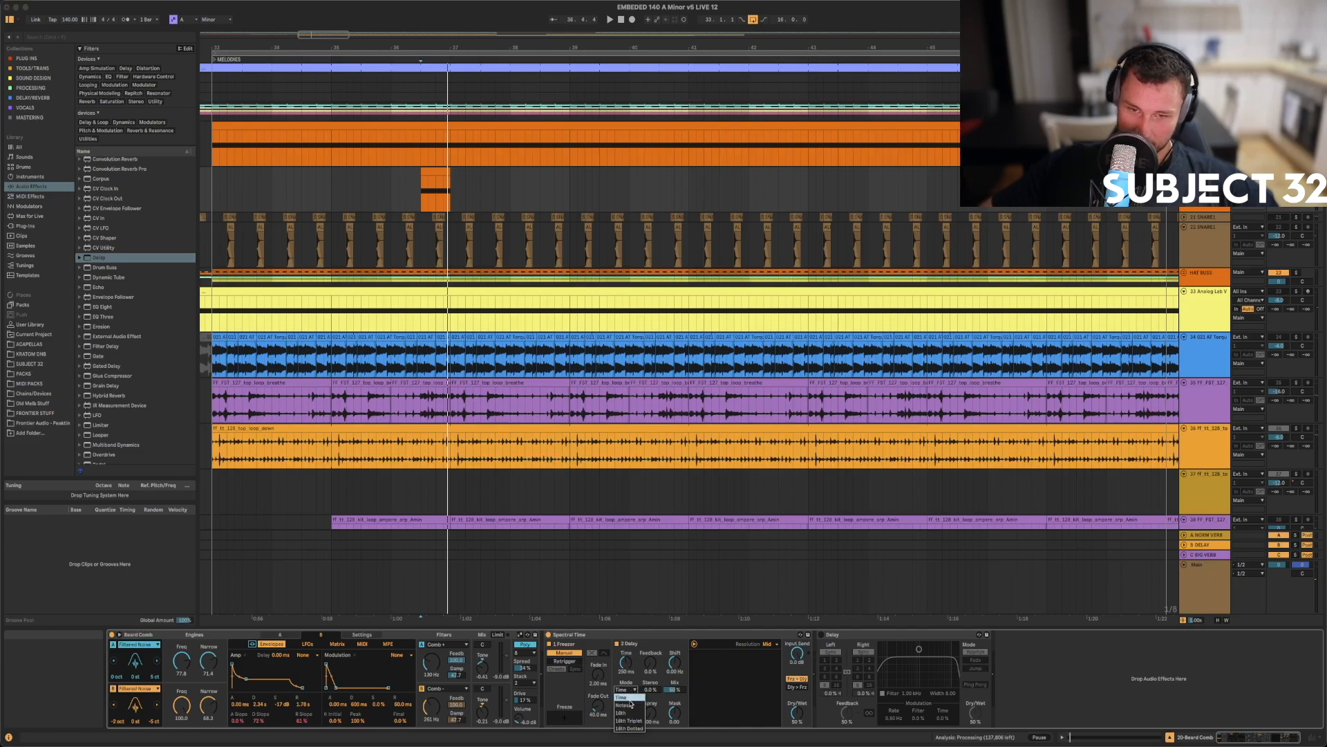
click(630, 706)
key(space)
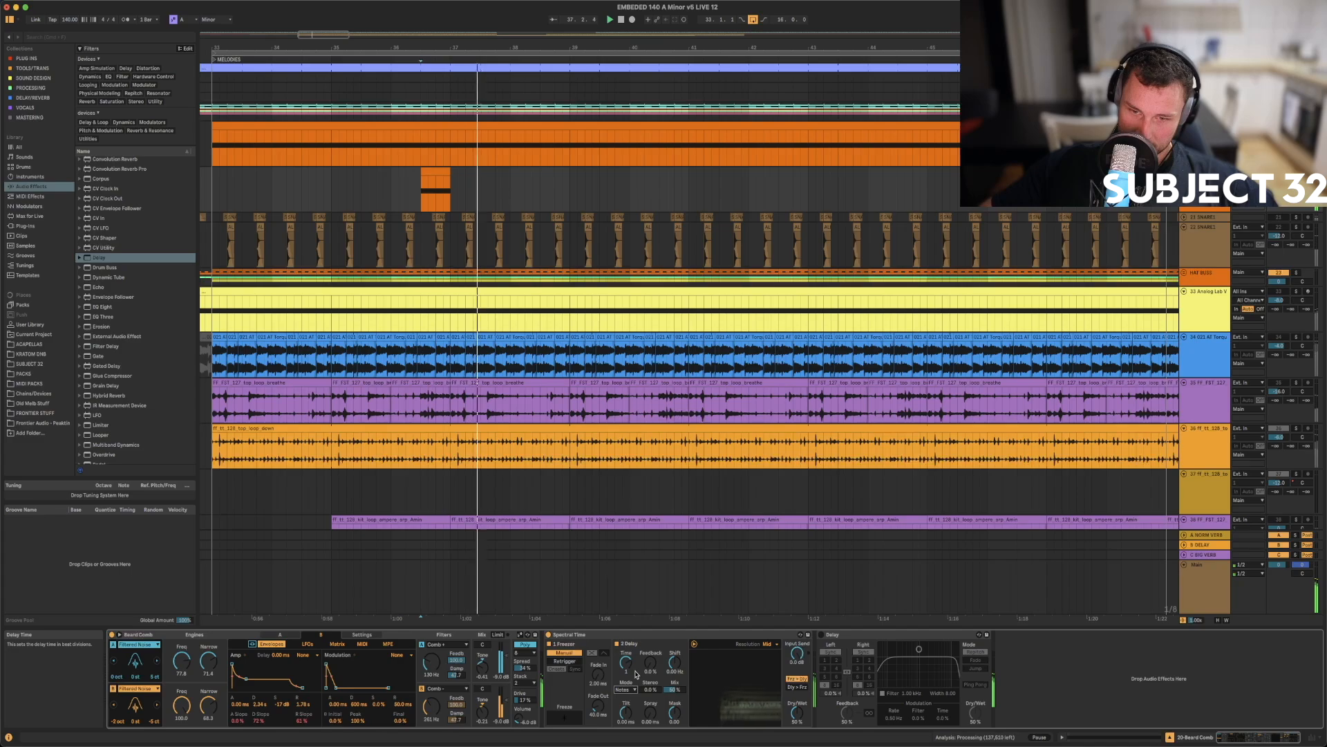
drag(626, 663, 627, 651)
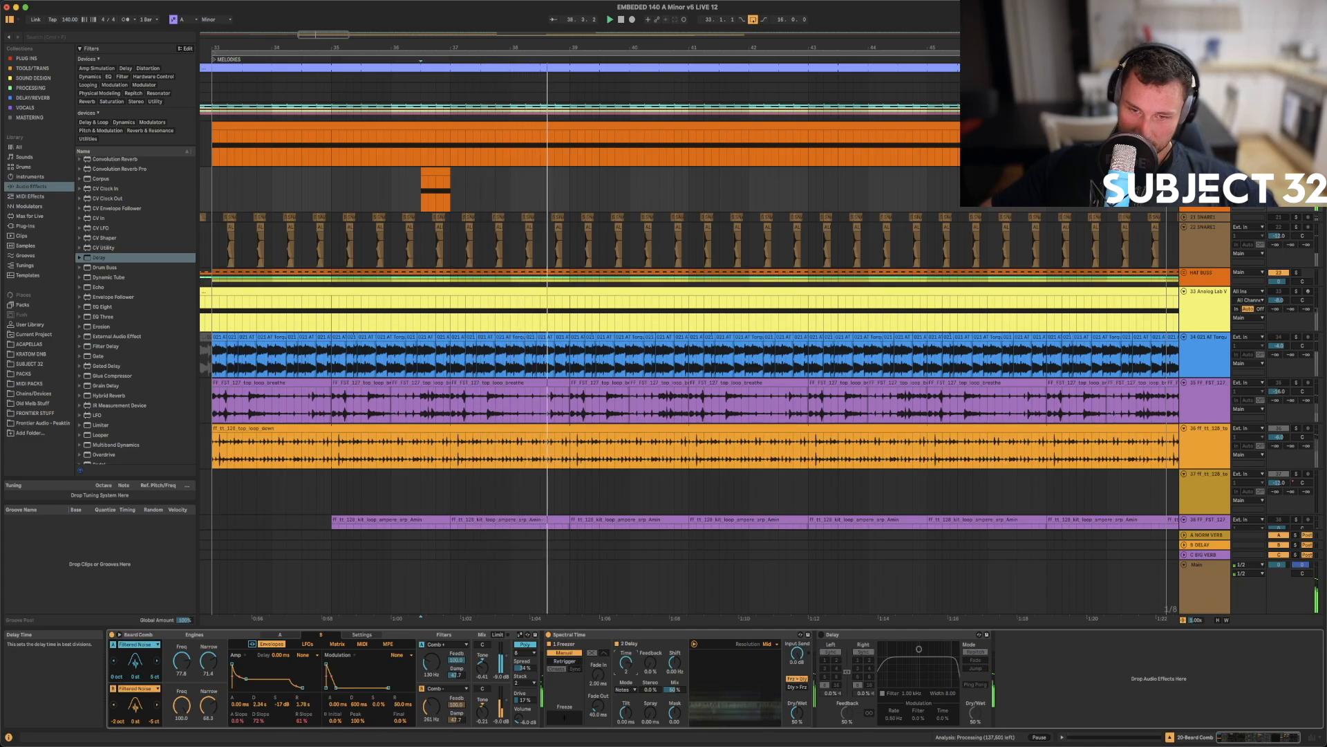
- Raise Spectral Time's dry/wet amount and change its delay mode to 16th
drag(797, 712, 797, 696)
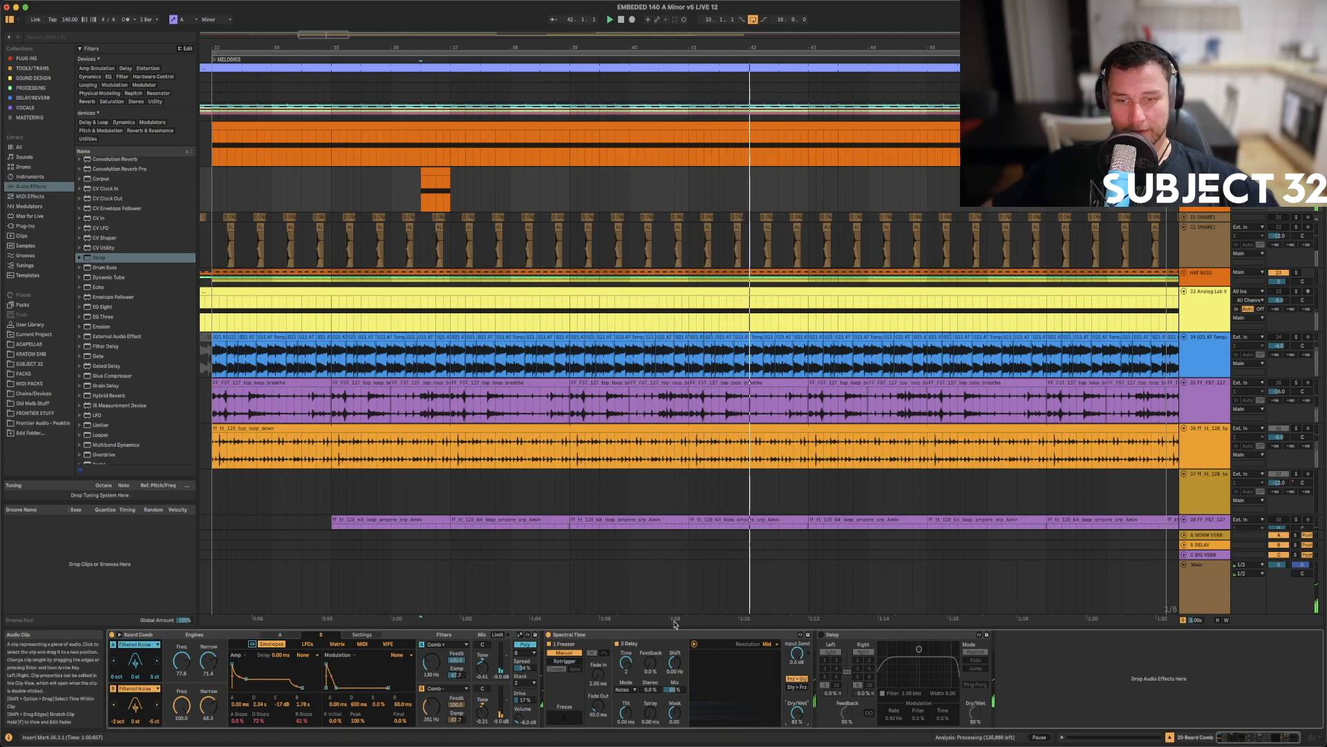
click(626, 690)
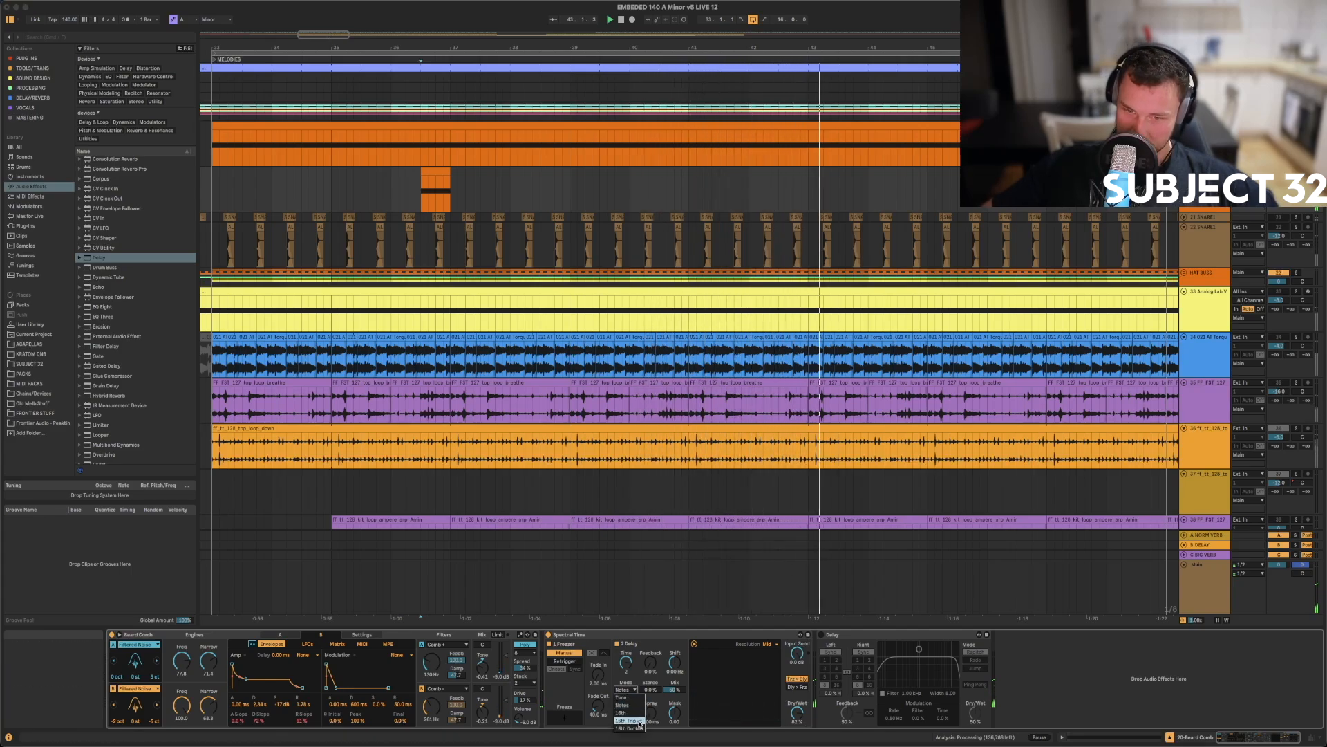
click(636, 712)
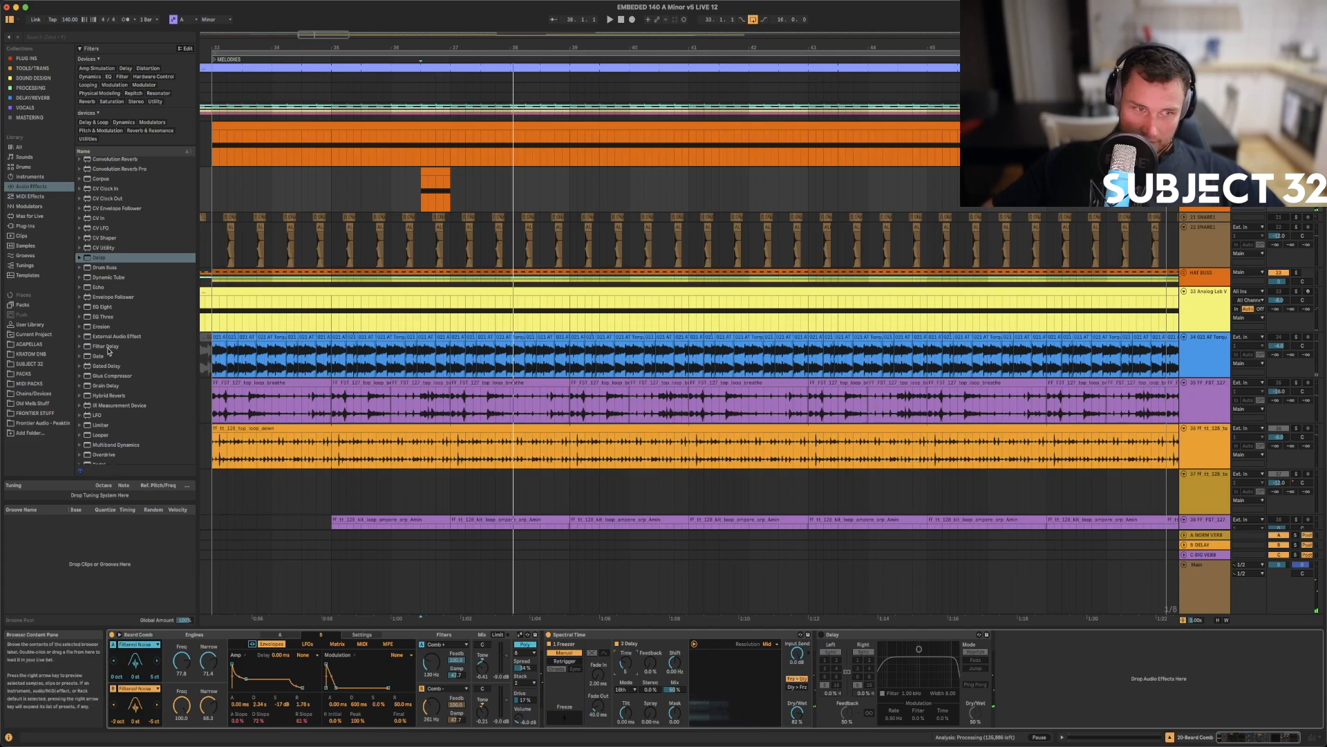
- Load the Delay Spray preset in place of the current Spectral Time settings and audition it on the short Beard Comb clip
scroll(108, 294, down, 8)
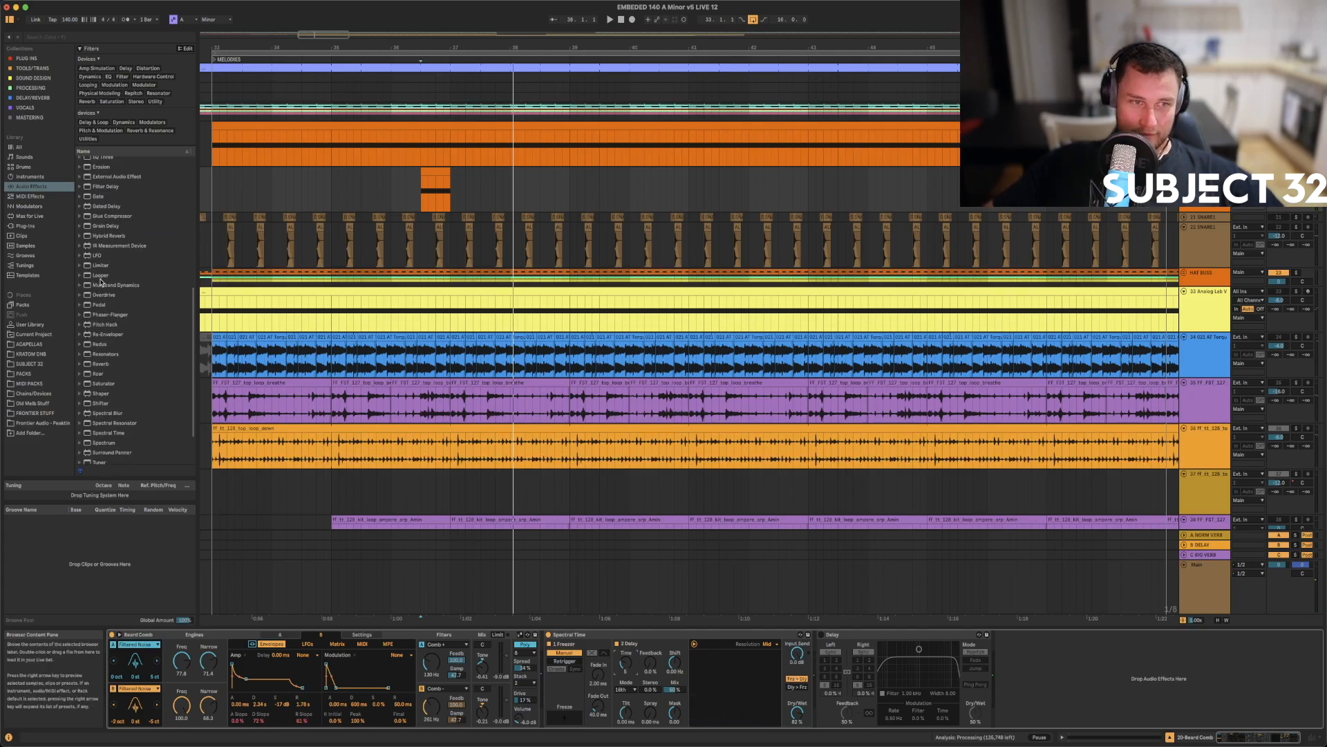
click(82, 436)
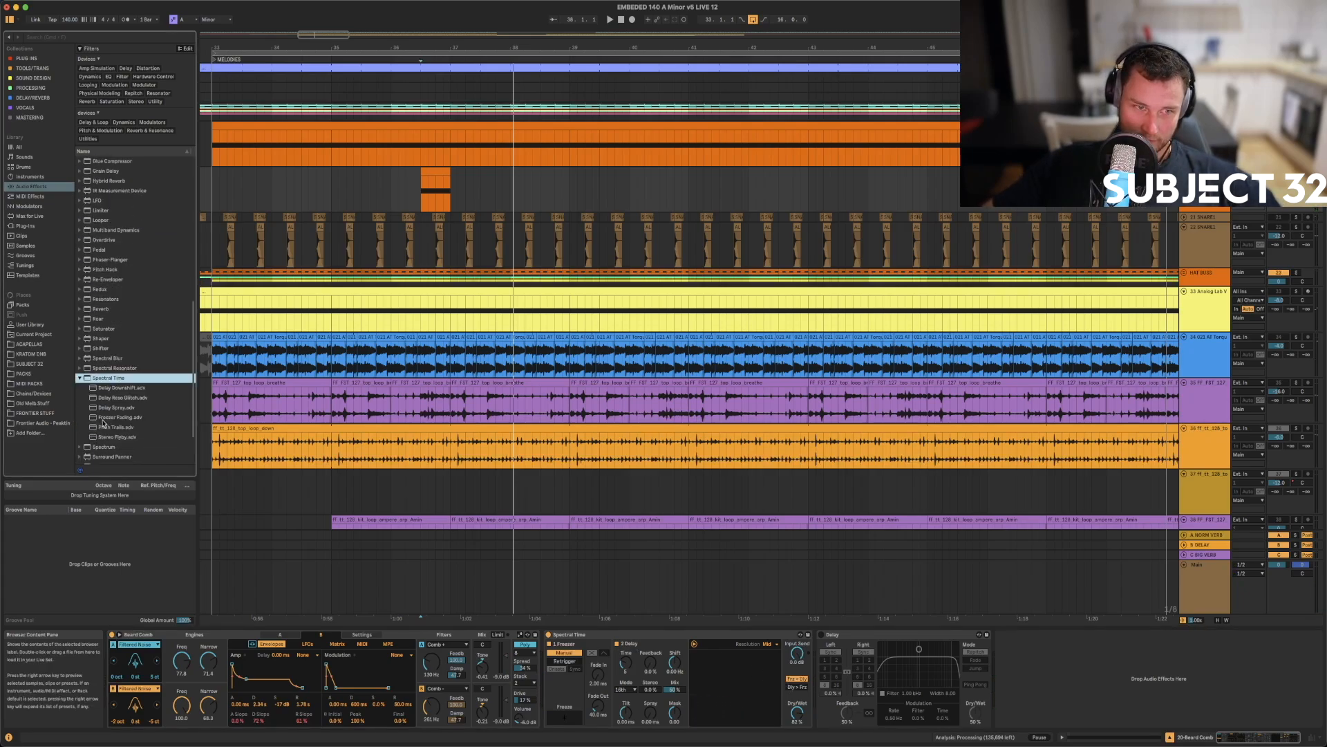
mouse_move(116, 408)
mouse_down()
mouse_move(424, 549)
mouse_move(546, 672)
mouse_move(548, 656)
mouse_up()
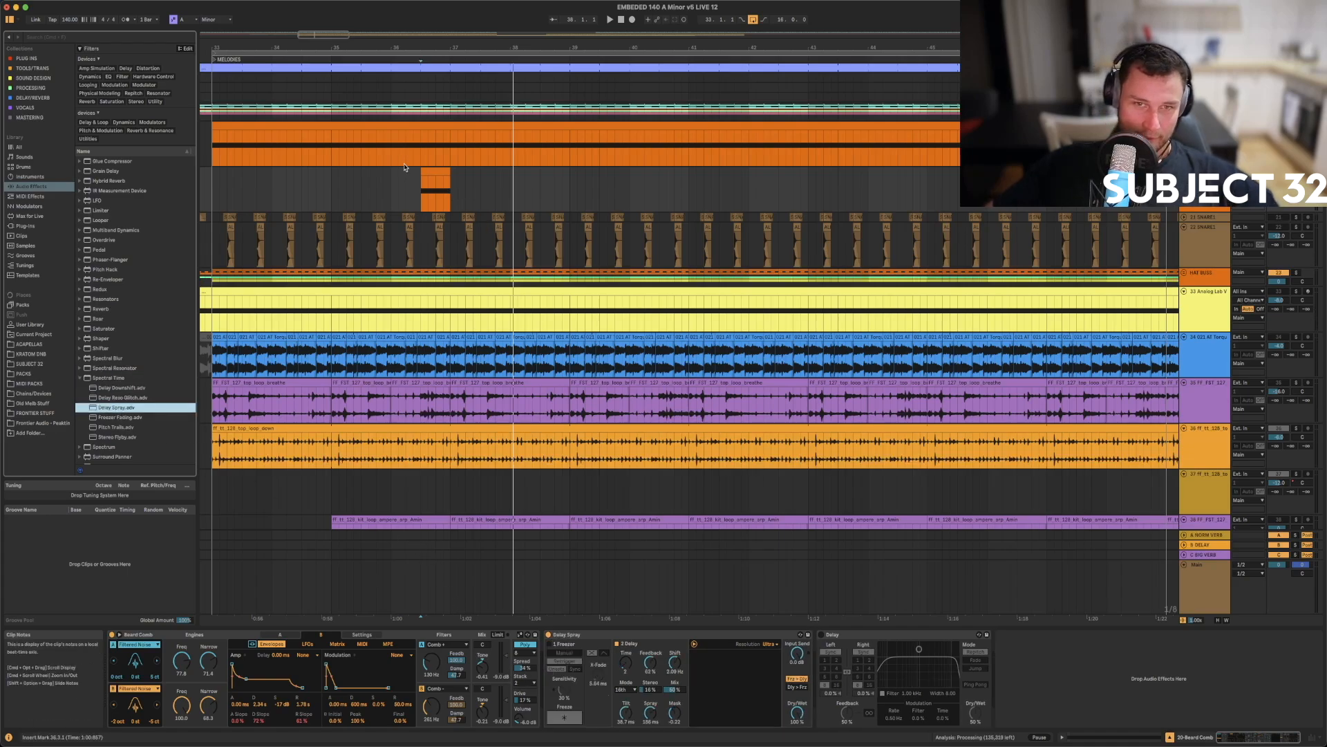
click(423, 193)
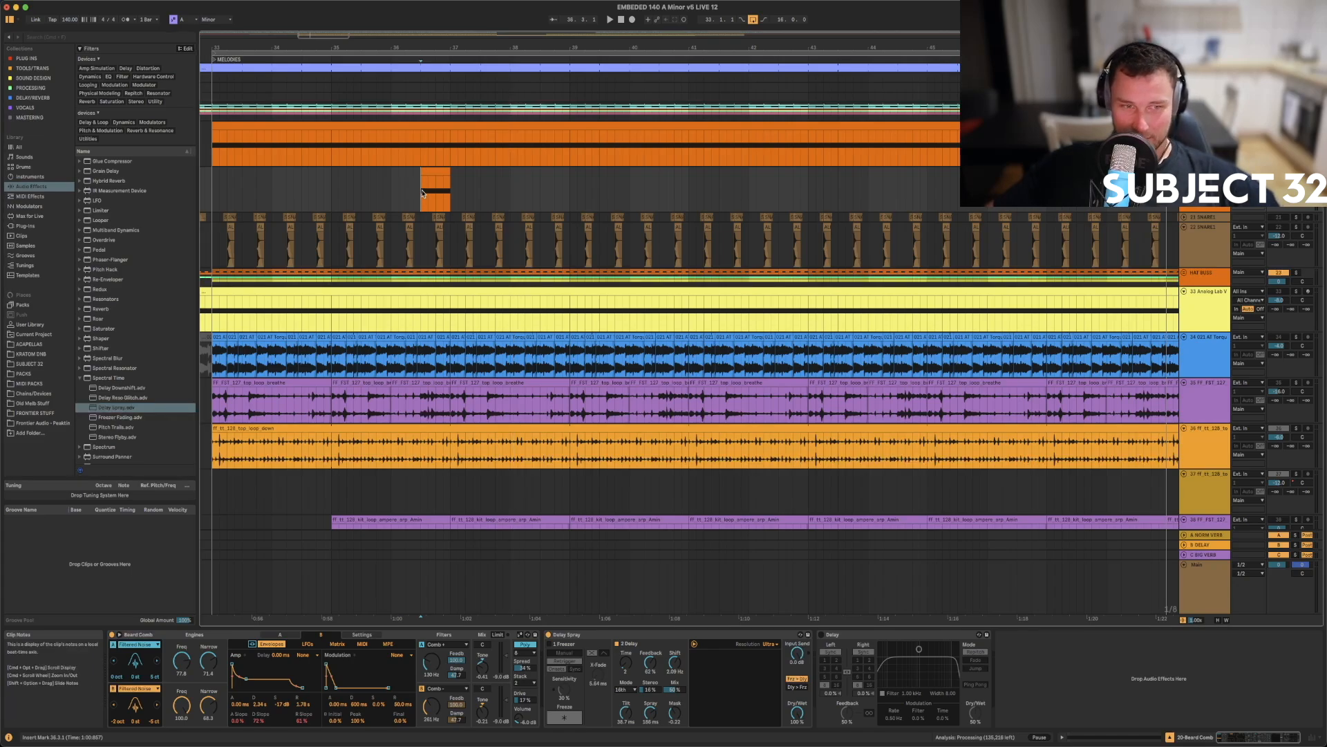
key(space)
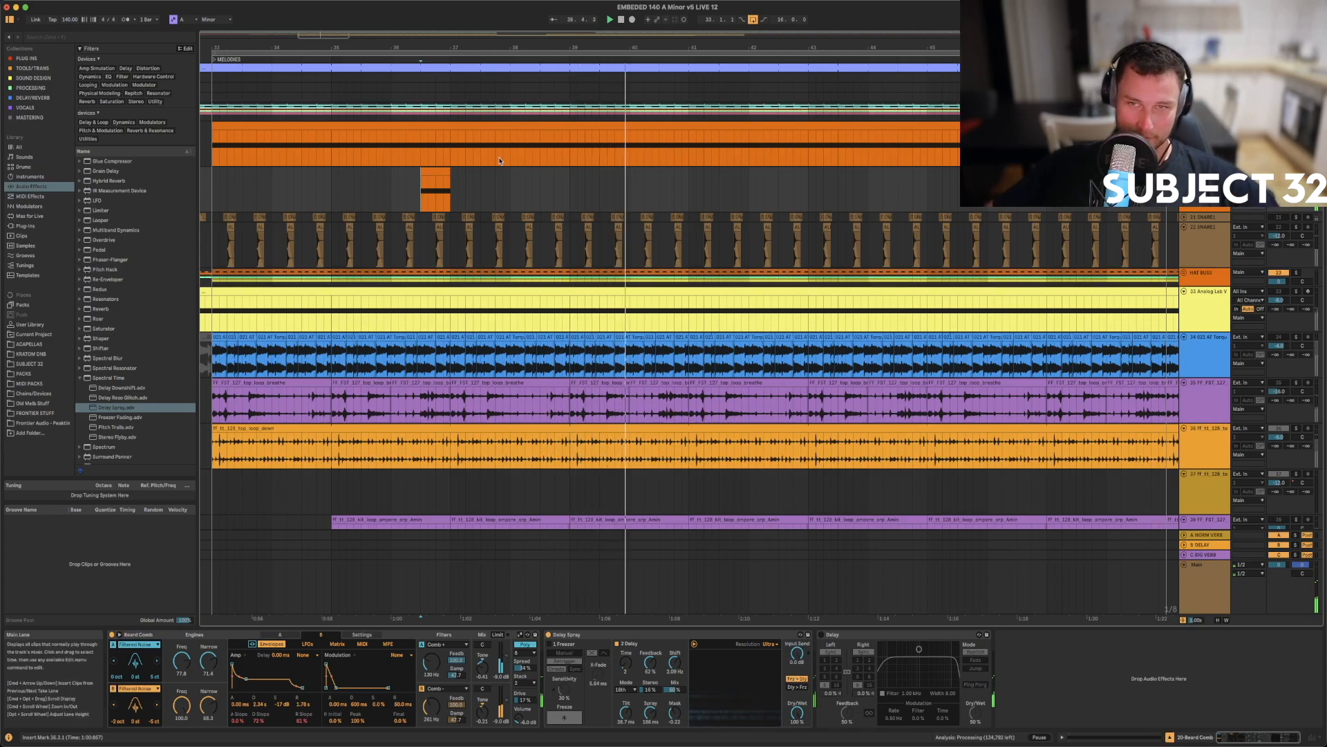
key(space)
key(space)
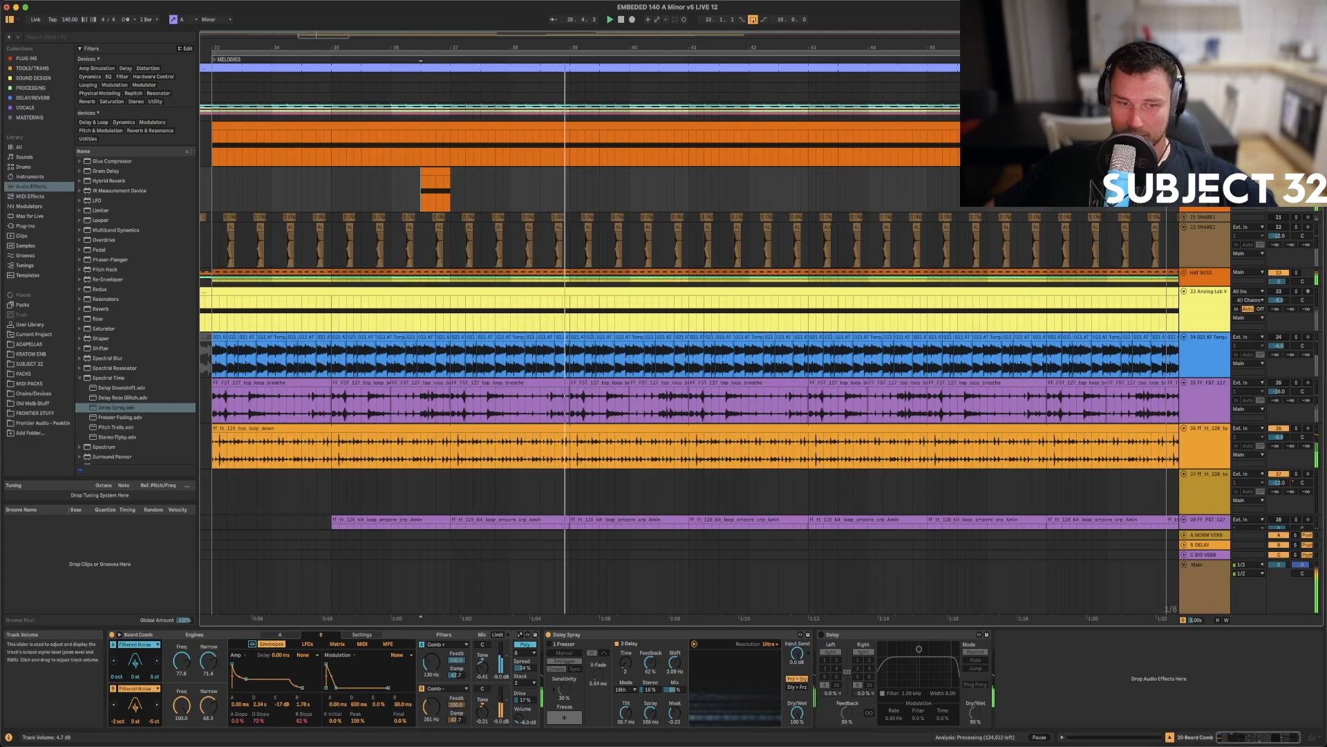
- Duplicate the eight-bar Beard Comb section from bar 33 to bar 41 once, and switch off the arrangement loop
drag(696, 47, 445, 42)
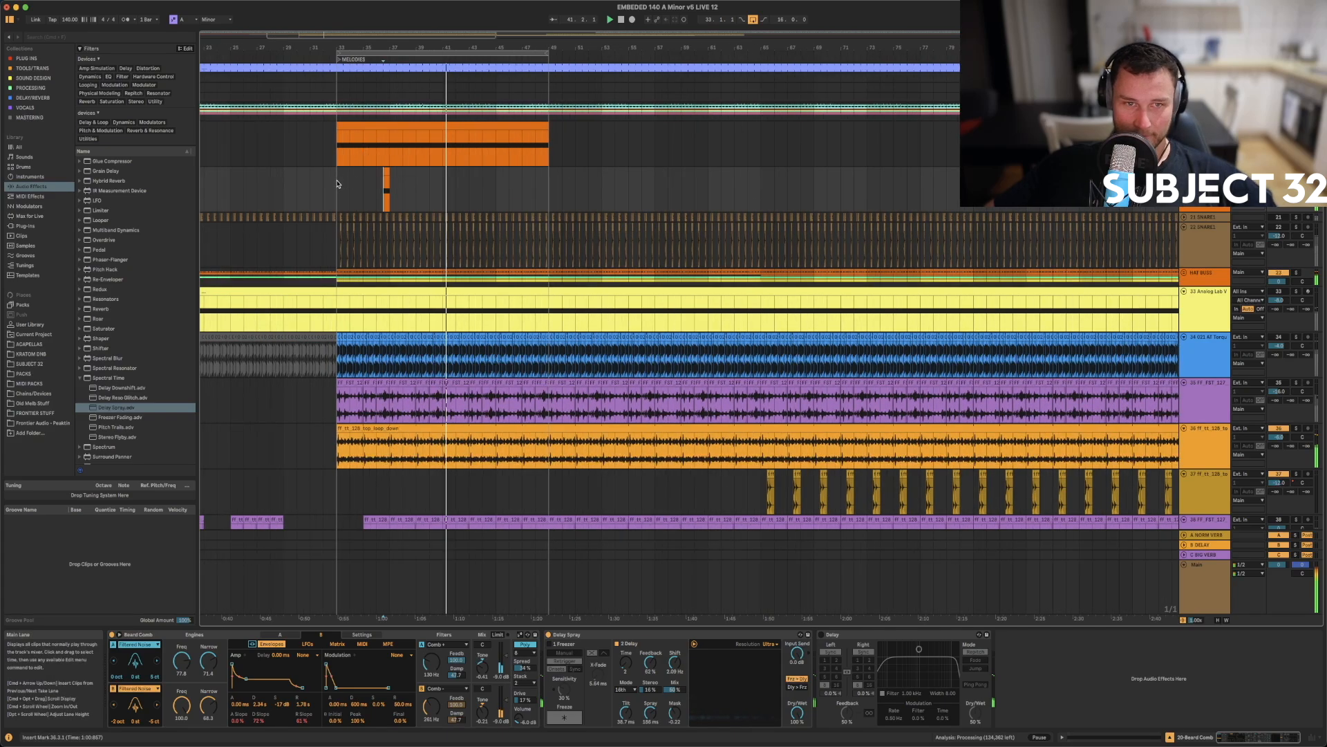
scroll(366, 166, down, 2)
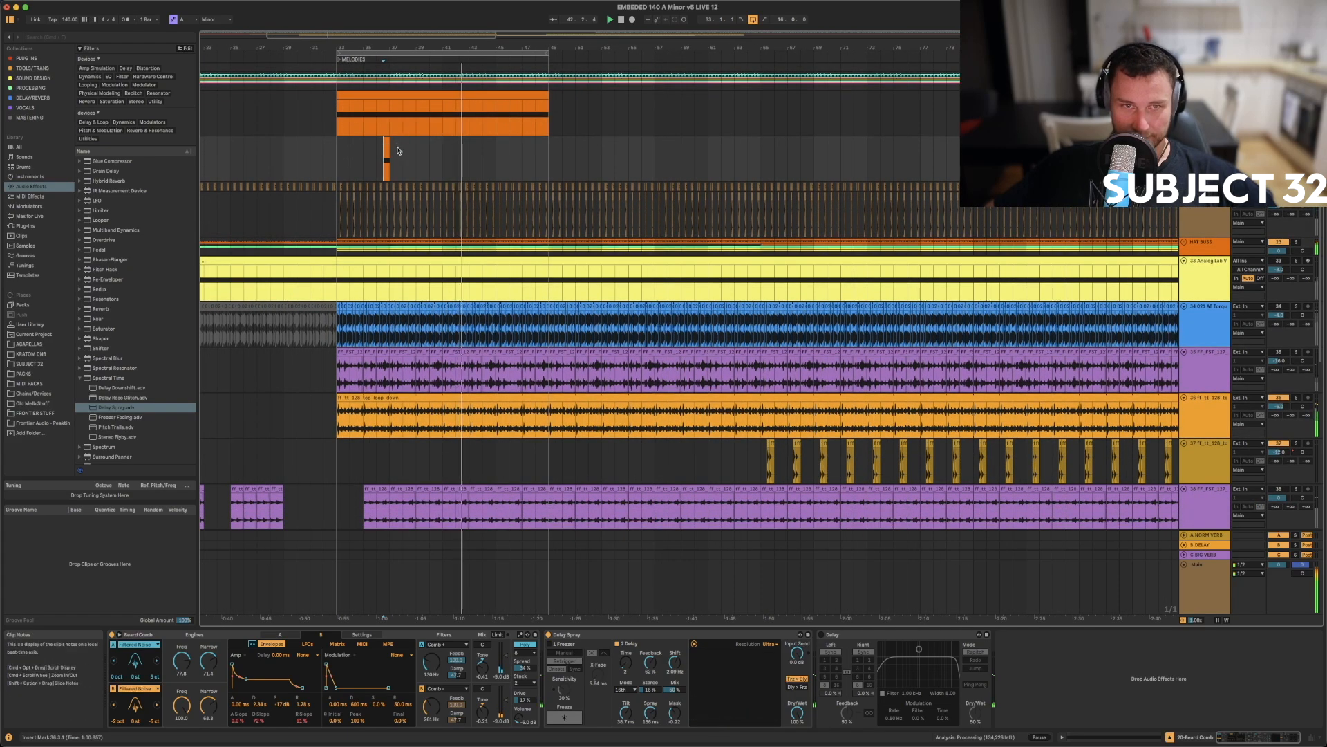
drag(443, 153, 343, 166)
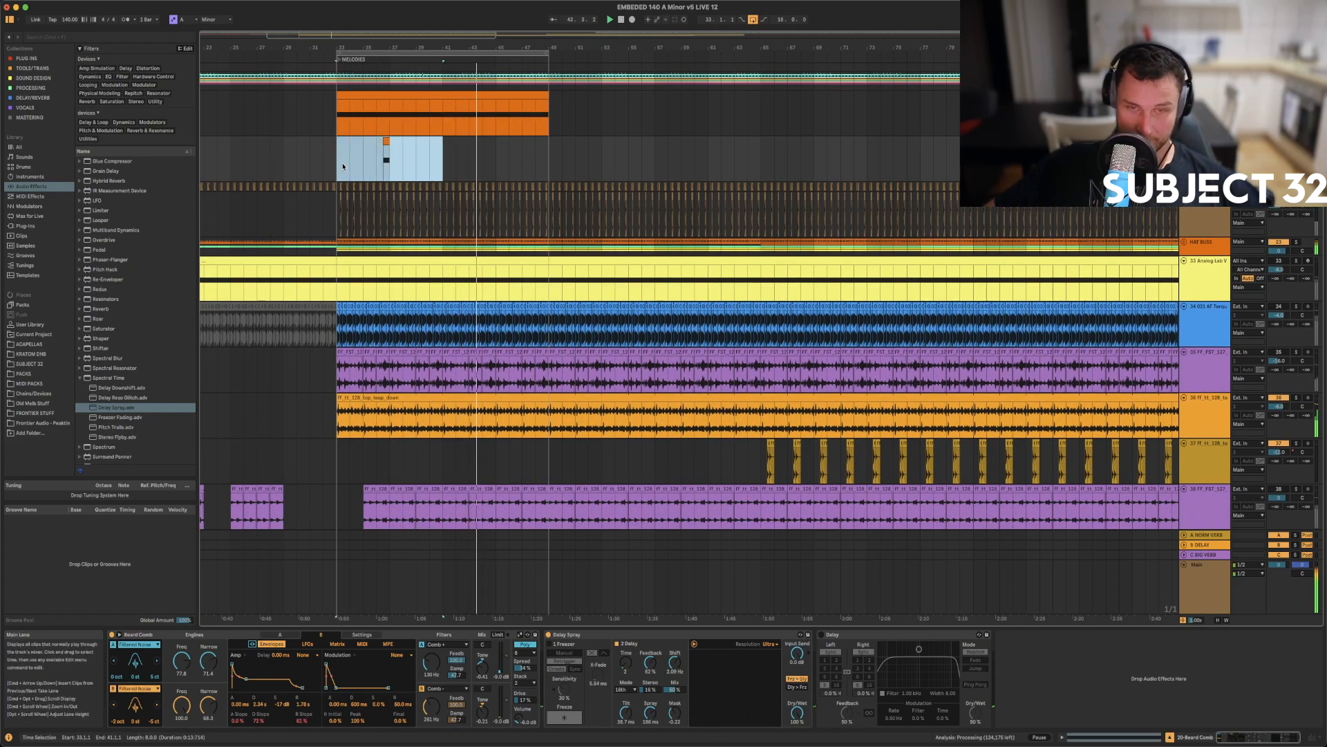
key(super+d)
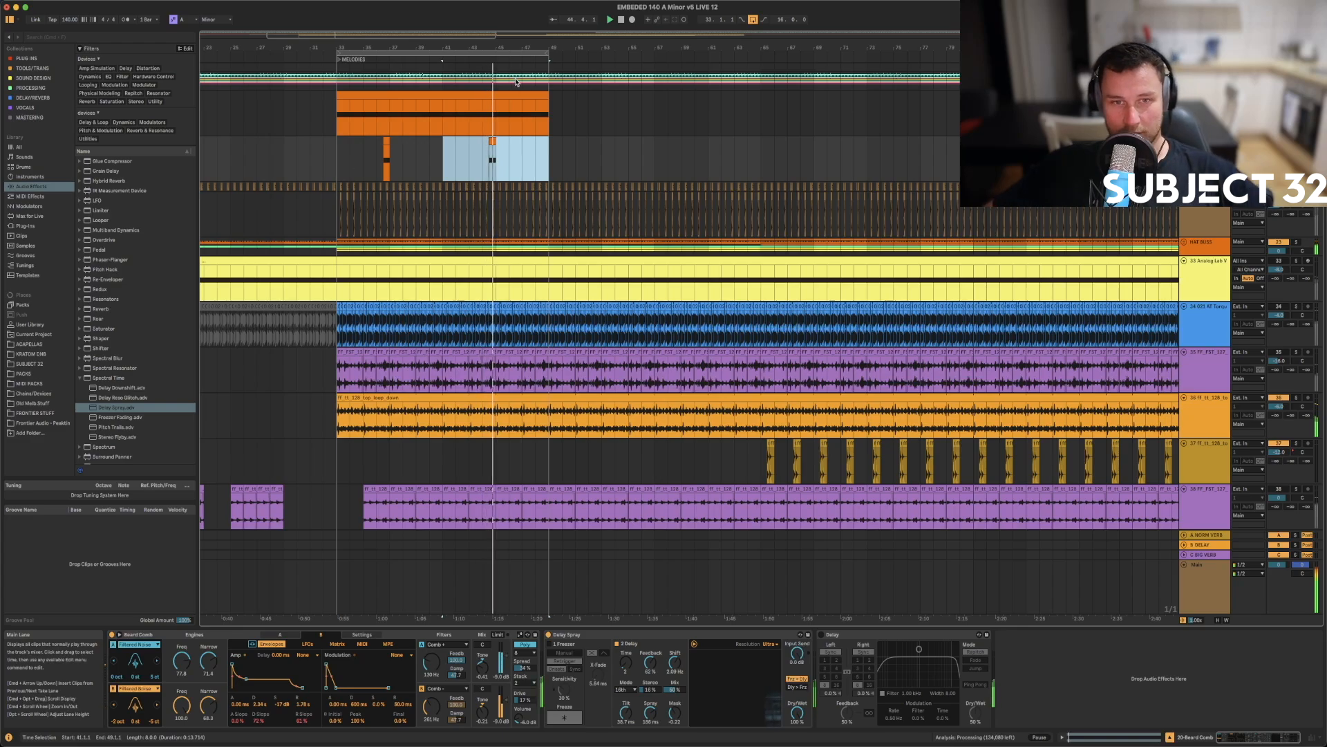
click(753, 19)
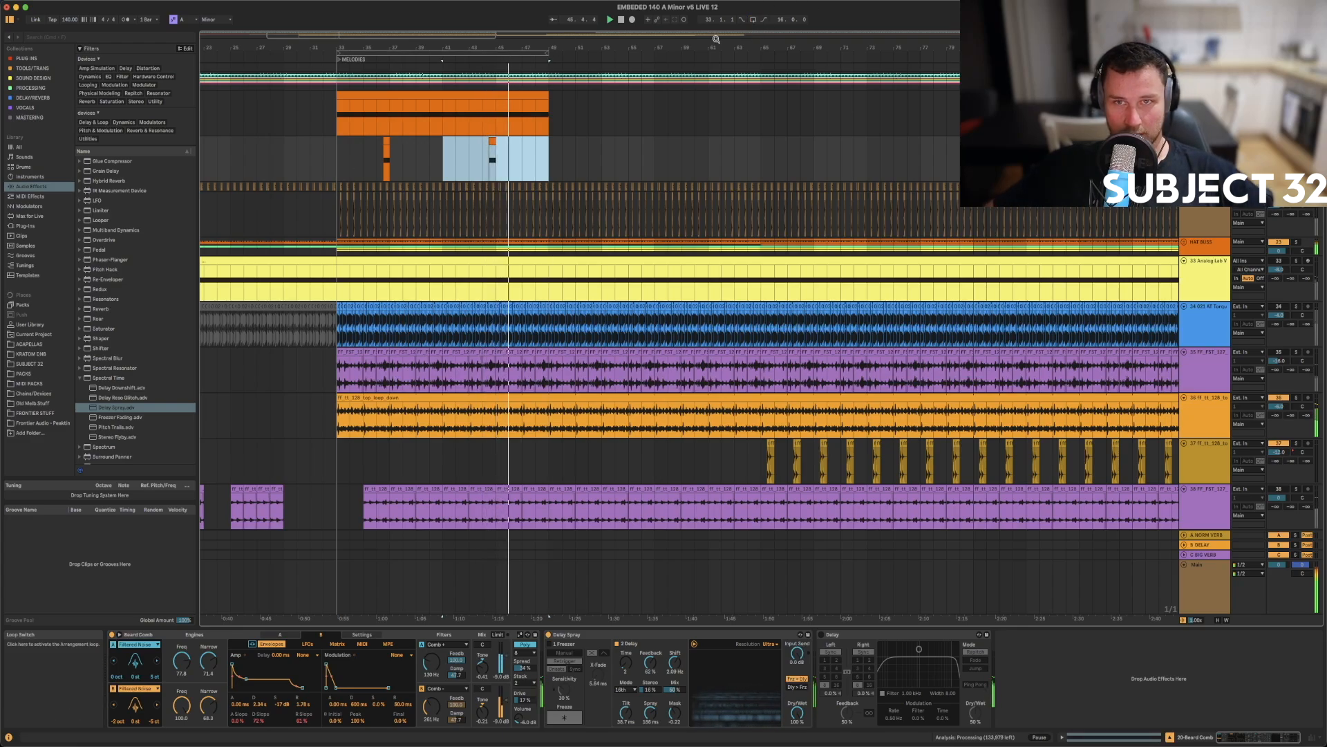
- Duplicate the 16-bar Beard Comb section from bar 33 to bar 49 four times, then undo the last duplicate
scroll(347, 145, up, 2)
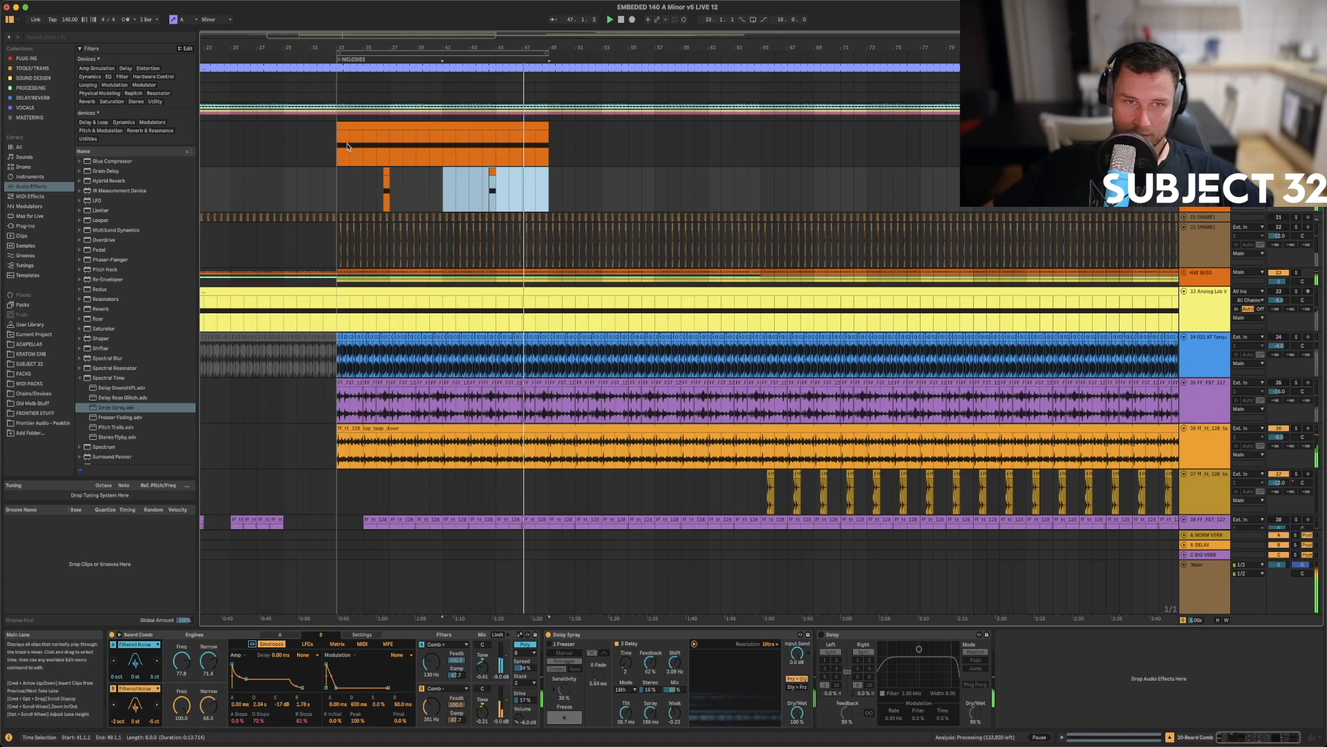
drag(338, 188, 546, 193)
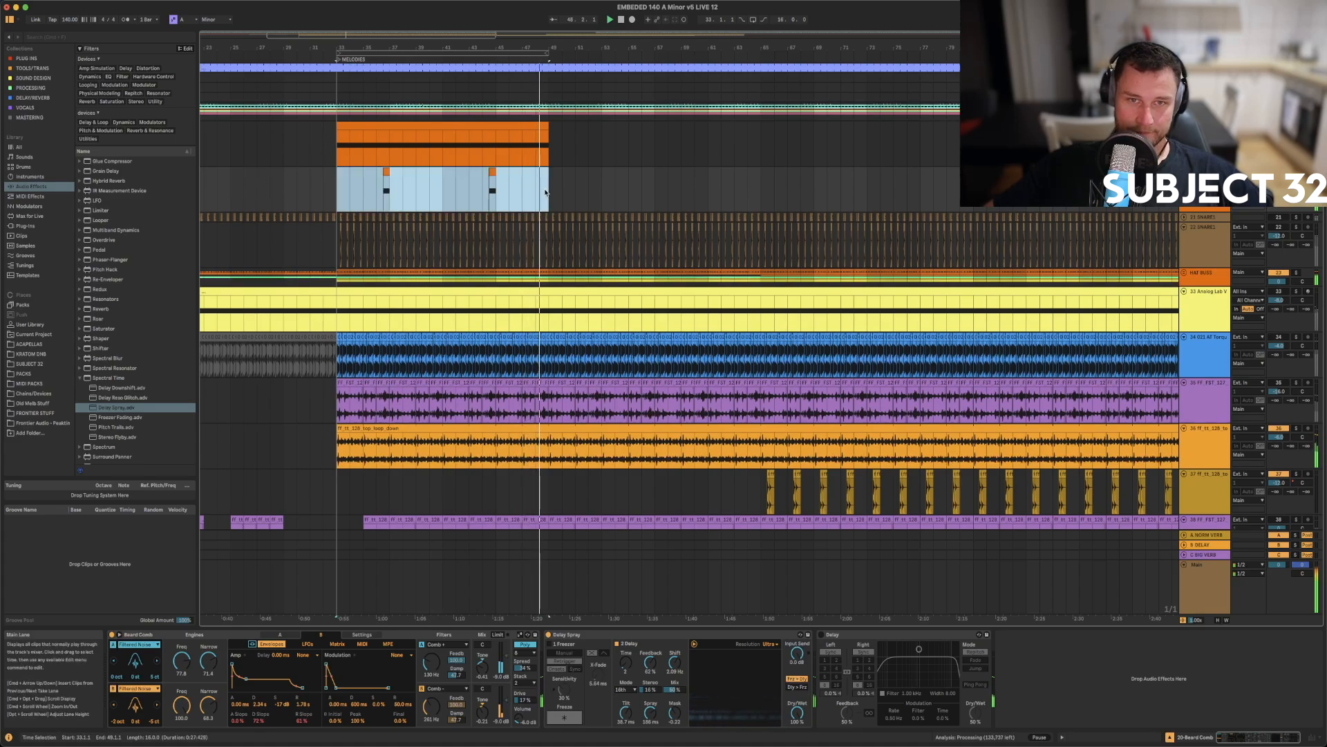
key(super+d)
key(super+d)
key(super+d)
key(super+d)
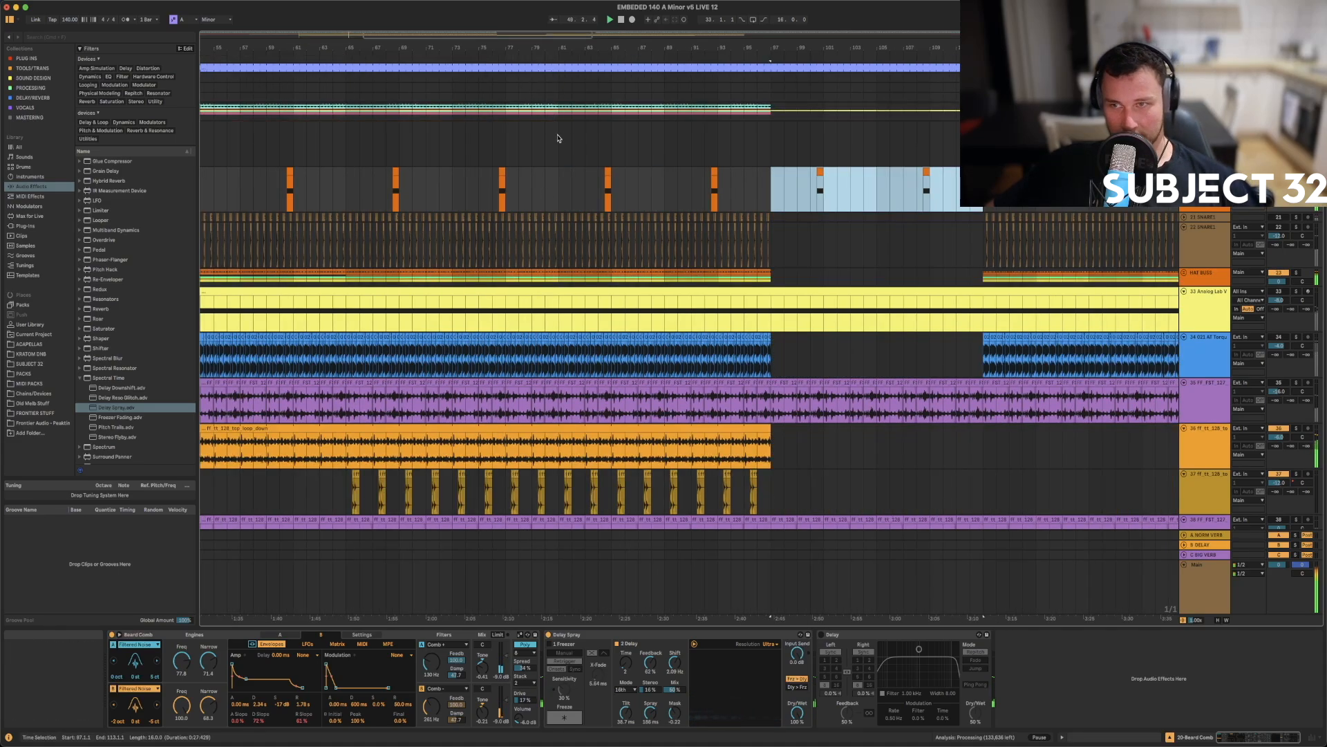
drag(691, 45, 649, 46)
key(super+z)
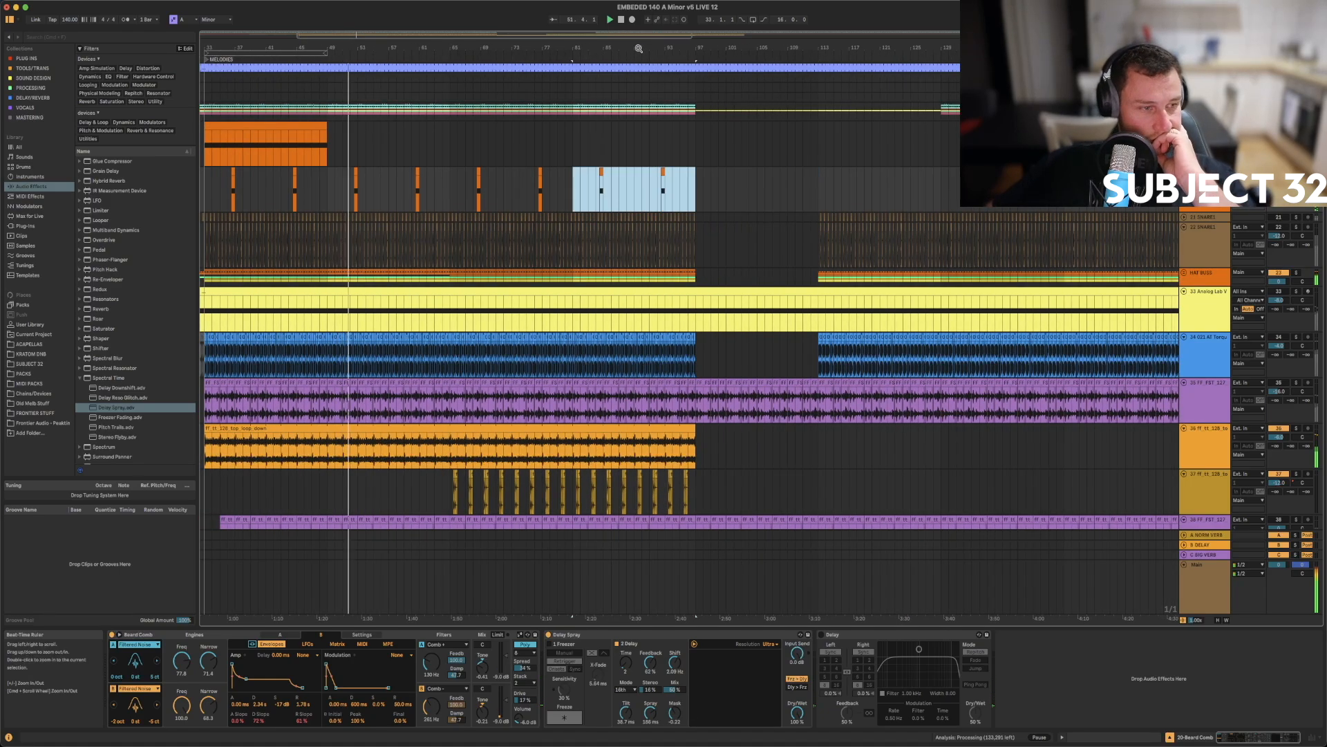
- Solo the Beard Comb track
drag(639, 49, 714, 49)
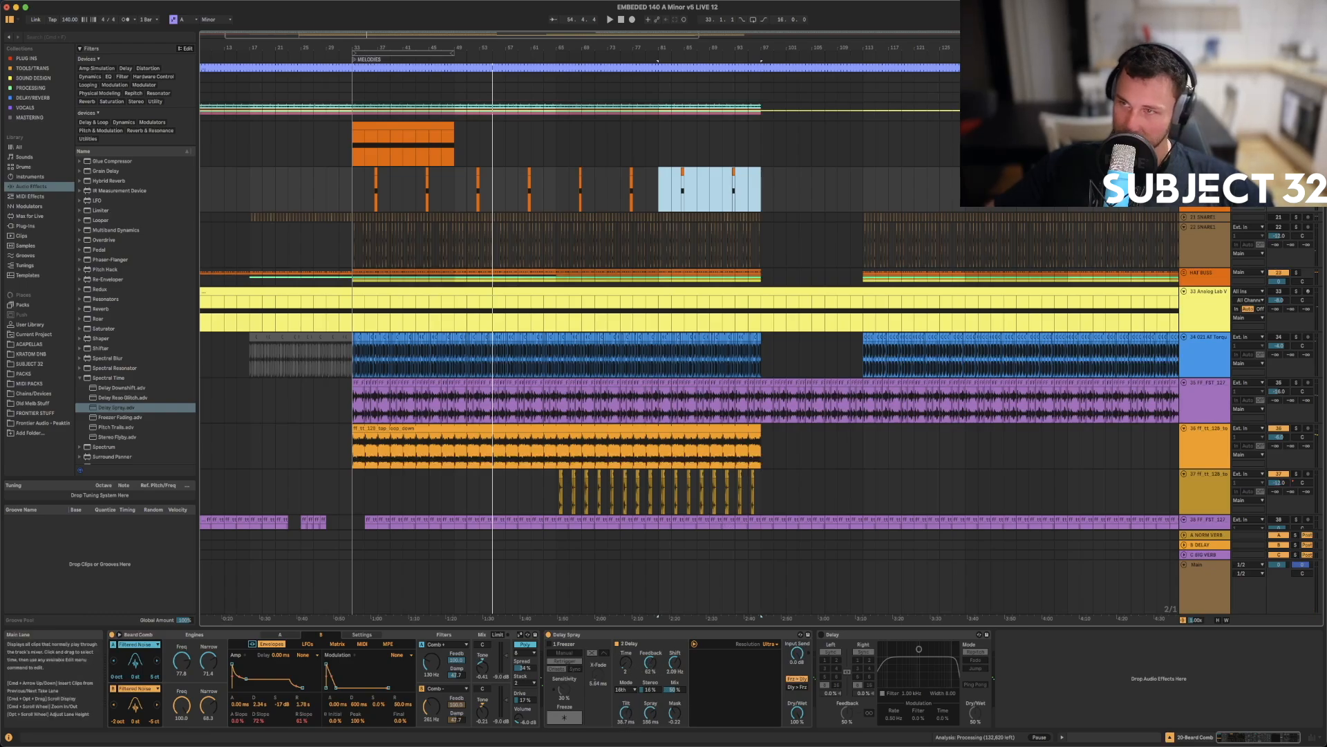
click(1296, 171)
drag(370, 44, 430, 269)
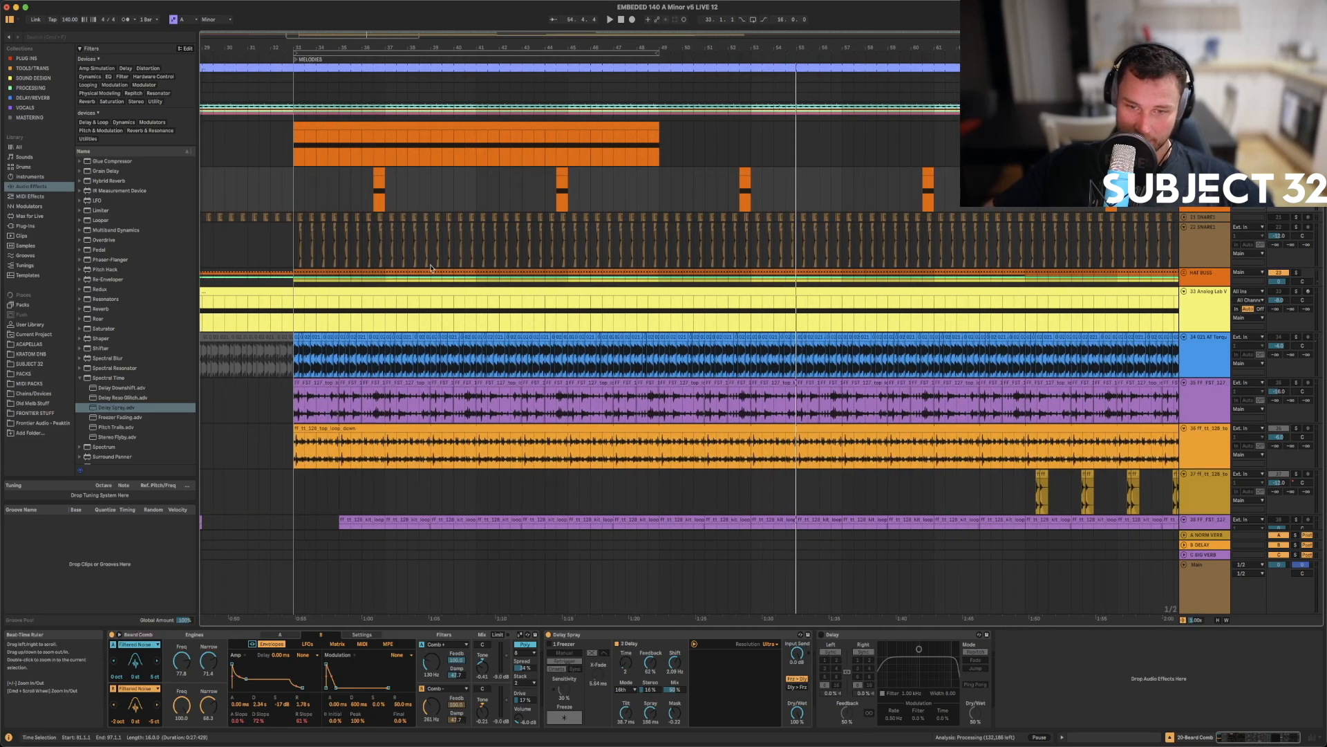
- Duplicate the Delay Spray device with the original deactivated and collapsed, and delete the unused Delay effect
click(653, 635)
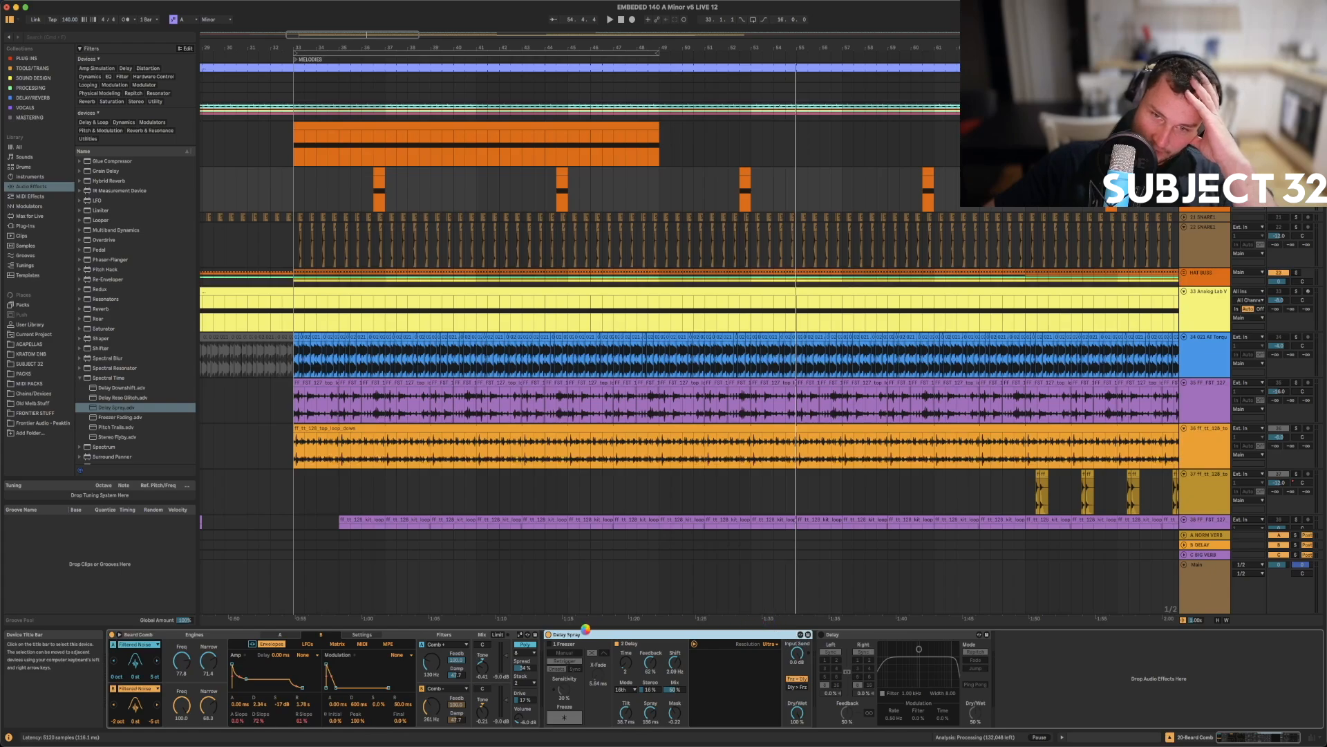
key(super+d)
click(549, 635)
double_click(570, 635)
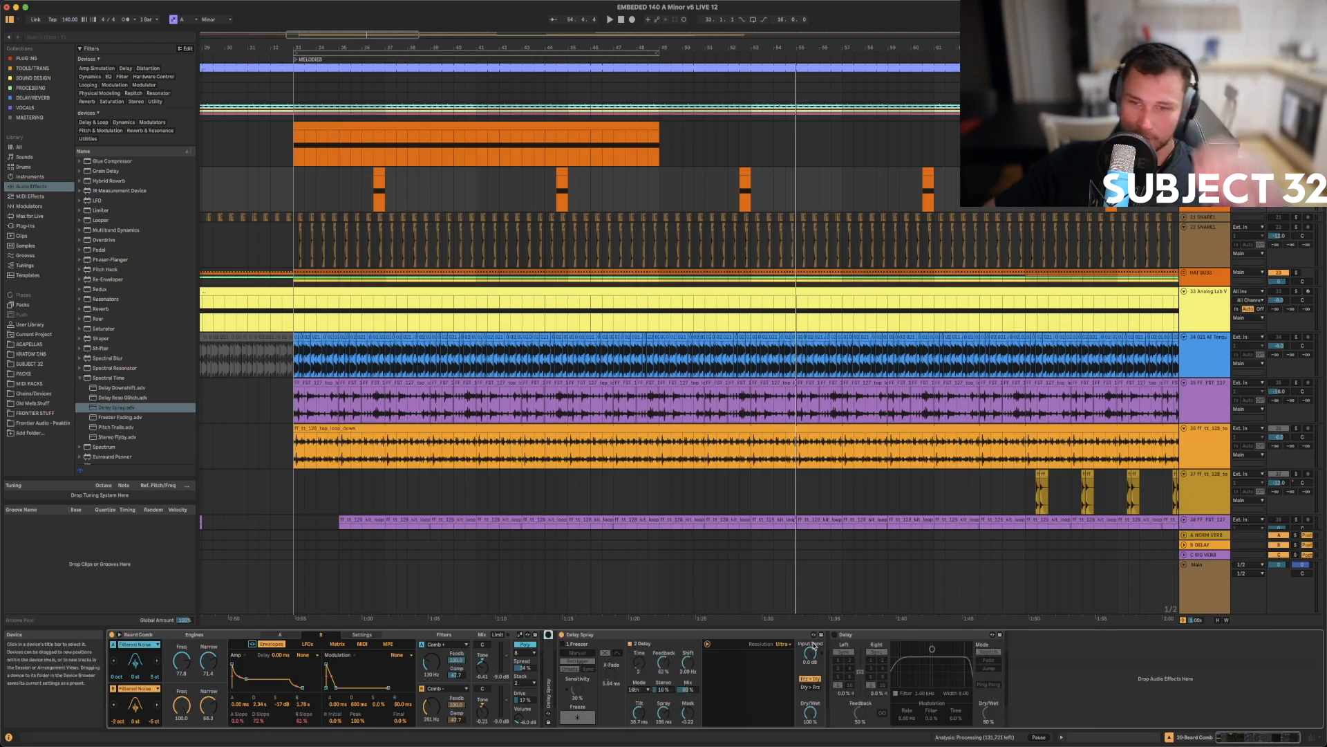
click(854, 636)
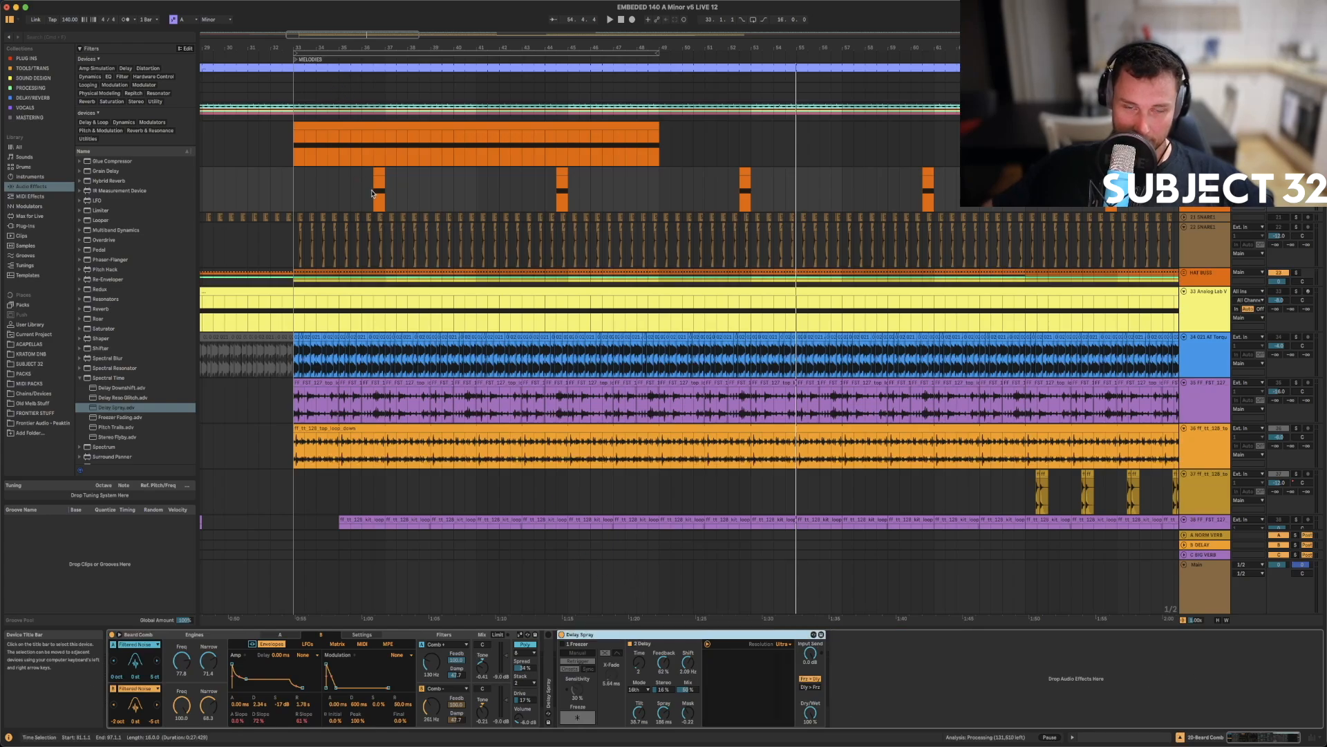
key(Delete)
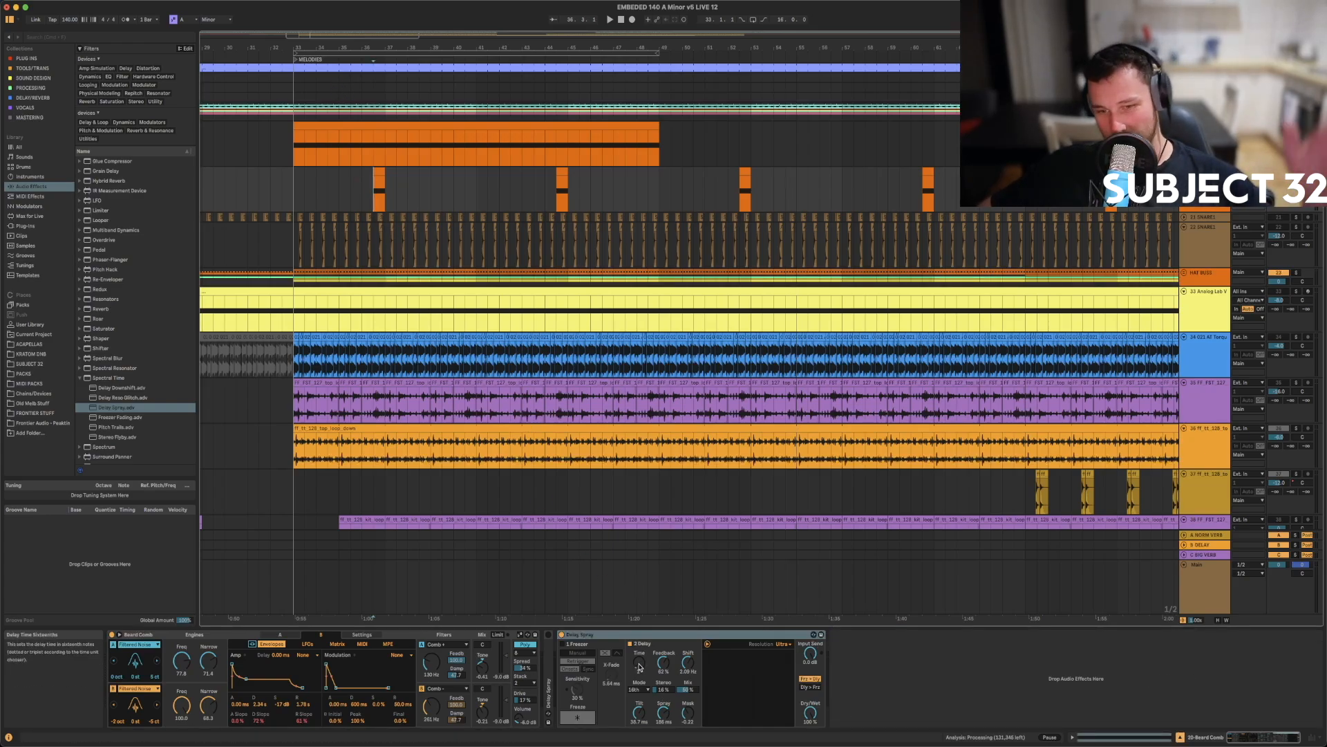
- Play the Beard Comb stabs and set the second Delay Spray's feedback to 71% and tilt to 2.00 s
click(639, 667)
key(space)
drag(663, 663, 663, 654)
drag(639, 713, 639, 674)
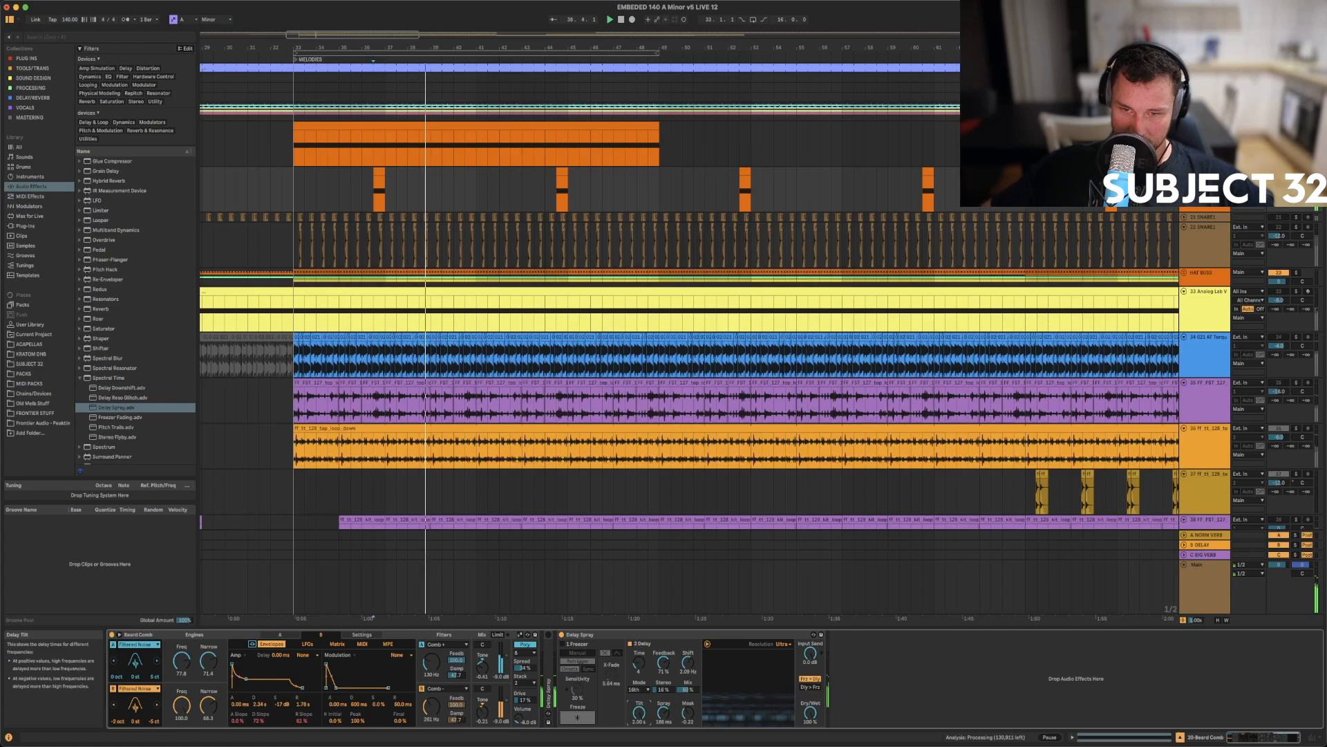
- Set the second Delay Spray's resolution to High, spray to 337 ms and mask to -1.00, then collapse the device
click(782, 643)
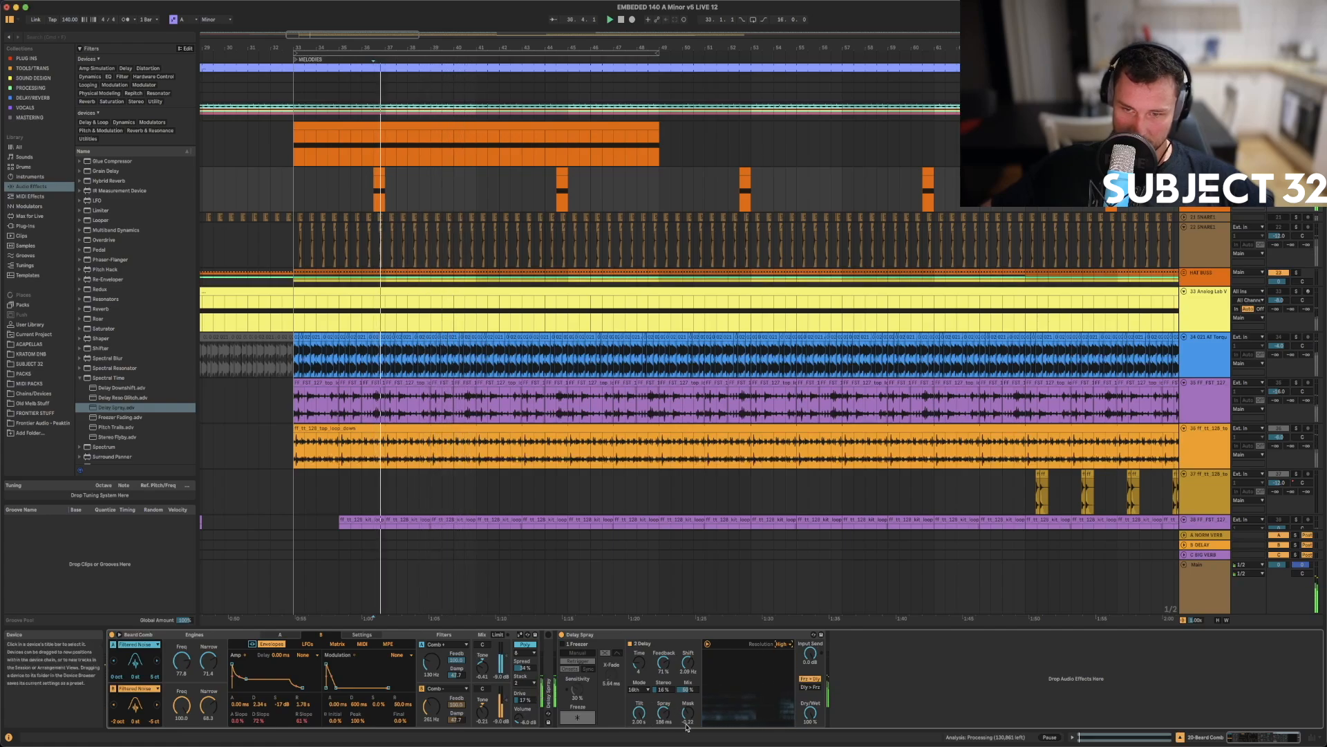
drag(662, 721, 663, 691)
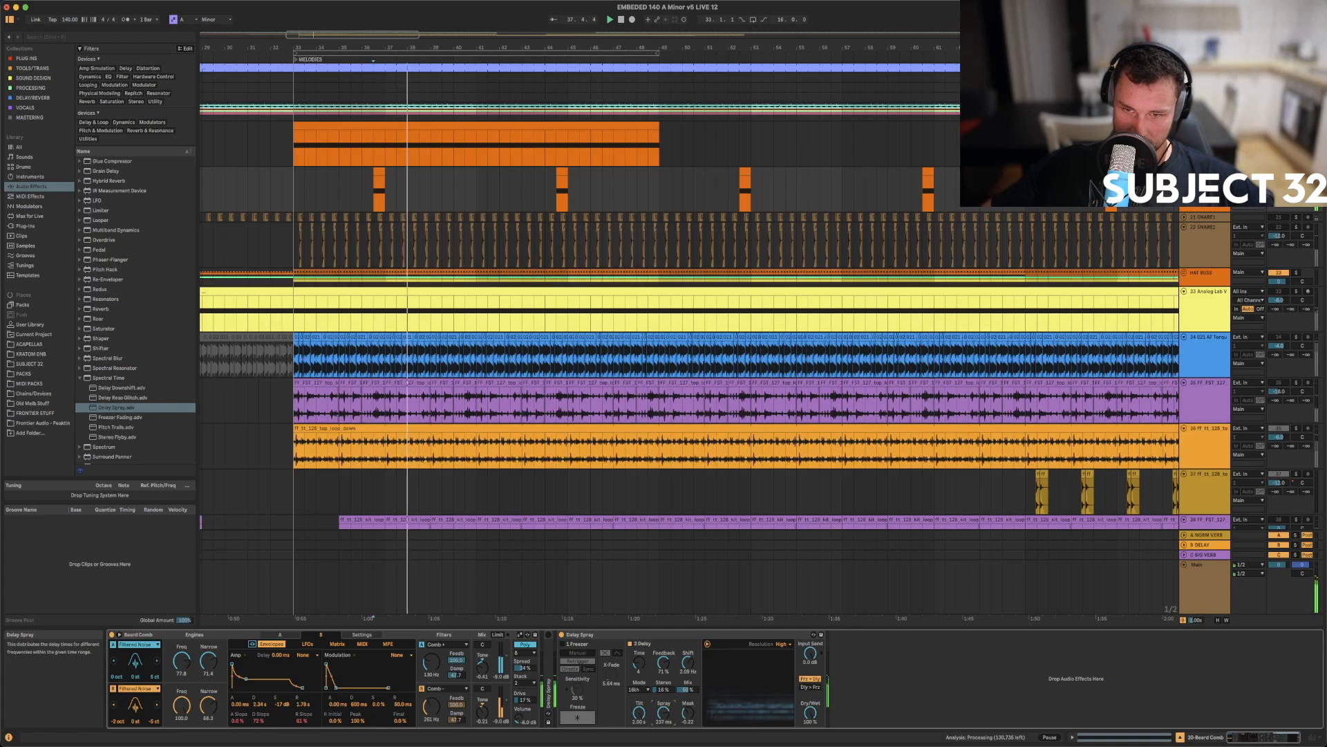
drag(690, 712, 690, 741)
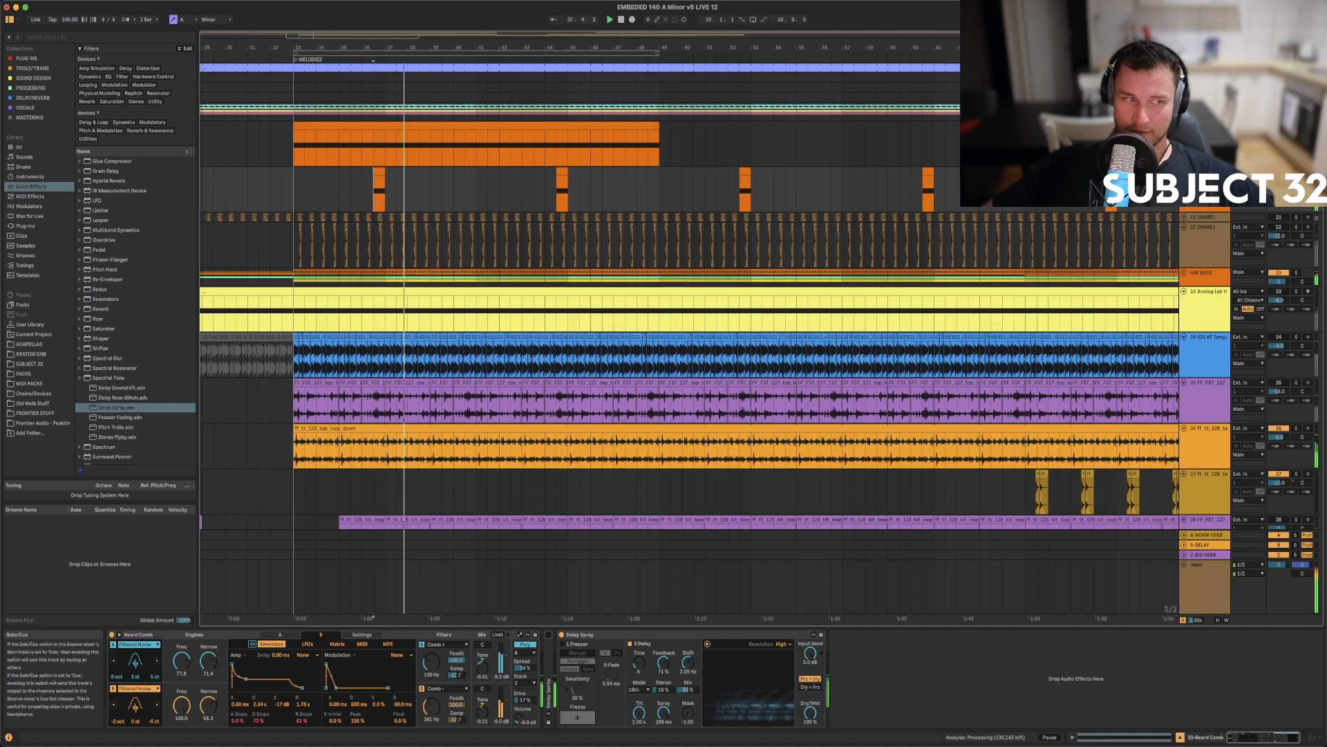
double_click(576, 635)
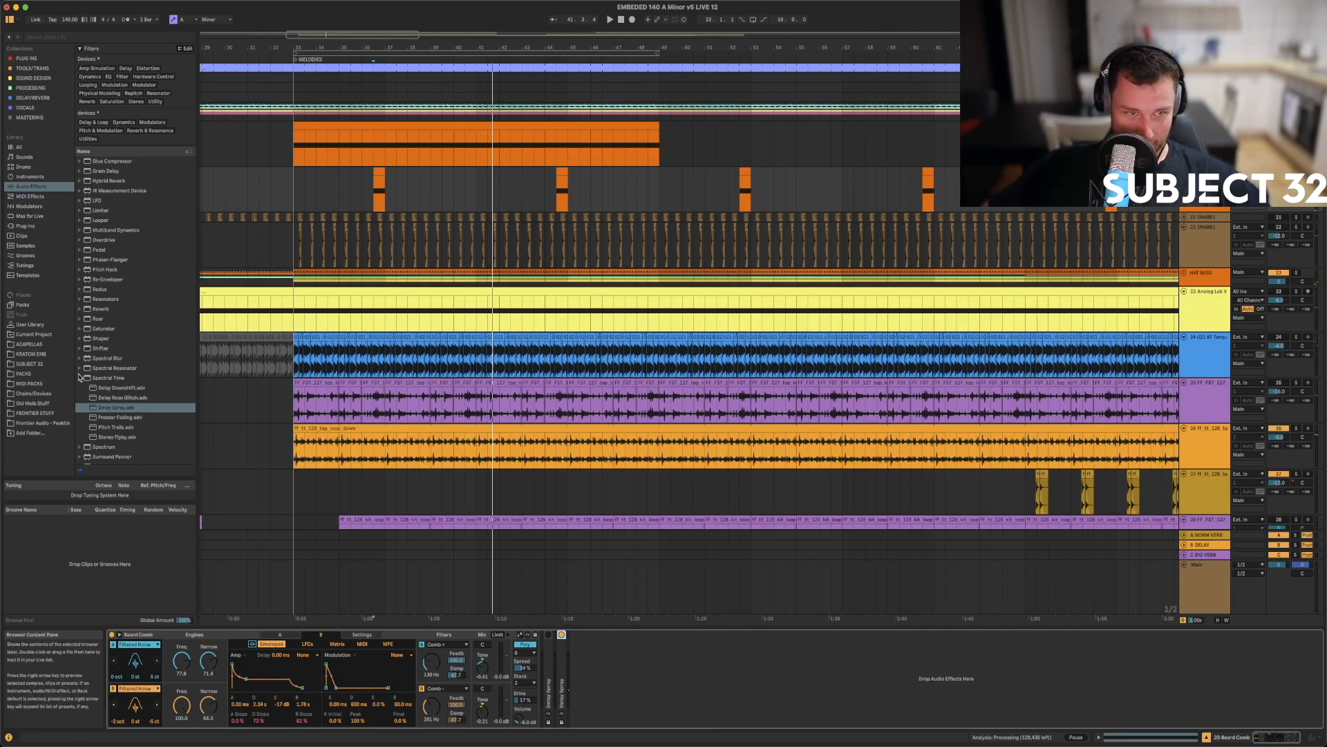
- Add a CV Envelope Follower after the Delay Spray devices, set its mode to Trigger and raise the trigger threshold during playback
click(107, 131)
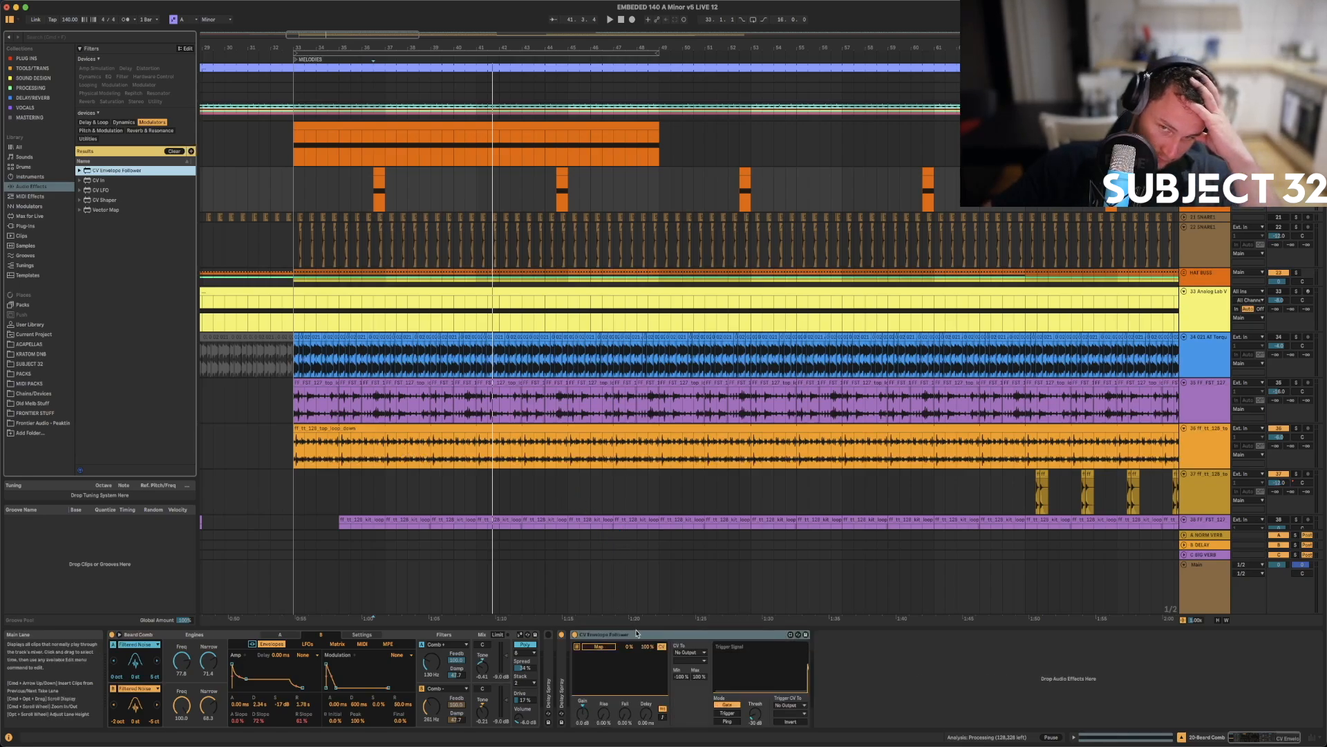
key(space)
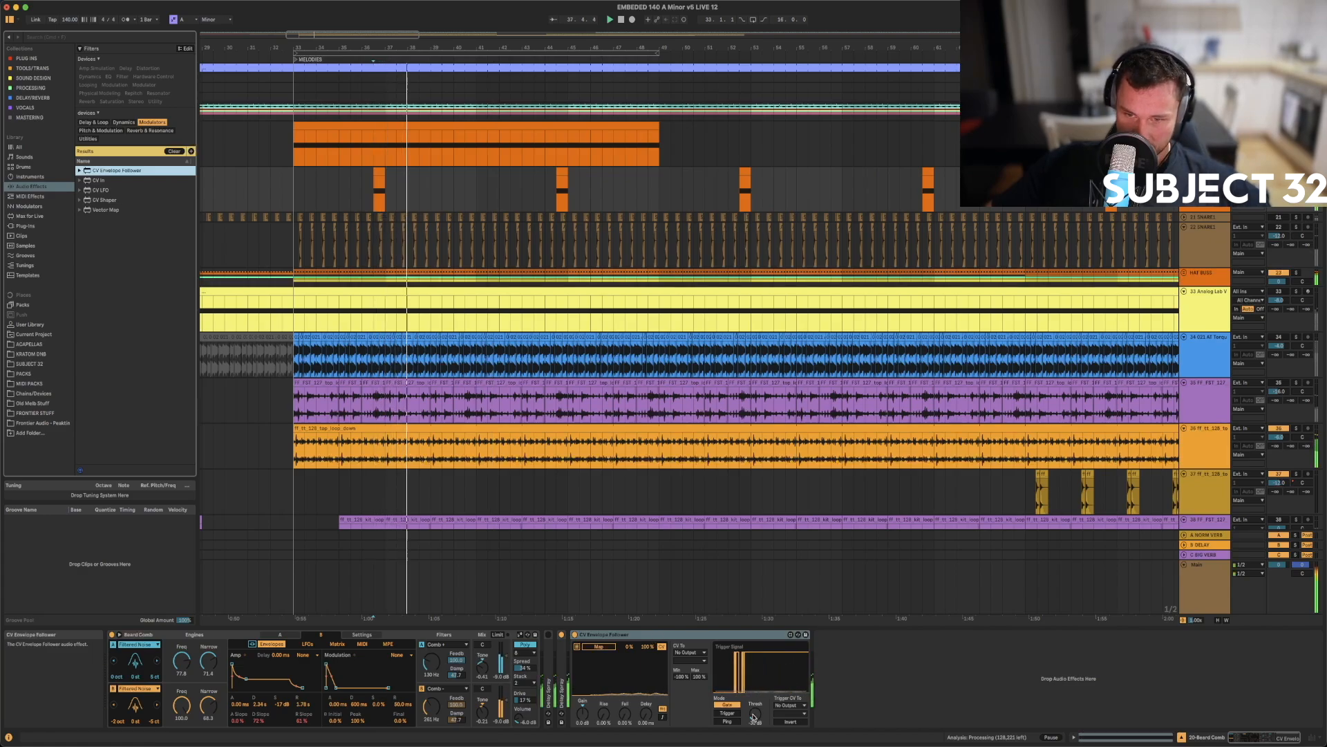
click(727, 713)
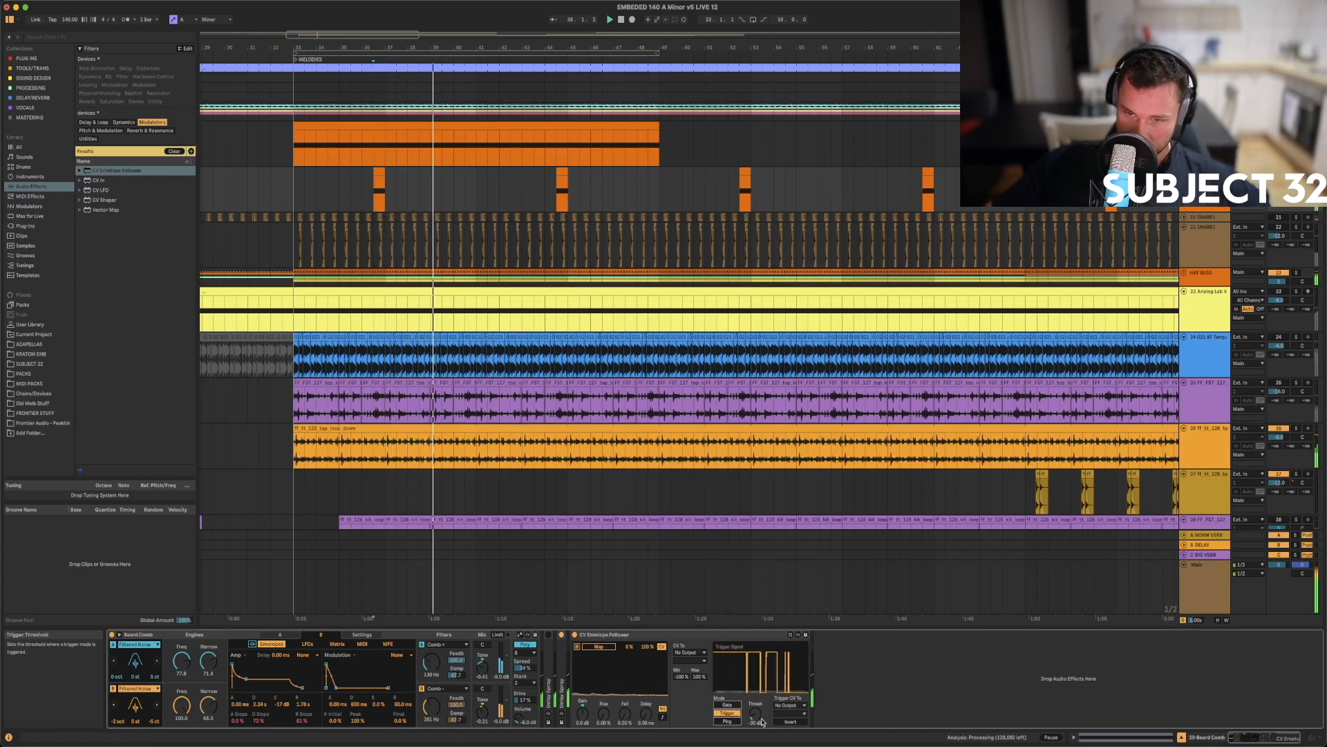
key(space)
key(space)
drag(758, 718, 759, 695)
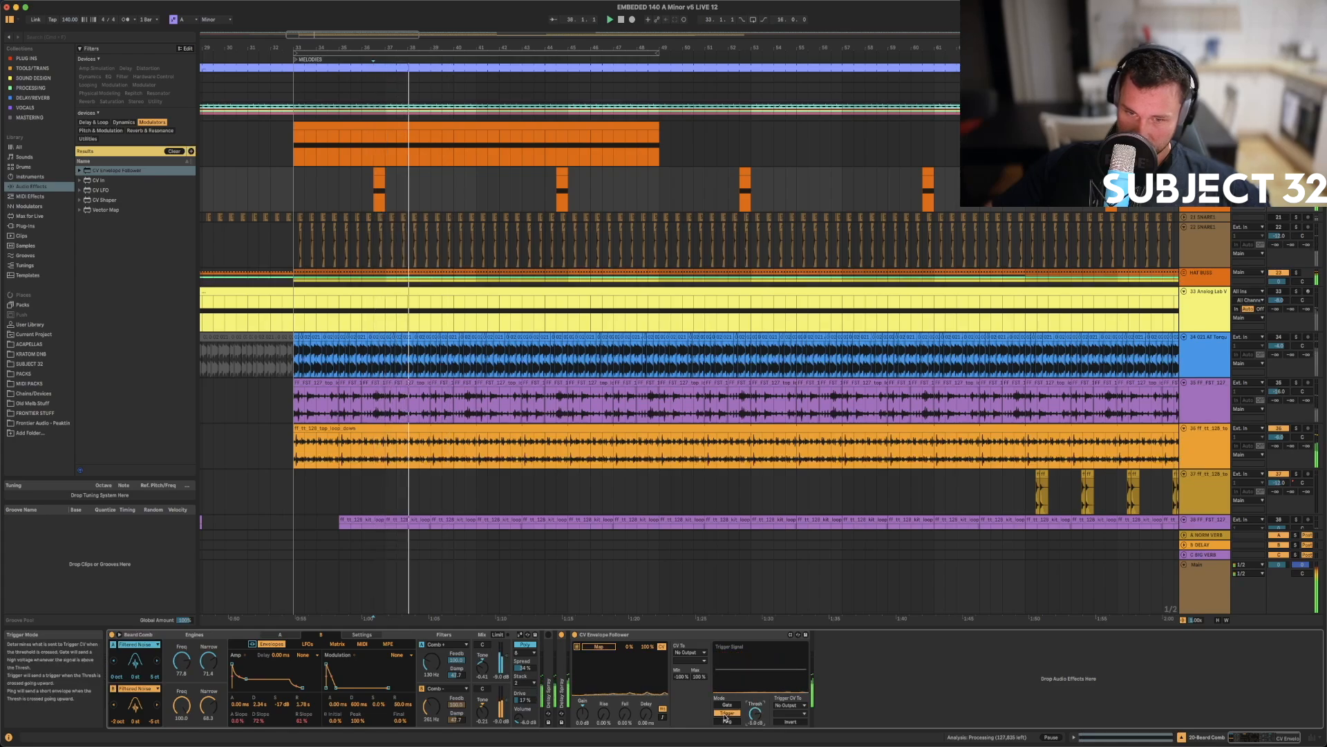
- Map the CV Envelope Follower to the frequency of Meld's filter A and narrow the mapping's minimum and maximum range while playing
click(576, 636)
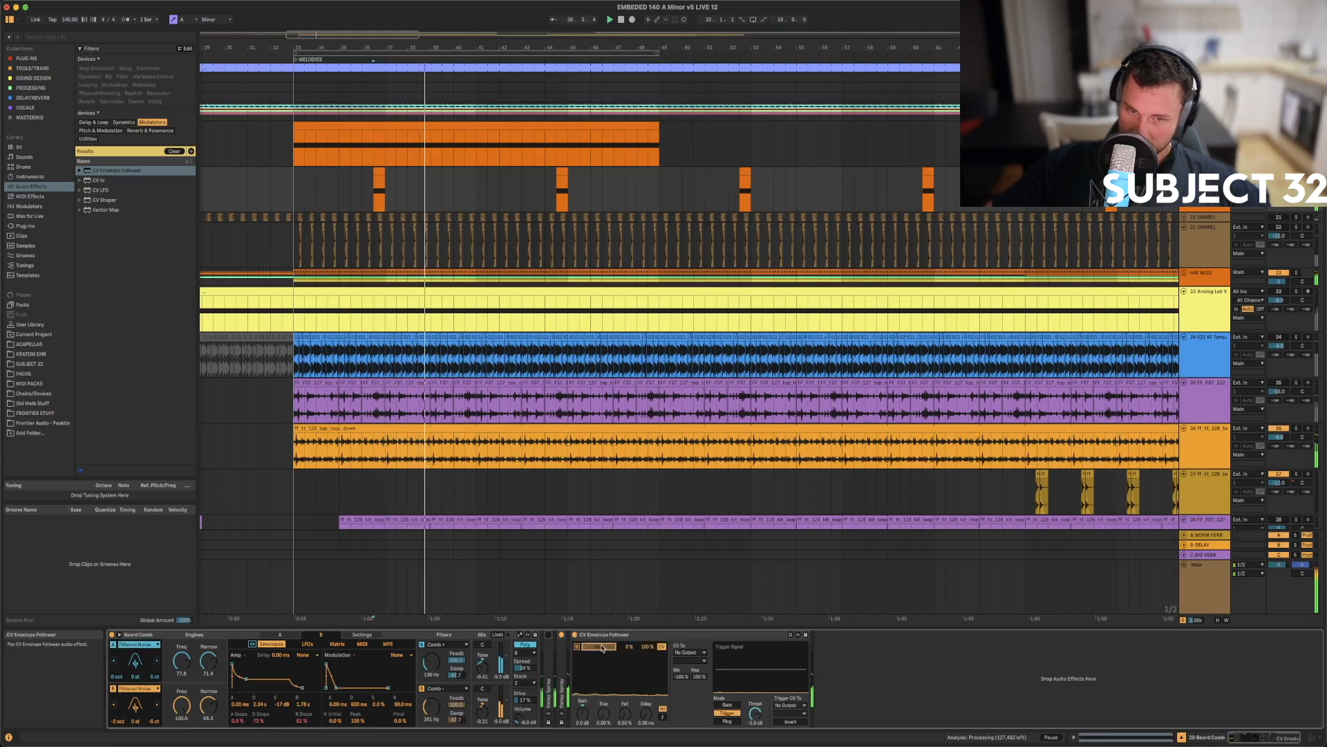
click(575, 636)
click(431, 662)
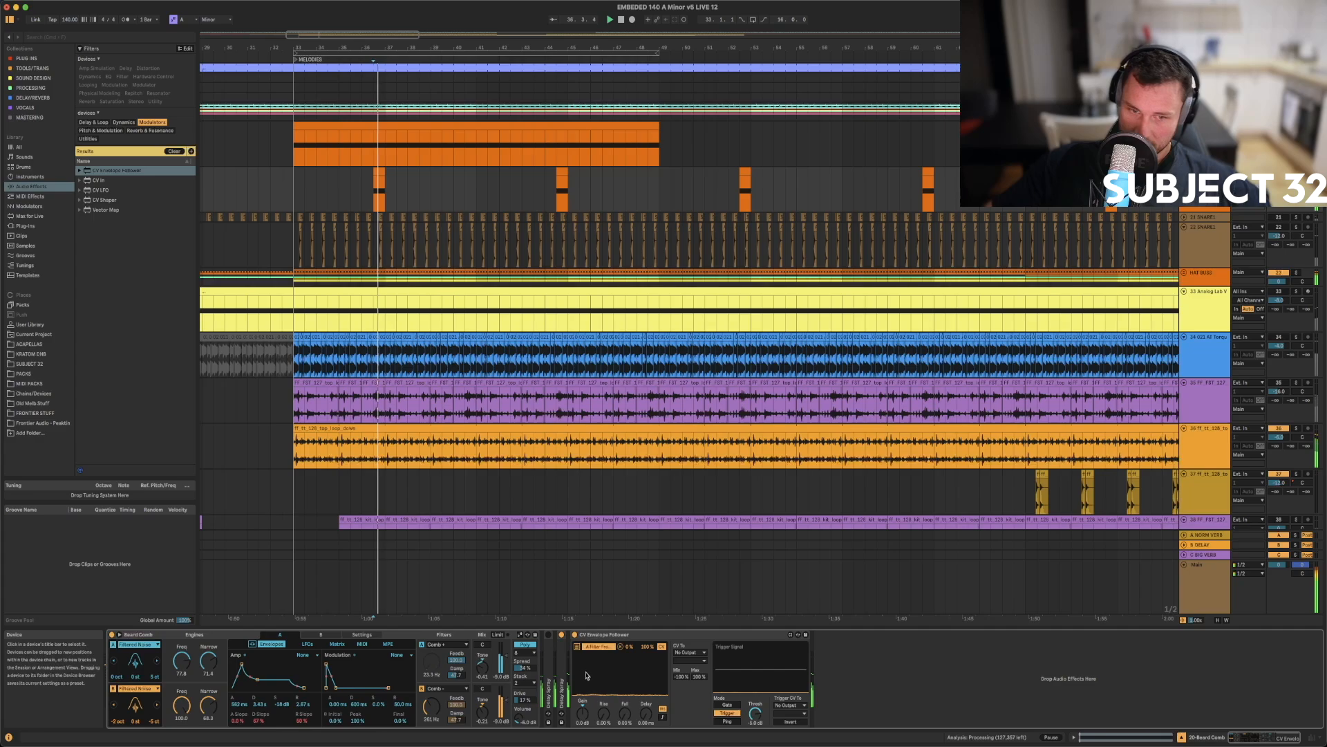
drag(647, 647, 647, 715)
key(space)
key(space)
click(630, 646)
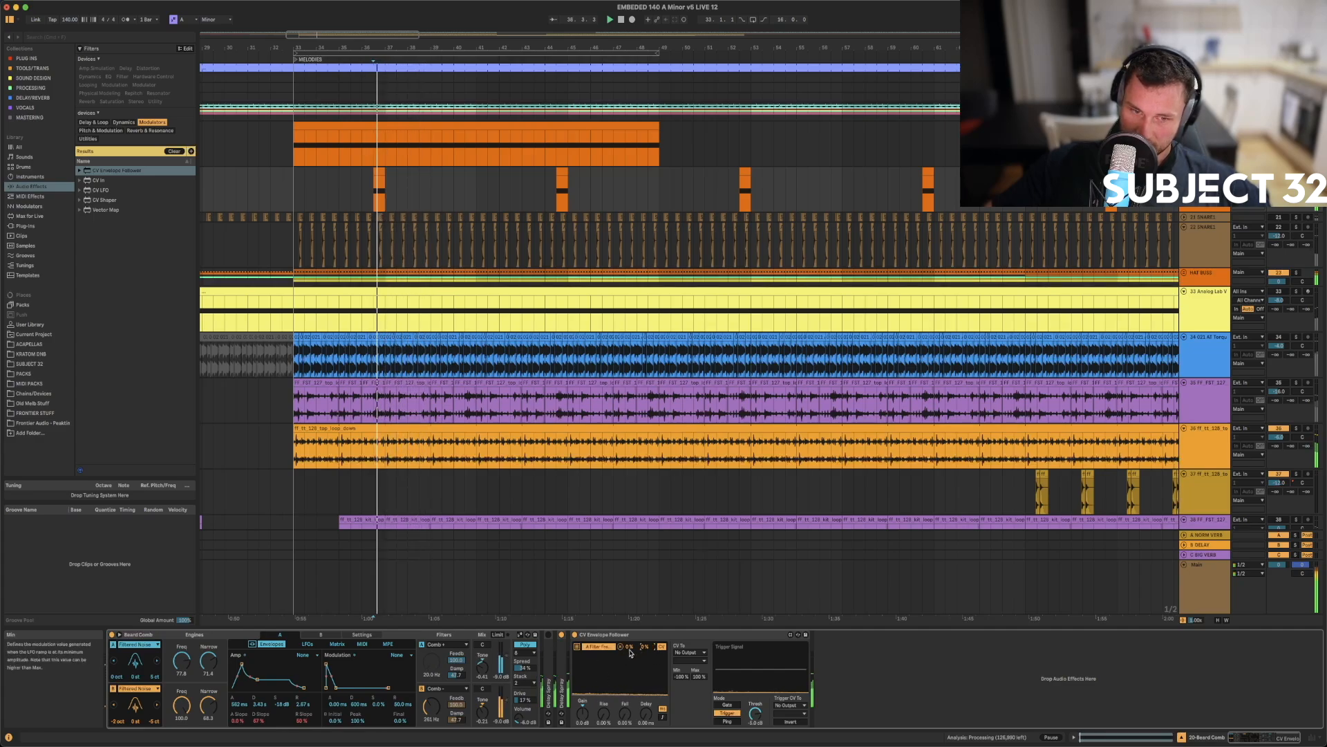
mouse_move(629, 647)
mouse_down()
mouse_move(630, 625)
mouse_move(647, 619)
mouse_up()
key(space)
key(space)
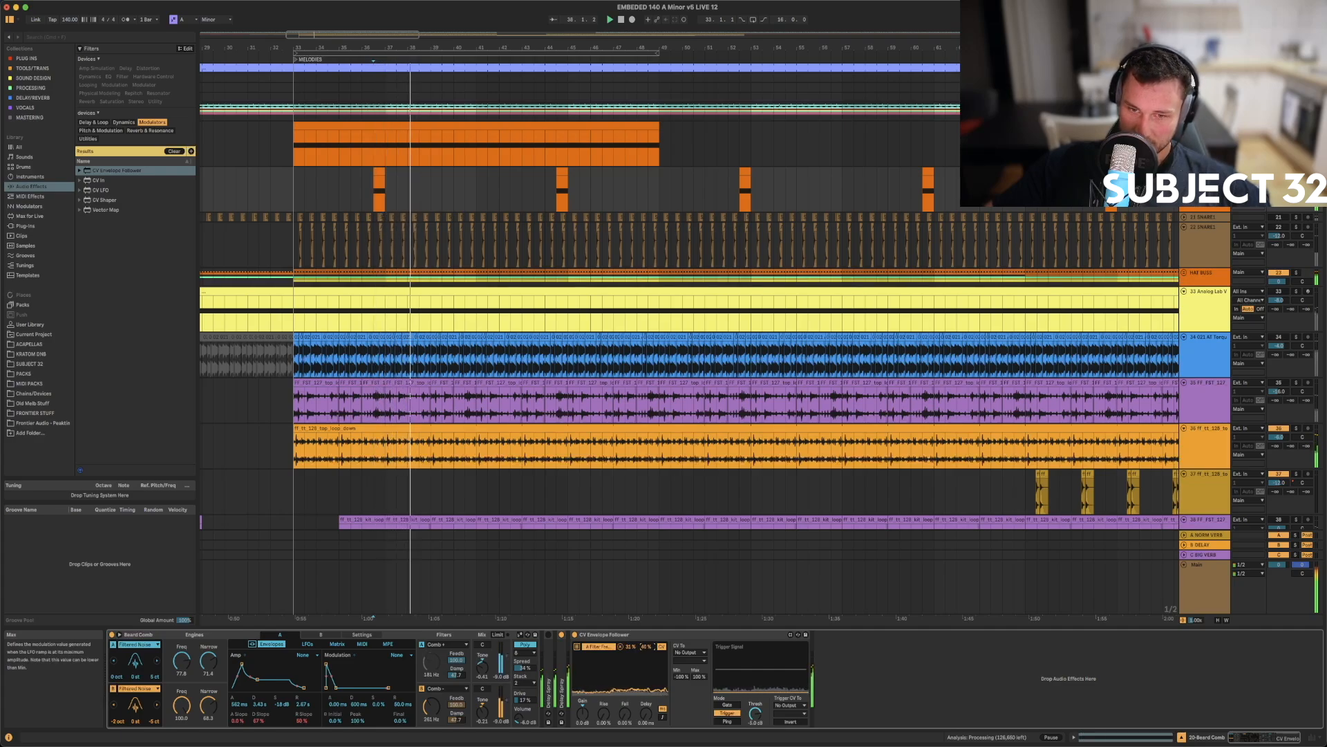
- Delete the CV Envelope Follower from the Beard Comb track and show Meld's engine B settings
click(583, 635)
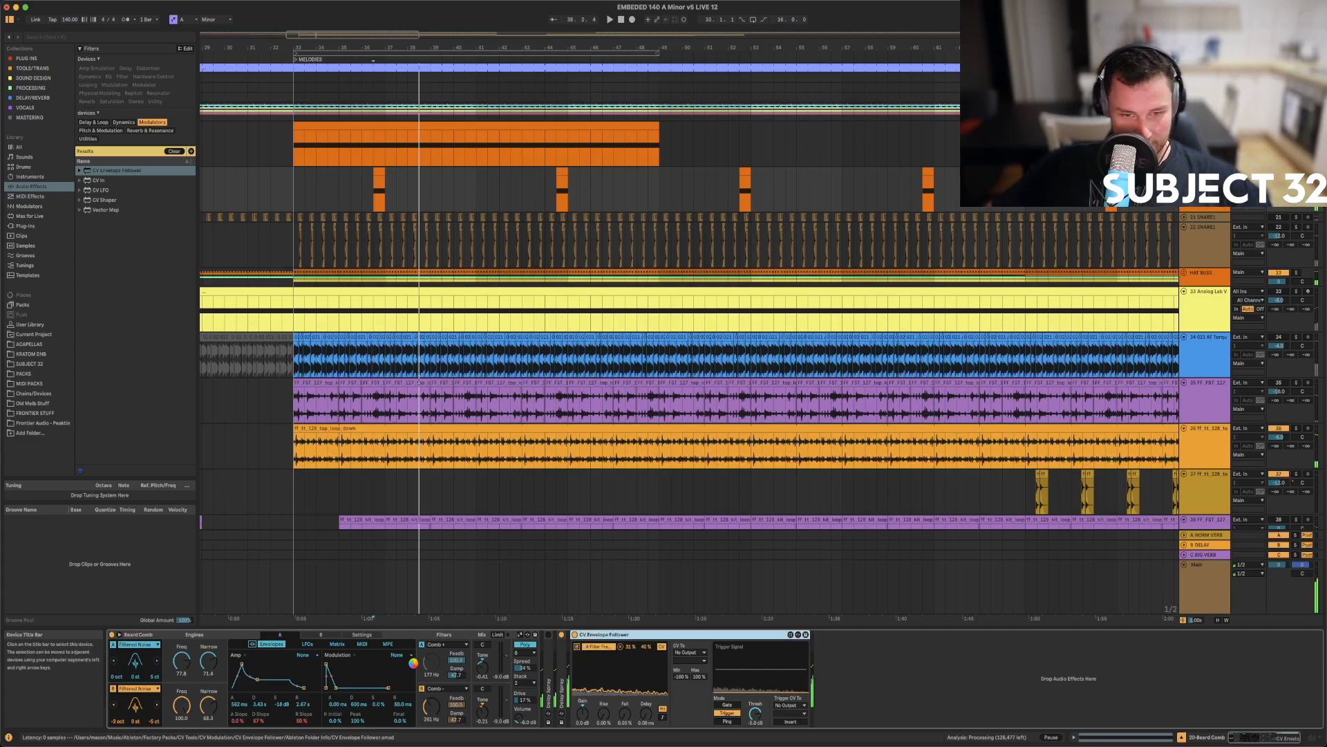
key(Delete)
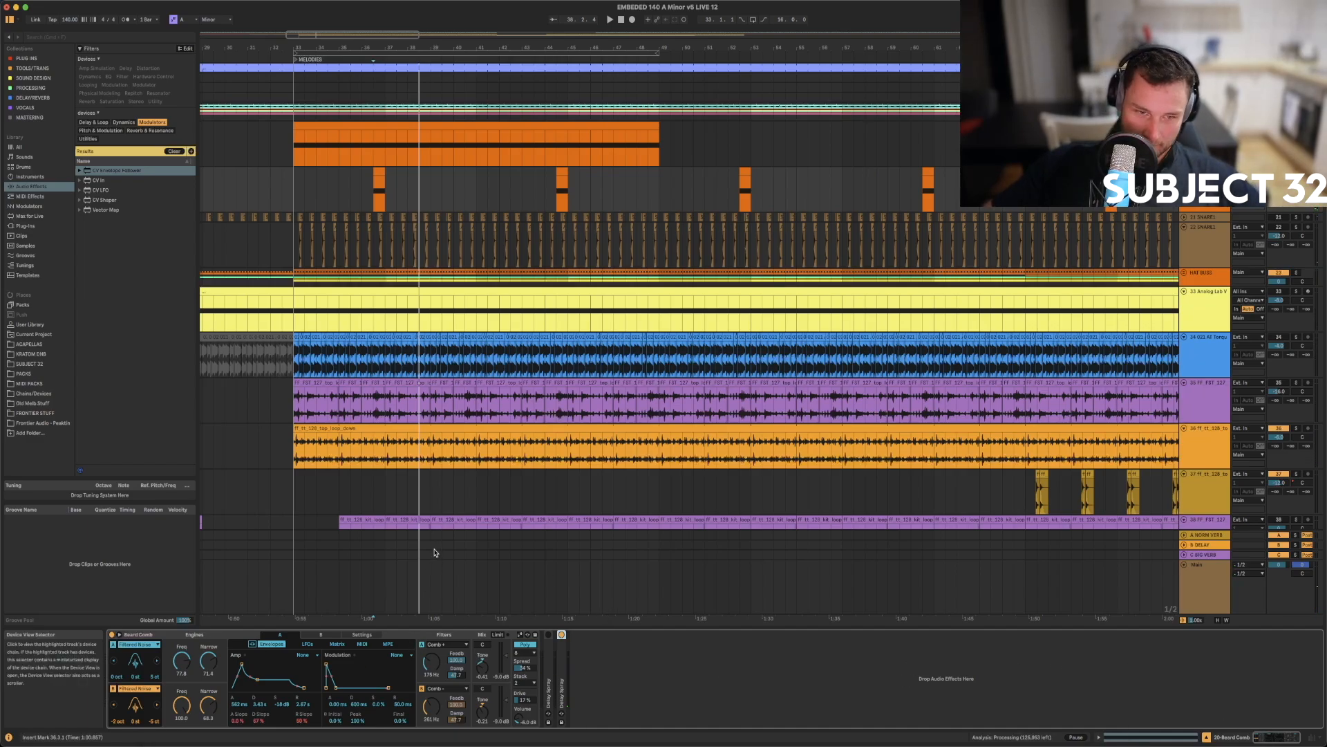
click(319, 635)
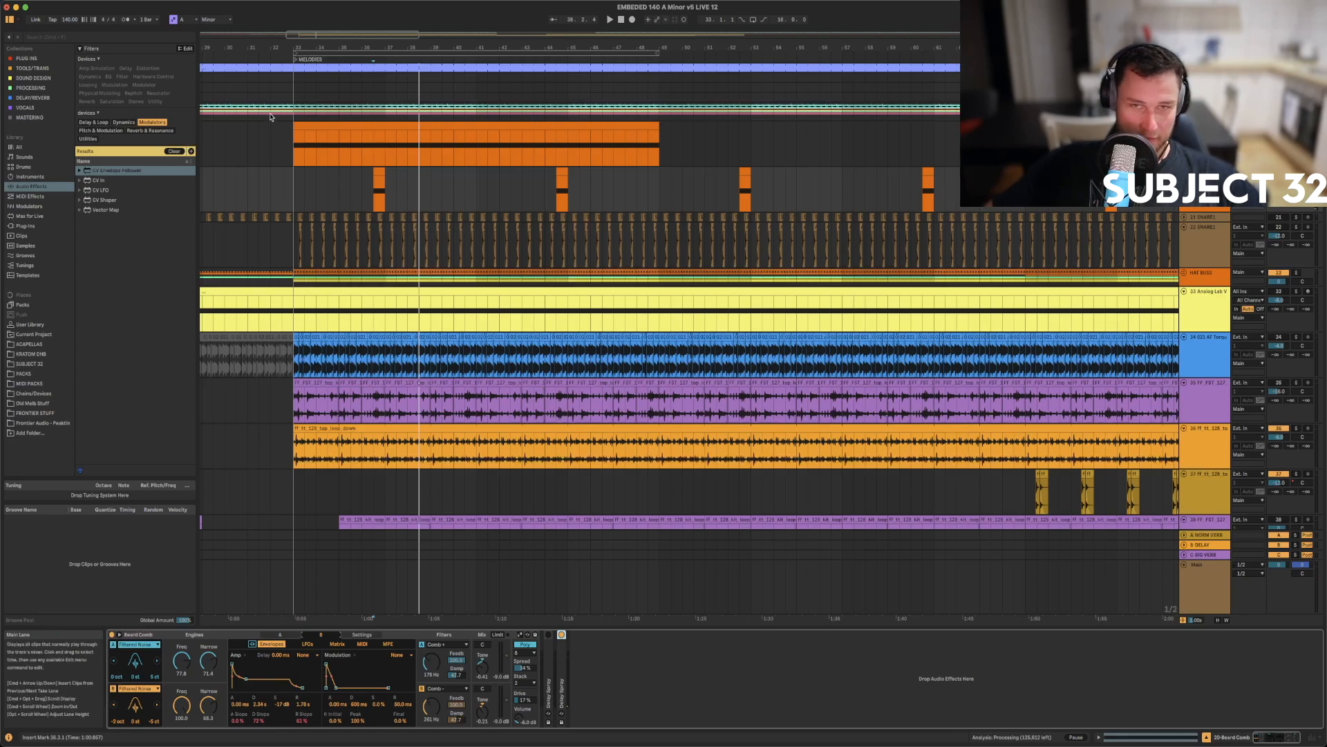
- Select bars 33 to 49 on the Beard Comb track and clear the Modulators filter from the audio effects list
drag(295, 188, 645, 190)
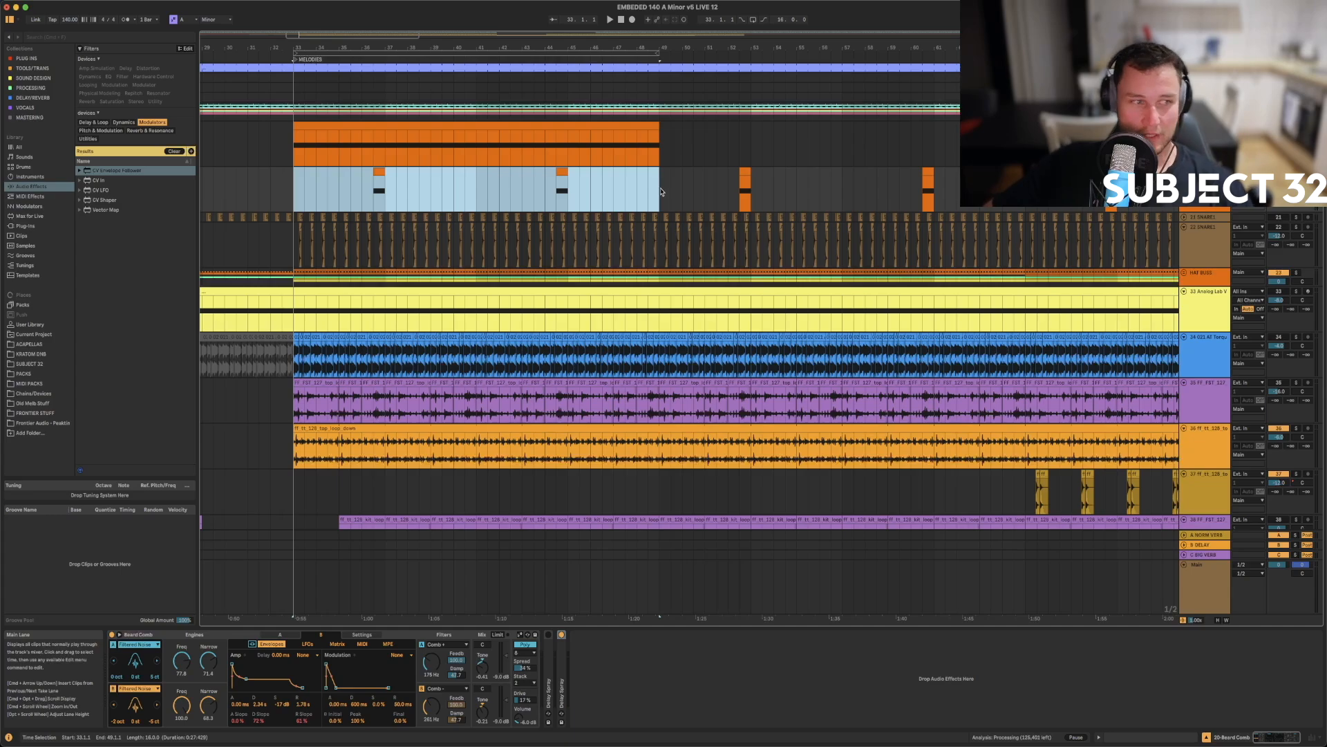
drag(424, 48, 391, 47)
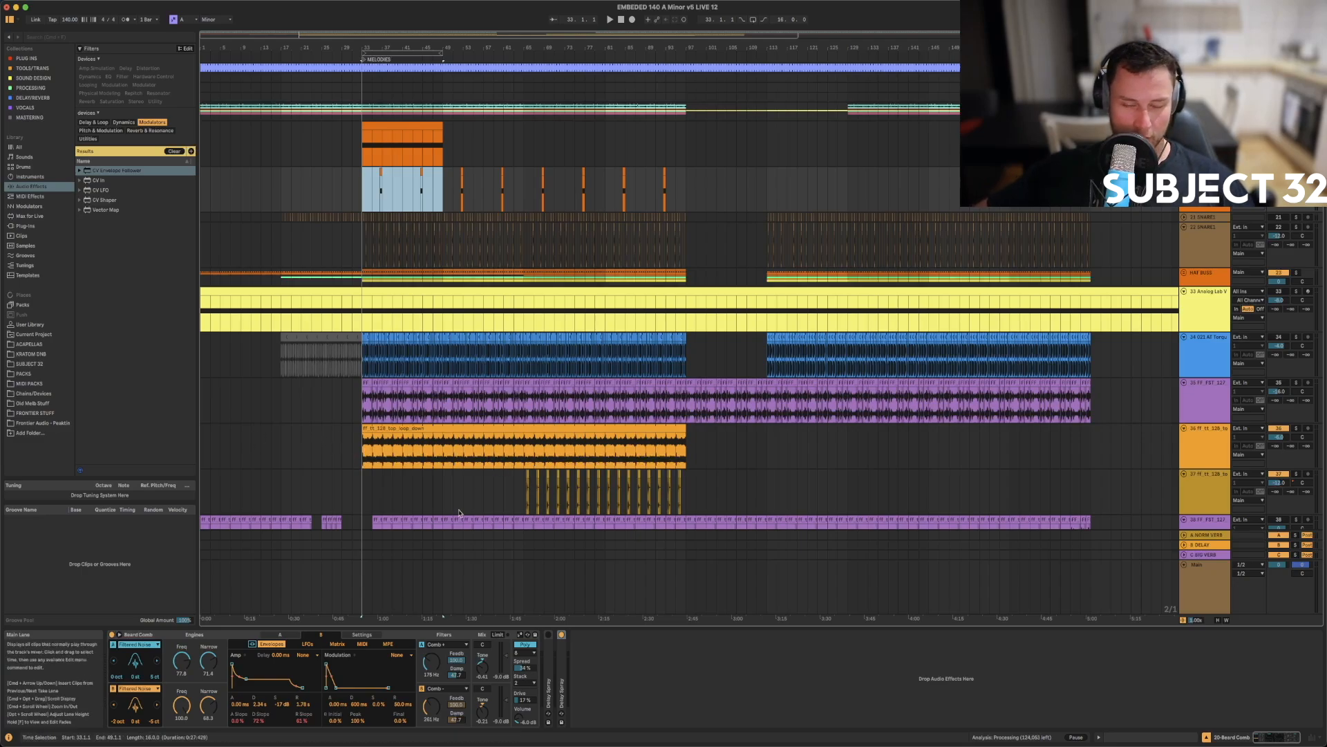
click(172, 155)
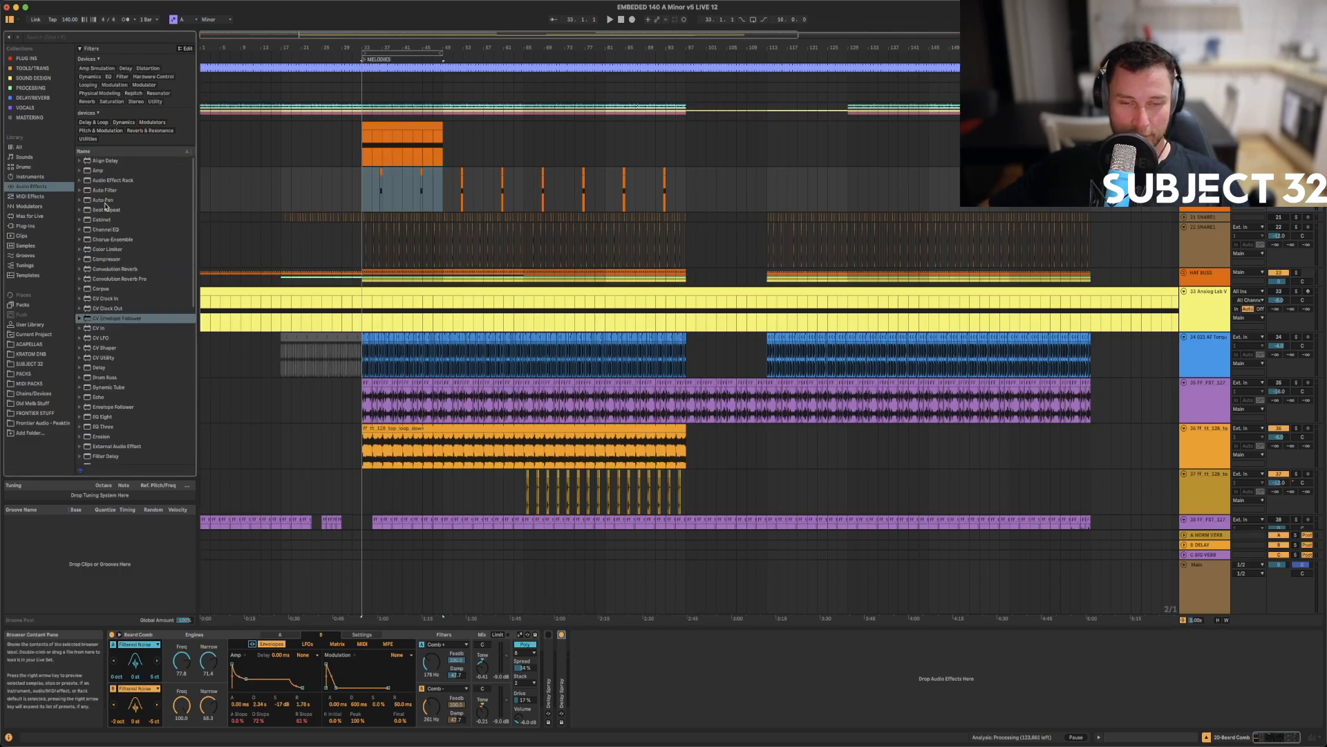
- Open the orange top_loop_down clip on track 36 and show the track's device chain together with the clip's waveform
drag(362, 460, 529, 464)
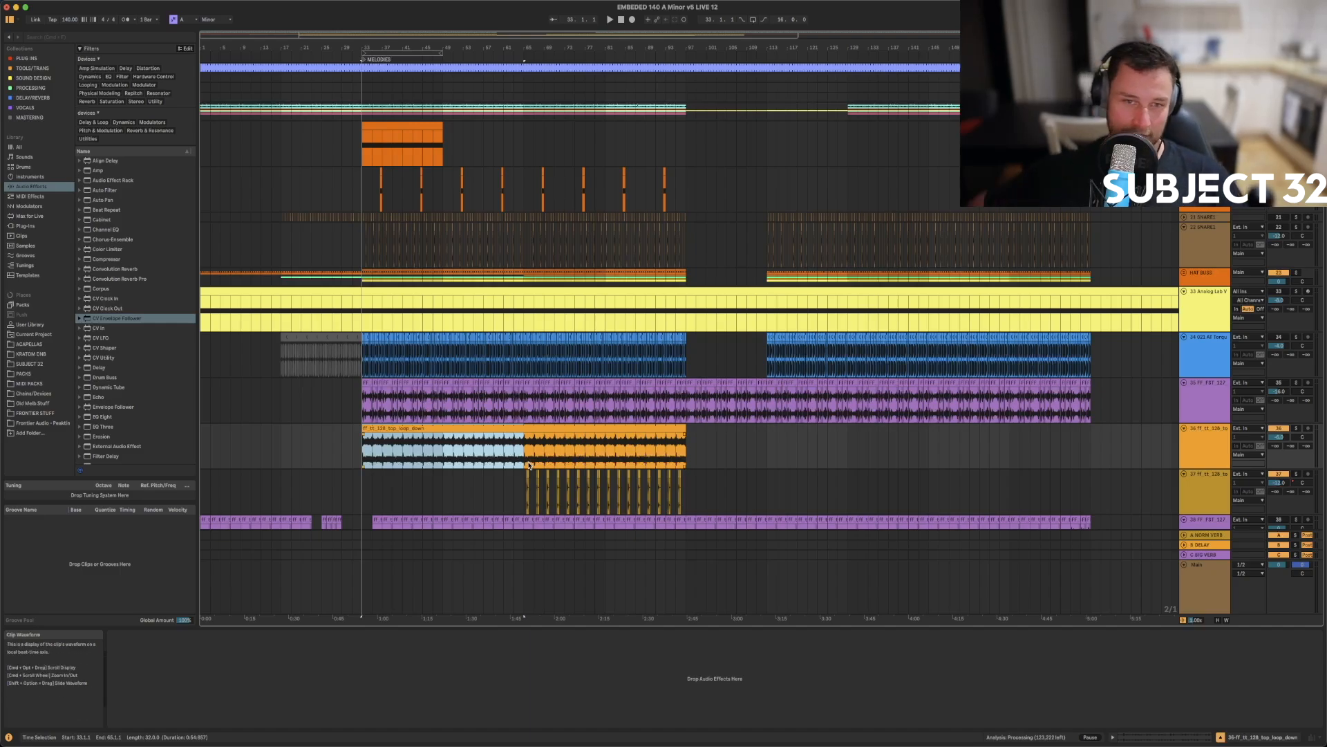
click(509, 431)
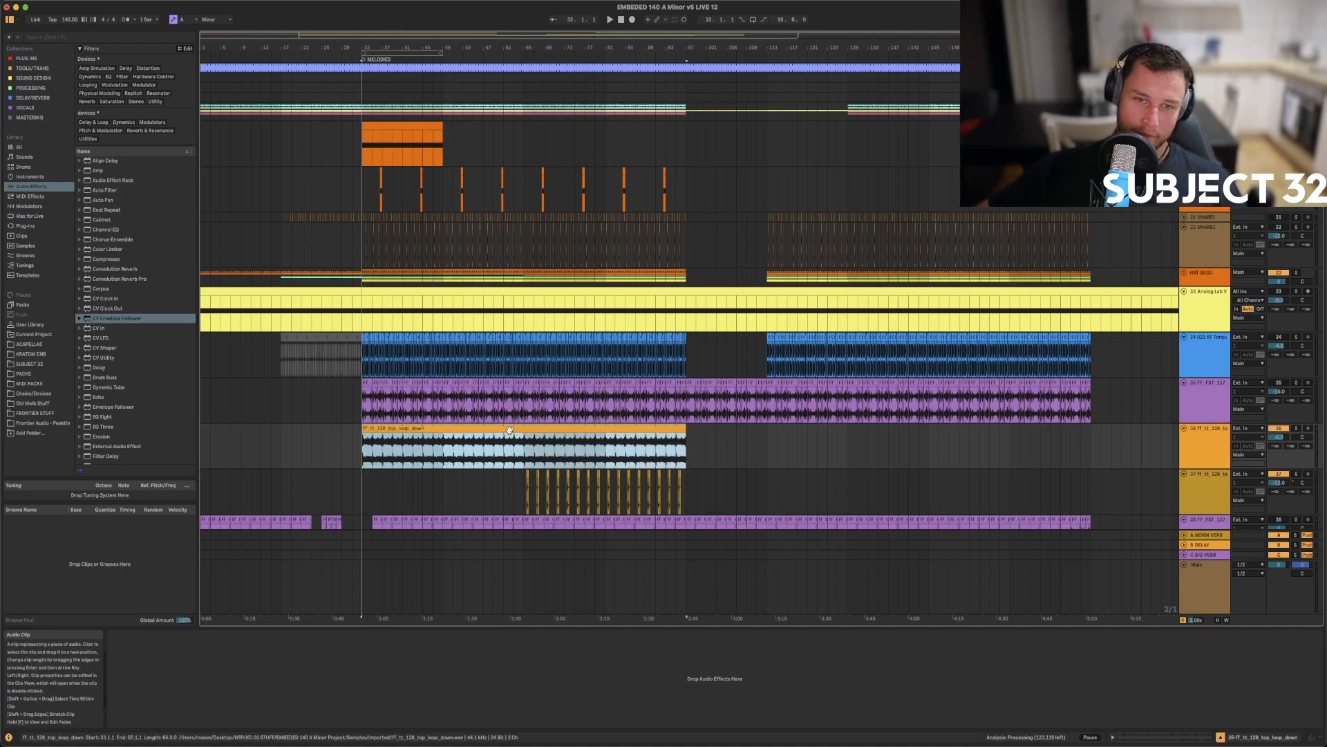
double_click(509, 431)
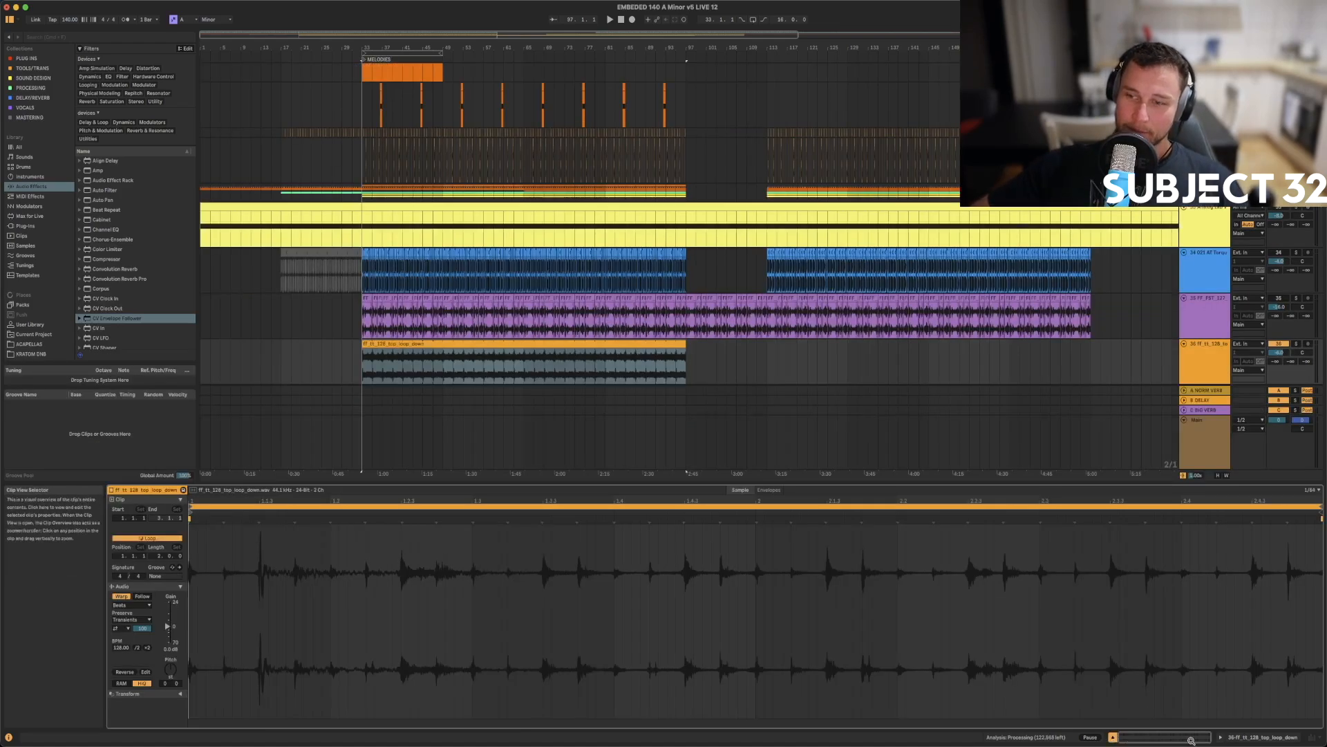
click(1222, 738)
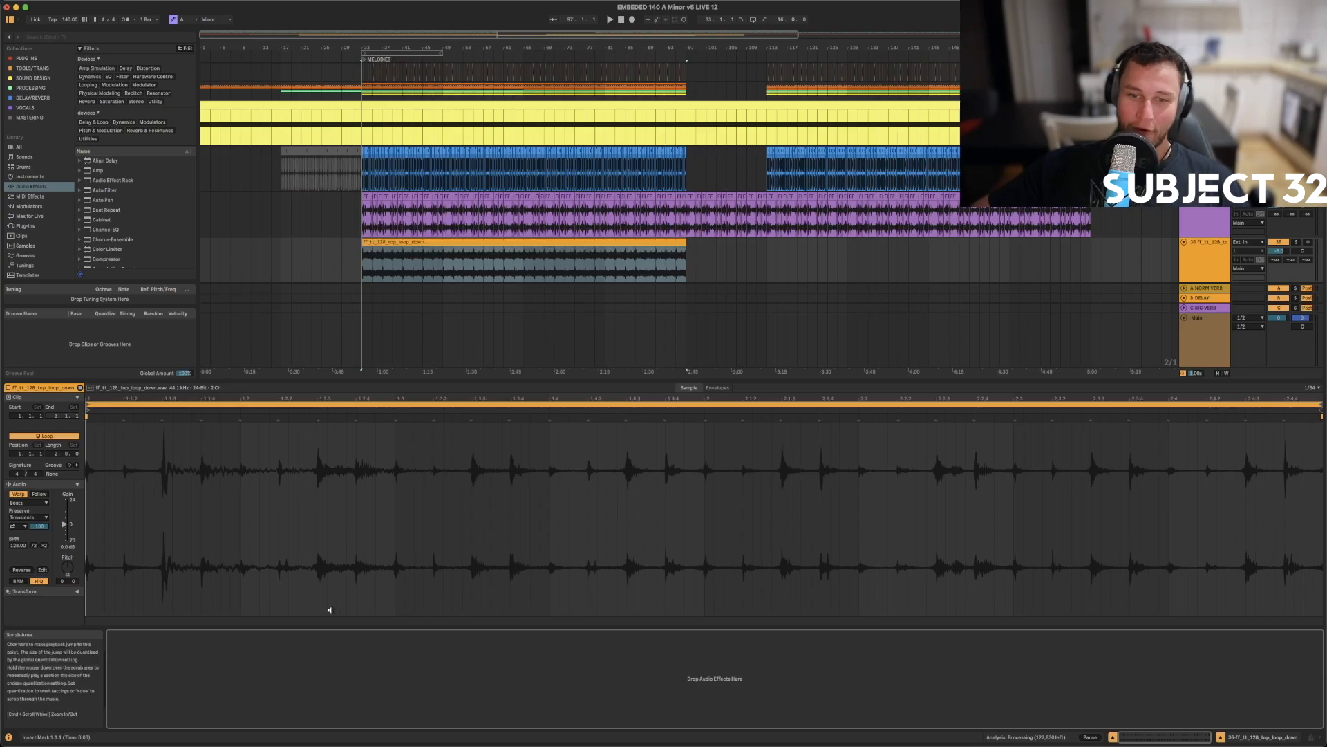
- Look through the arrangement's tracks and inspect the device chains of the HAT BUSS and the low-end busses
scroll(566, 249, up, 5)
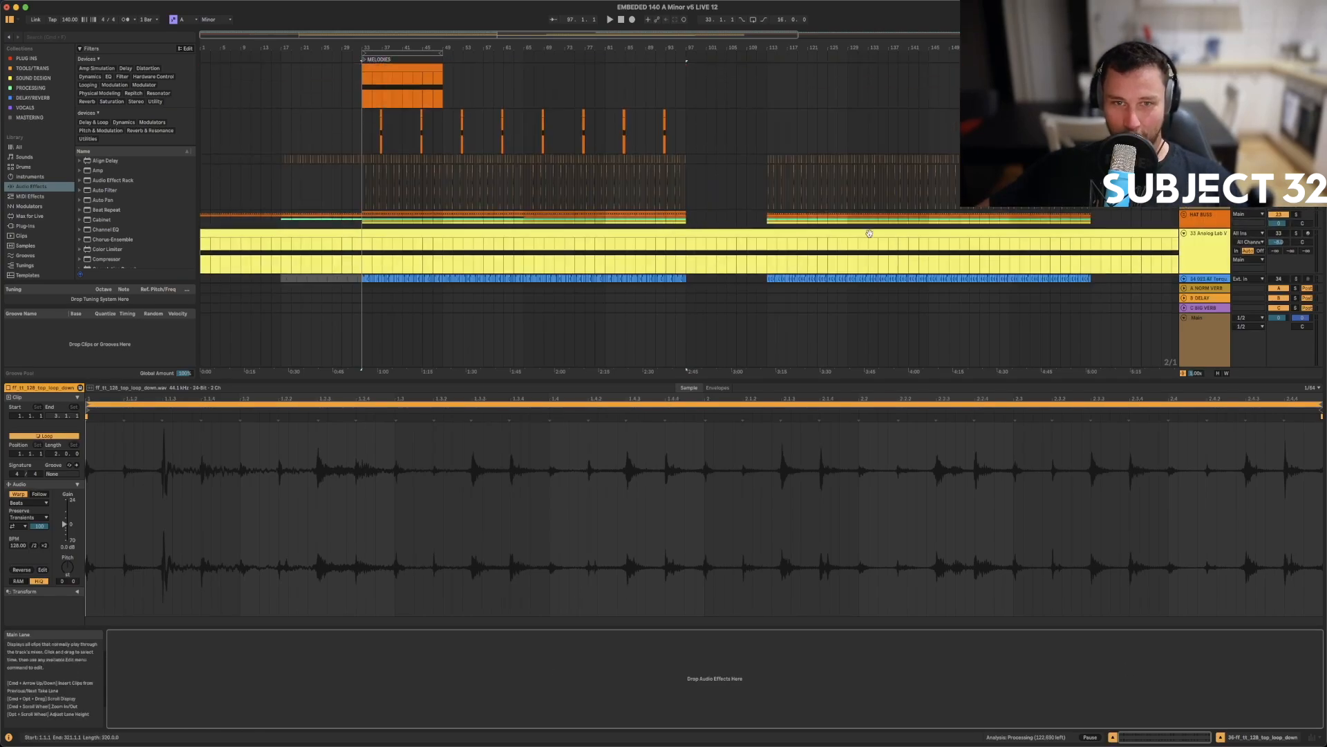
click(1211, 217)
scroll(1203, 217, up, 2)
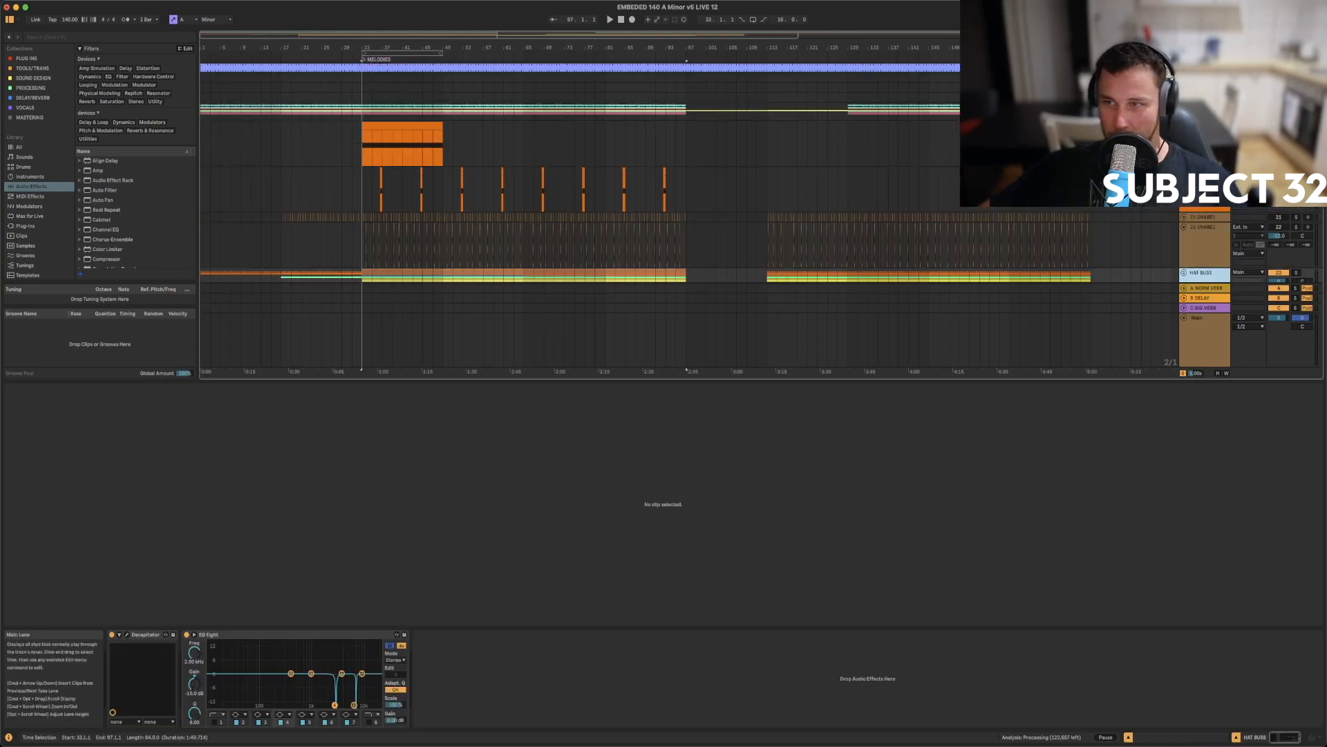
scroll(1203, 235, up, 5)
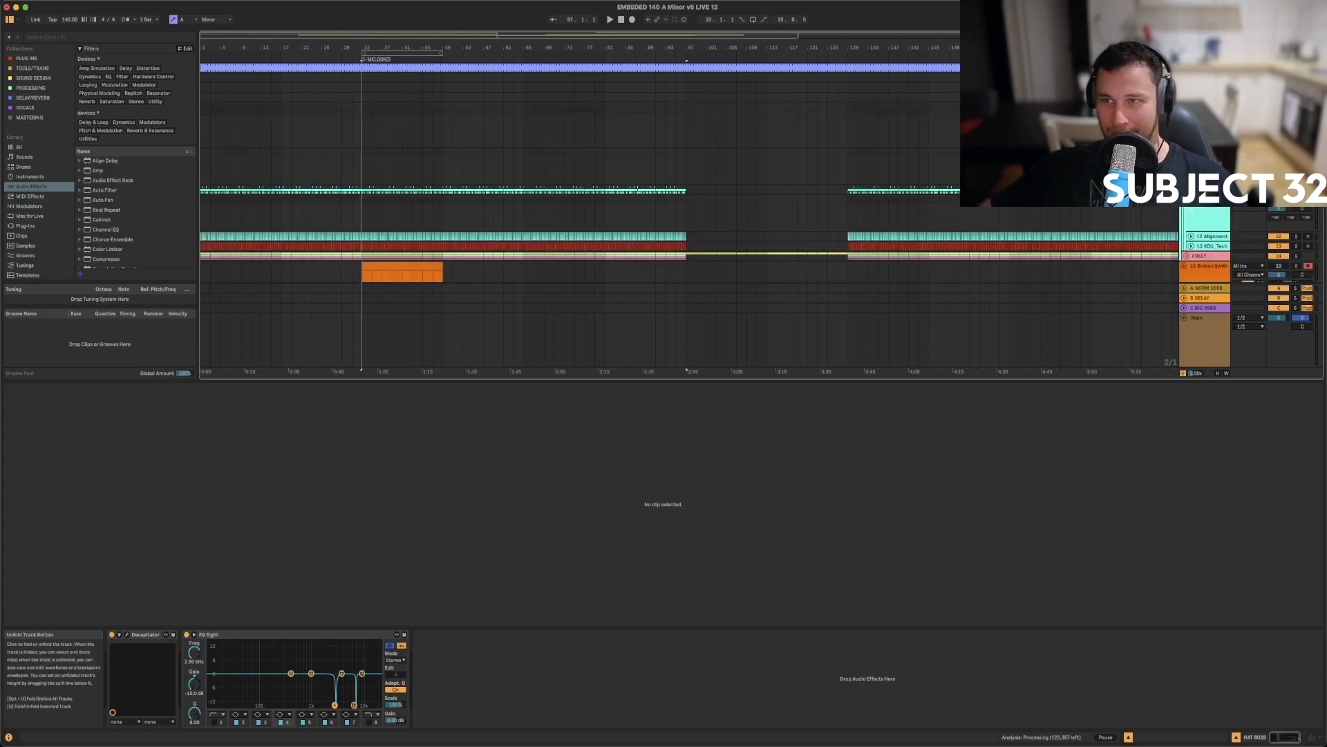
click(1203, 153)
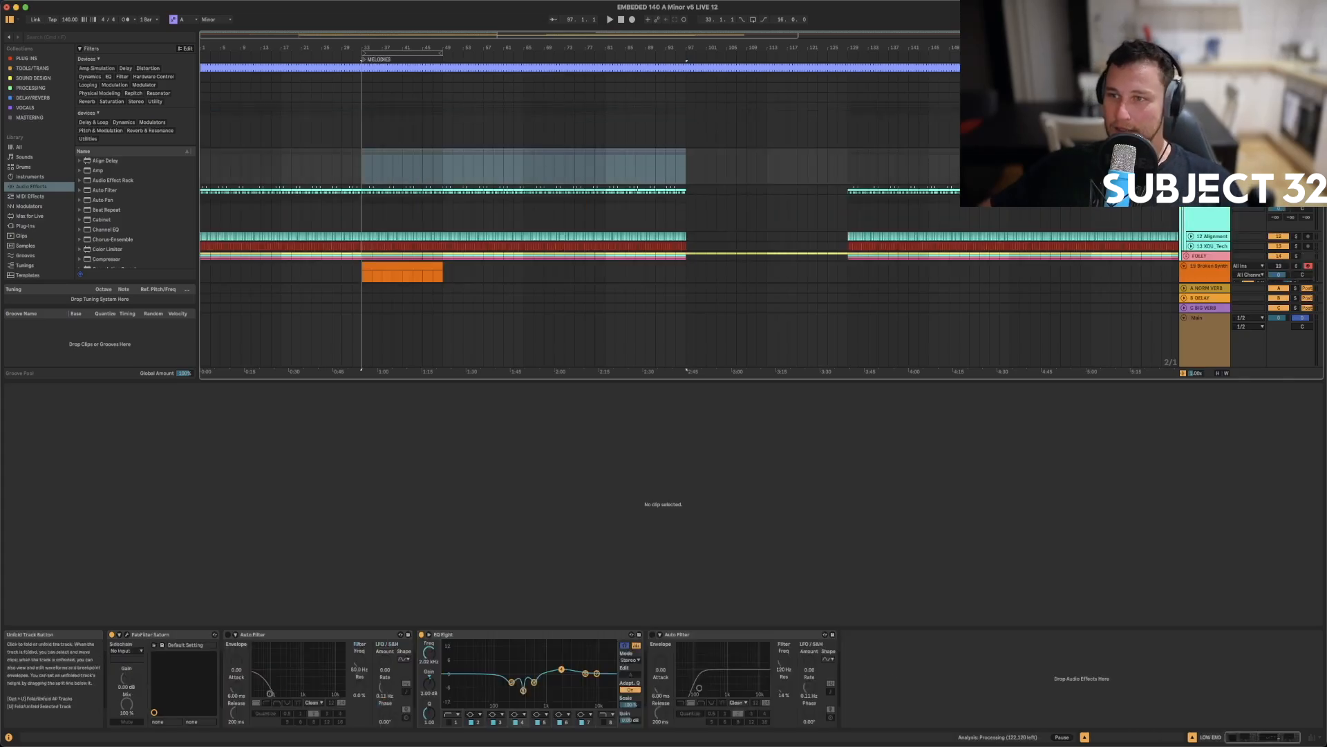
click(1183, 153)
click(1183, 98)
scroll(508, 245, down, 12)
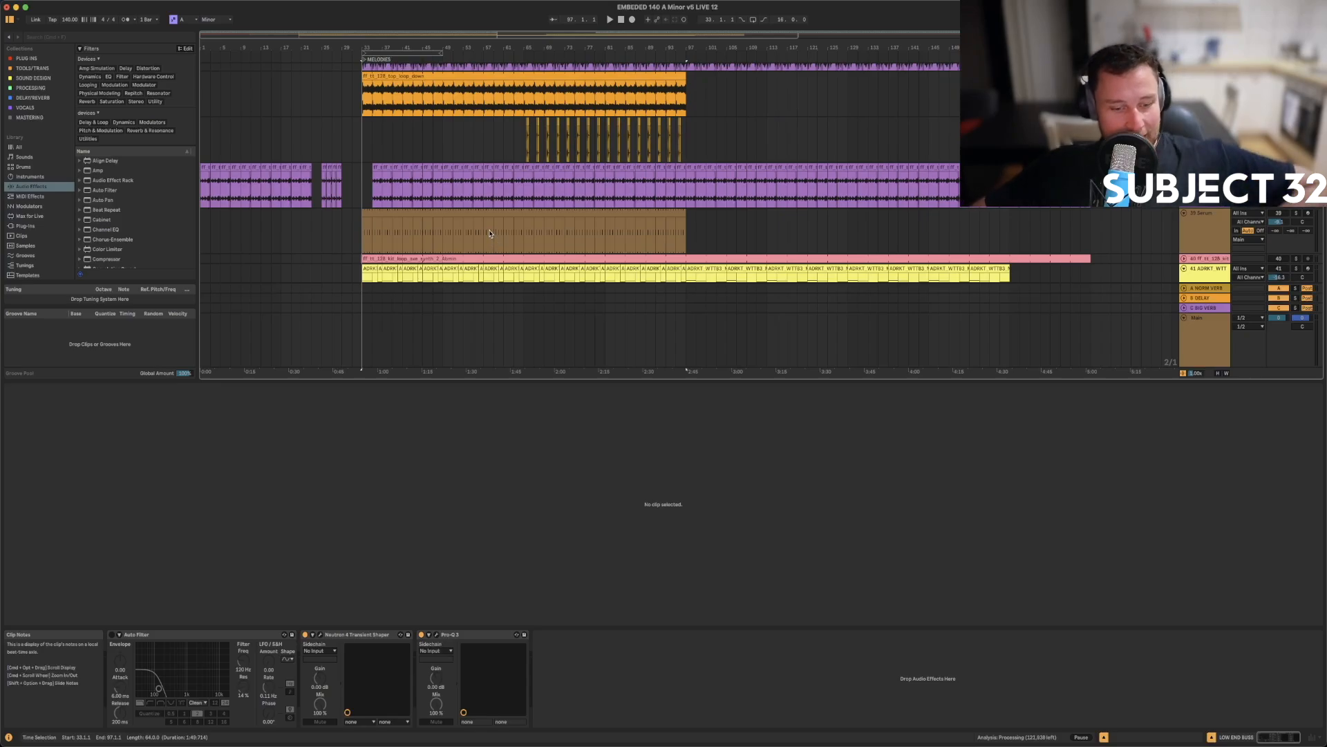
- Enlarge the arrangement area and look through the audio effects list and the remaining tracks
scroll(106, 220, down, 4)
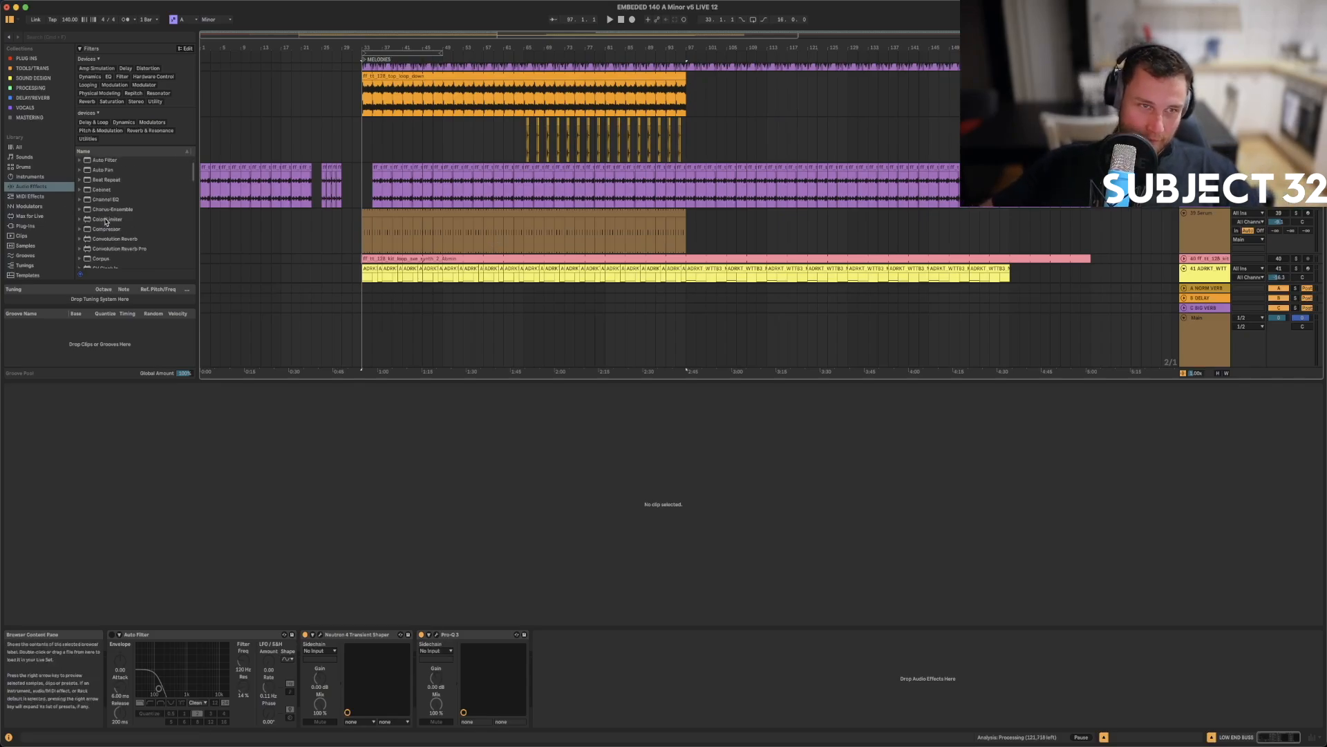
scroll(111, 215, down, 3)
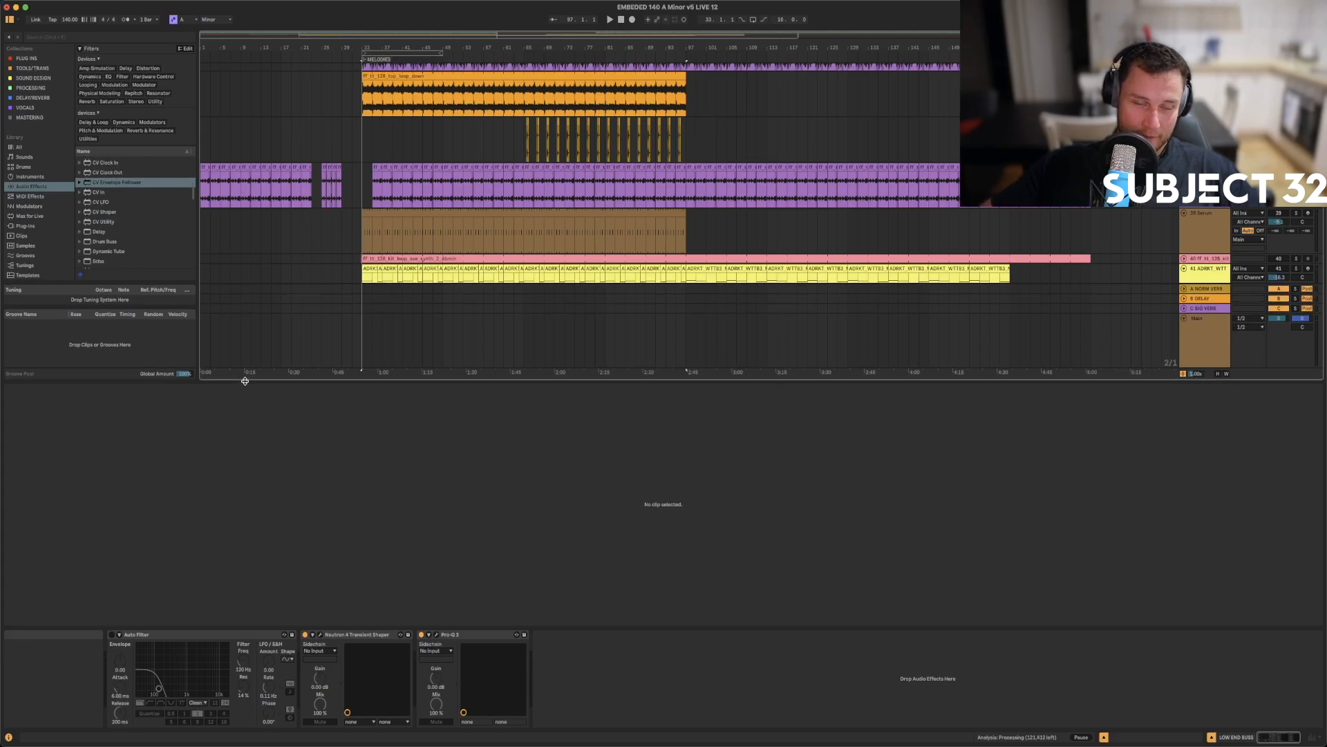
drag(462, 379, 462, 508)
scroll(156, 268, down, 5)
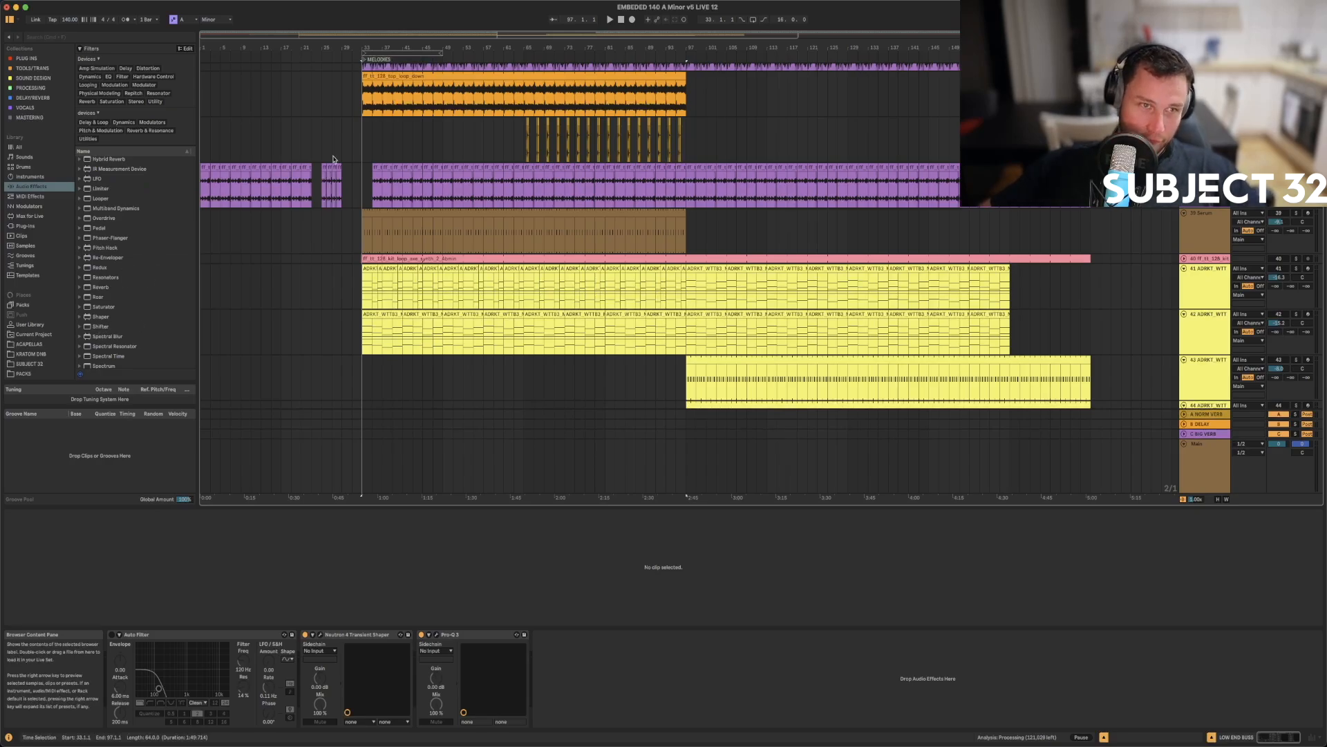
scroll(362, 257, up, 10)
- Add the Shifter audio effect to the top_loop_down track
click(358, 155)
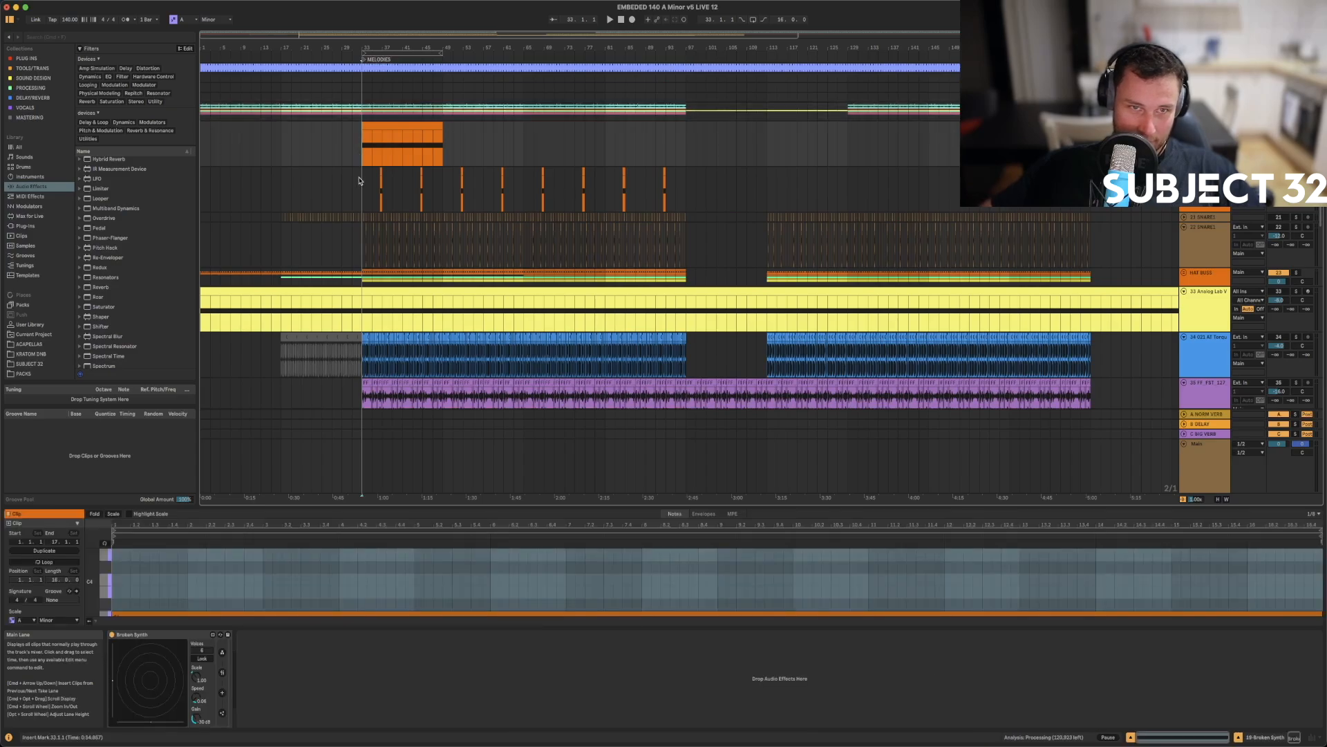
scroll(361, 197, down, 5)
click(367, 267)
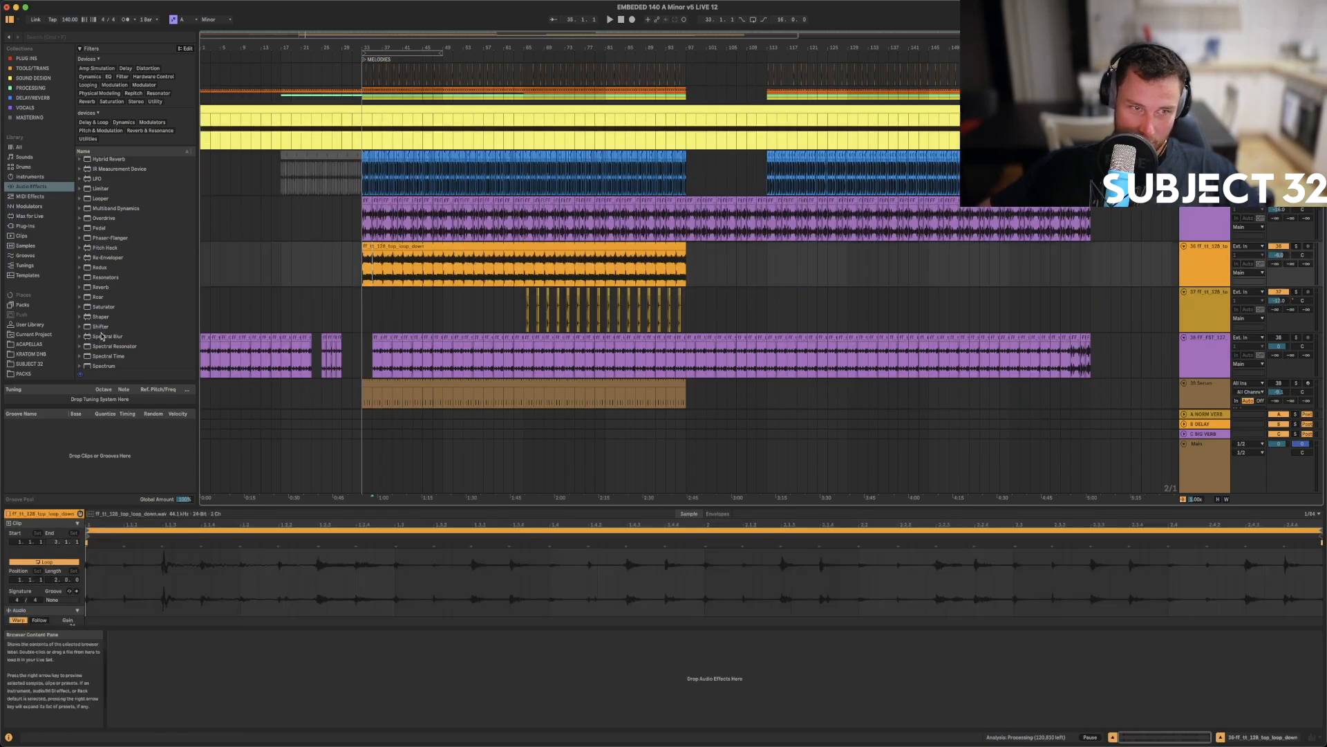
click(99, 326)
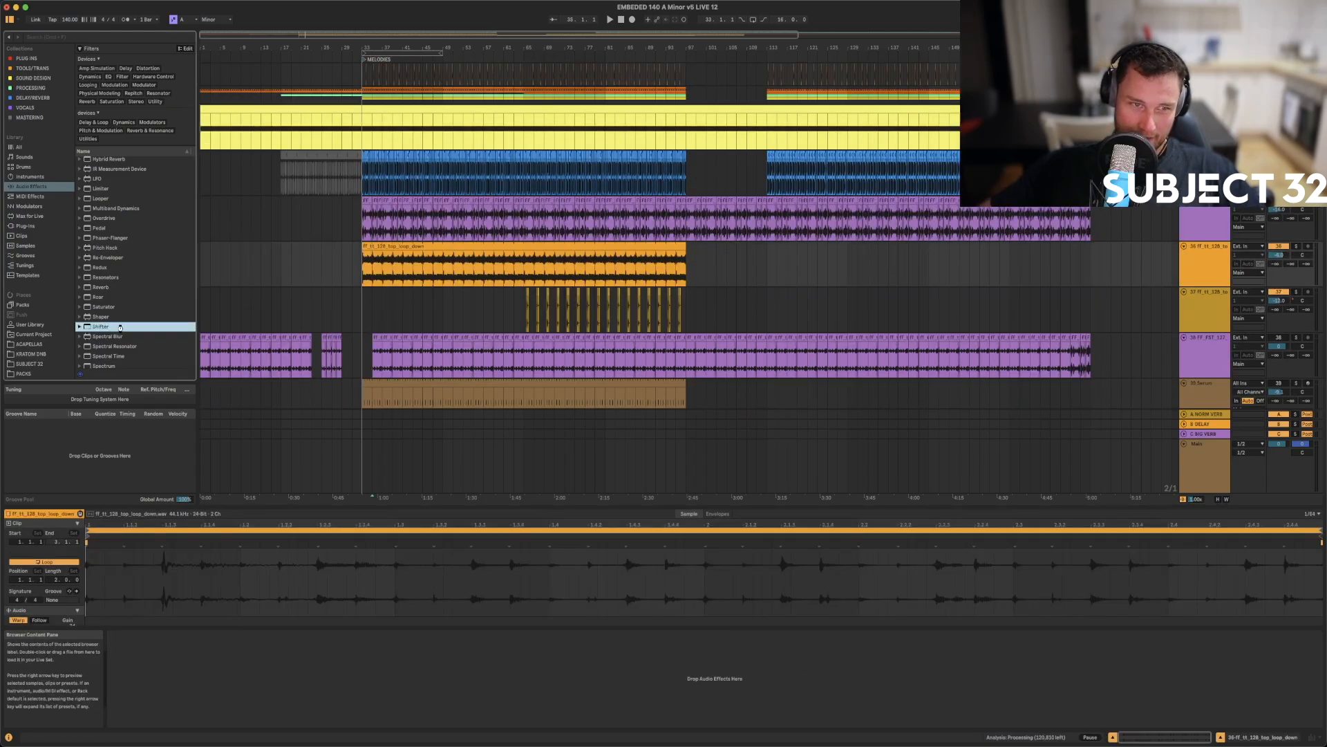
double_click(121, 329)
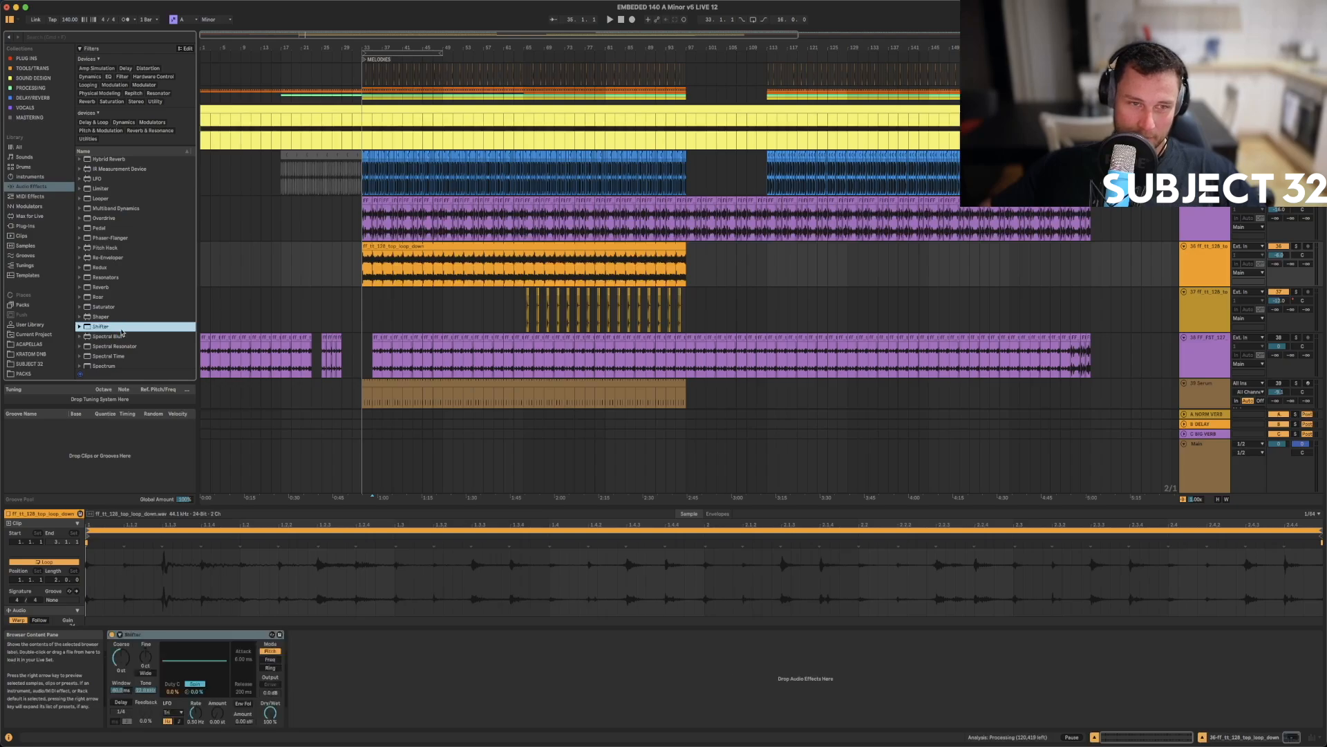
- Turn on Shifter's Wide option and raise its spread while playing the top loop soloed, ending with the track unsoloed
key(space)
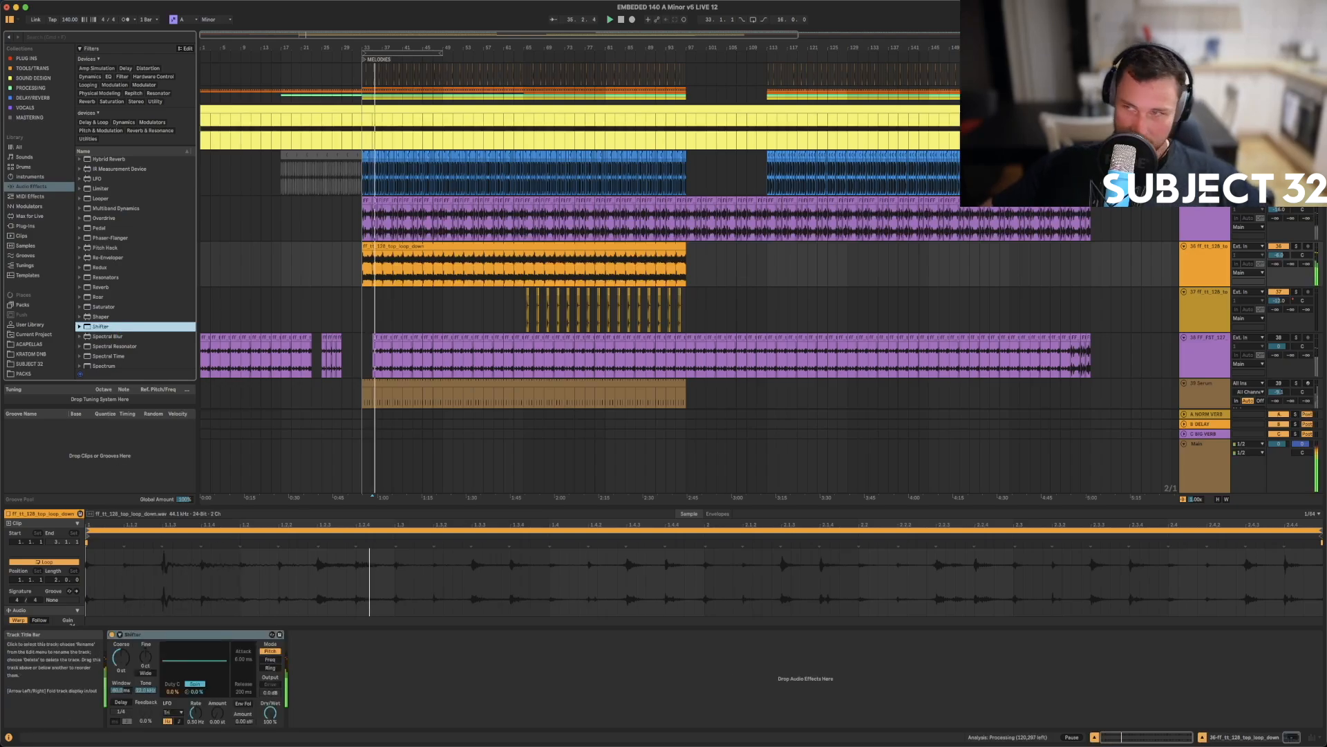
drag(121, 657, 145, 633)
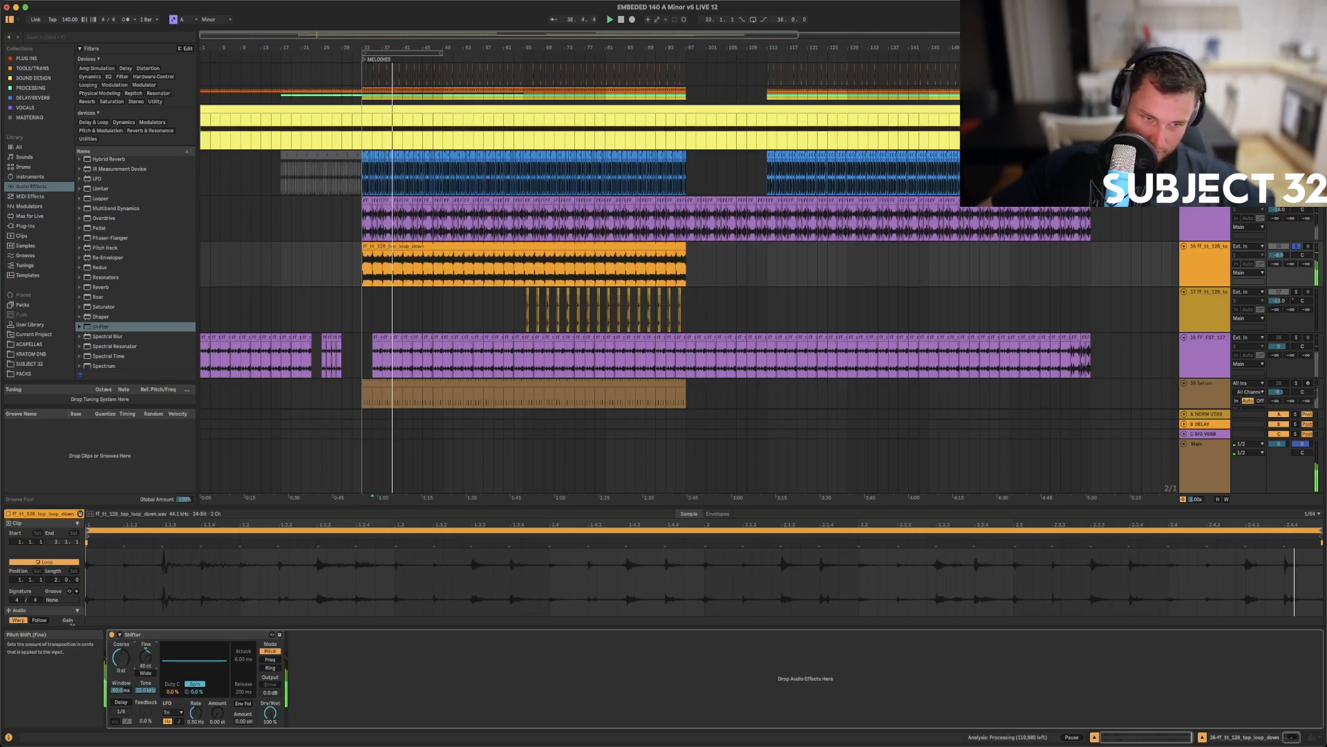
click(145, 673)
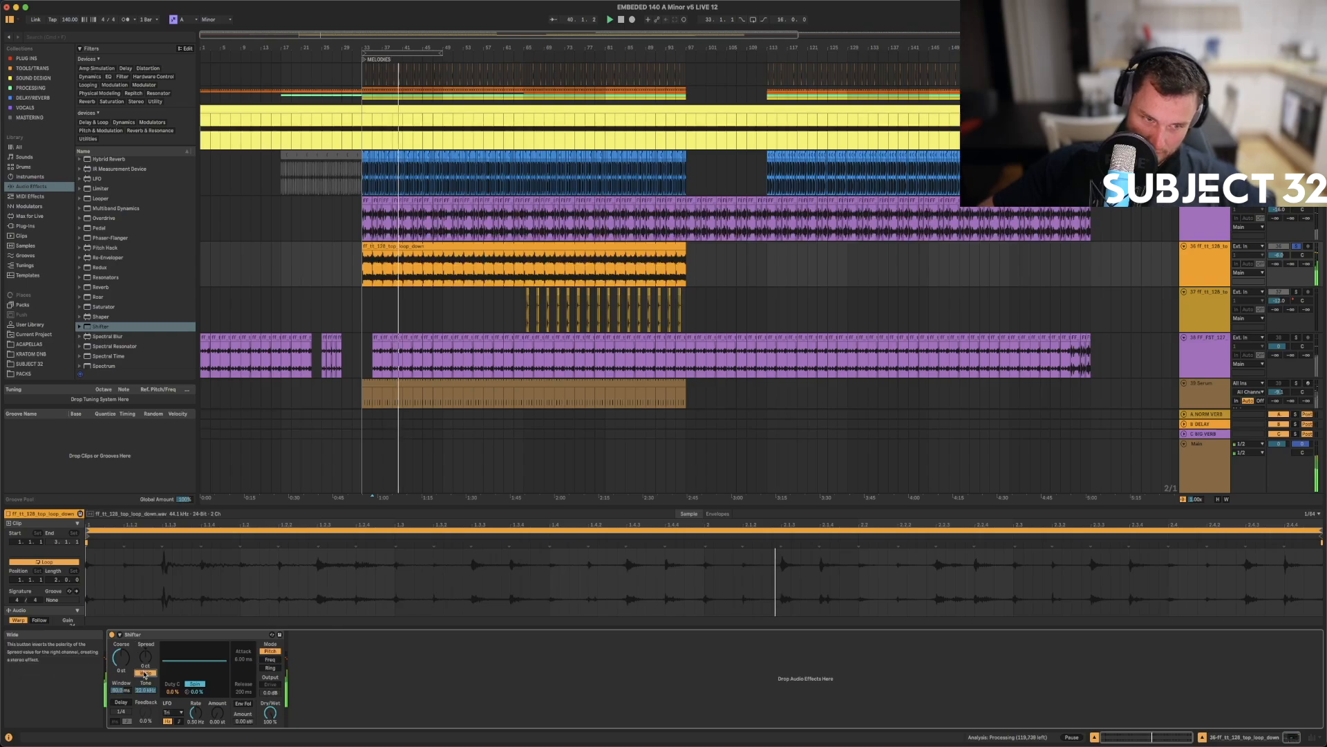
drag(145, 657, 118, 641)
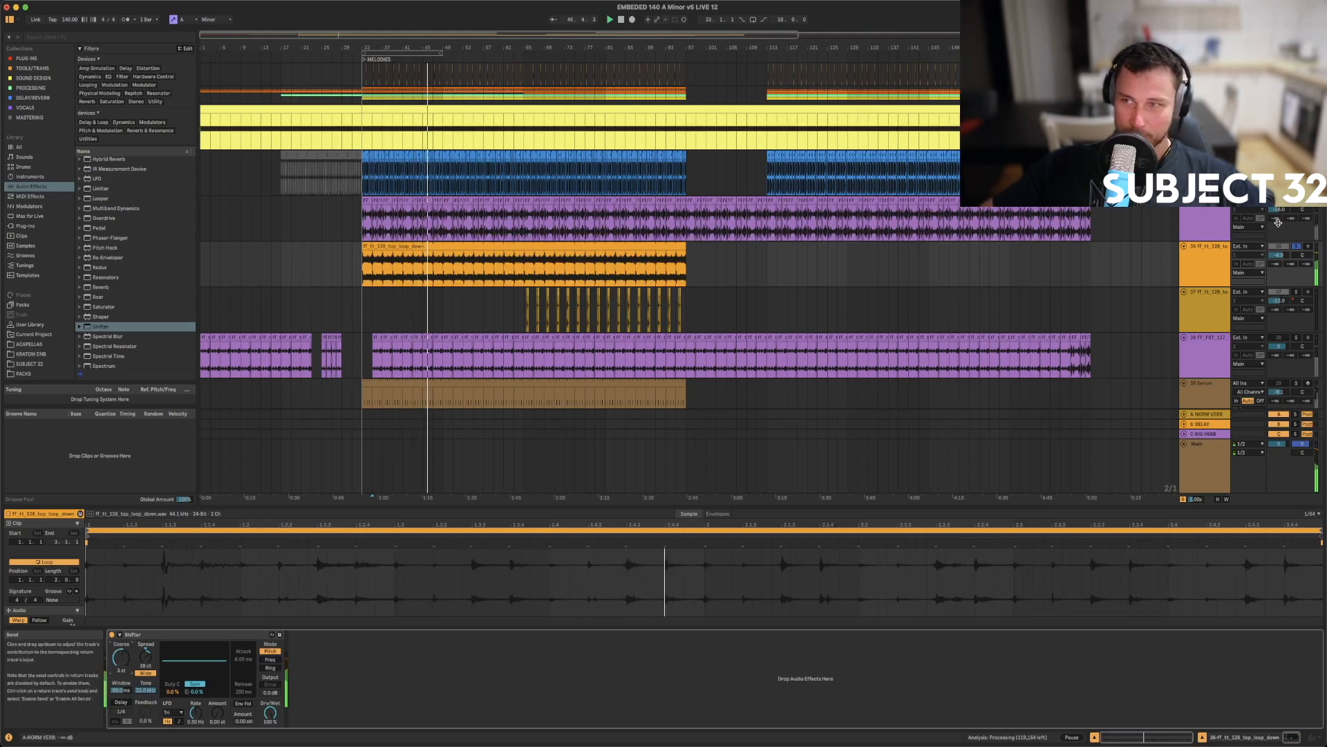
click(1296, 247)
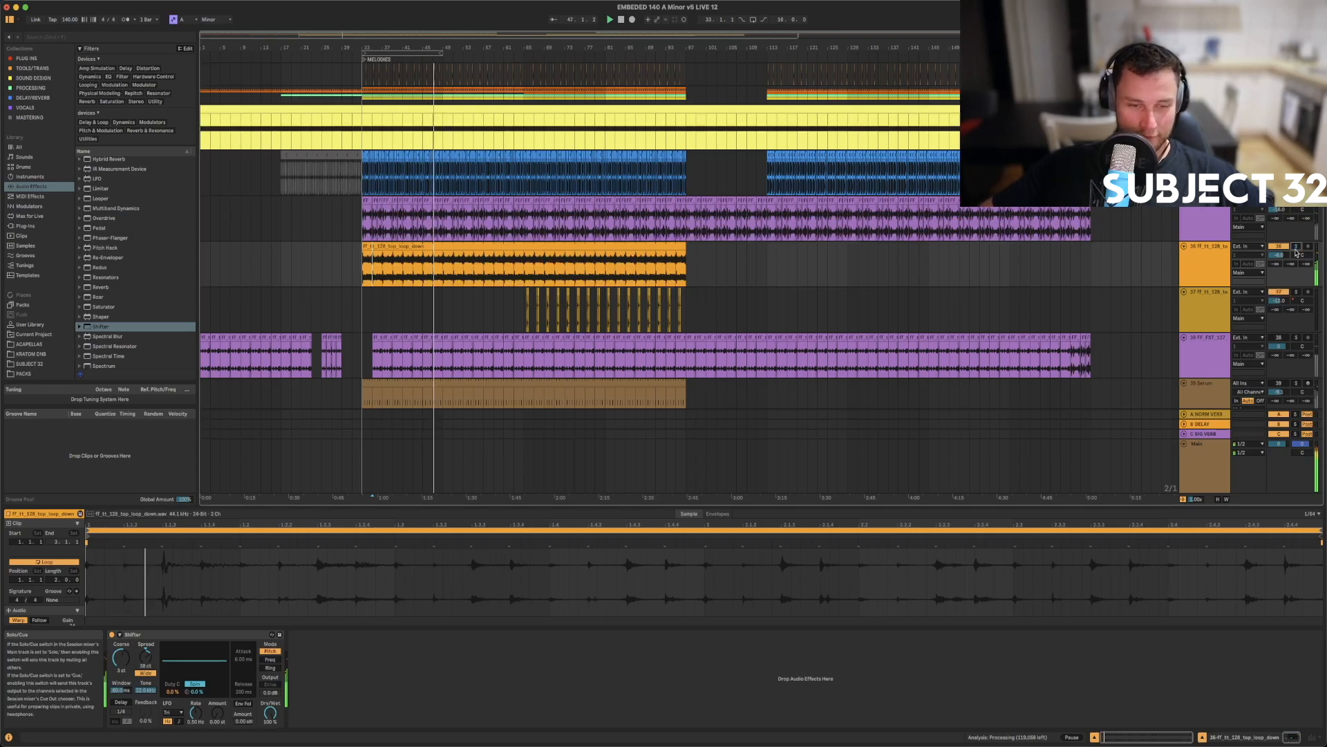
- Compare the top loop with Shifter bypassed and active, and lower Shifter's dry/wet mix while playing the track soloed
click(111, 634)
click(111, 635)
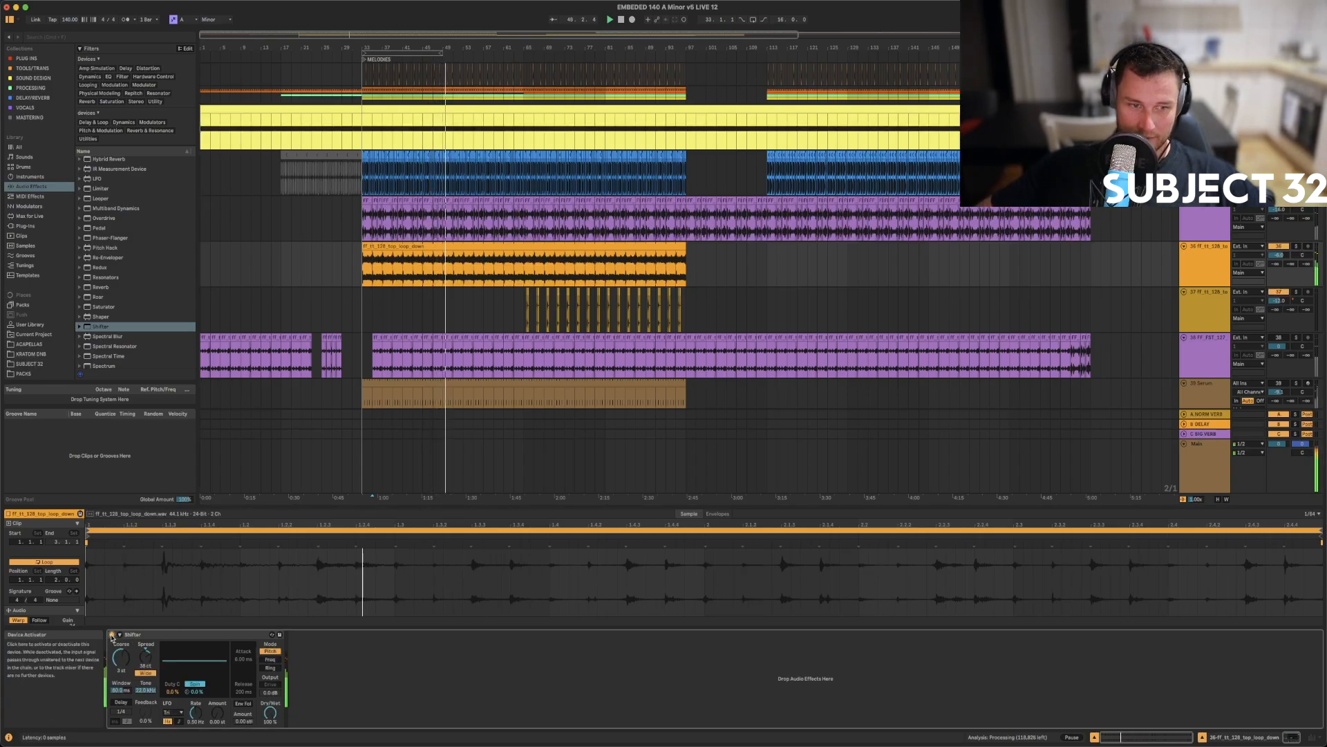
key(space)
click(1296, 246)
key(space)
mouse_move(272, 719)
mouse_down()
mouse_move(272, 743)
mouse_move(271, 727)
mouse_up()
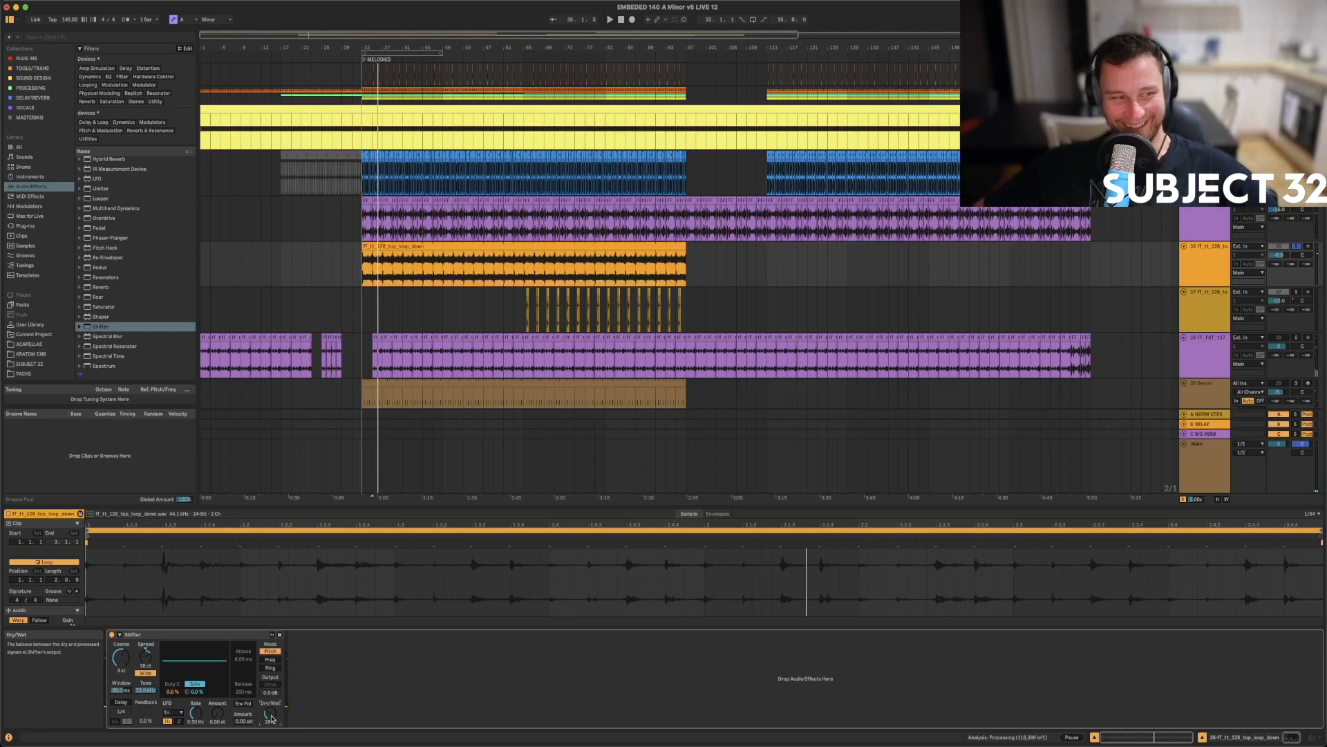
click(179, 637)
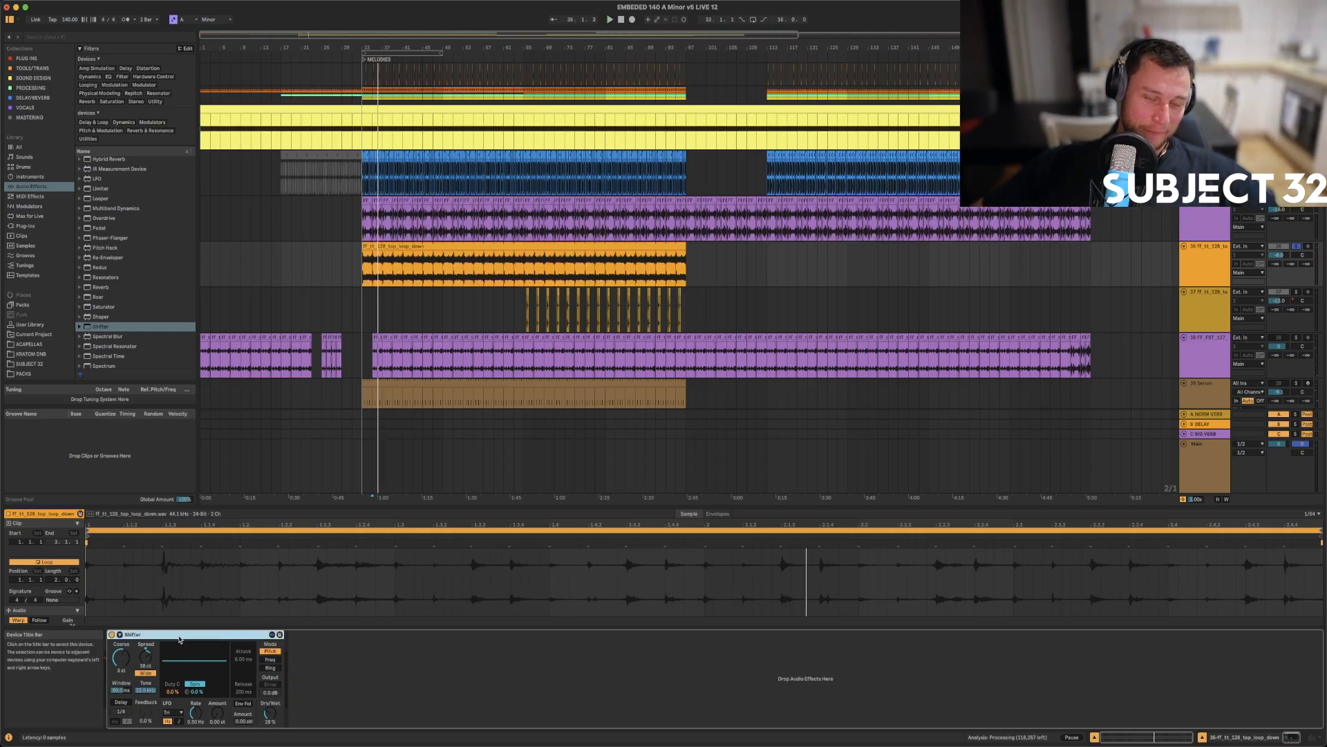
- Switch Shifter to frequency mode, shift the coarse frequency down, and turn on its delay while adjusting the feedback
click(270, 659)
key(space)
drag(123, 656, 125, 661)
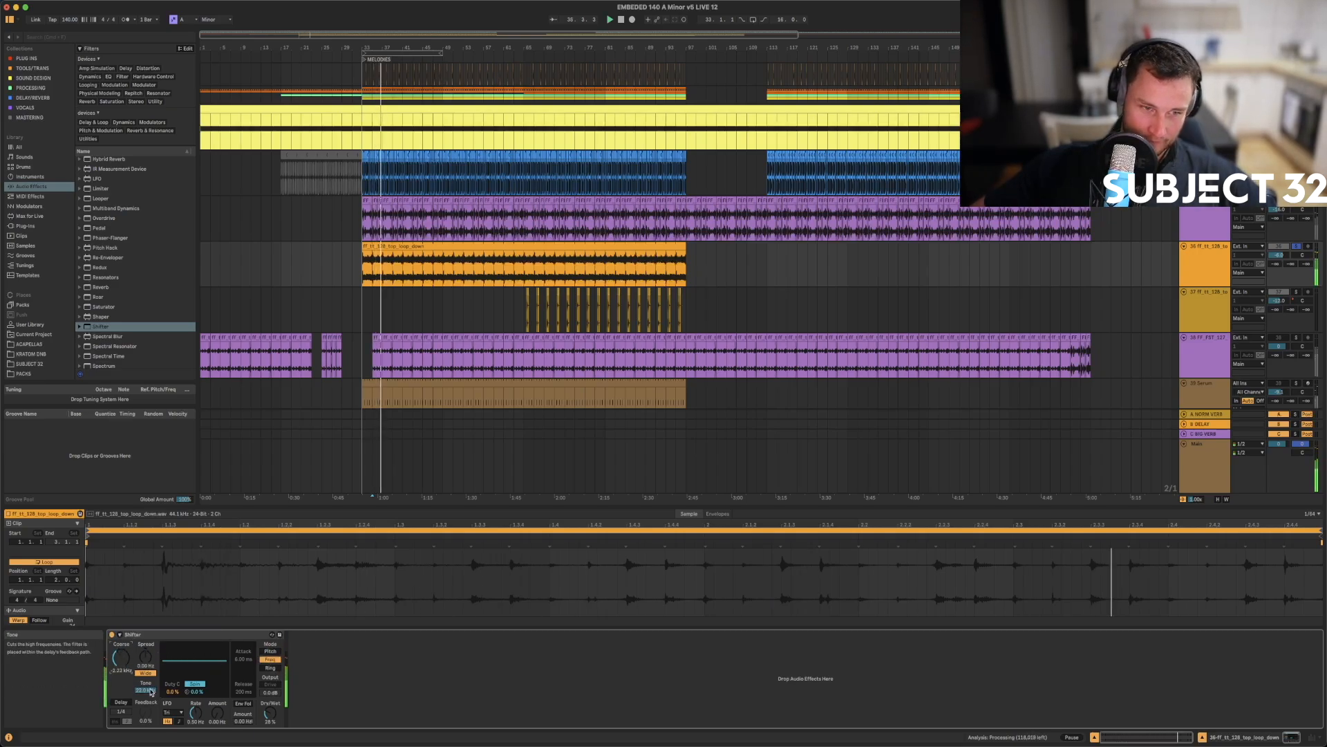
click(121, 702)
mouse_move(145, 712)
mouse_down()
mouse_move(120, 724)
mouse_move(145, 716)
mouse_move(145, 688)
mouse_up()
click(143, 637)
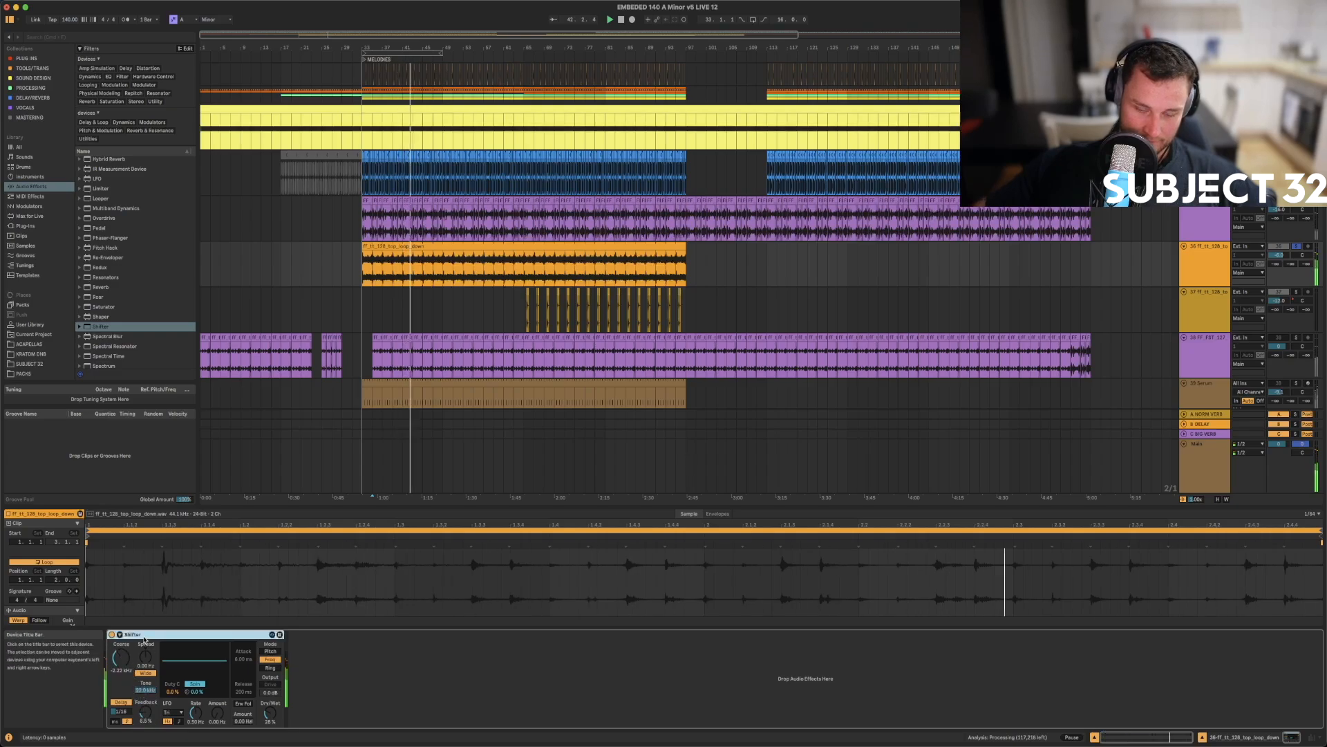
- Try Shifter's ring mode, return it to pitch mode, and raise the spread to 100 ct with coarse at 0 st
click(273, 668)
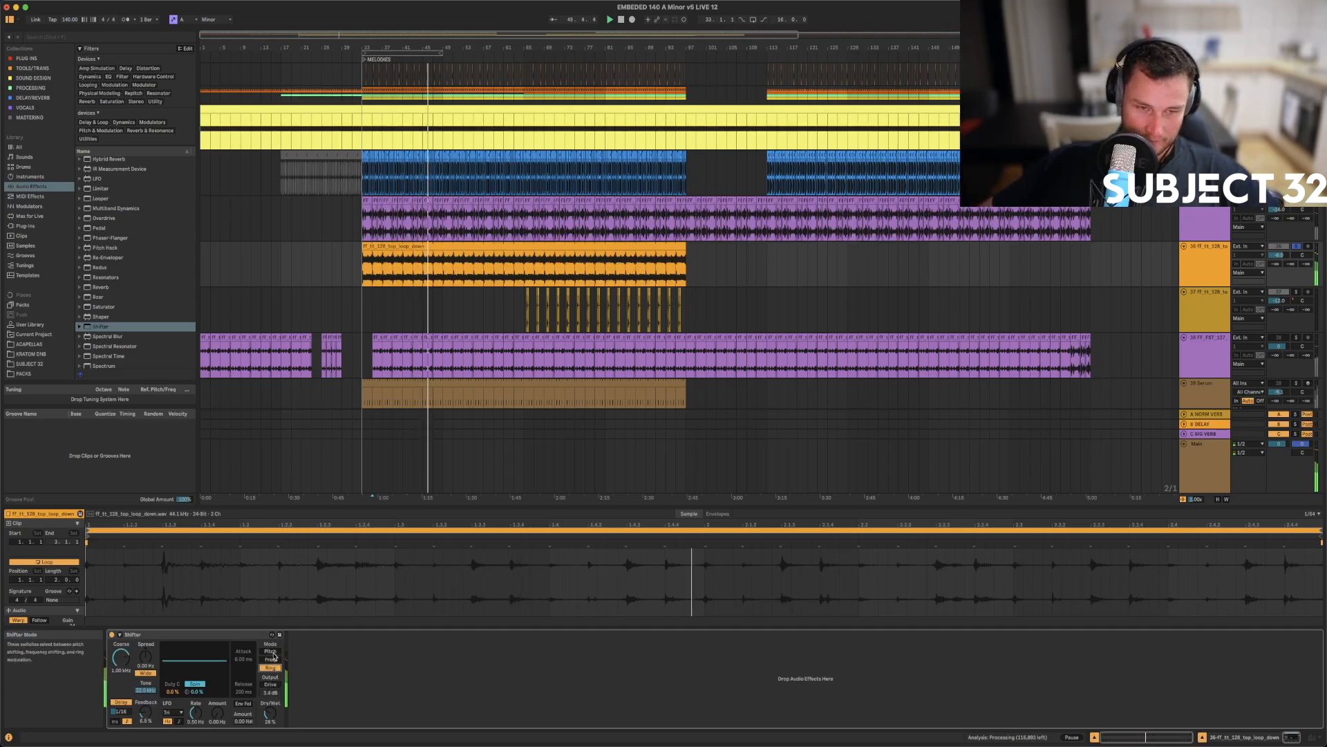
click(270, 652)
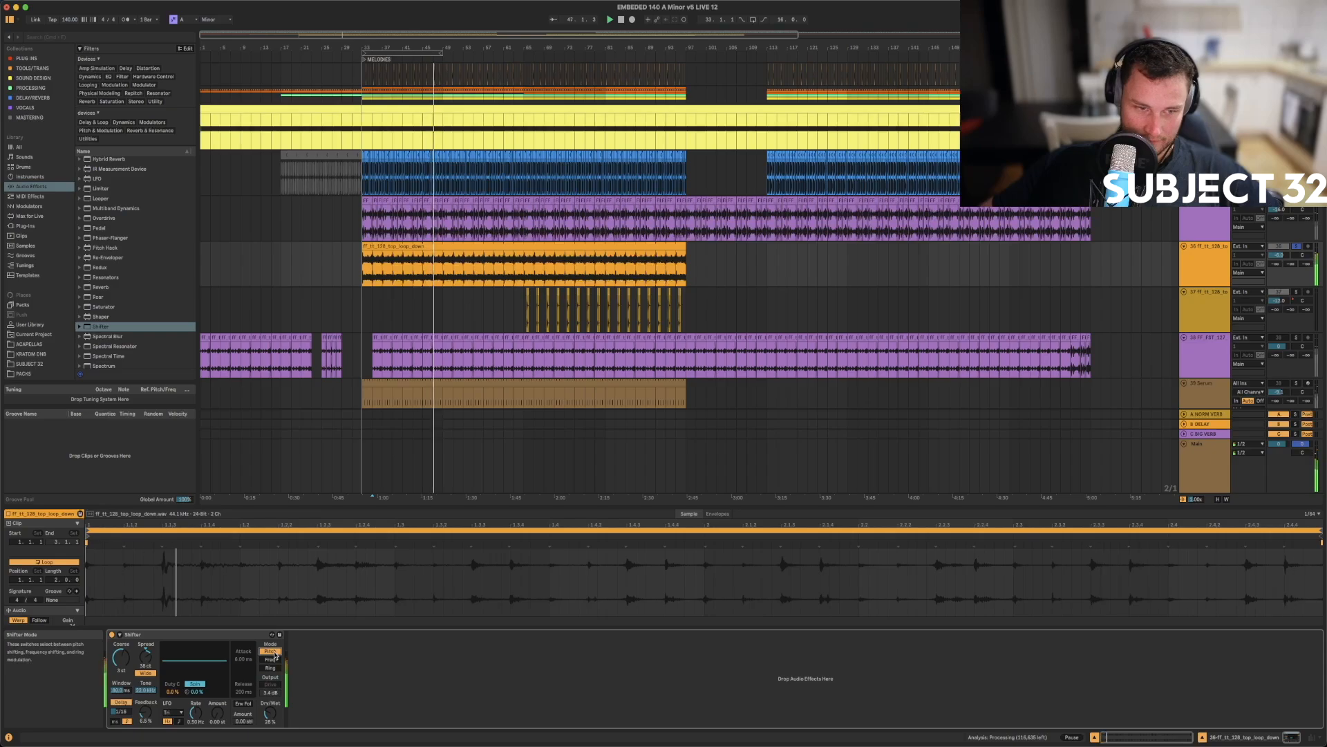
double_click(147, 657)
drag(148, 656, 148, 608)
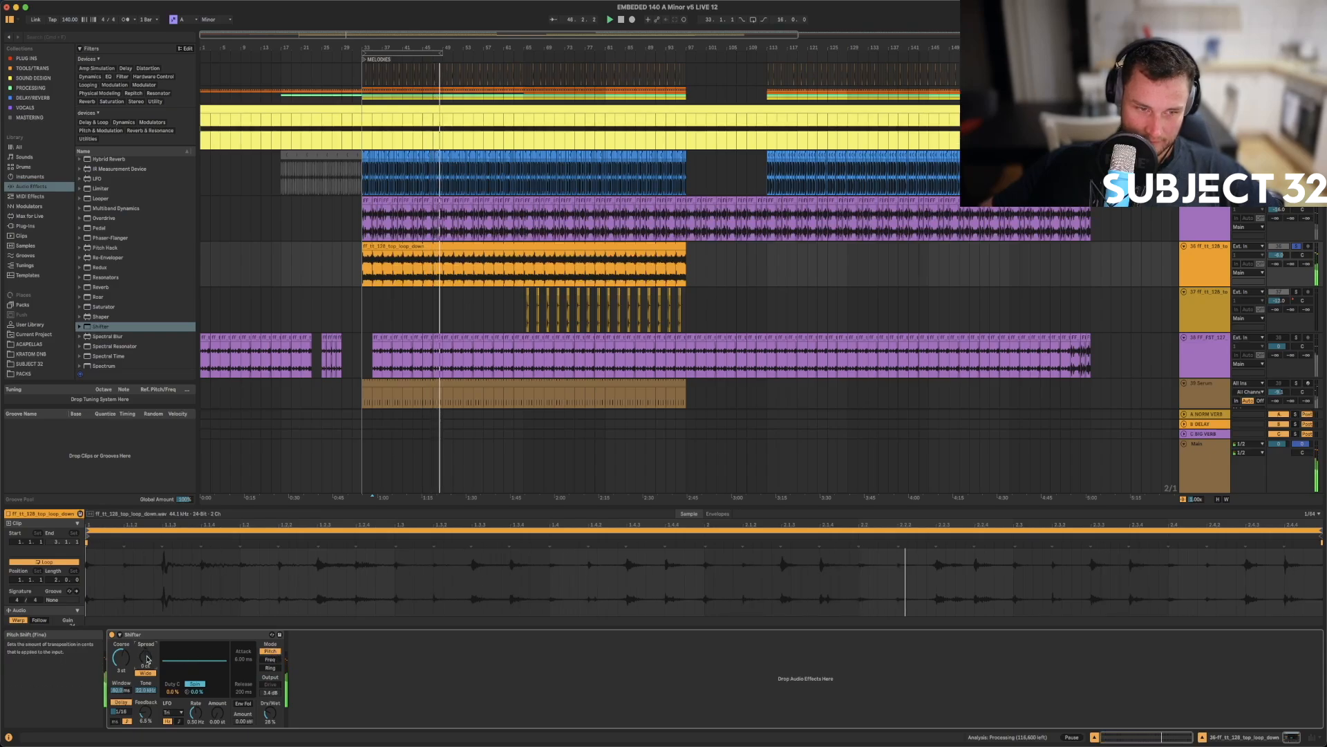
drag(123, 658, 130, 684)
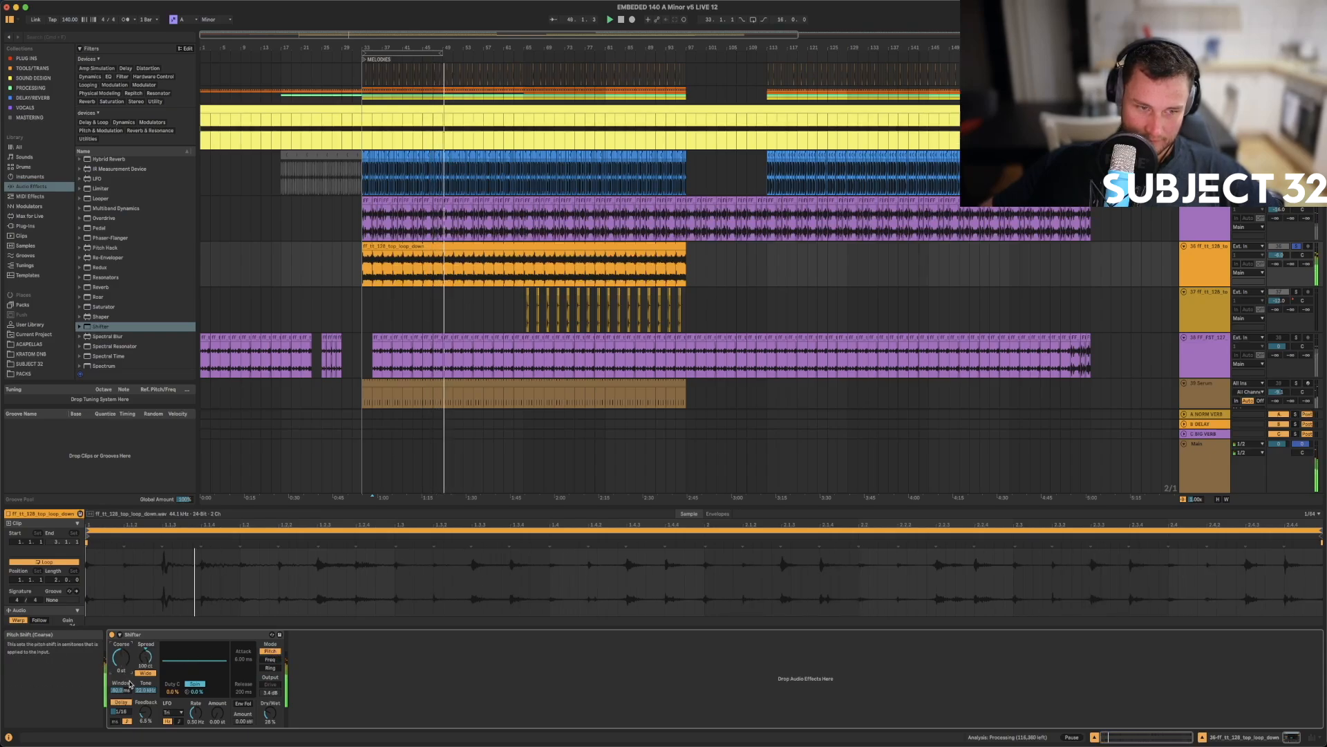
- Compare the loop with Shifter bypassed and active, lower its dry/wet mix further and turn off its delay
click(112, 636)
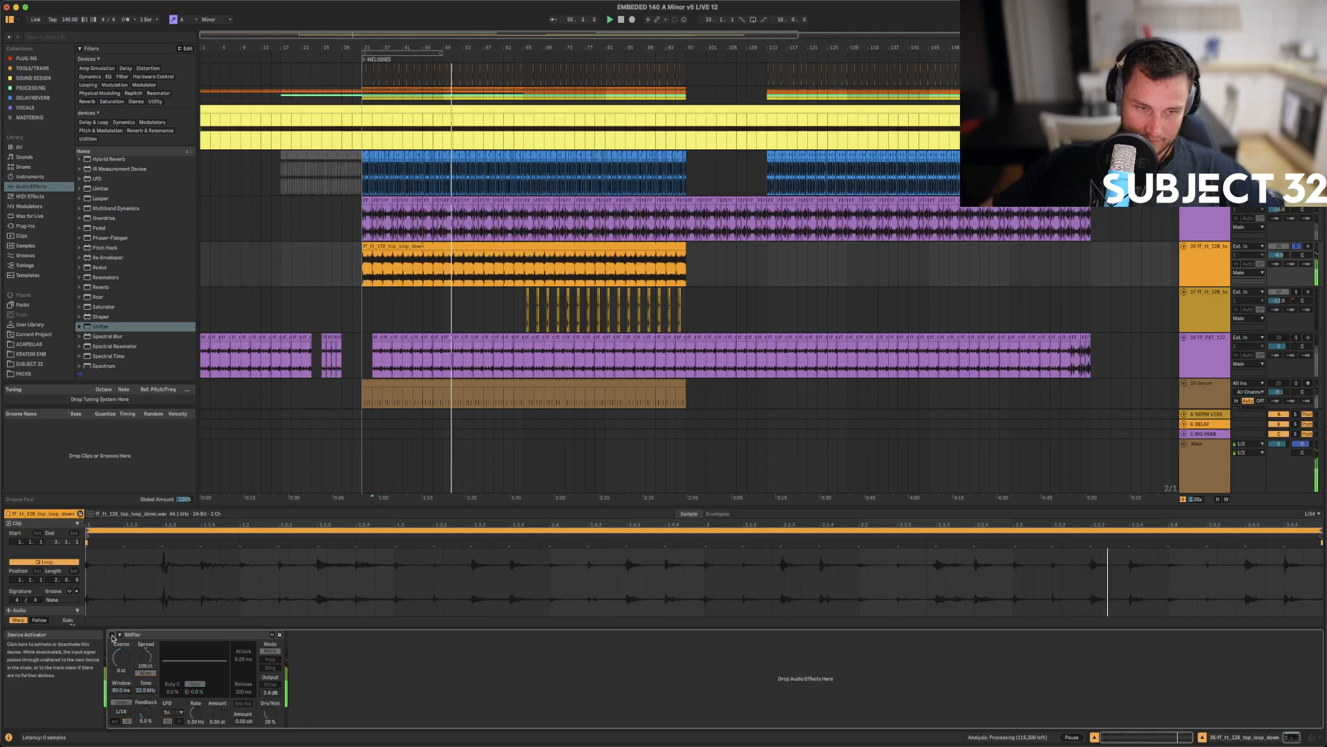
click(113, 635)
drag(270, 712, 269, 725)
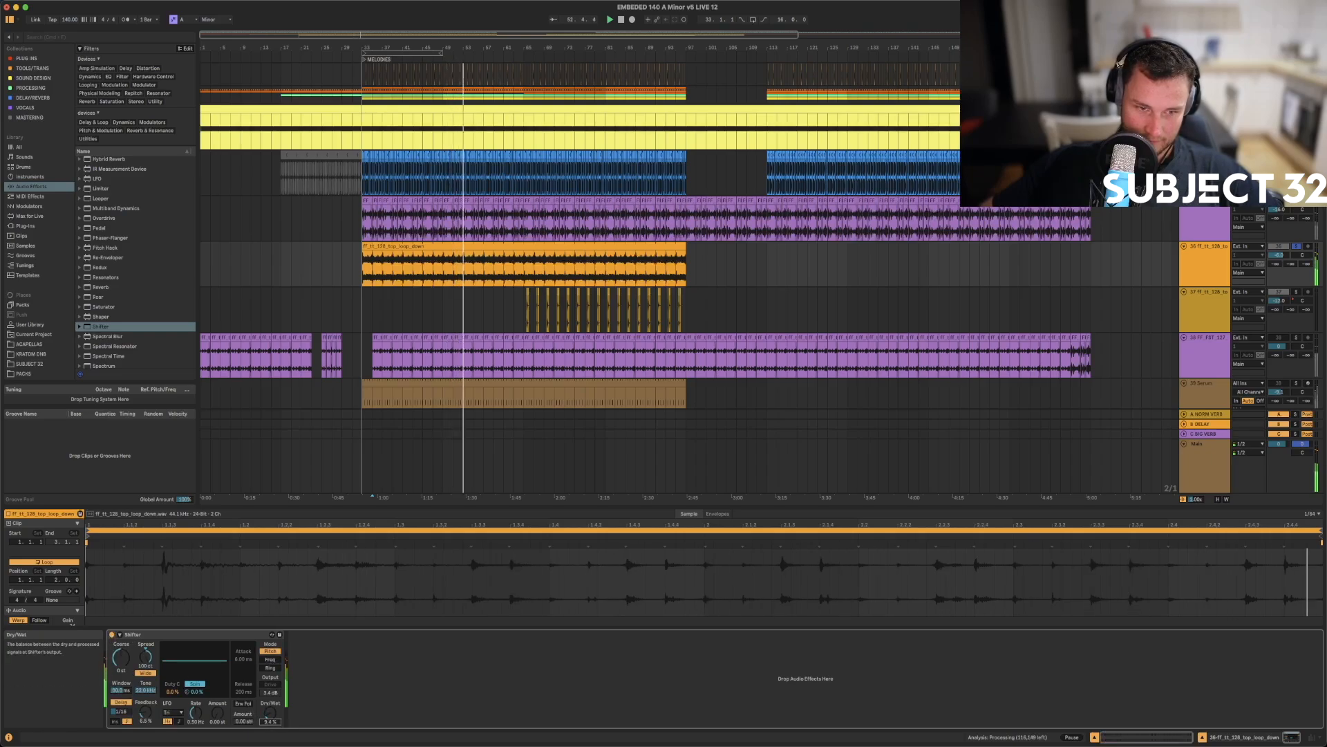
click(122, 703)
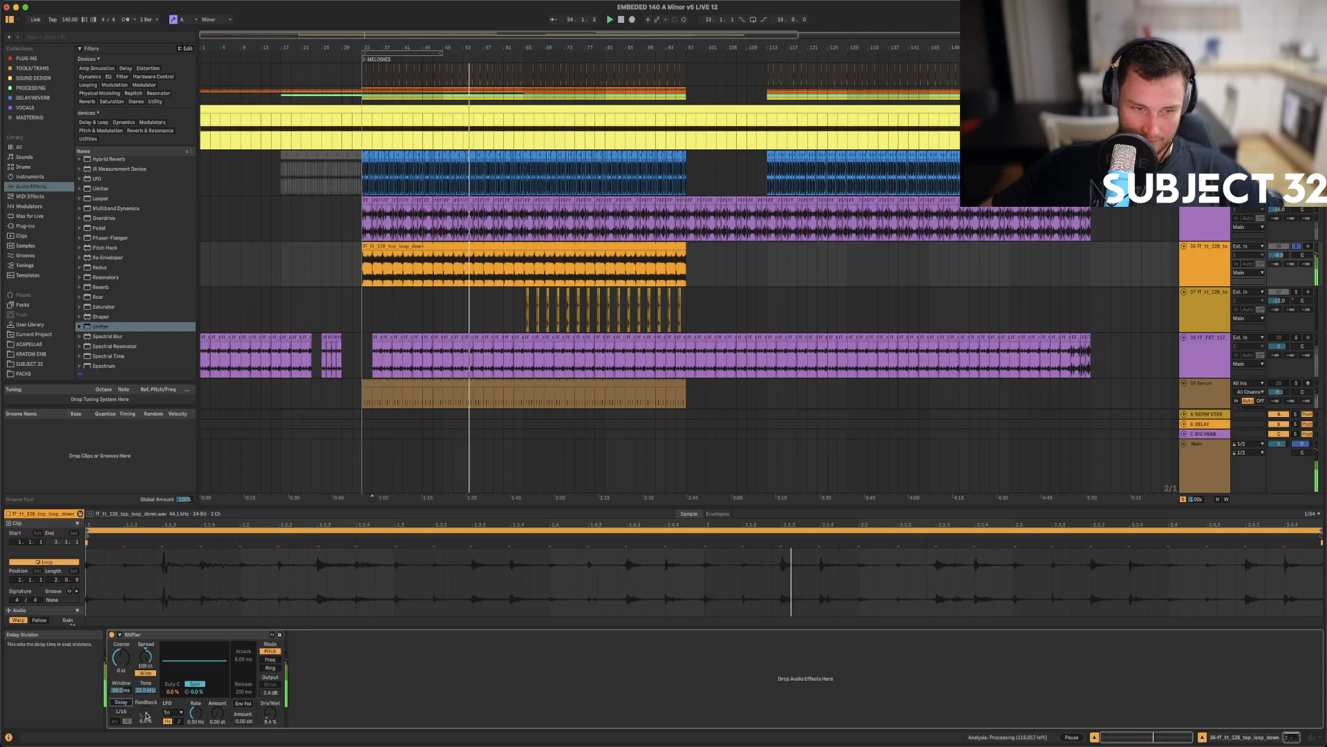
- Try Shifter's LFO duty cycle and spin, and raise the LFO modulation amount to 24 st
drag(200, 692, 200, 643)
drag(173, 692, 173, 740)
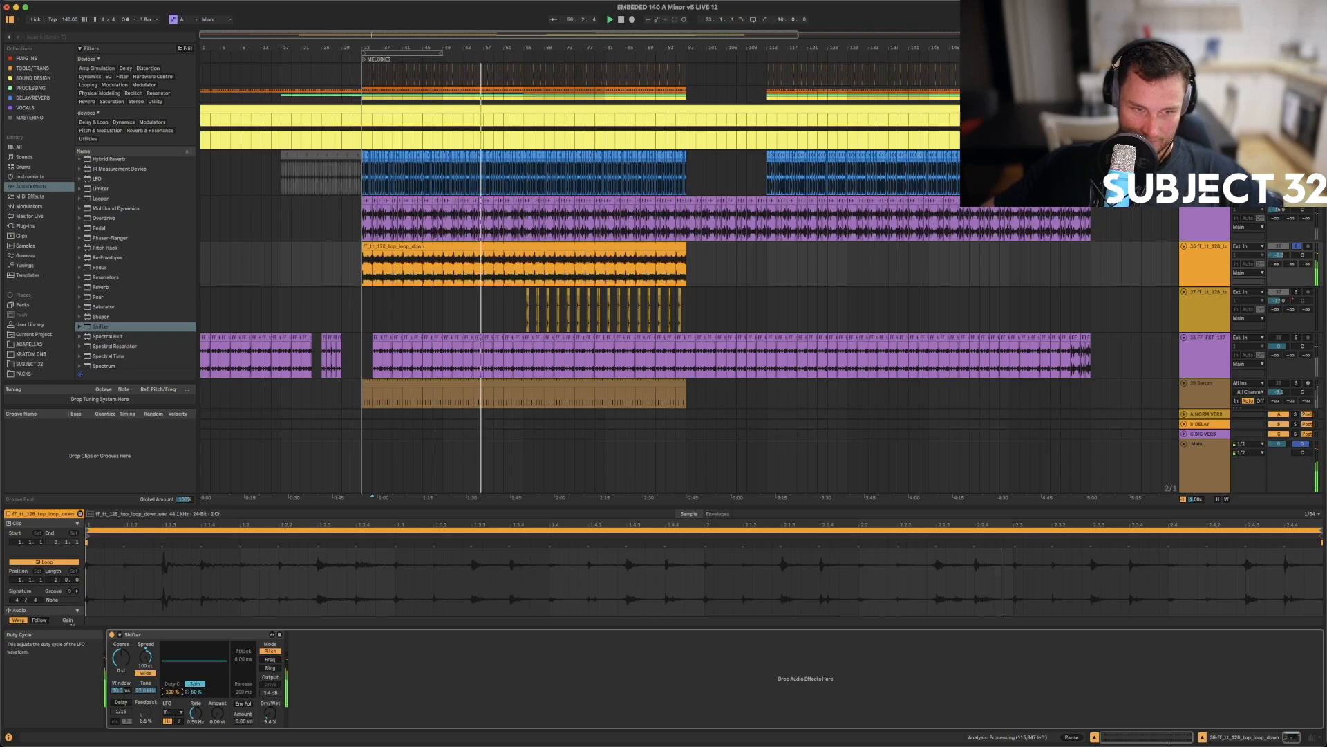
drag(196, 692, 196, 737)
double_click(173, 692)
drag(217, 713, 217, 567)
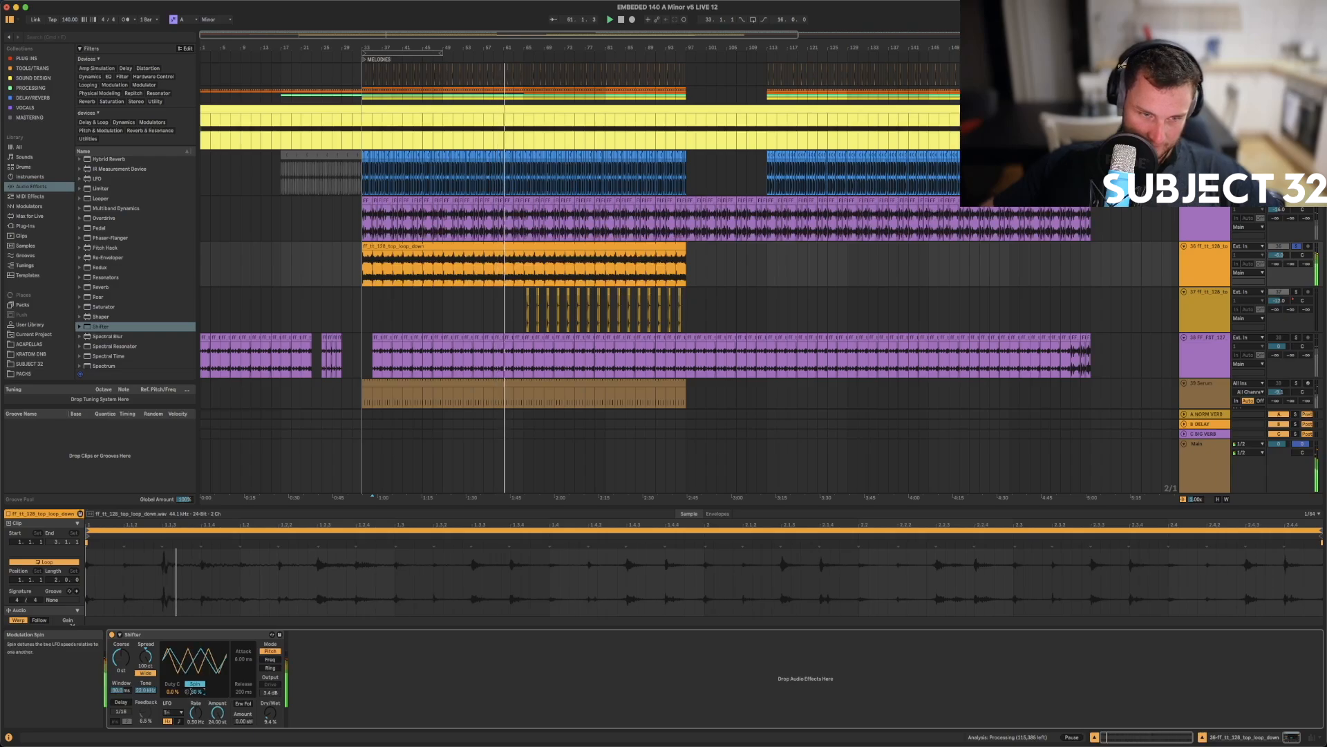
- Vary the LFO's spin and duty cycle, reset both, and switch the stereo mode from spin to phase
drag(196, 692, 188, 674)
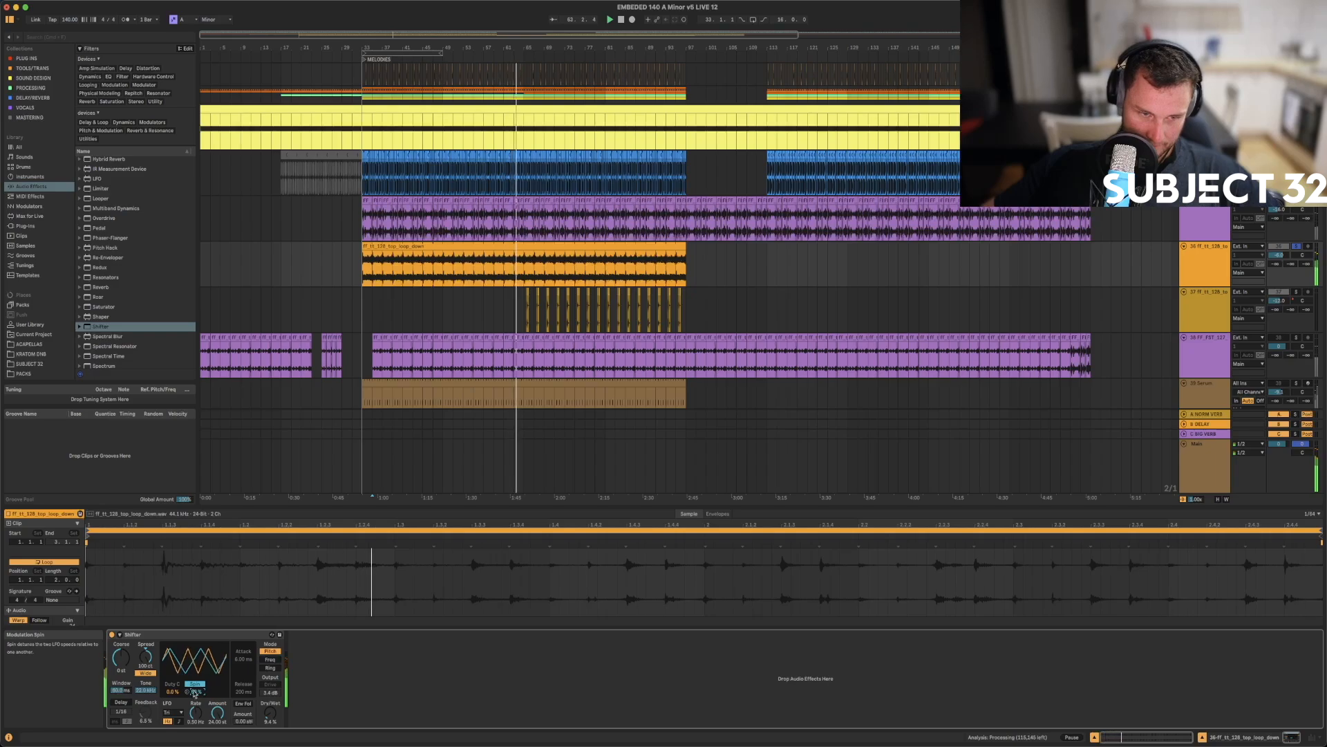
drag(166, 691, 166, 676)
double_click(172, 691)
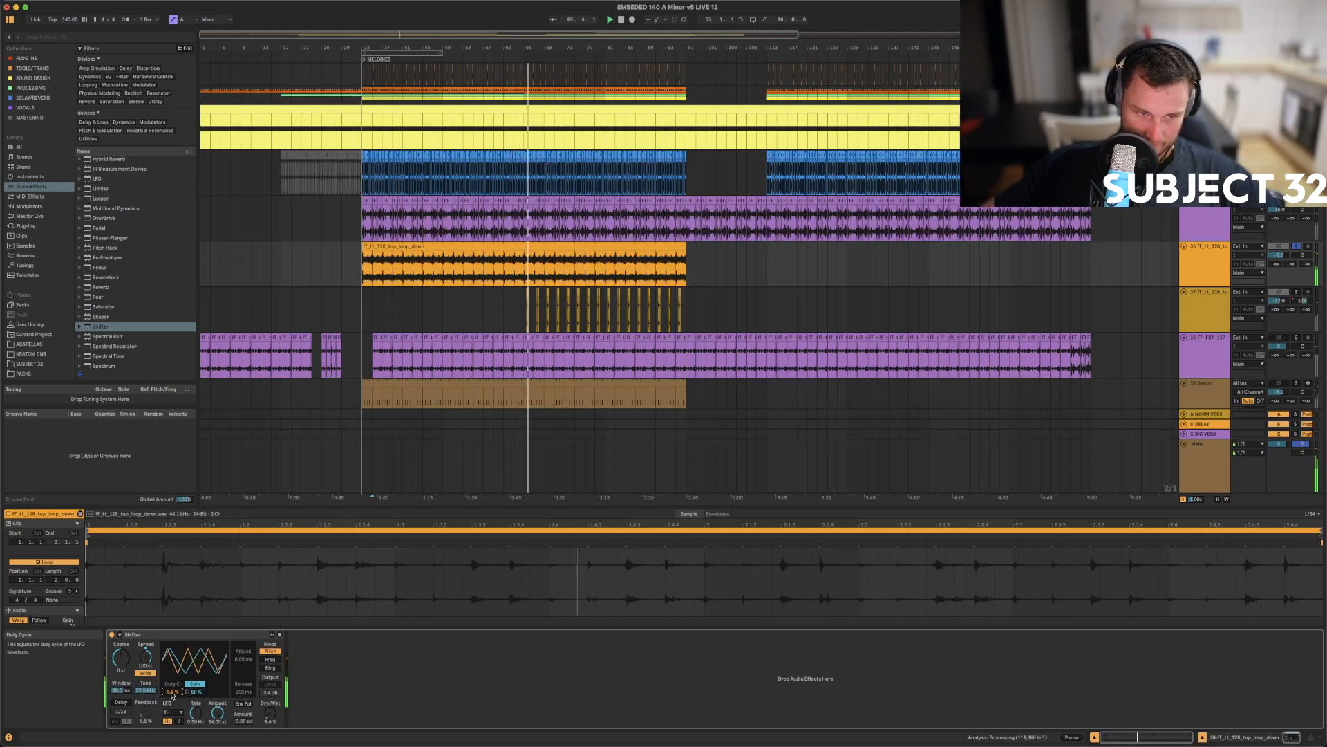
double_click(196, 692)
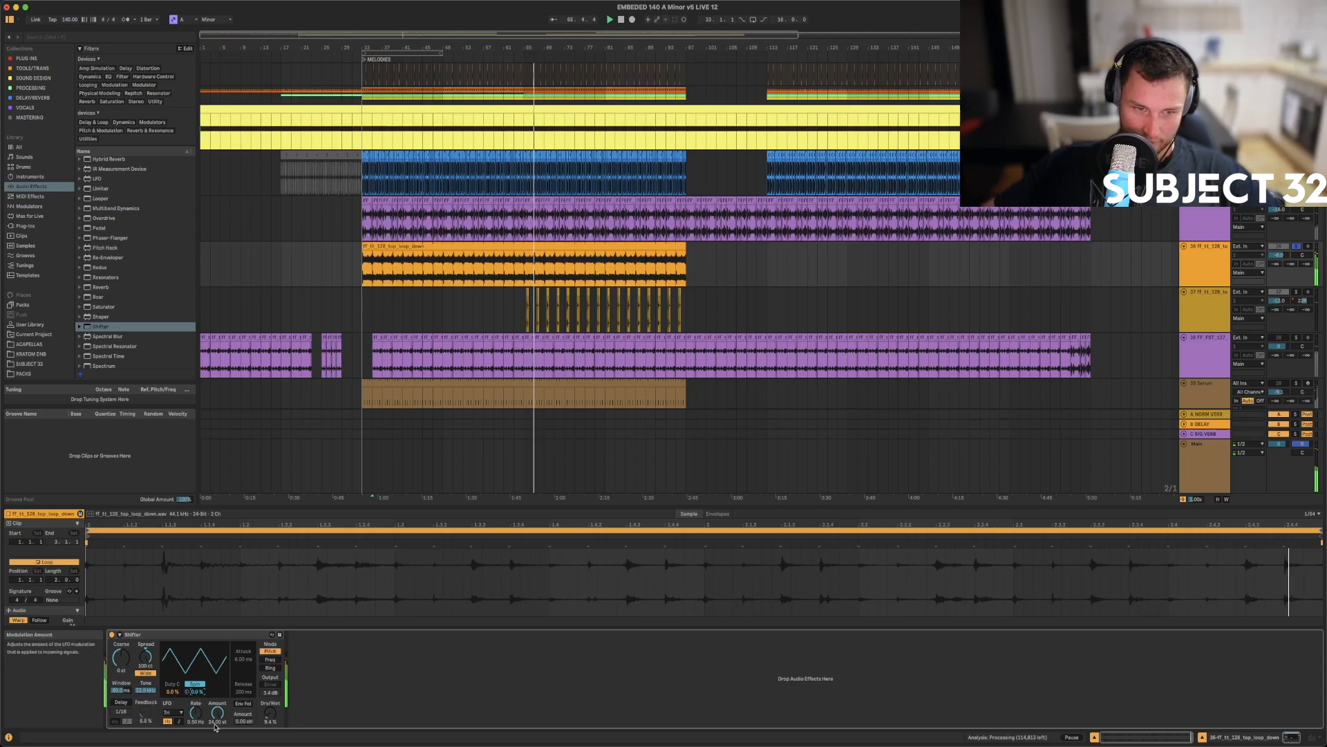
click(195, 684)
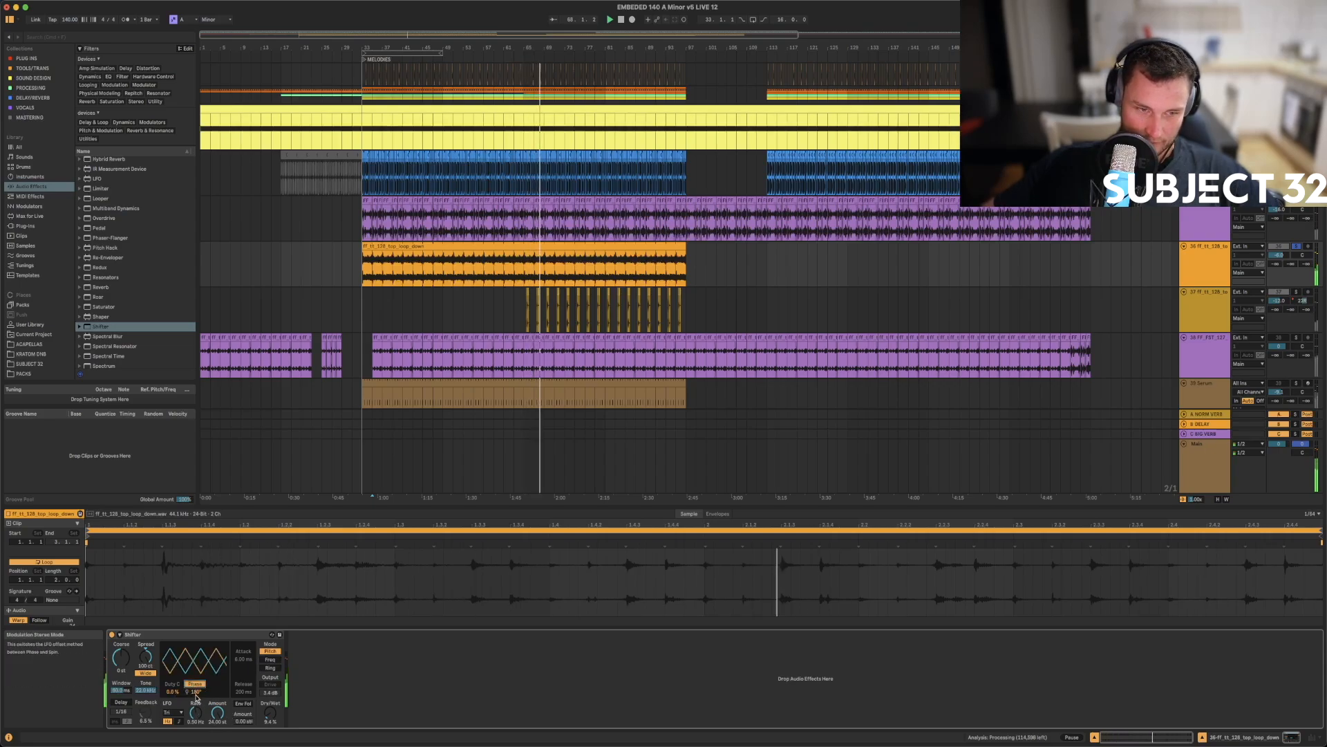
- Delete the Shifter device from the top_loop_down track
click(143, 635)
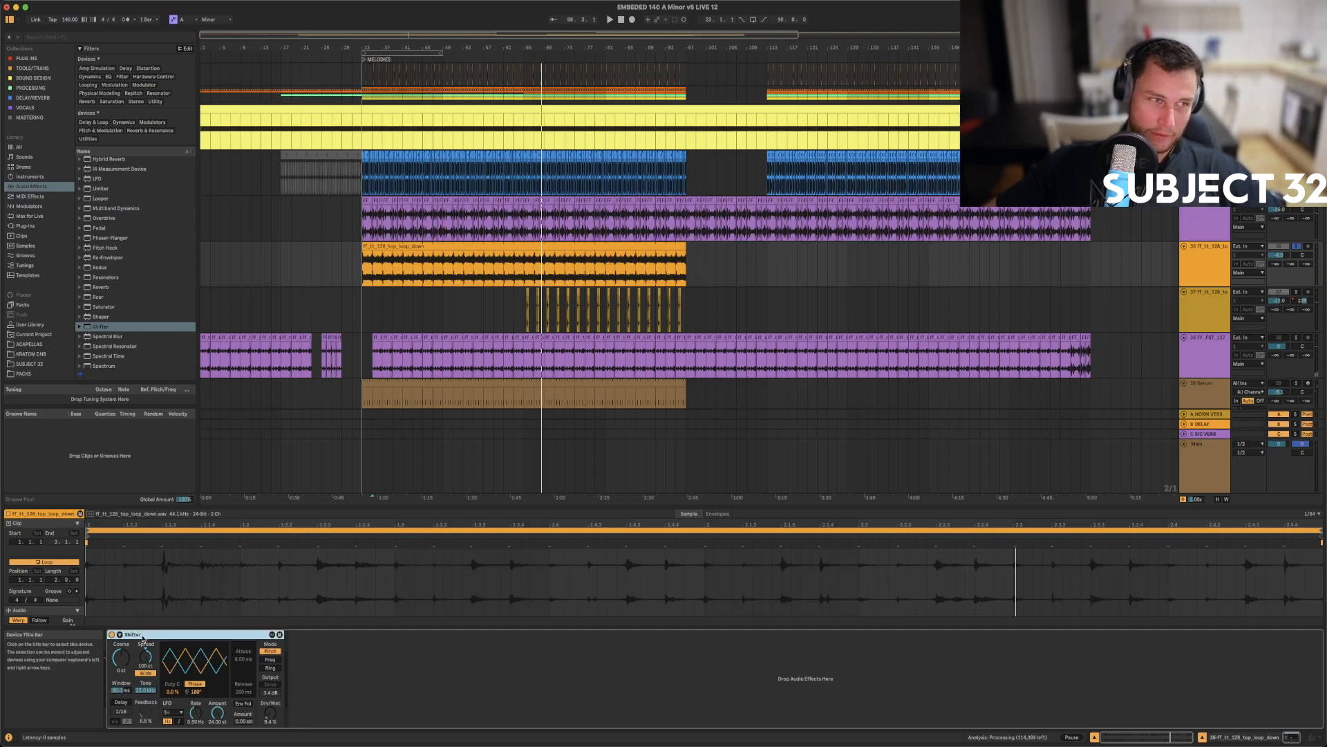
key(Delete)
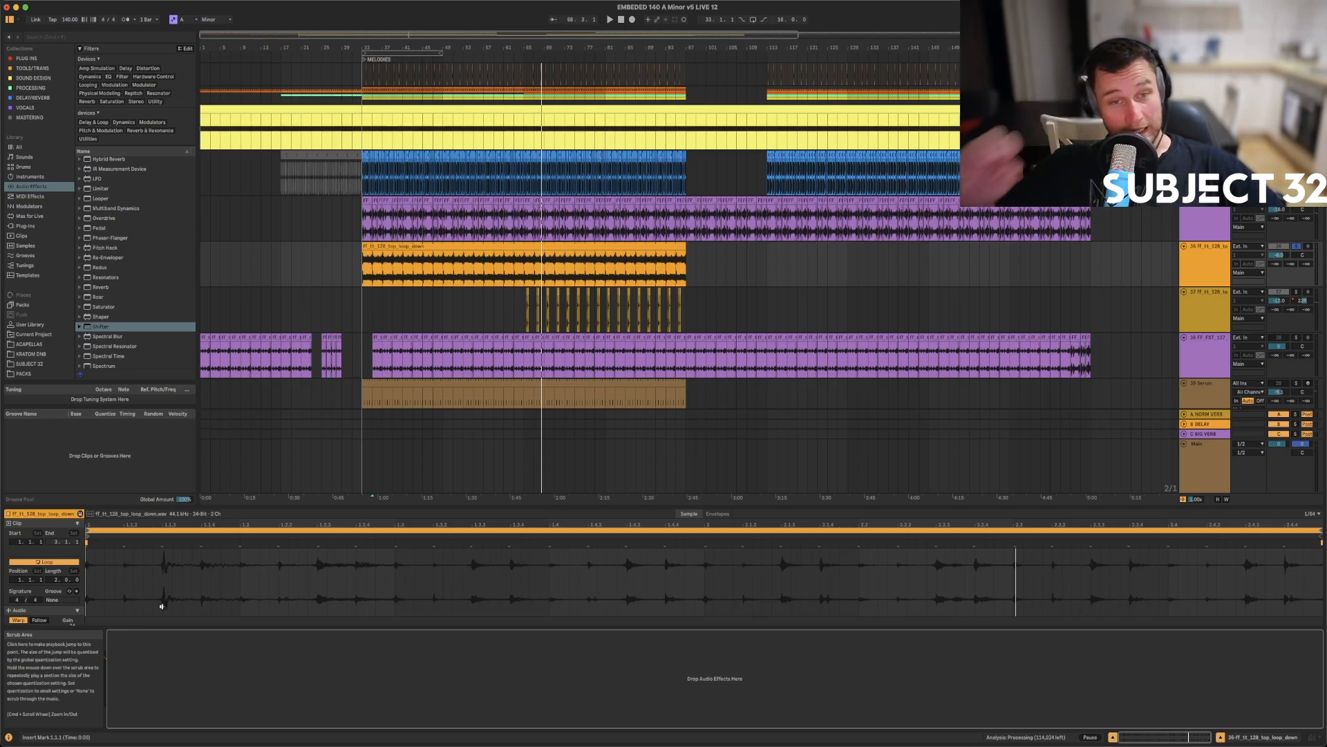
click(359, 275)
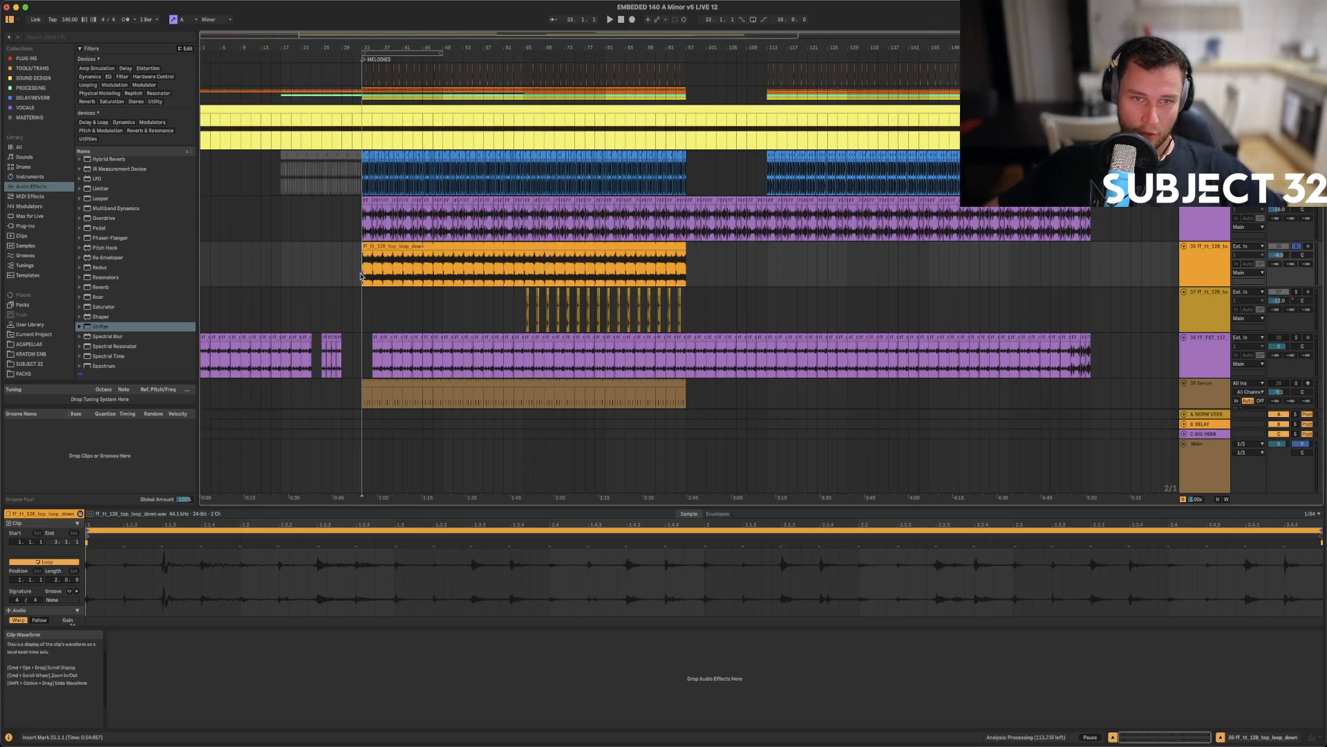
drag(362, 275, 504, 270)
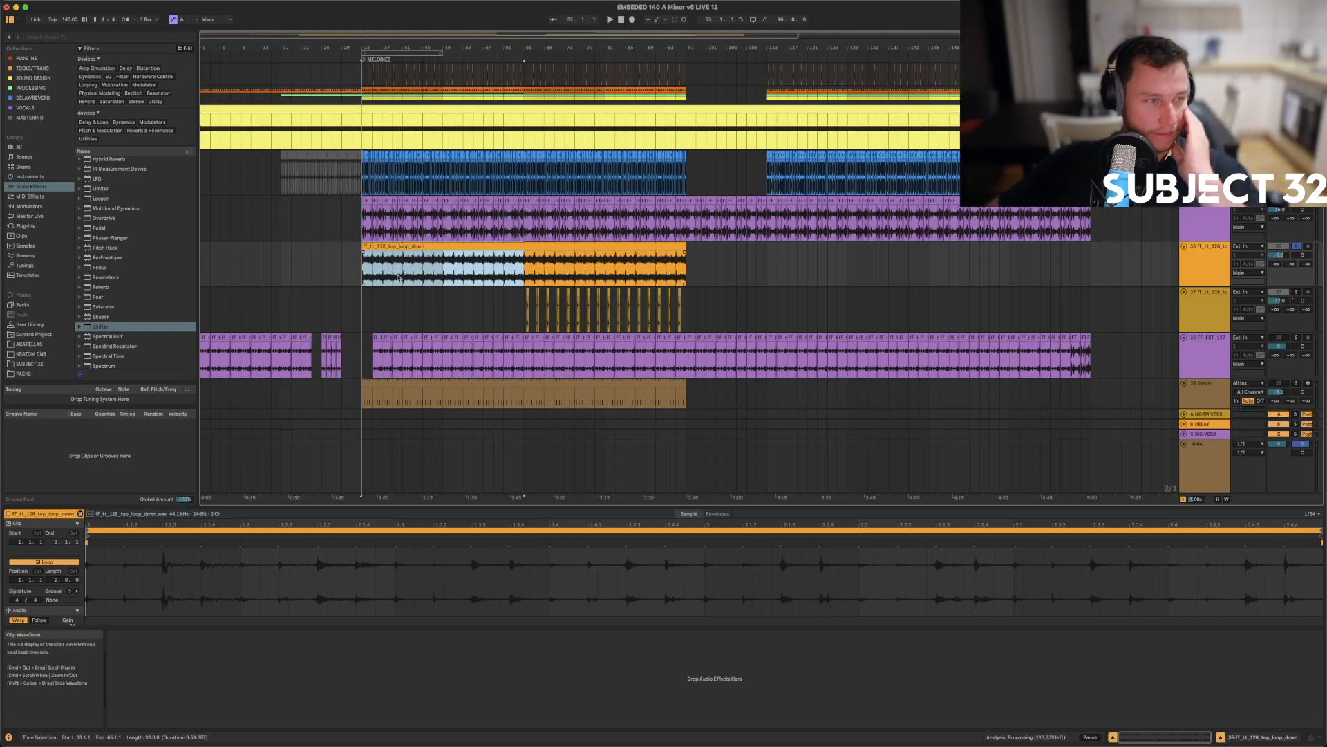
drag(367, 277, 468, 275)
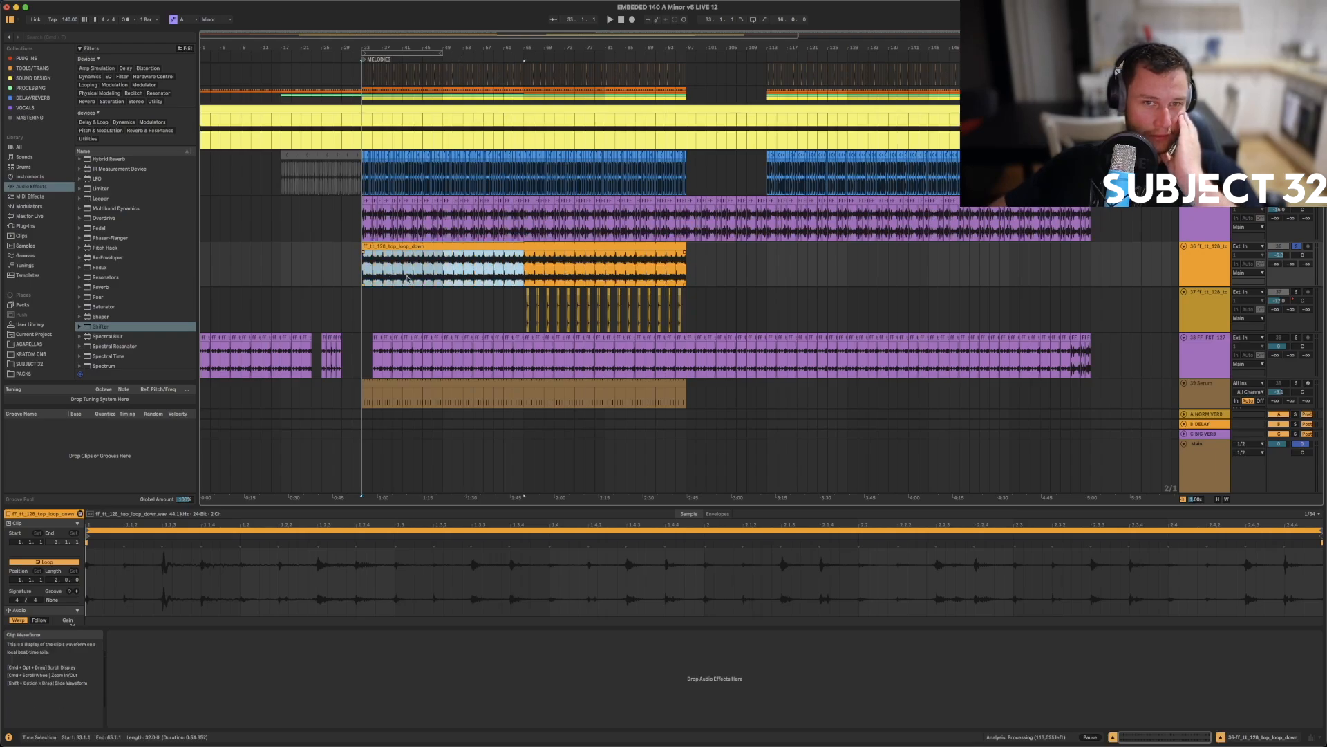
drag(423, 276, 441, 276)
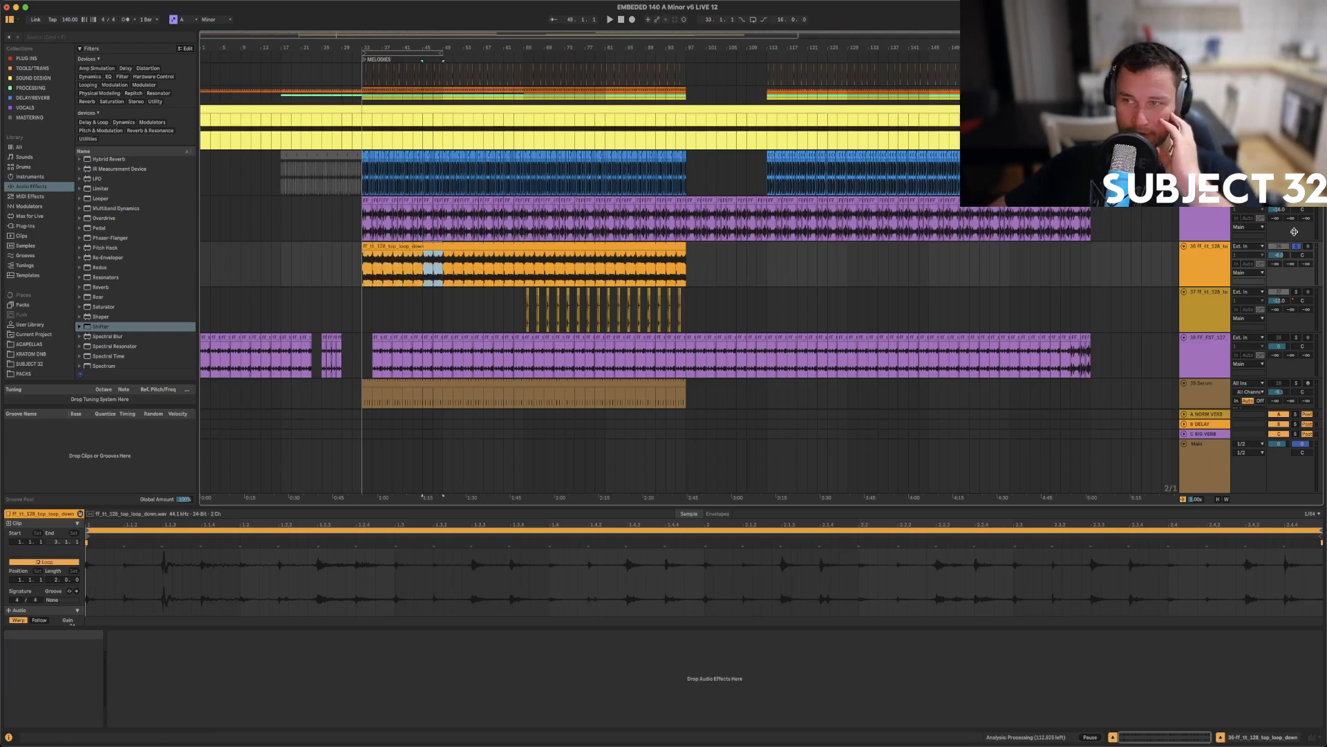
- Load Shifter's Whammy Nudge preset onto the top_loop_down track and play the loop from the start of its clip
click(1220, 258)
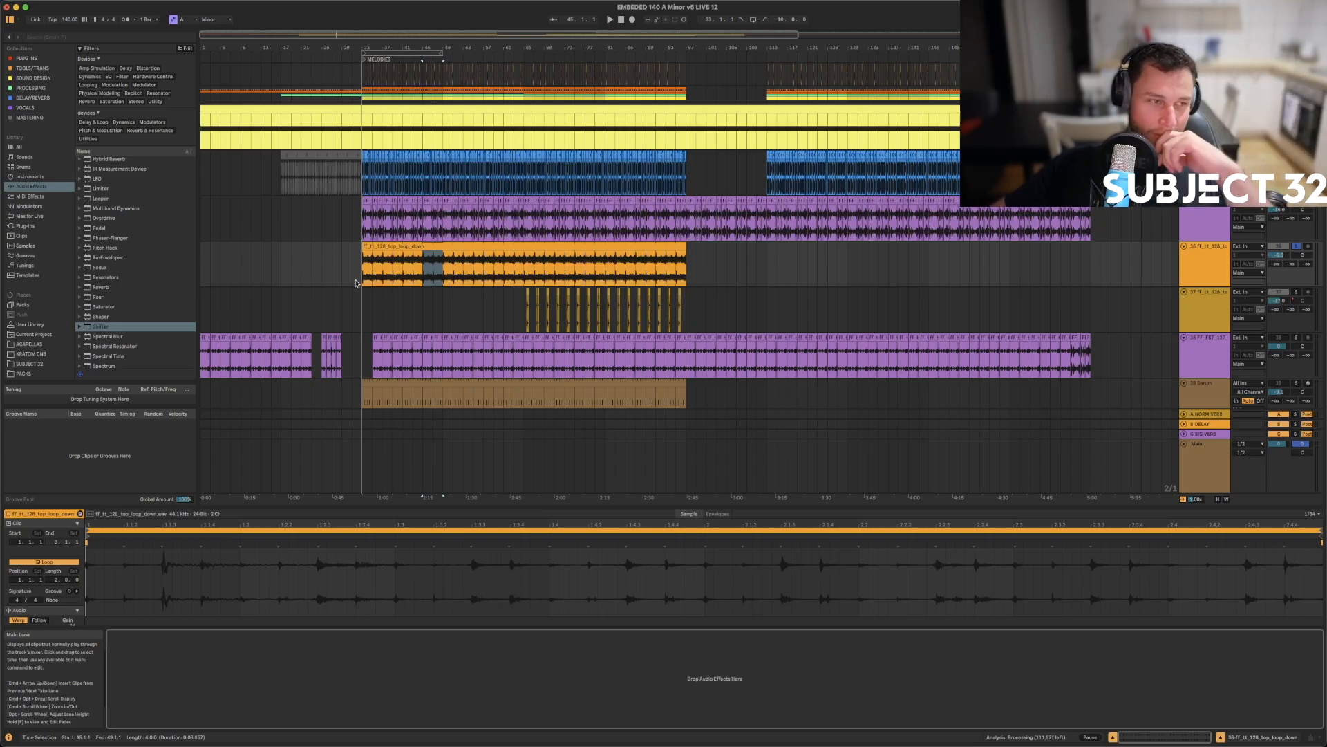
click(82, 327)
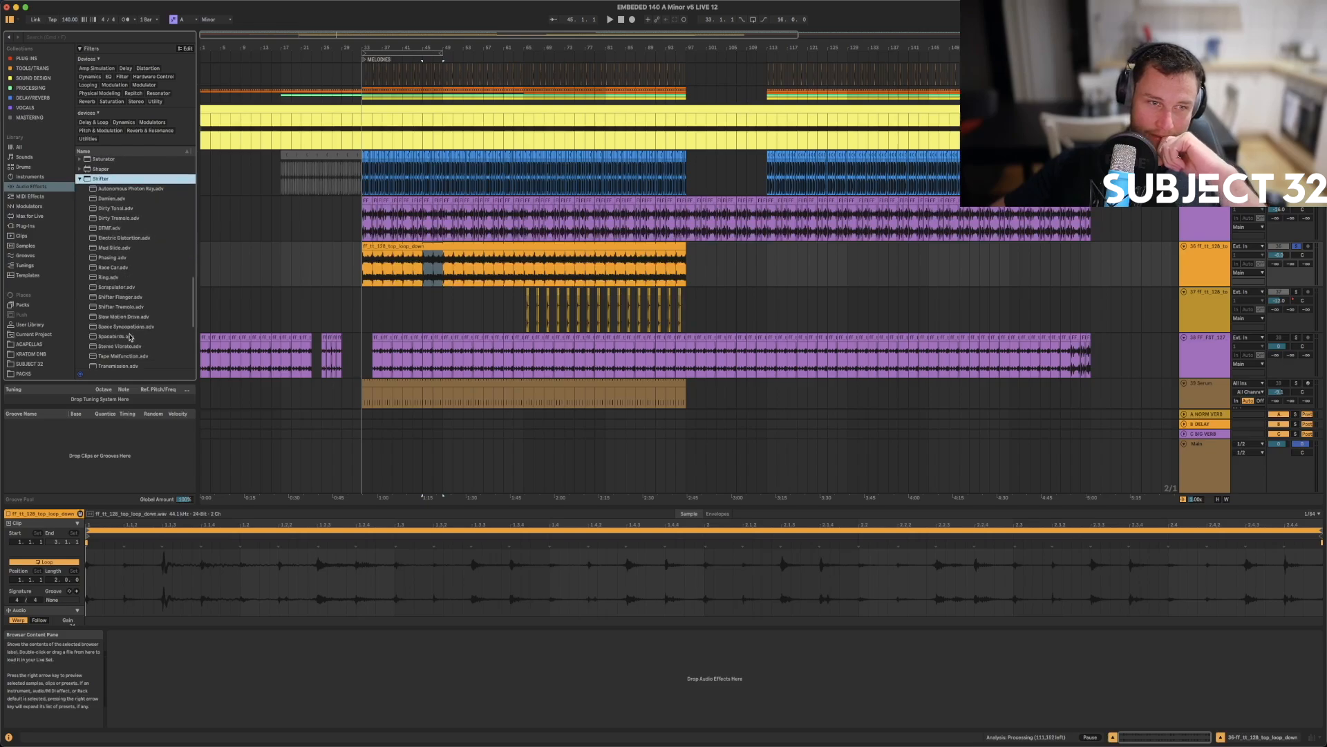
scroll(130, 338, down, 3)
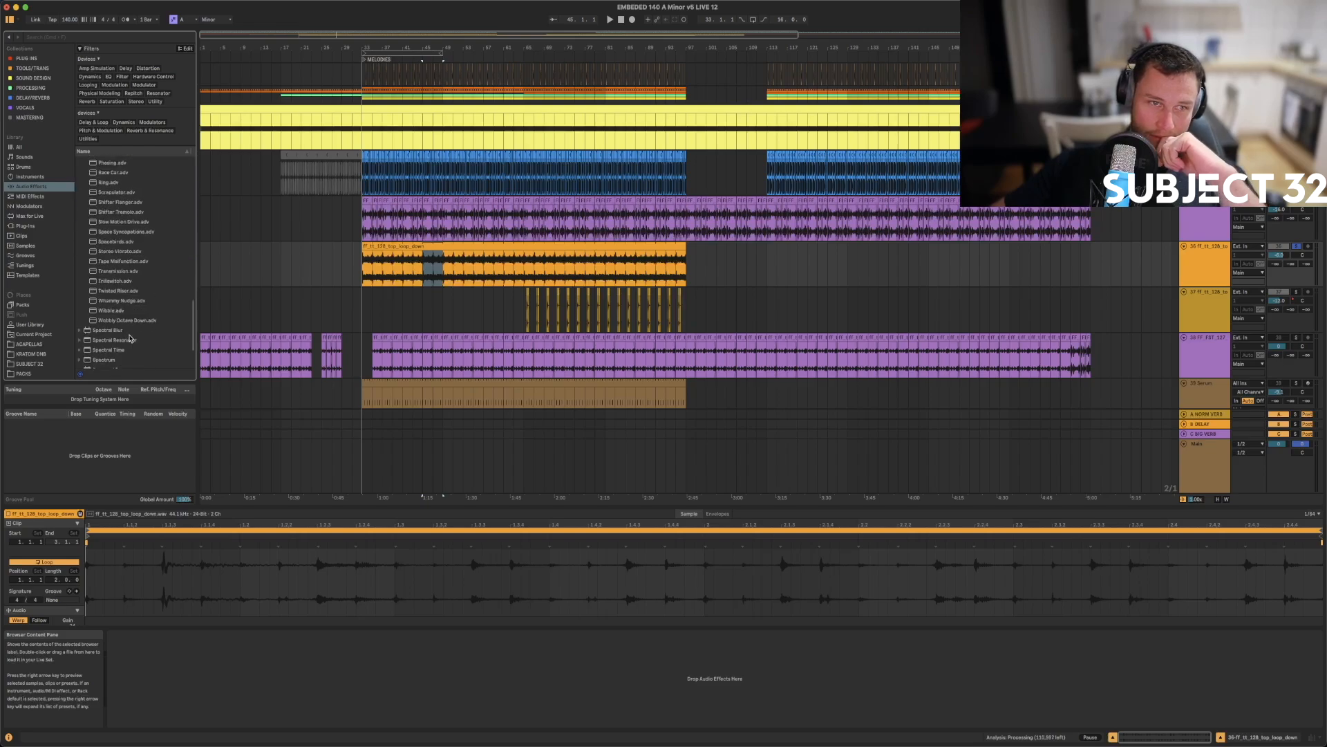
click(123, 302)
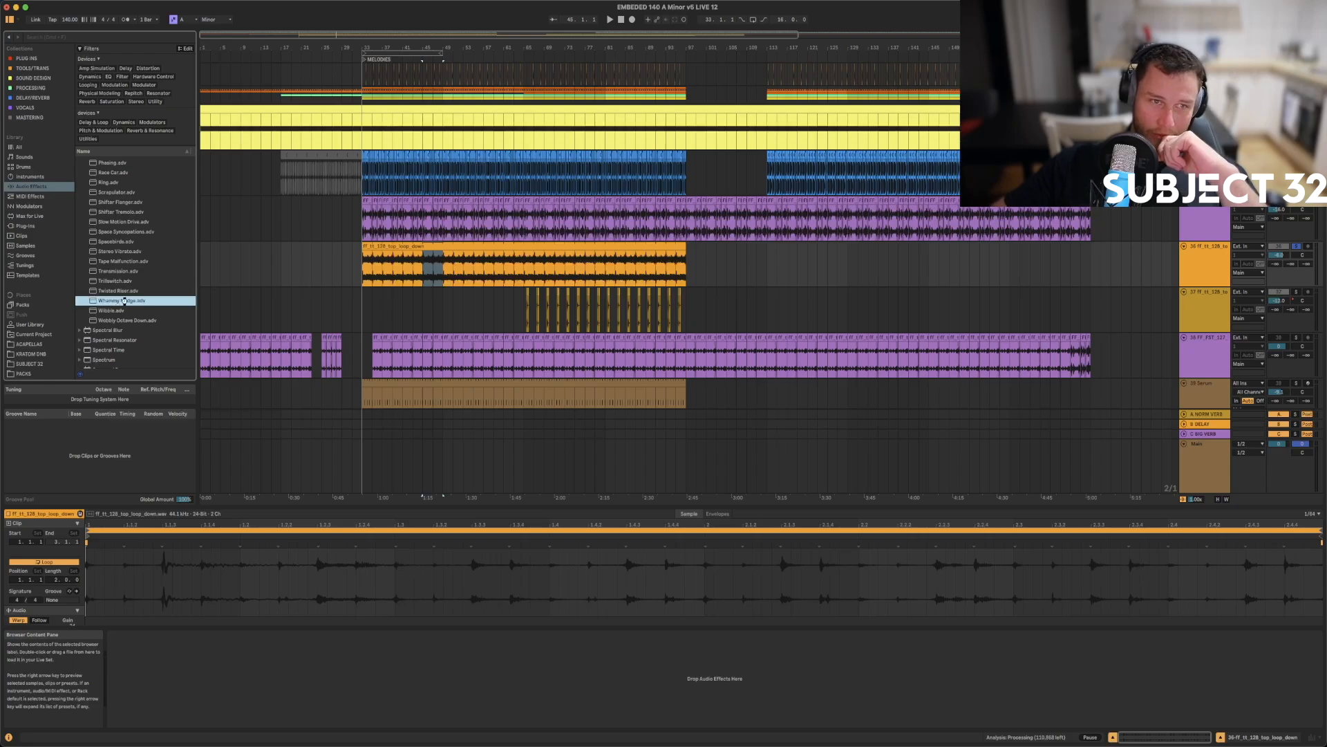
click(359, 264)
key(space)
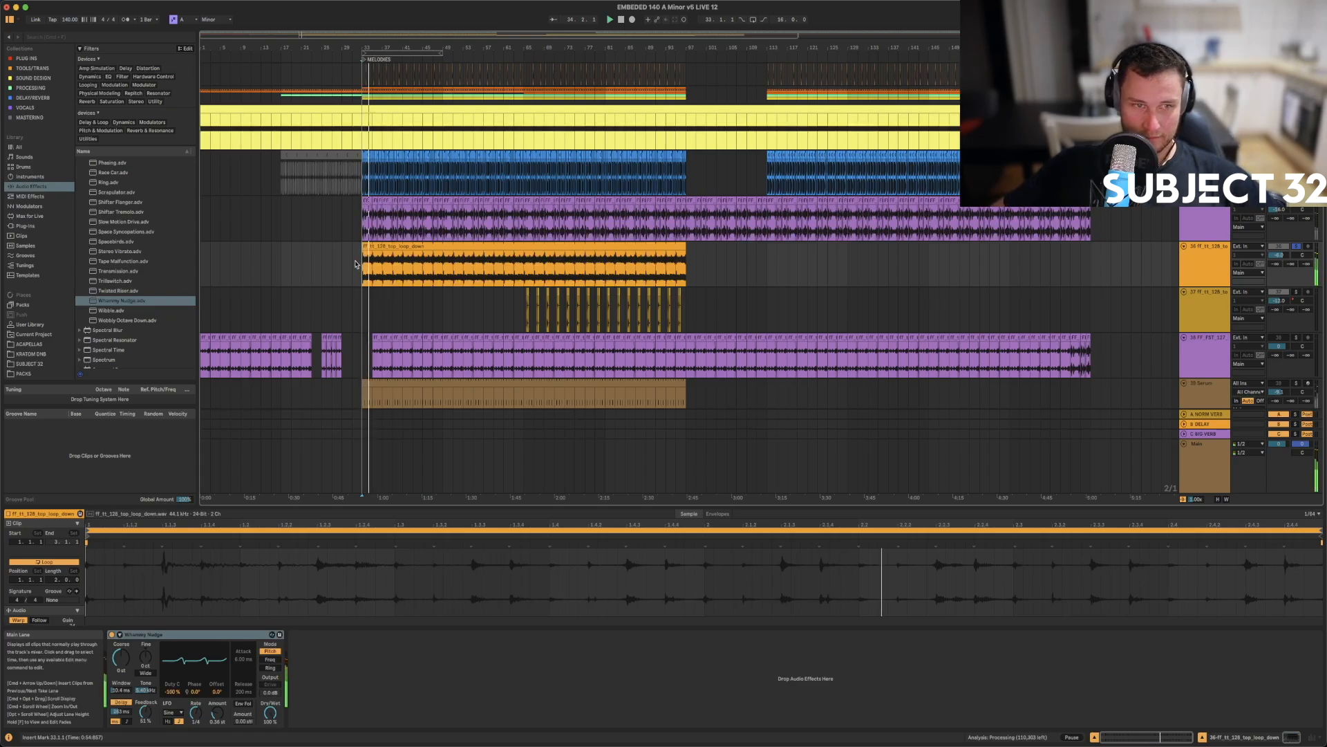
- Add Shifter's Space Syncopations preset after Whammy Nudge, deactivate Whammy Nudge and unsolo the top loop track
click(111, 232)
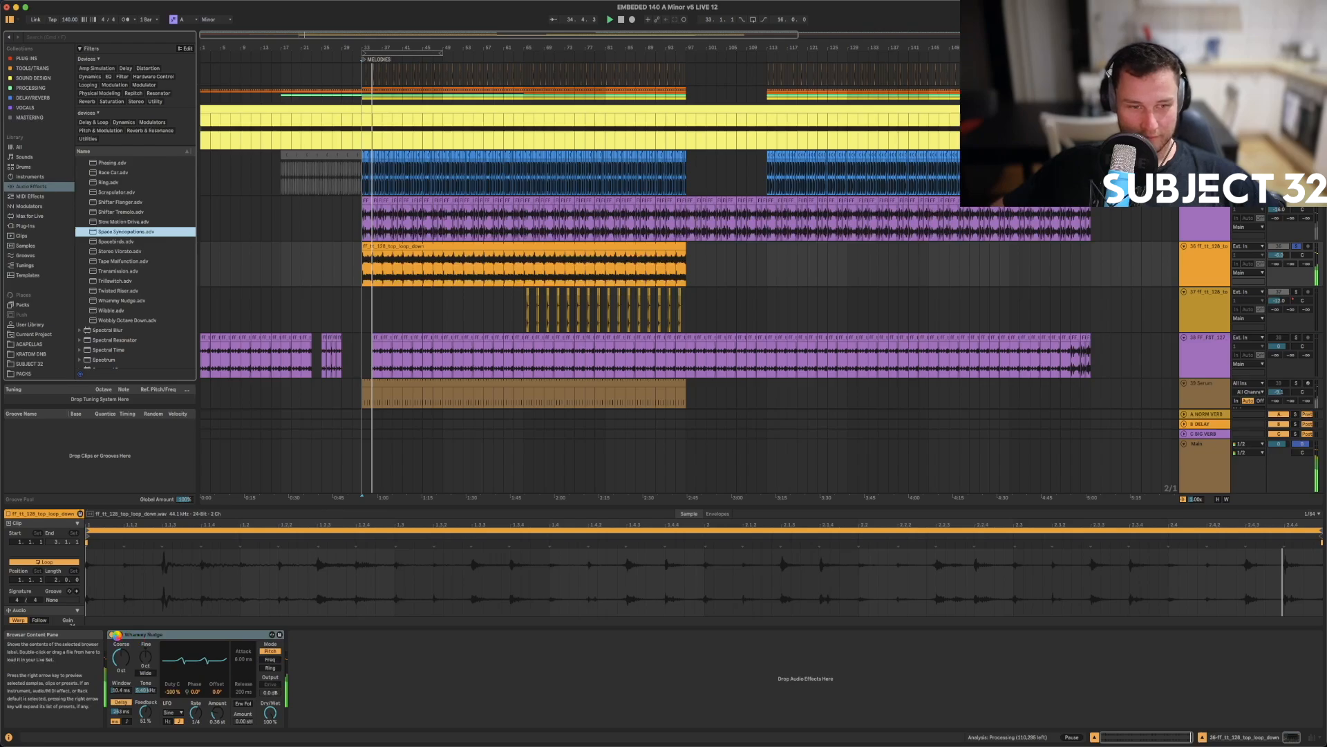
key(Return)
click(112, 634)
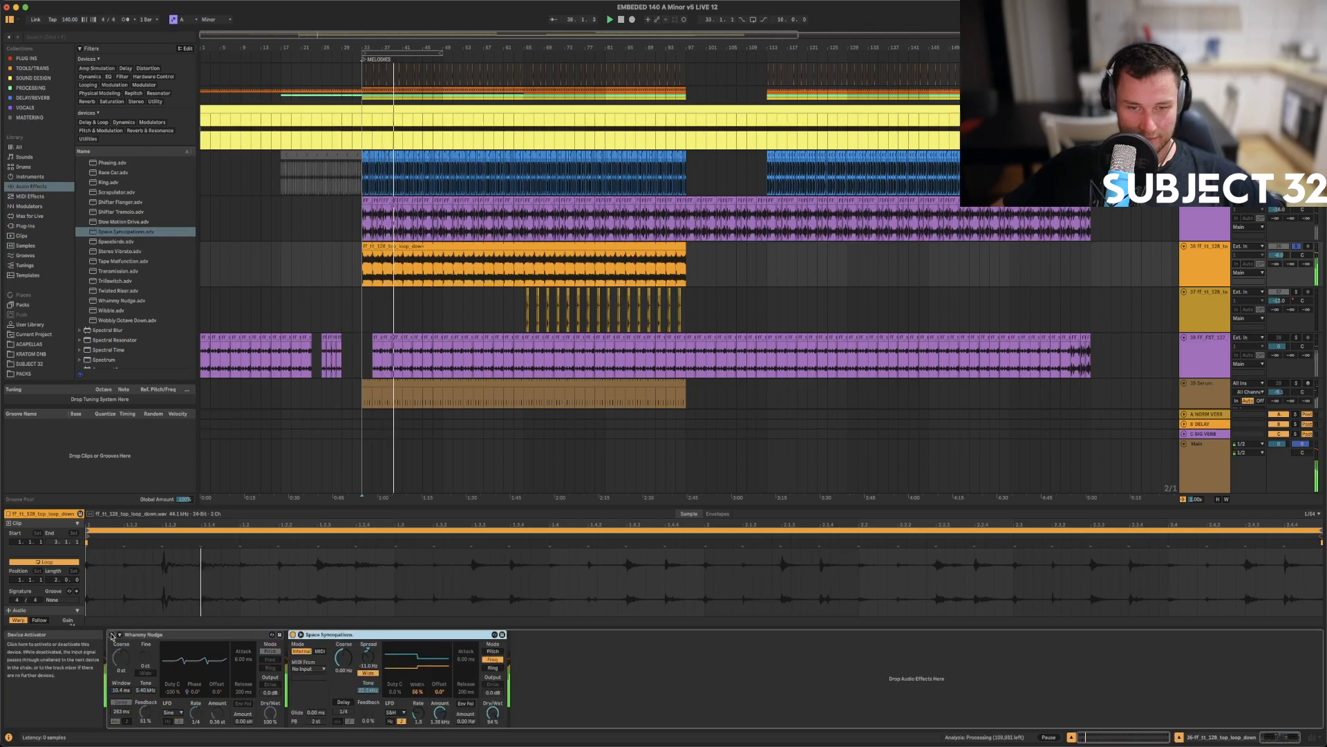
click(1296, 247)
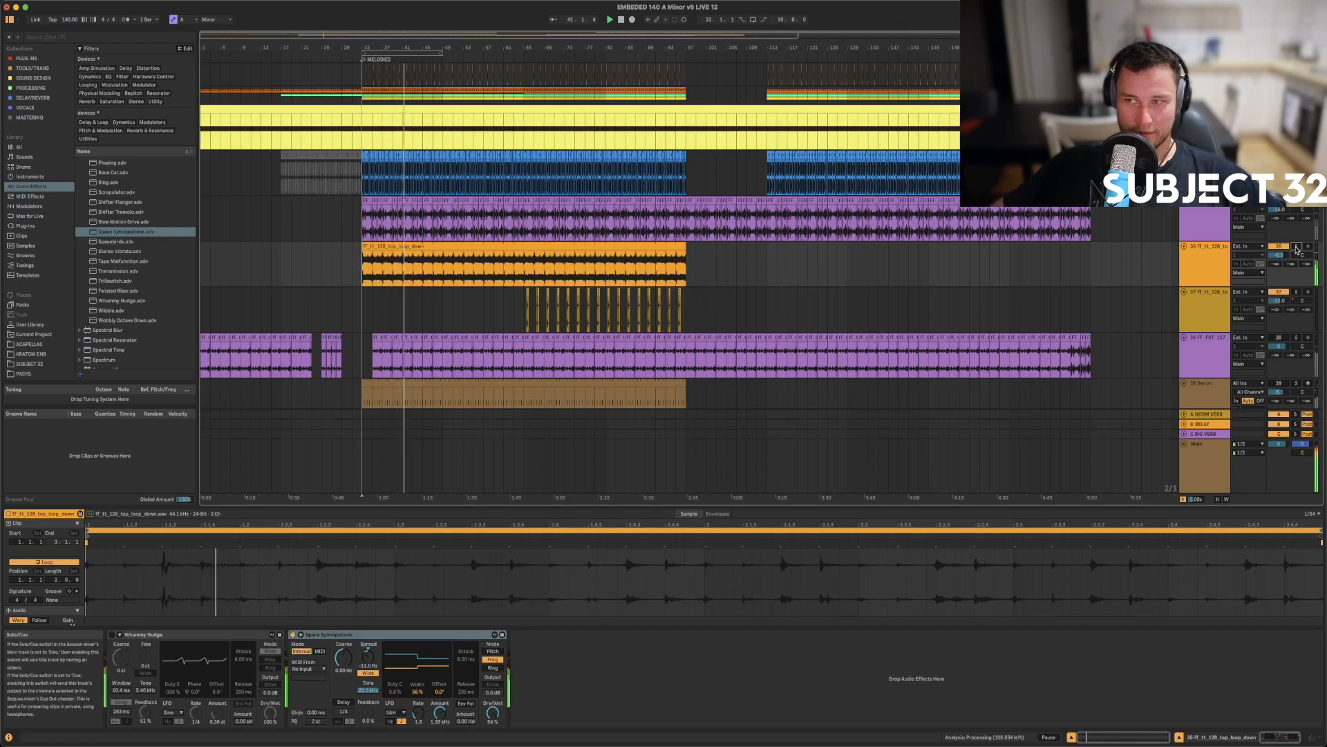
- Look through the other tracks of the arrangement down to the last MIDI tracks while it plays
scroll(1298, 250, up, 5)
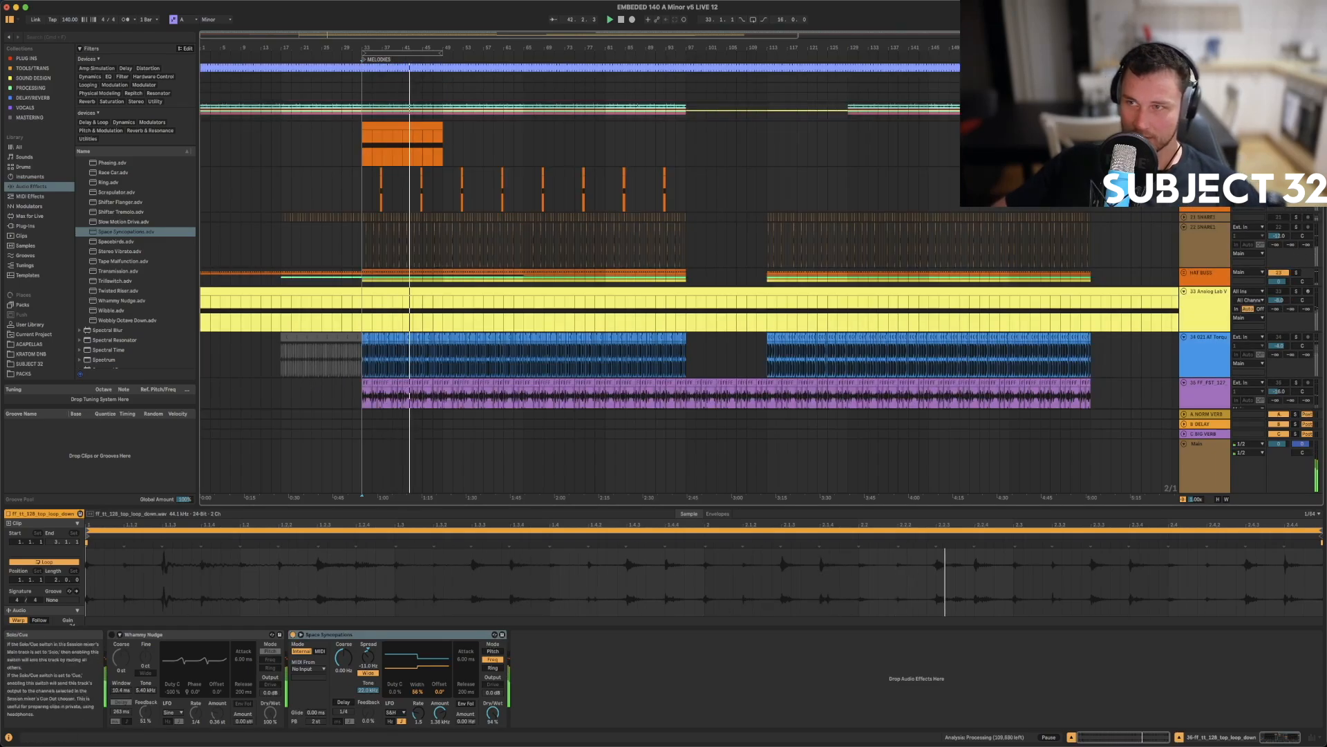
scroll(778, 313, up, 5)
scroll(779, 314, down, 10)
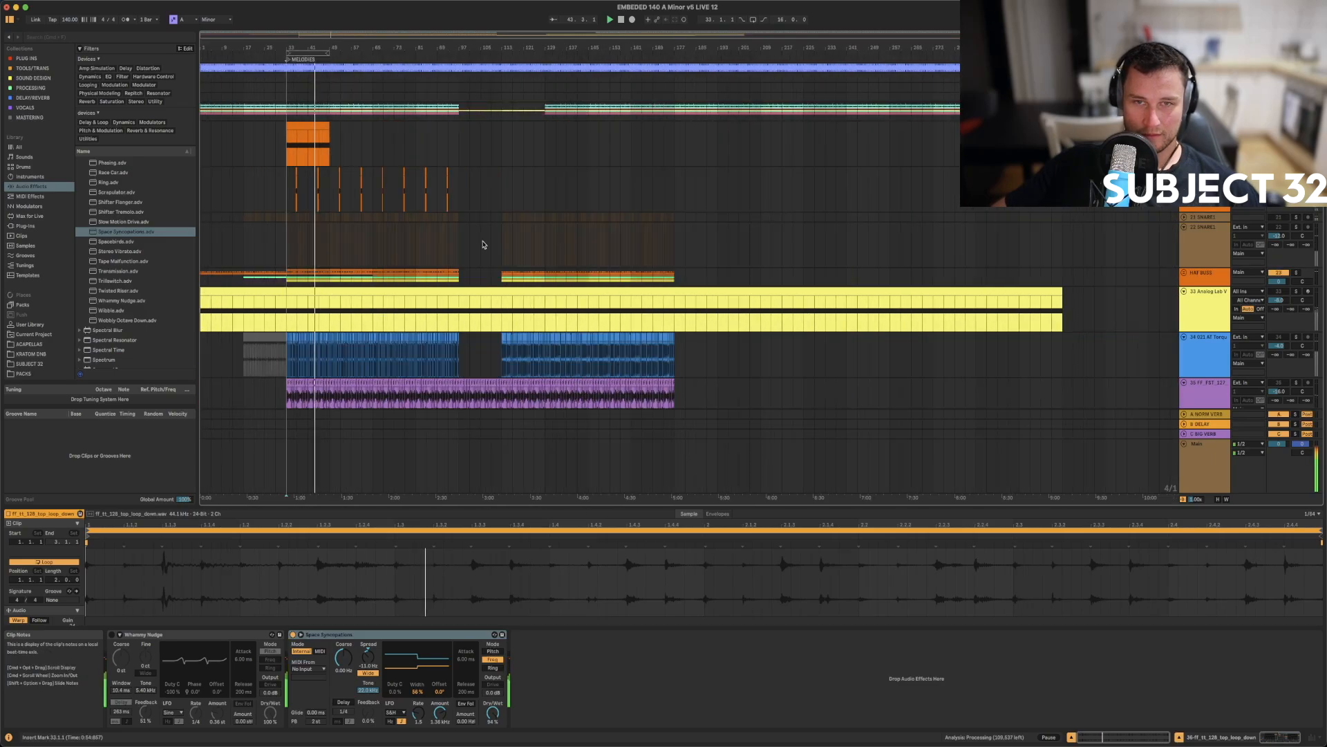
drag(292, 47, 293, 73)
scroll(298, 138, down, 10)
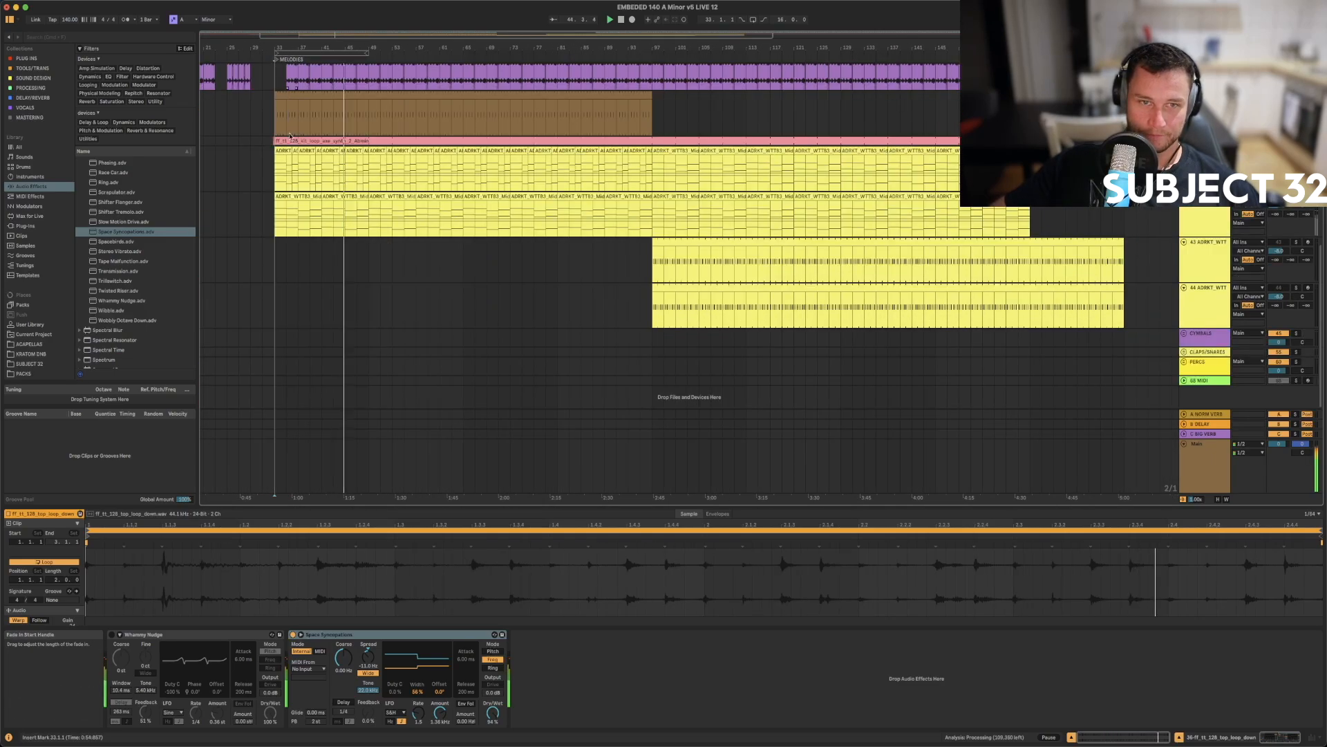
- Loop the arrangement over the 16 bars from bar 33 and show the top_loop_down track's devices
drag(277, 169, 368, 183)
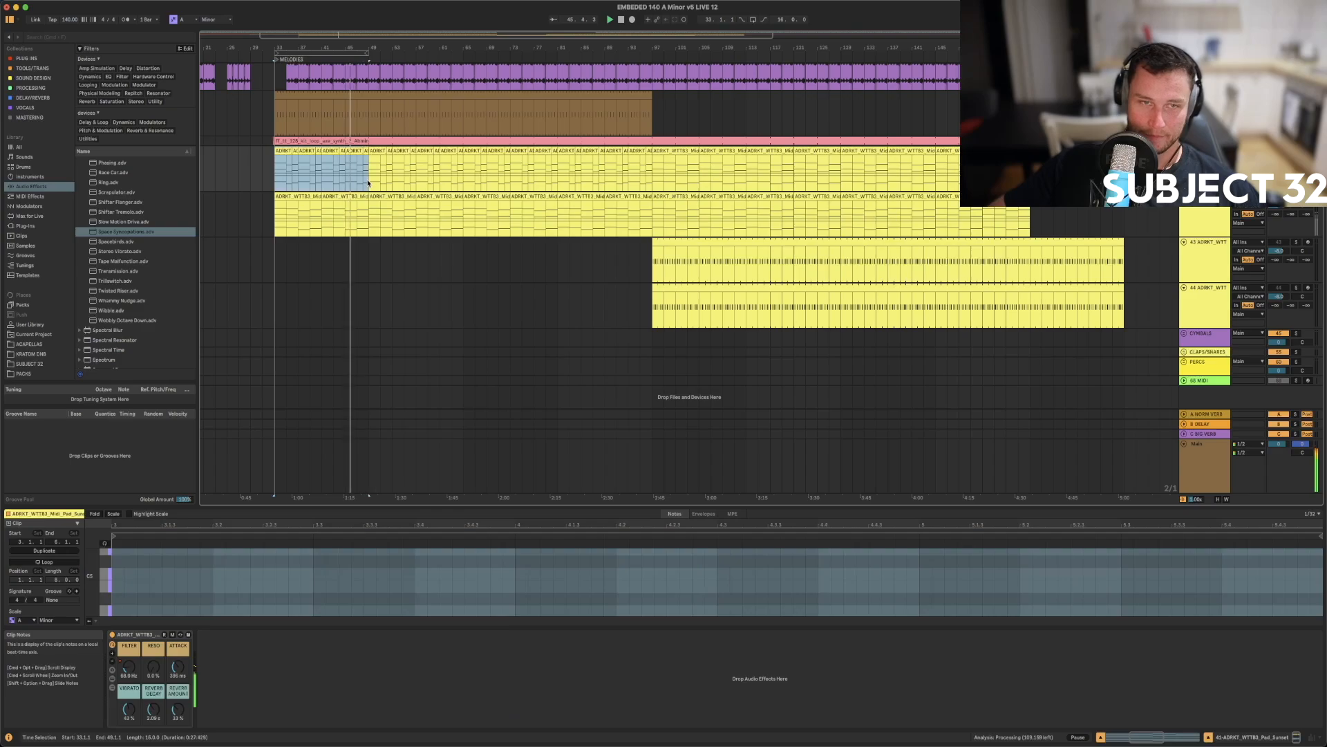
key(super+l)
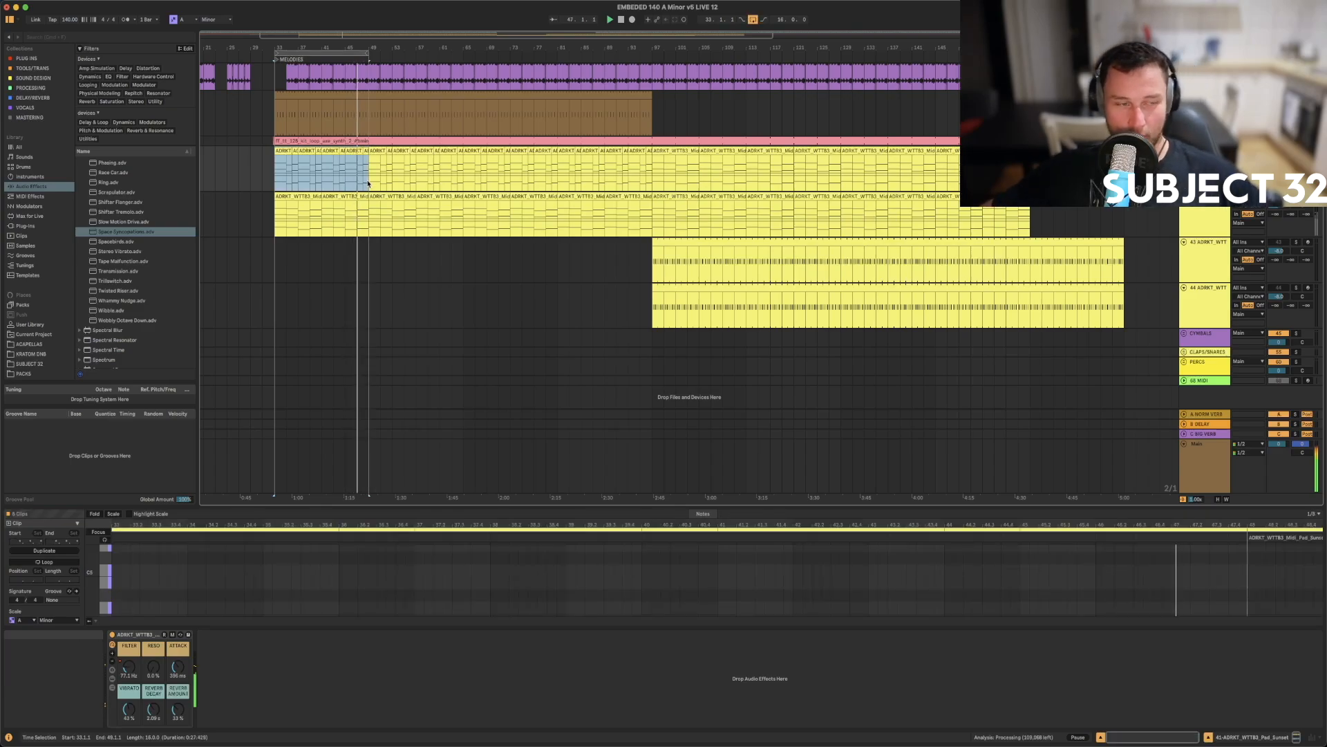
scroll(654, 227, up, 10)
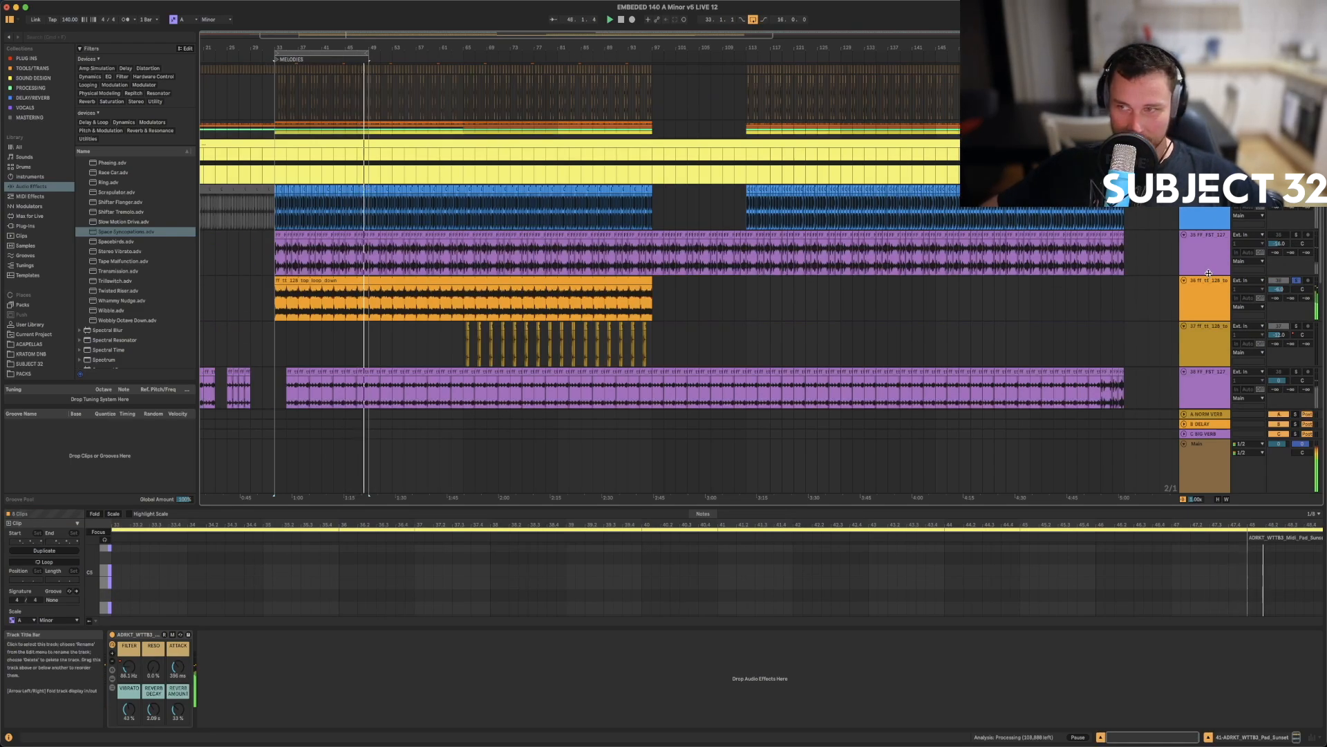
click(1215, 305)
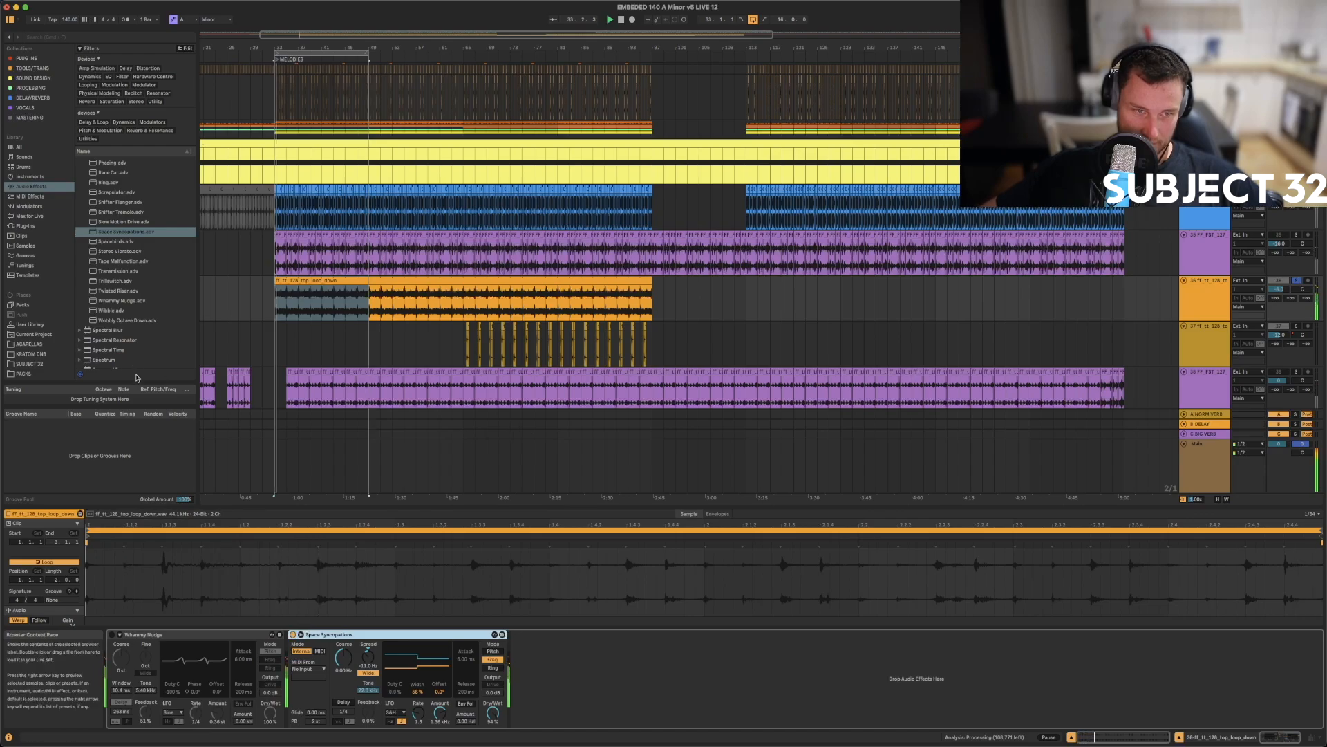
- Add EQ Eight after Space Syncopations on the top_loop_down track and cut its mids around 1 kHz moderately
scroll(116, 281, down, 3)
scroll(115, 281, up, 20)
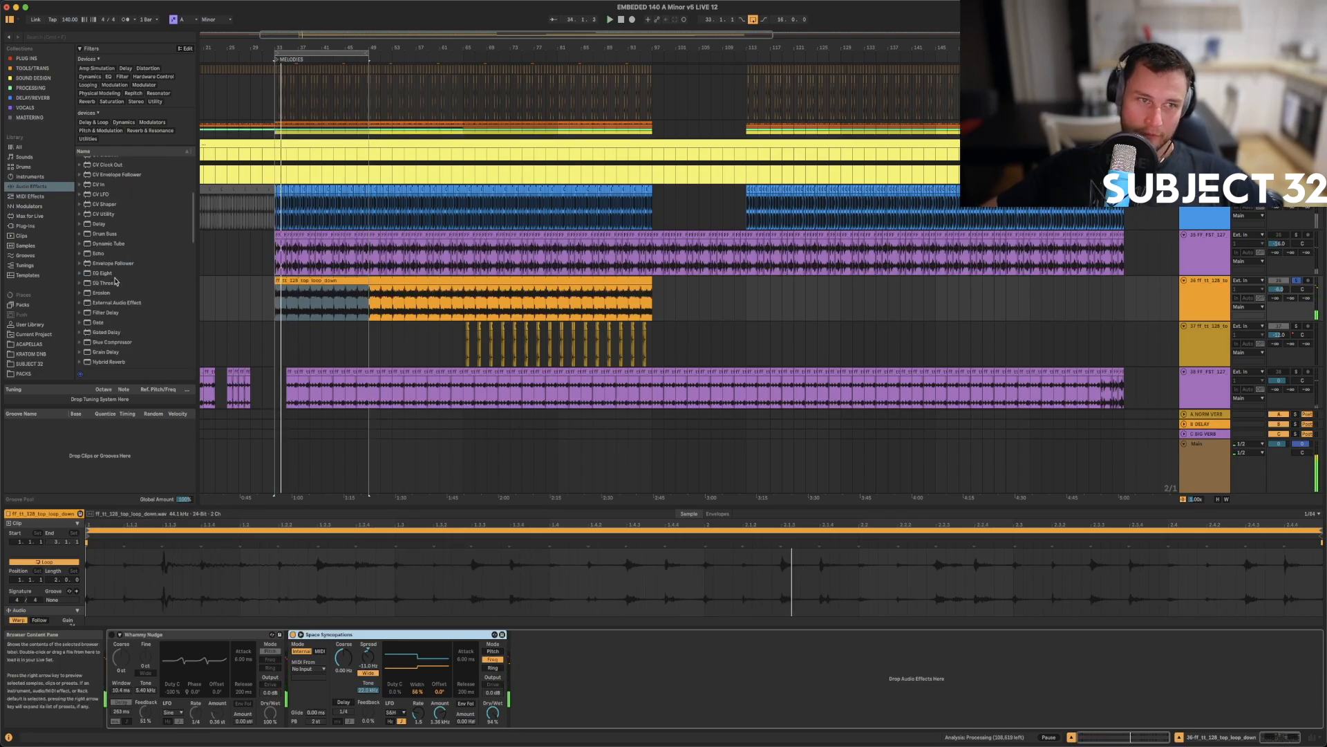
click(97, 299)
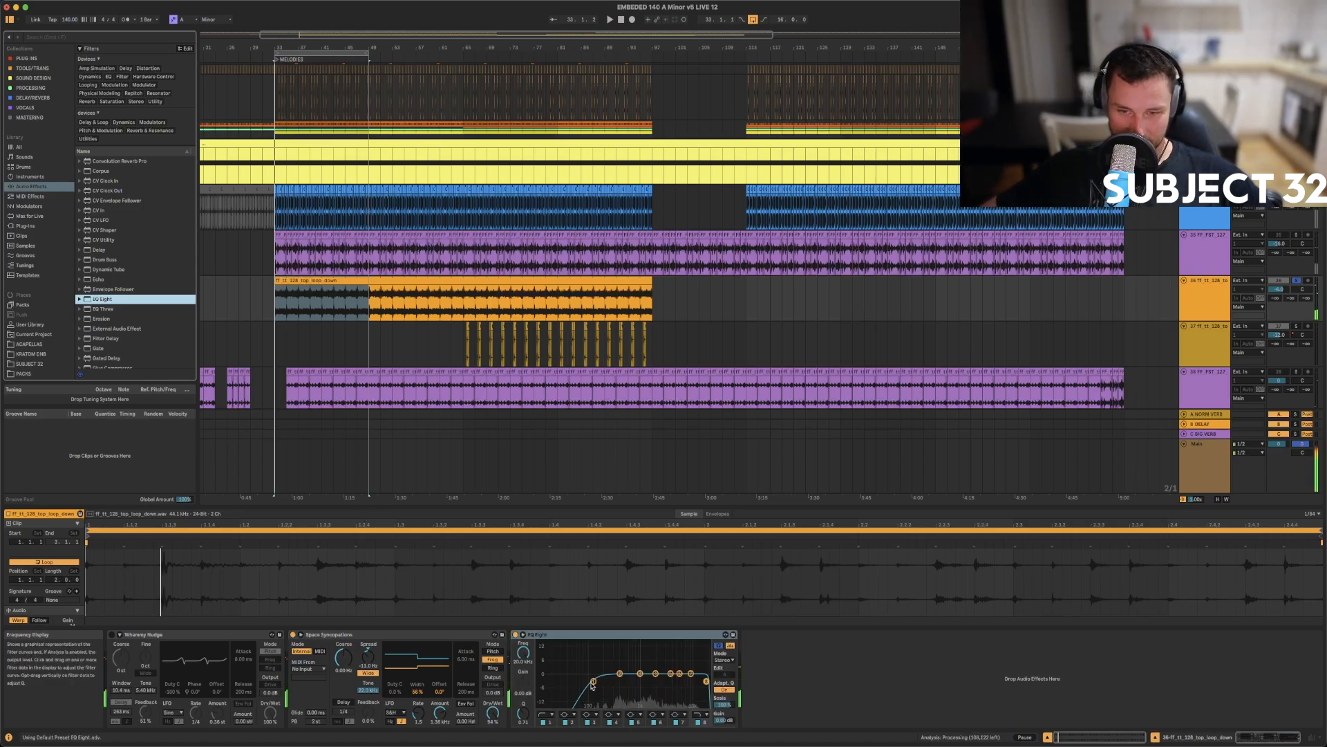
mouse_move(626, 705)
mouse_down()
mouse_move(639, 705)
mouse_move(591, 705)
mouse_move(640, 705)
mouse_up()
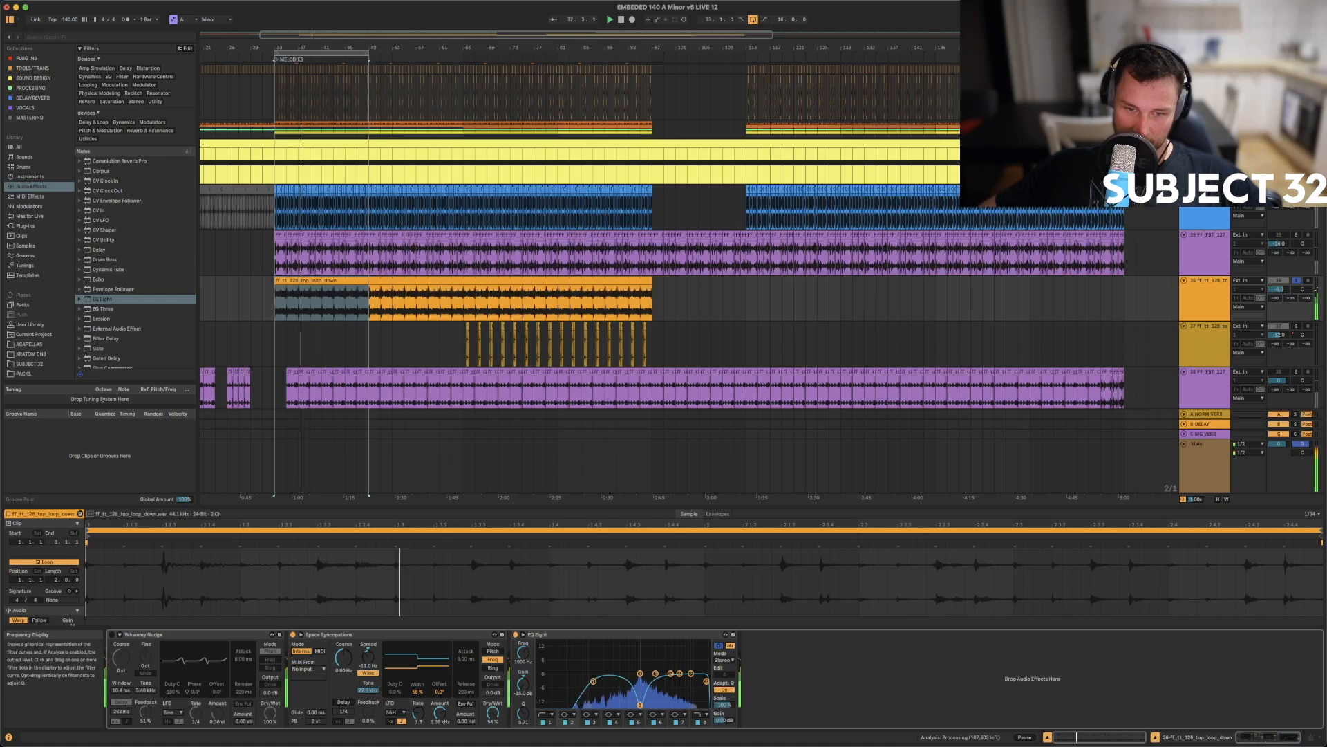
drag(524, 713, 523, 658)
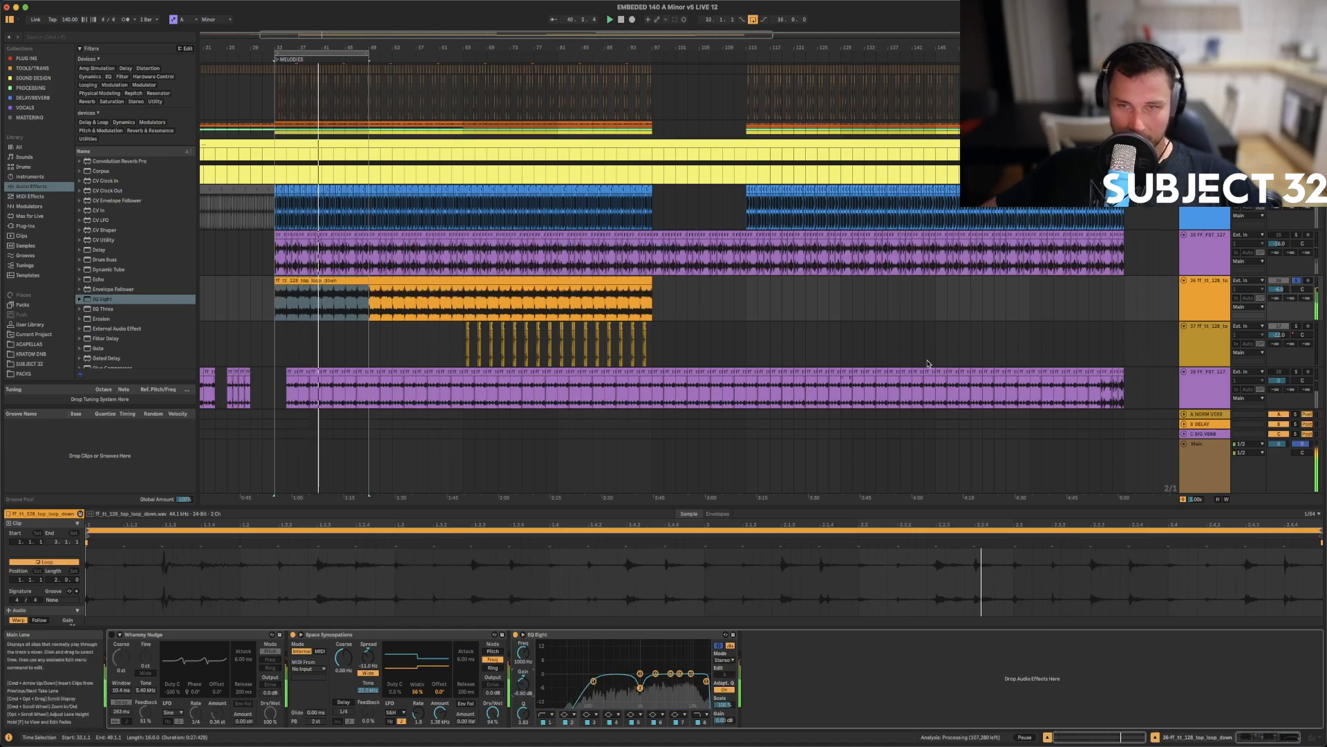
- Unsolo the top_loop_down track, turn off arrangement looping and place the insert marker at bar 33 on the Broken Synth track
click(1296, 281)
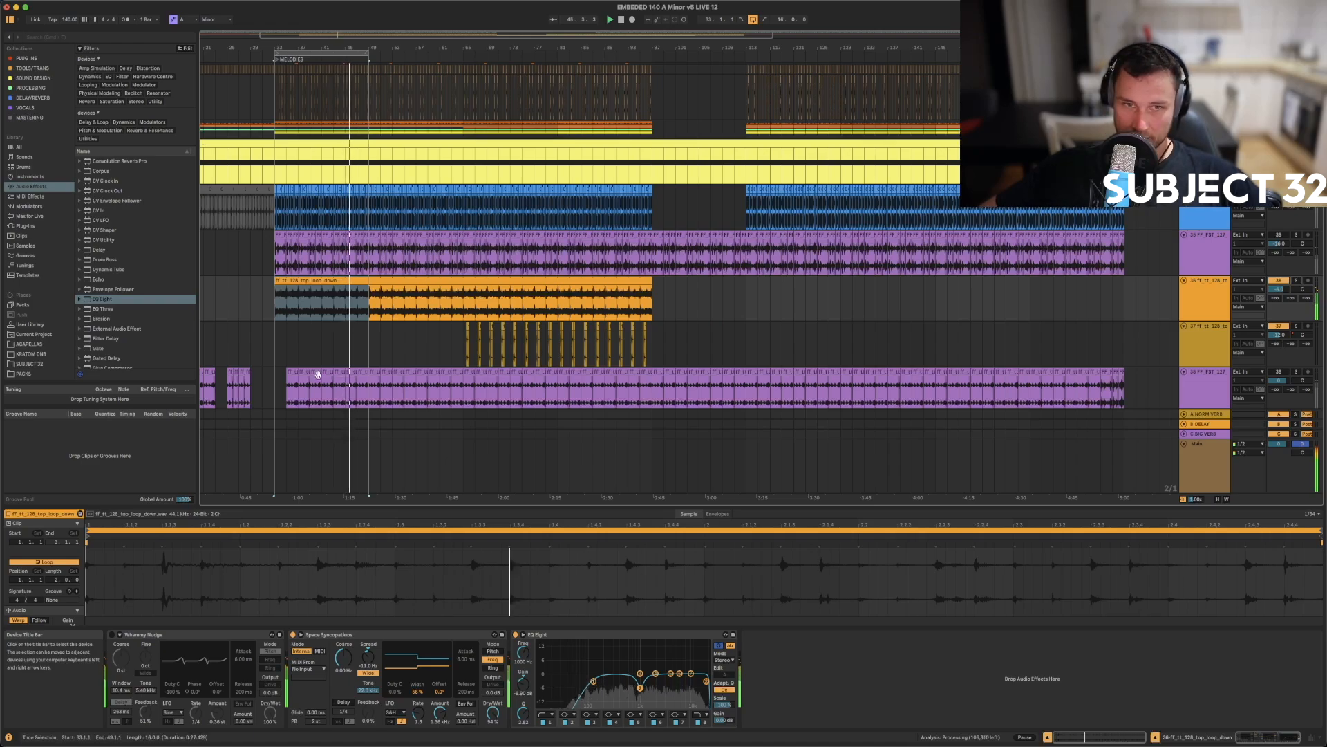
scroll(462, 155, up, 5)
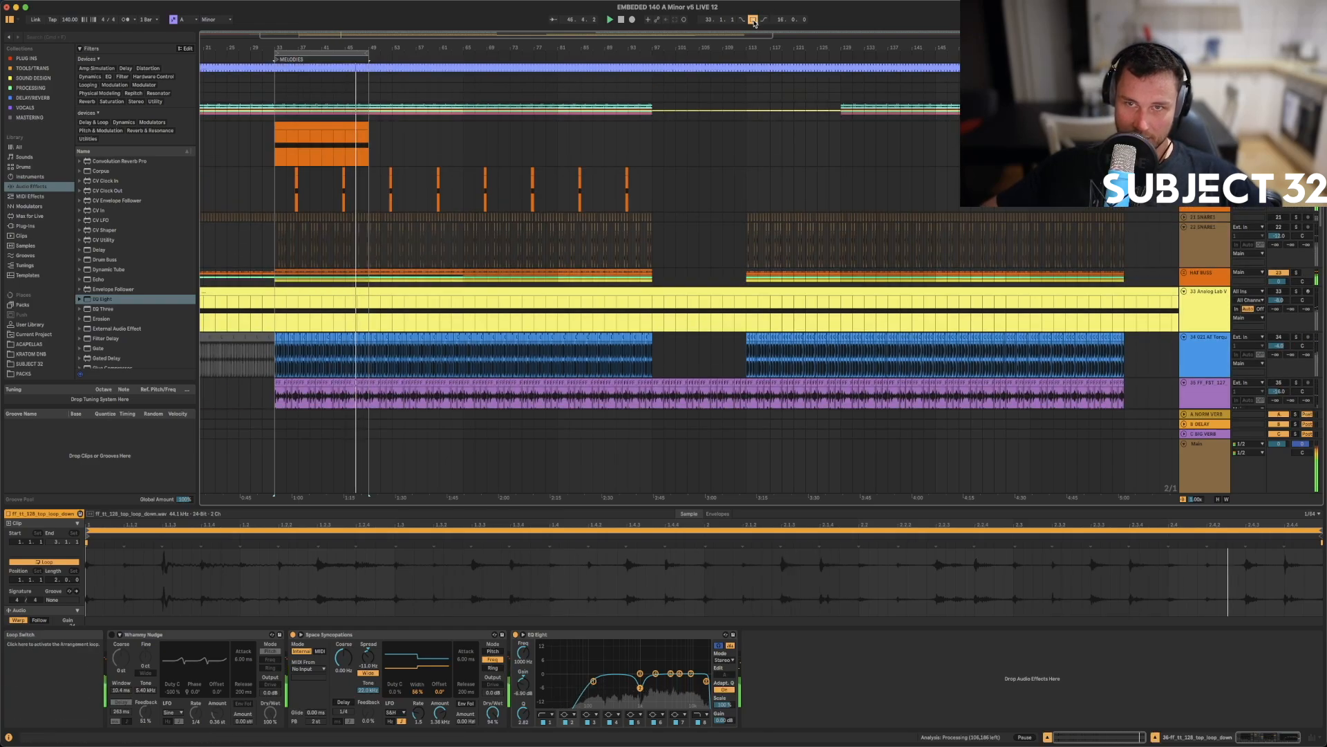
click(274, 156)
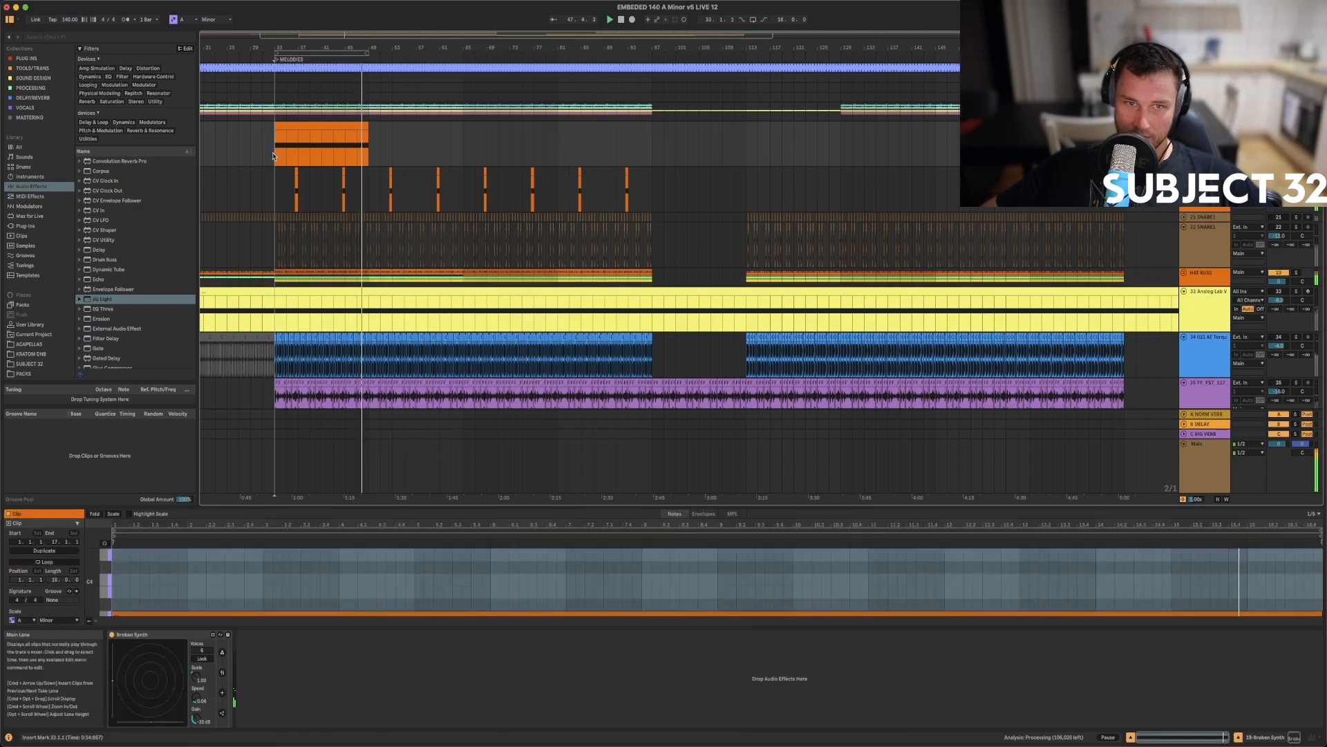
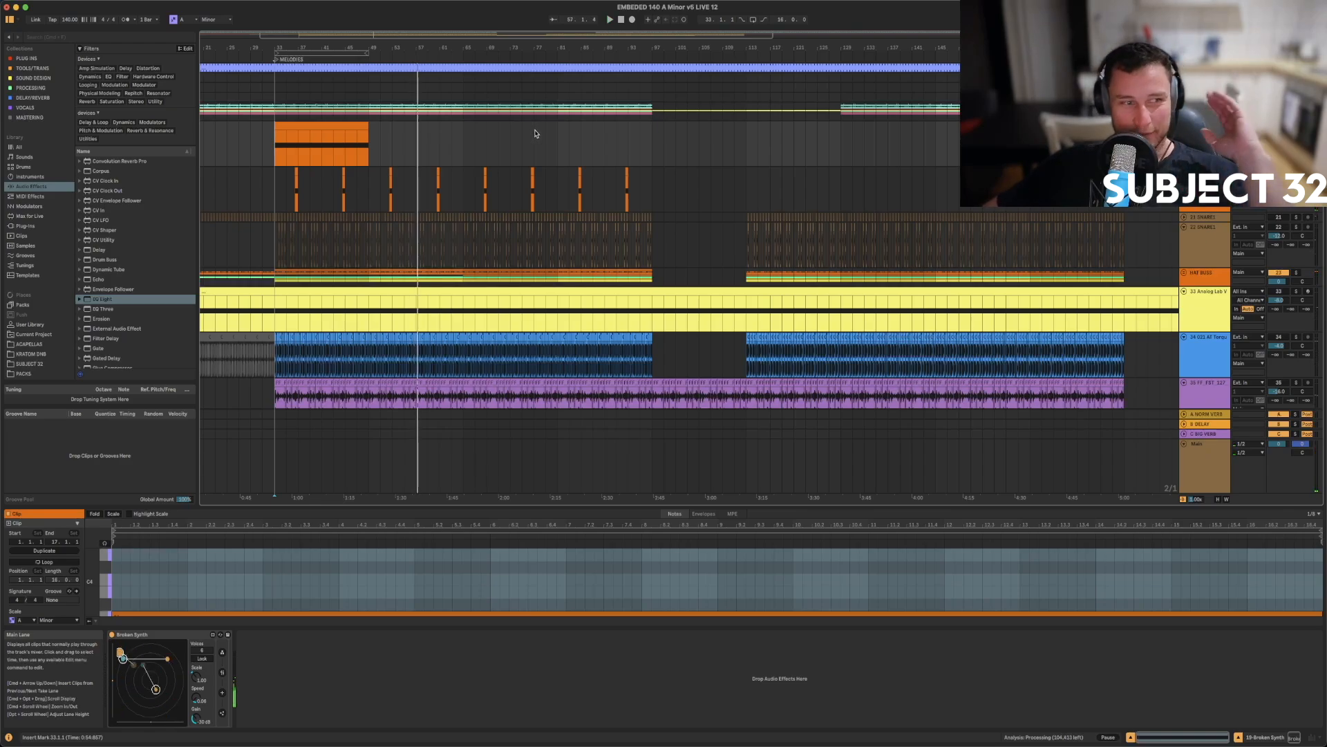
- Look through the lower tracks and the list of audio effects, collapsing the Shifter presets
scroll(474, 153, down, 10)
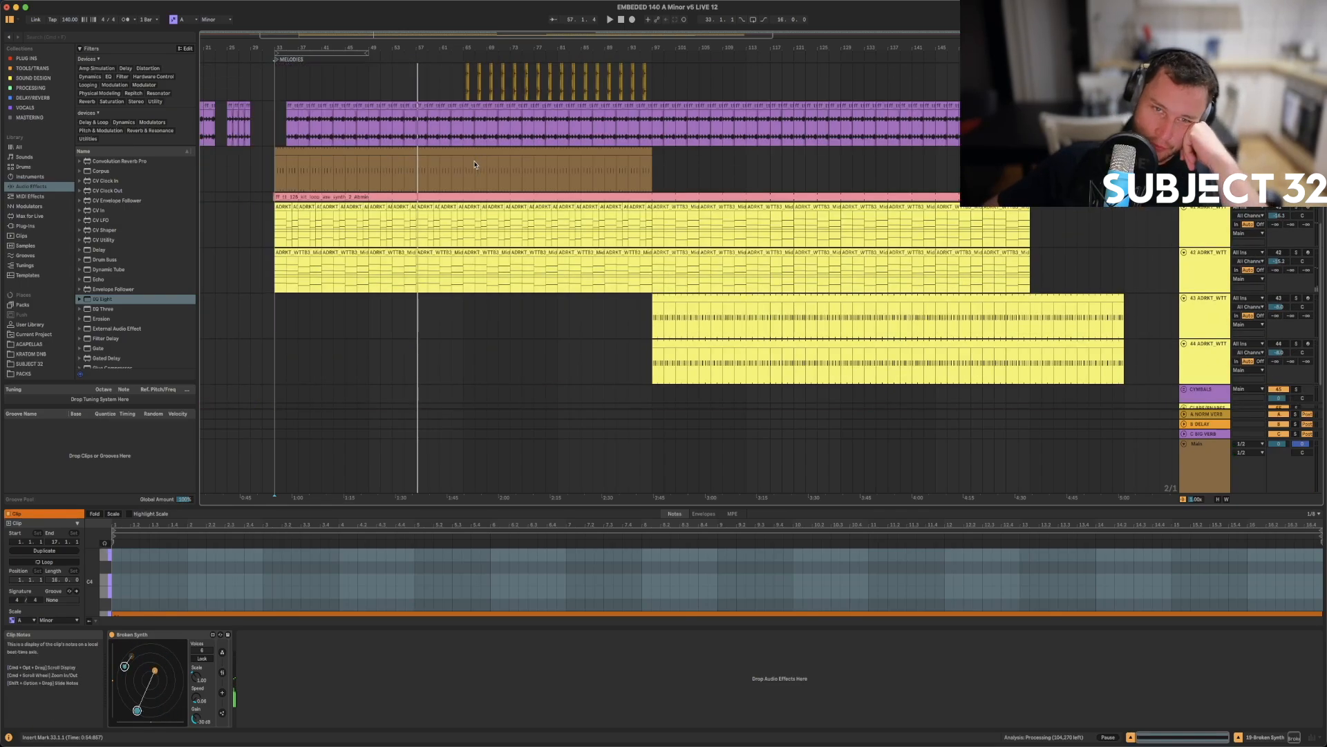
scroll(477, 160, up, 10)
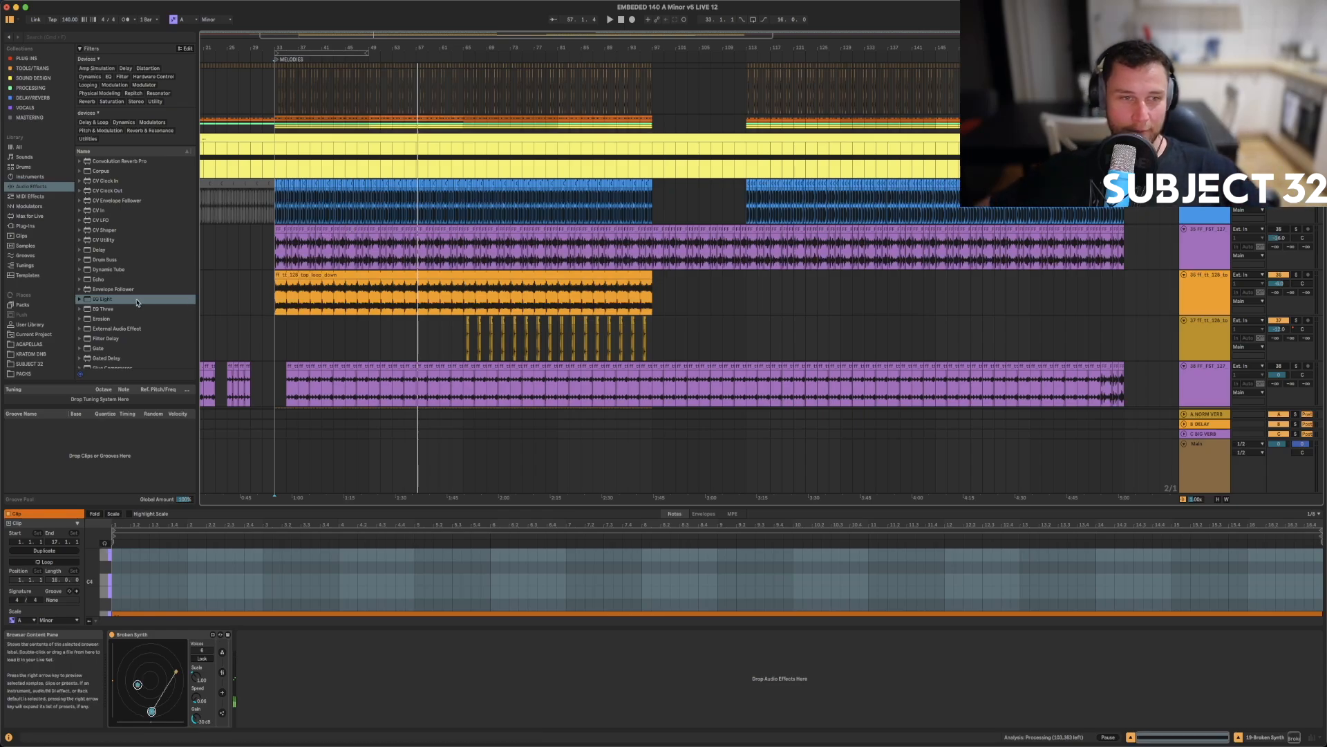
scroll(132, 306, down, 10)
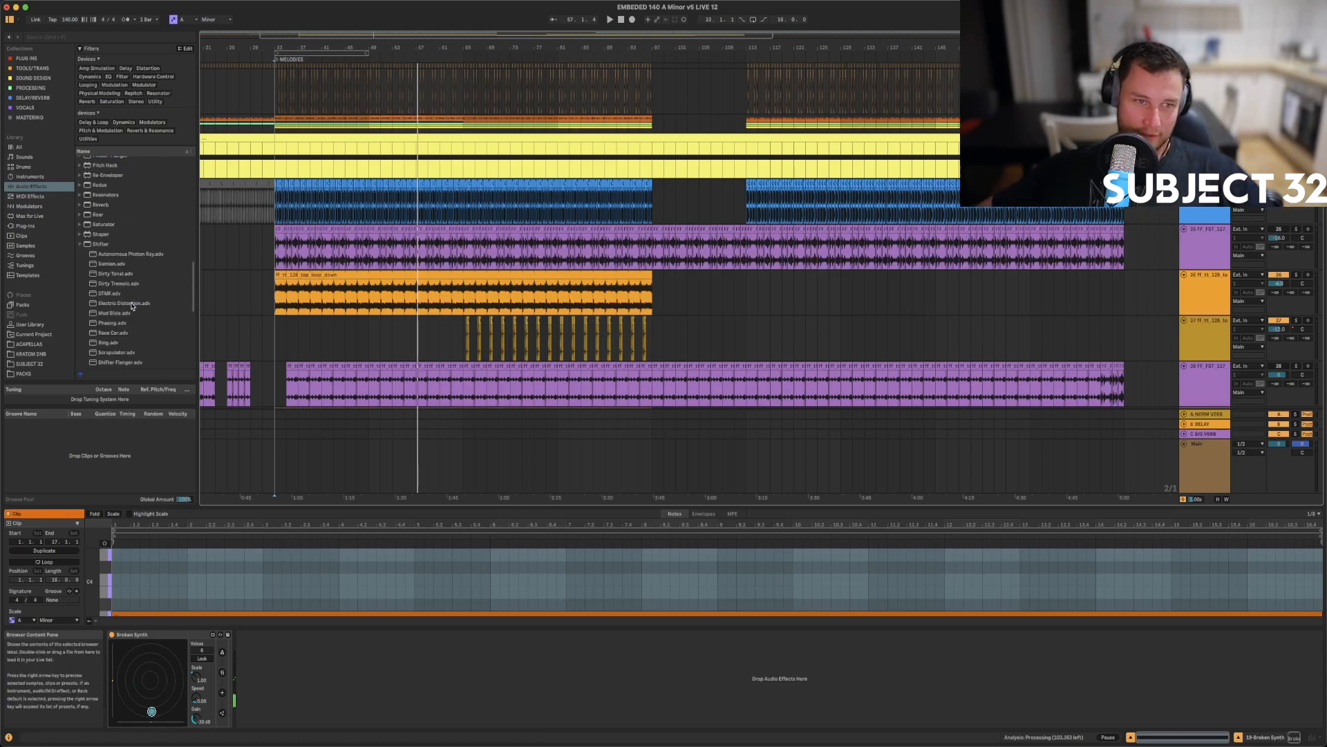
click(81, 246)
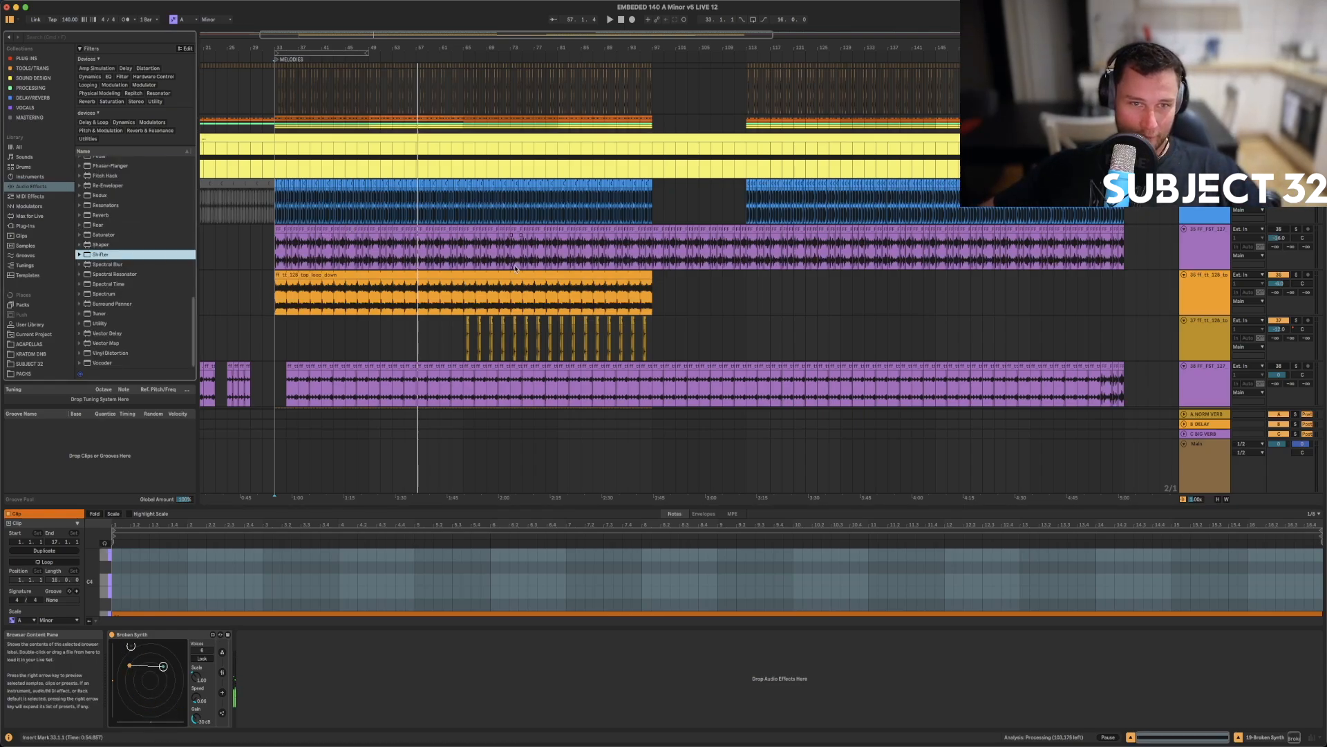
scroll(90, 303, up, 15)
scroll(90, 303, down, 15)
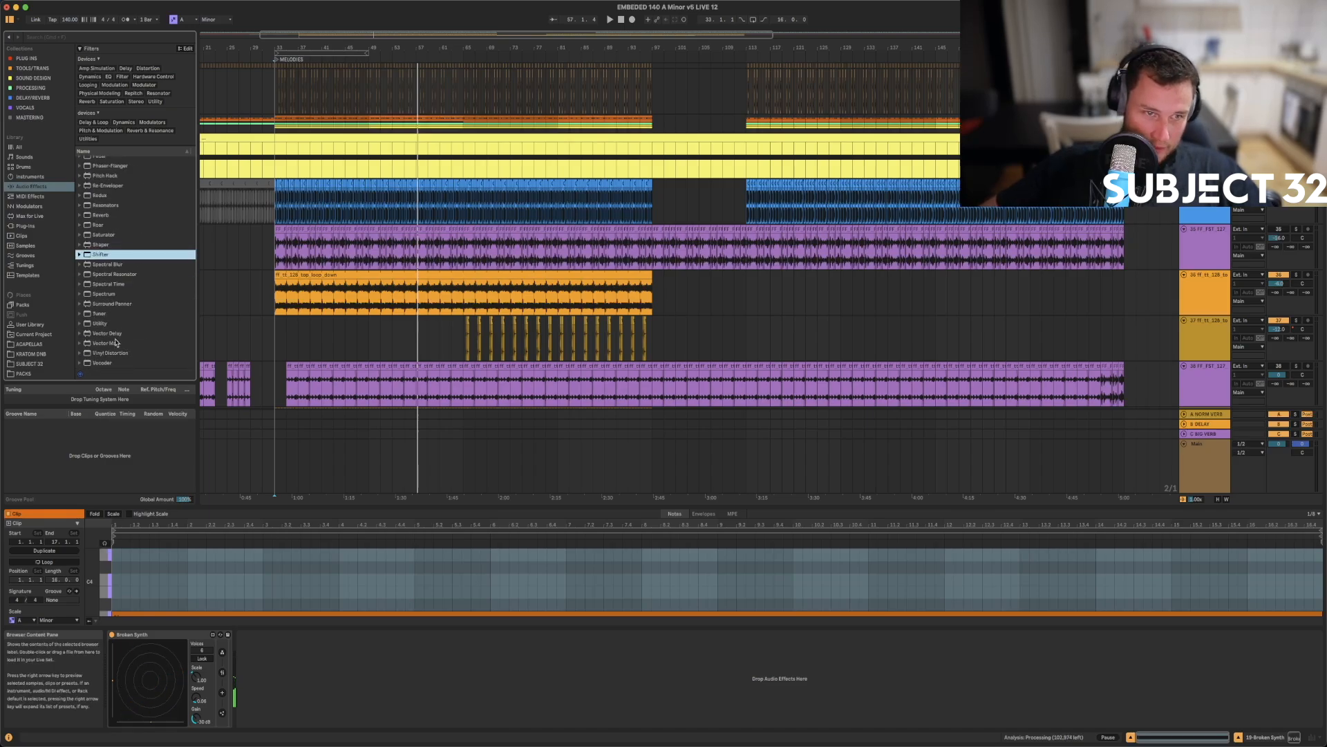
scroll(99, 323, up, 1)
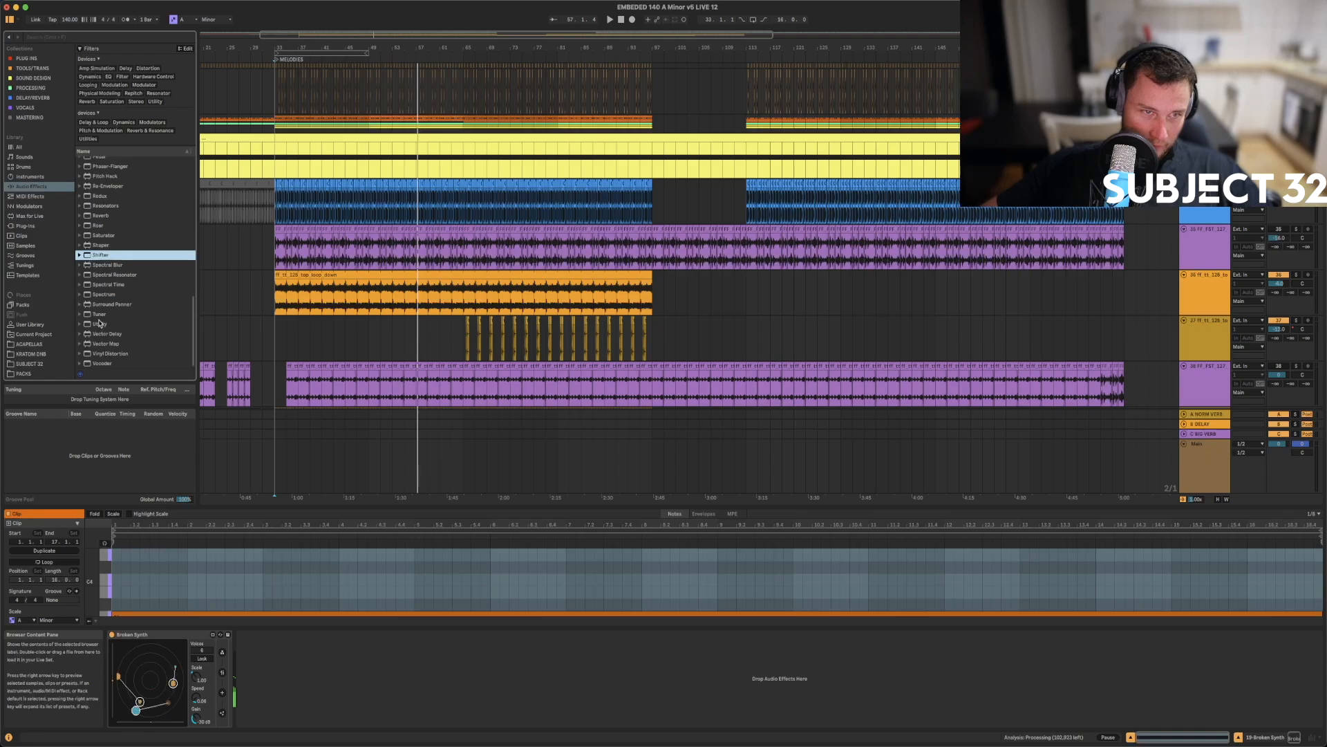
scroll(99, 315, up, 5)
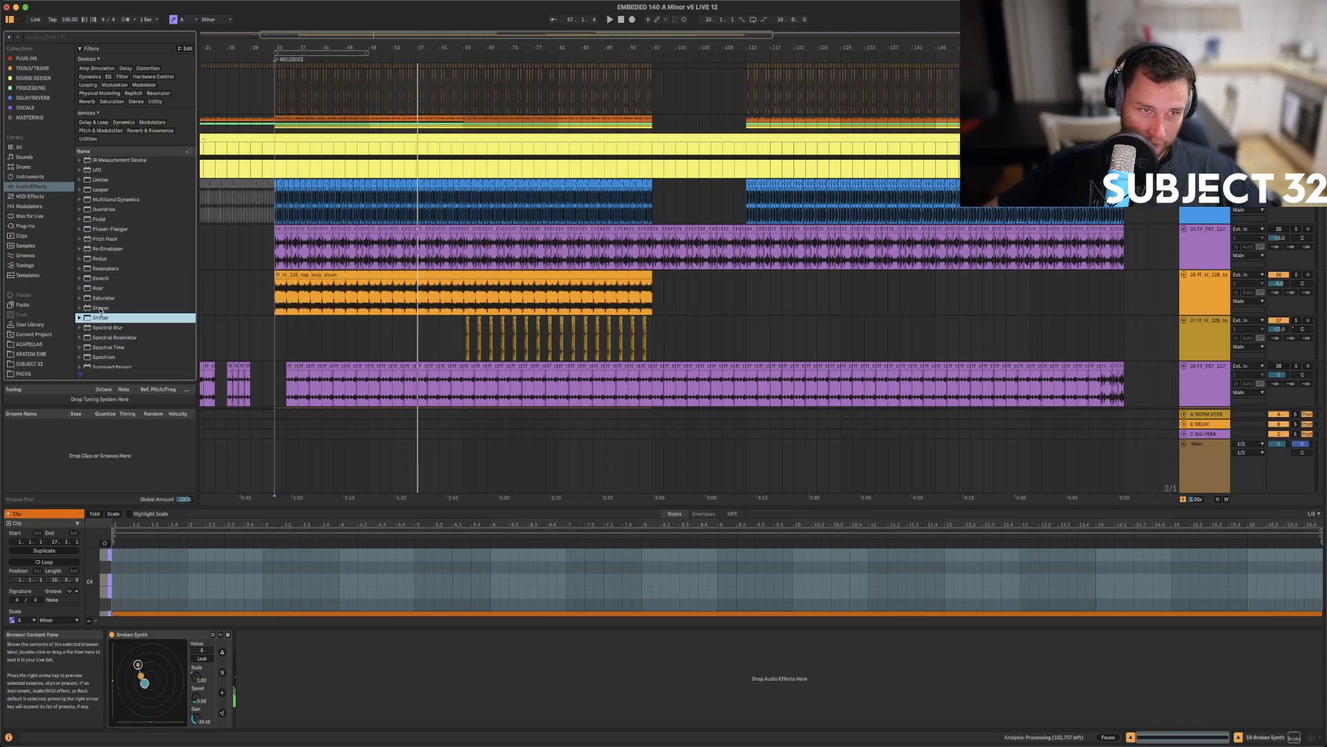
- Try Shifter and Shaper after EQ Eight on the top_loop_down track, removing each device again
click(284, 286)
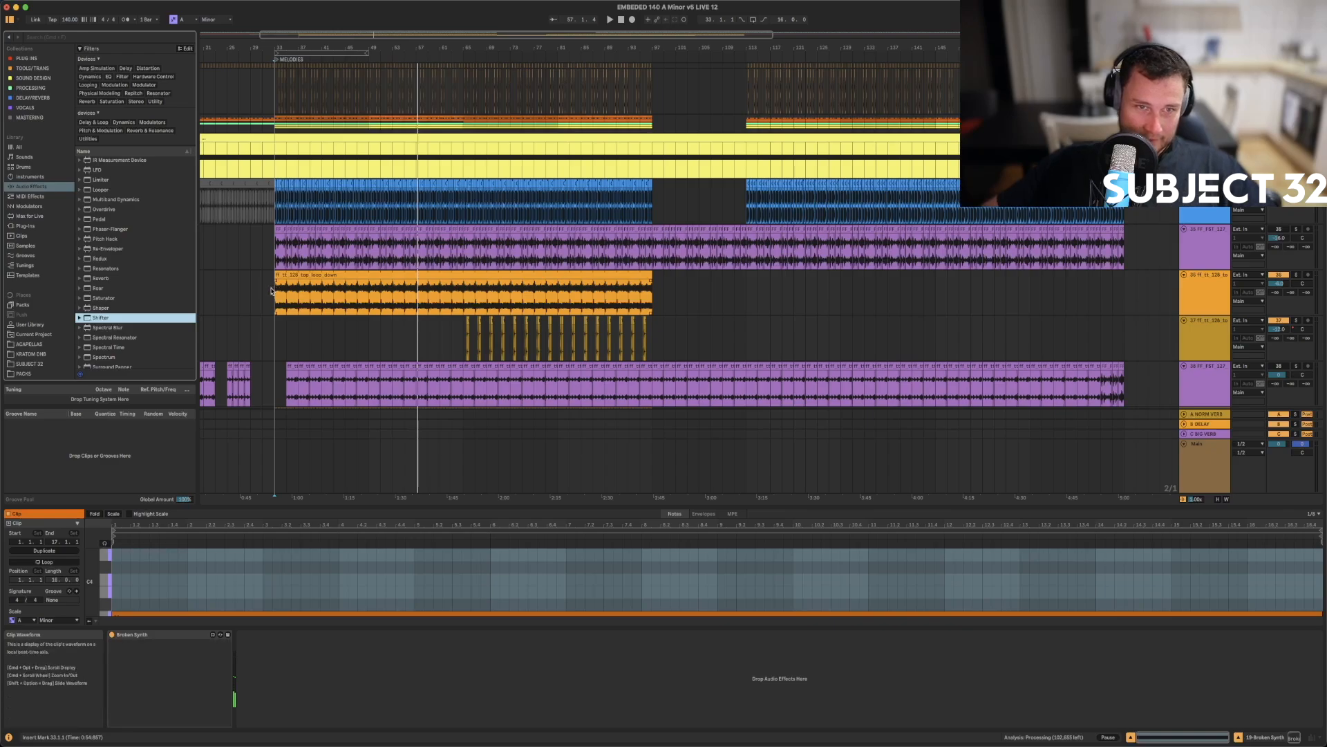
drag(109, 317, 107, 317)
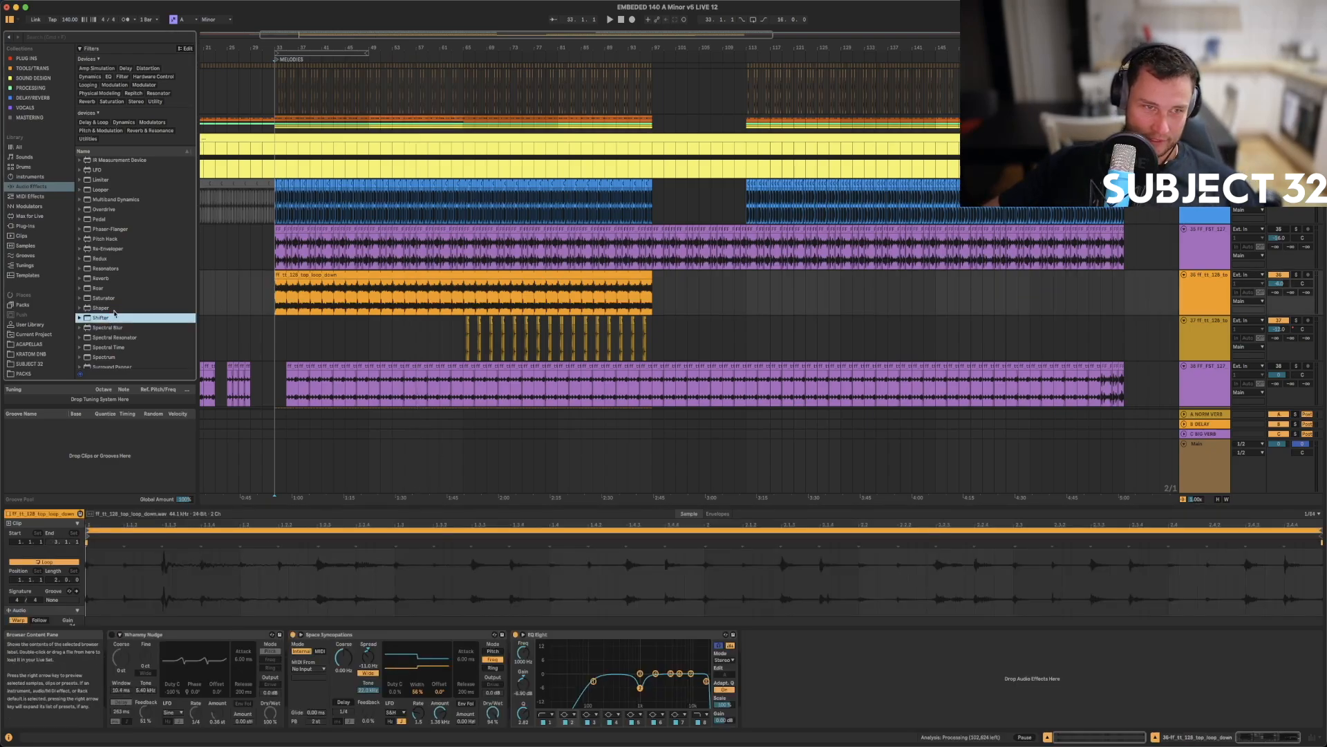
double_click(114, 313)
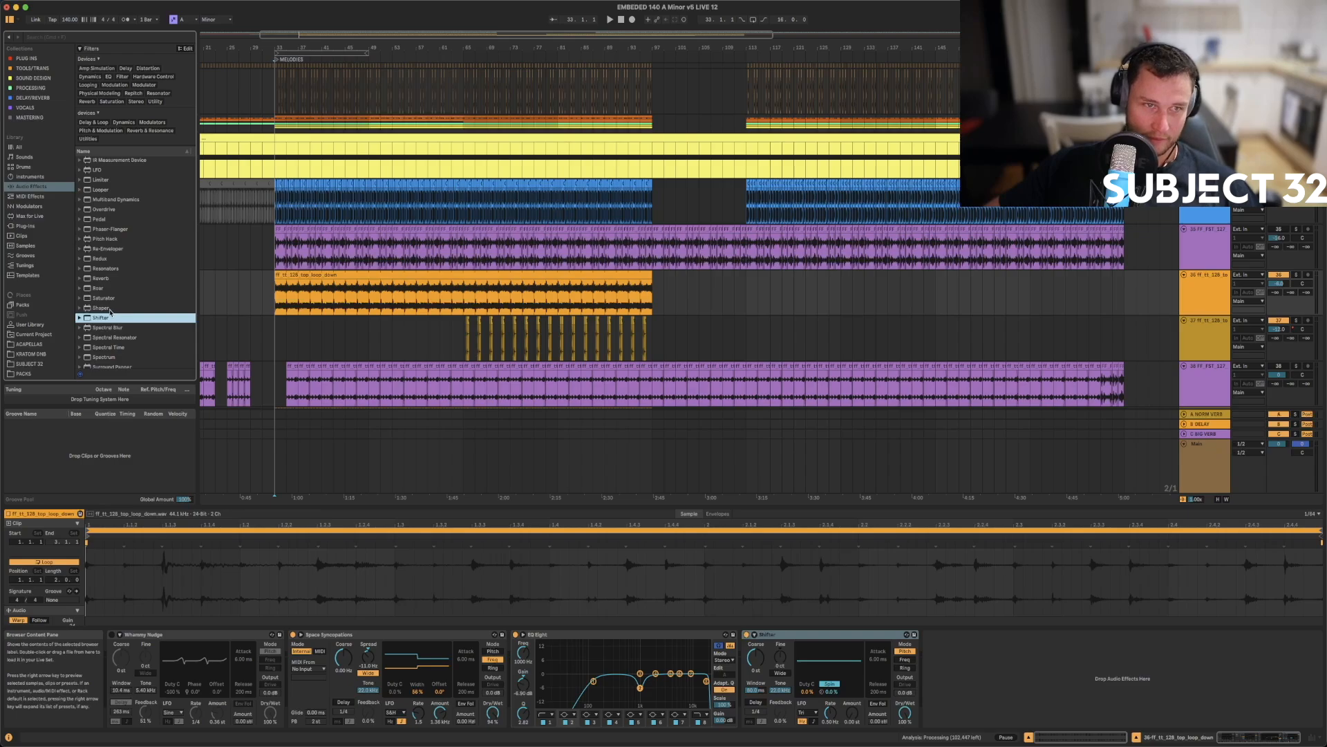
key(super+z)
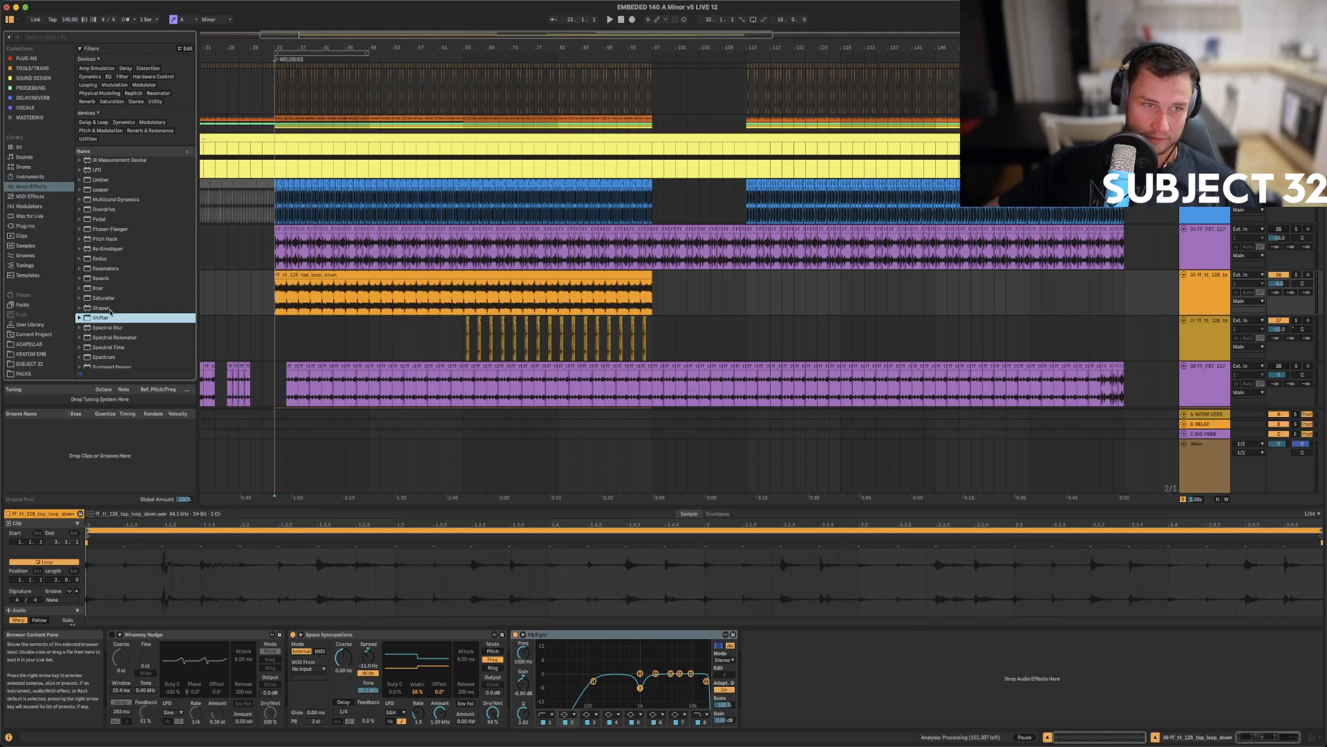
click(108, 308)
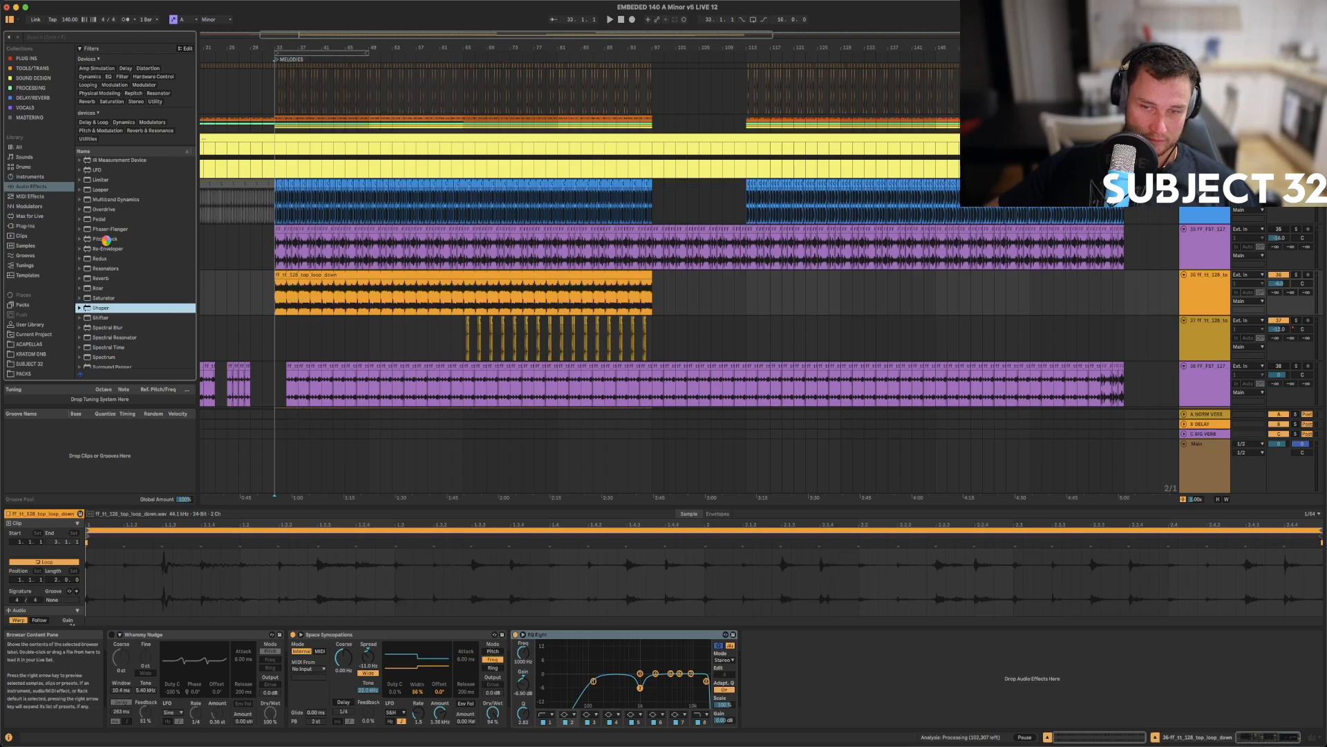
key(Return)
click(774, 639)
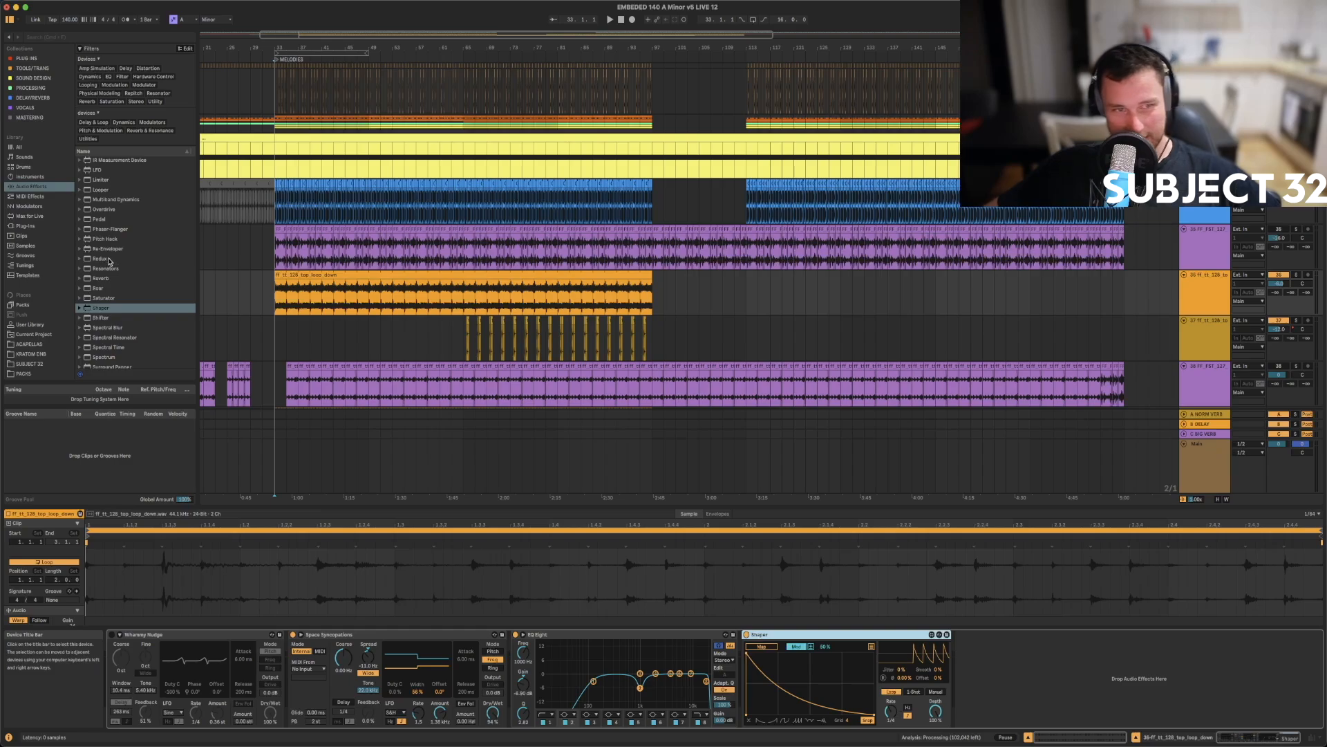
key(Delete)
- Browse the library's drums and instruments, collapsing the Meld presets
scroll(109, 261, up, 10)
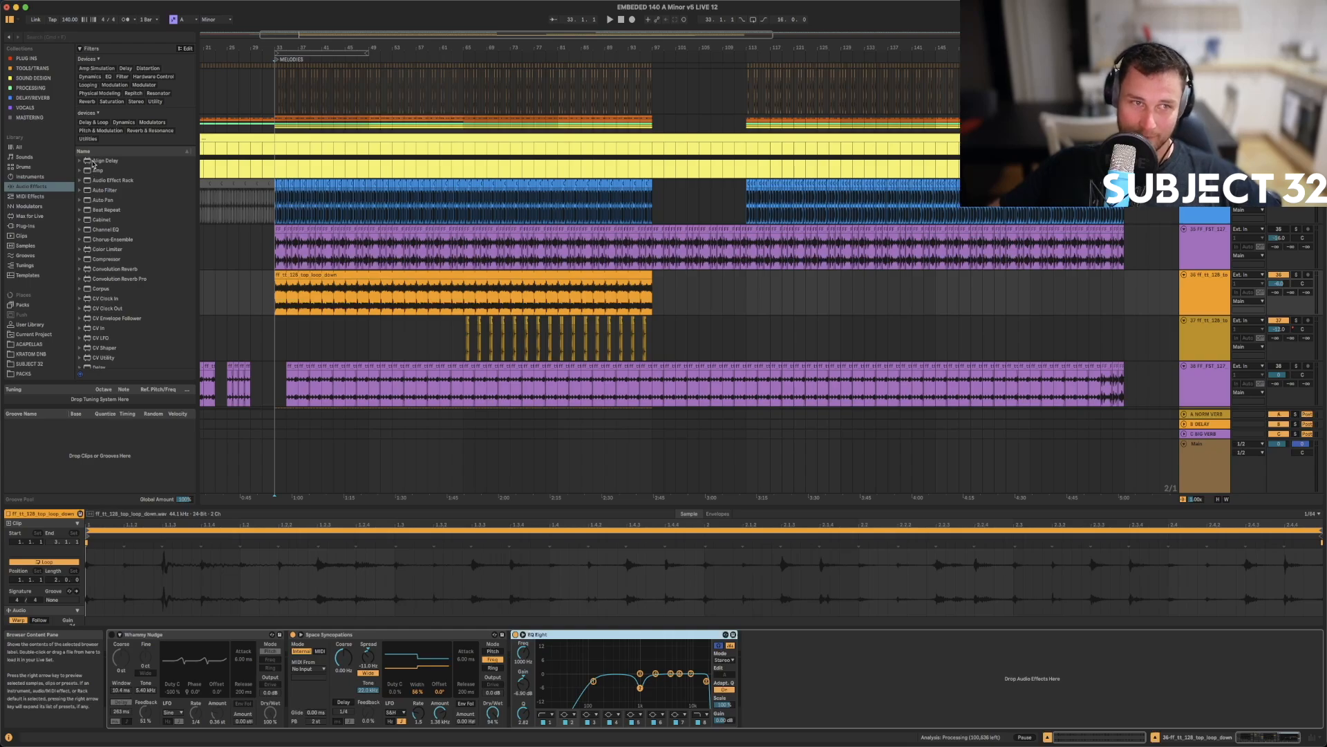
click(23, 167)
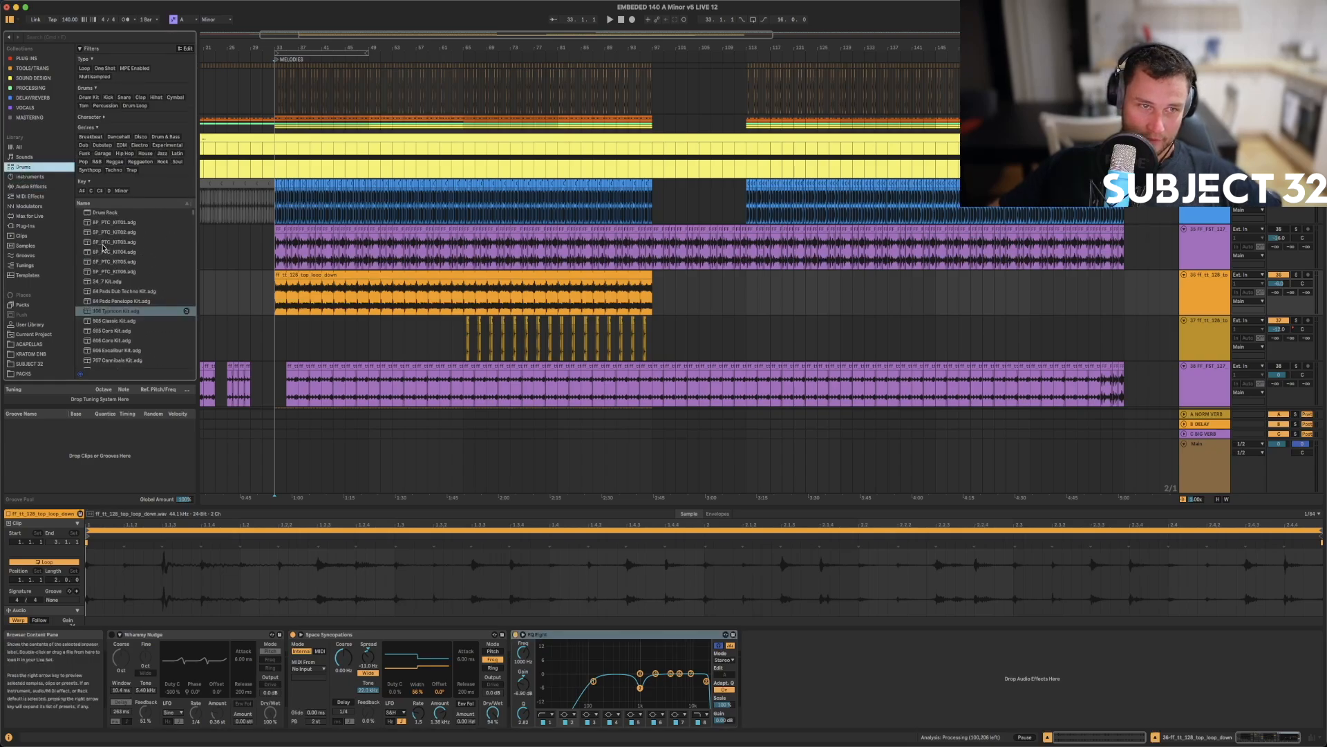
click(30, 177)
scroll(81, 267, down, 2)
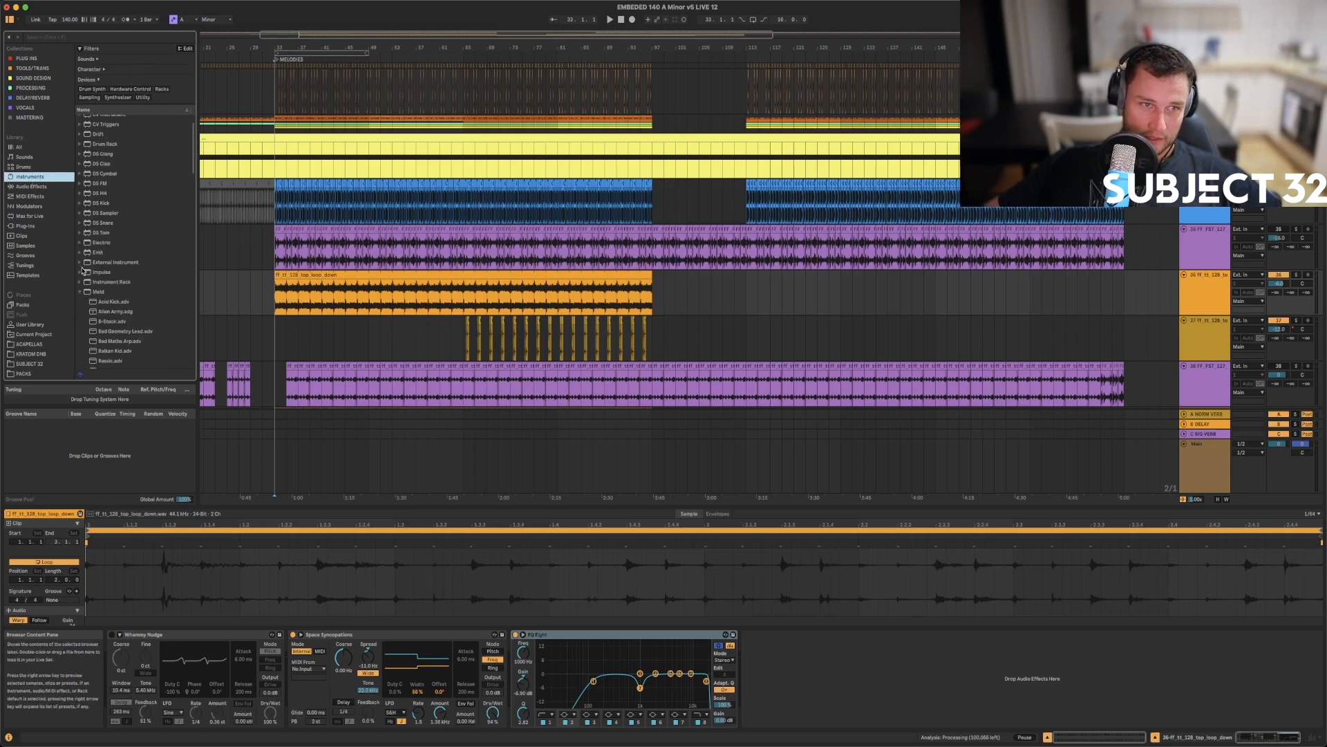
click(88, 292)
scroll(97, 226, up, 2)
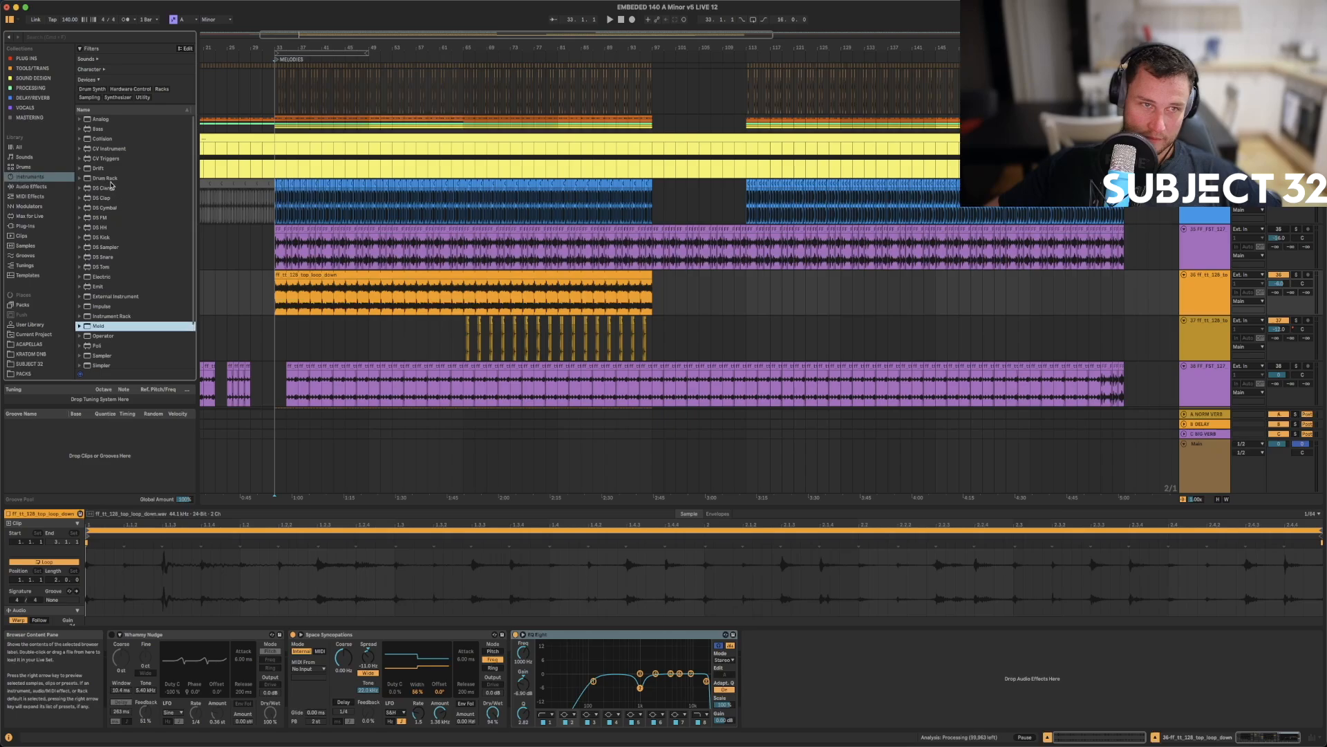
- Preview Collision's Air Of Dread preset and a Balafon preset, and look over the remaining instruments
click(80, 139)
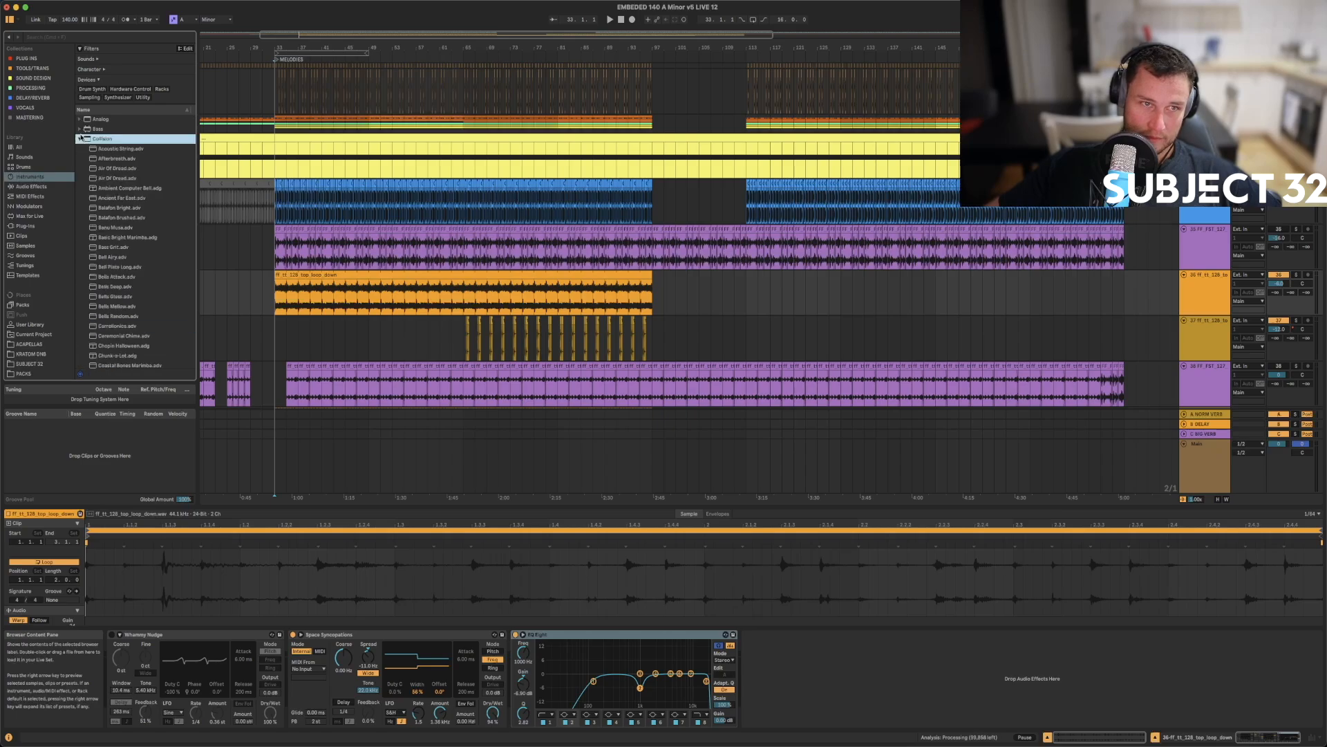
click(111, 181)
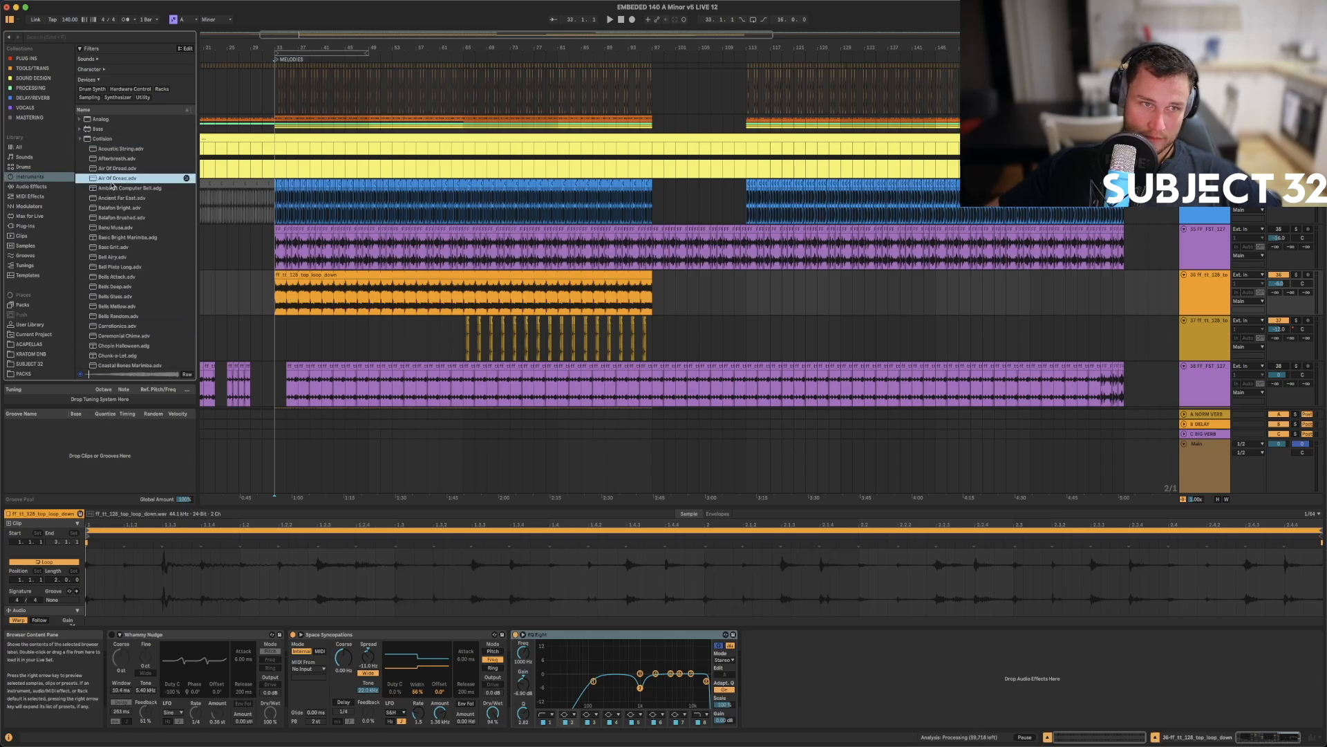
click(121, 218)
click(80, 140)
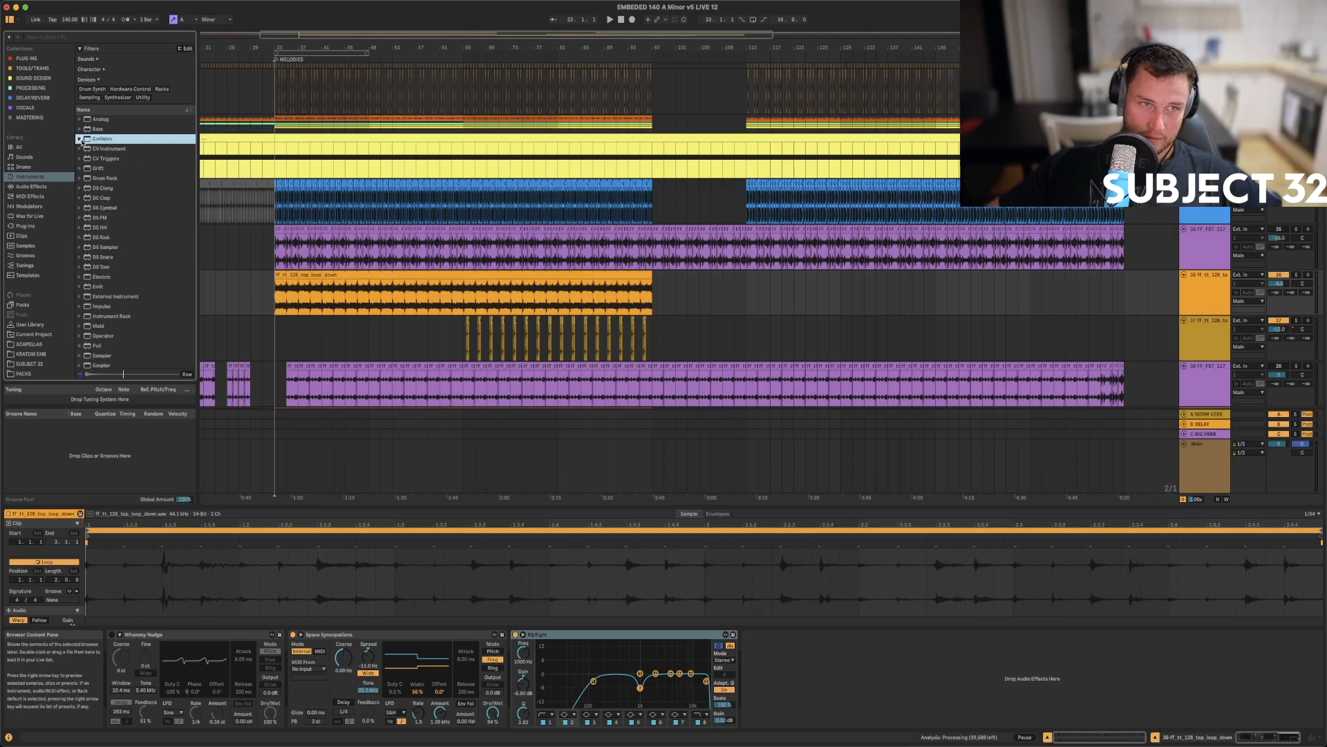
scroll(95, 170, down, 2)
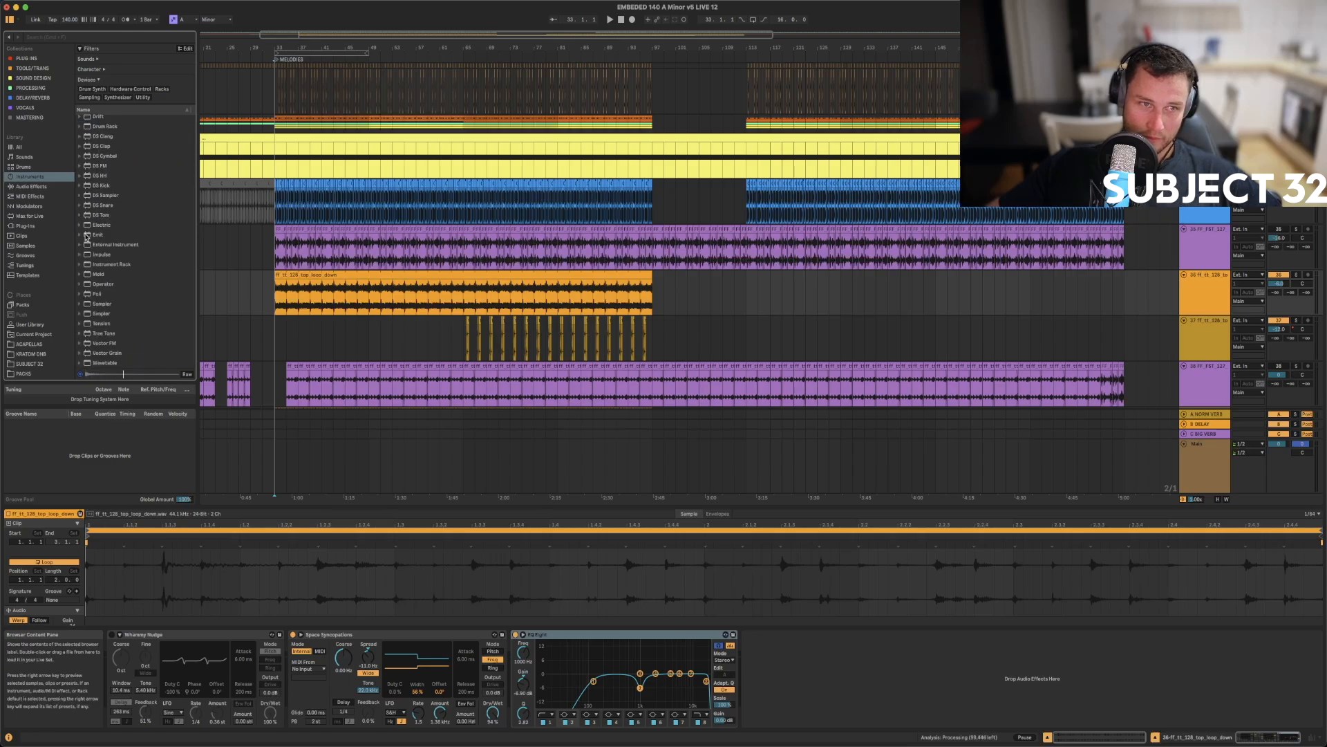
- Try the Emit instrument in place of Broken Synth on the orange MIDI track, and restore Broken Synth
scroll(1037, 280, up, 5)
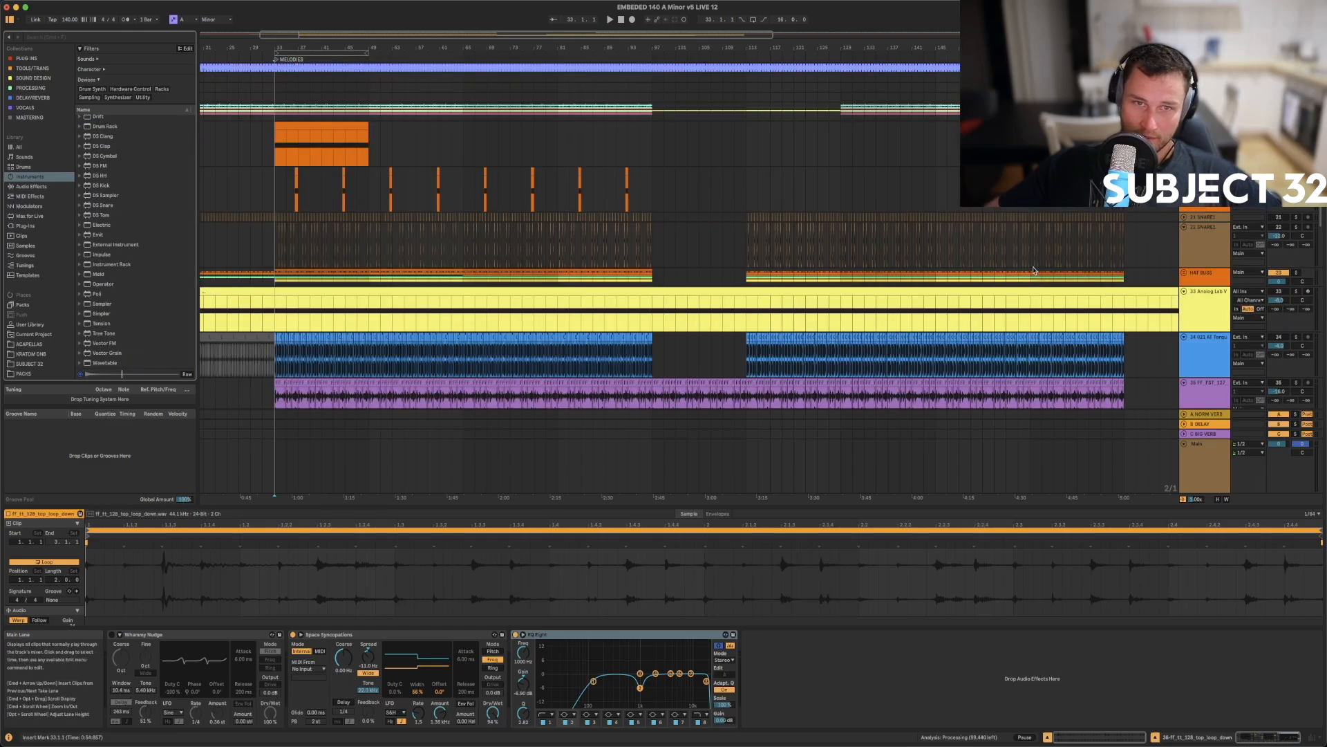
click(269, 144)
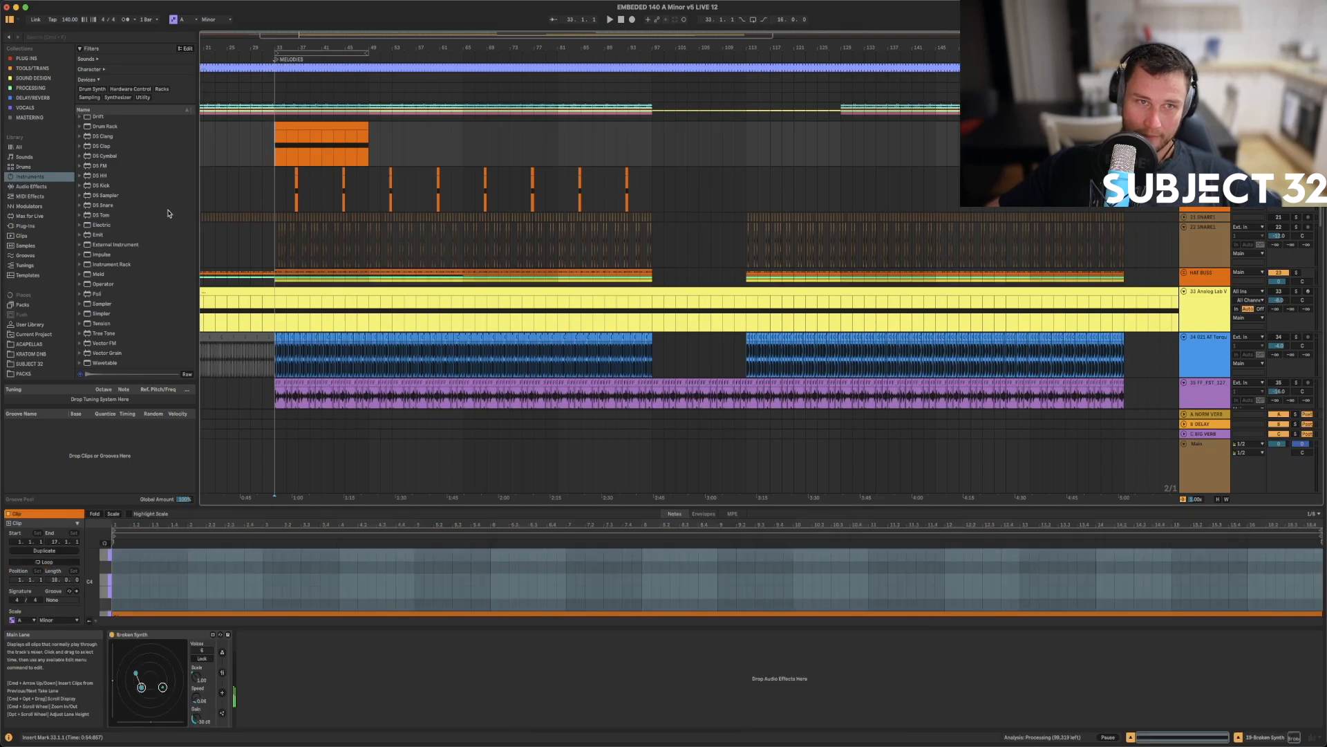
click(98, 236)
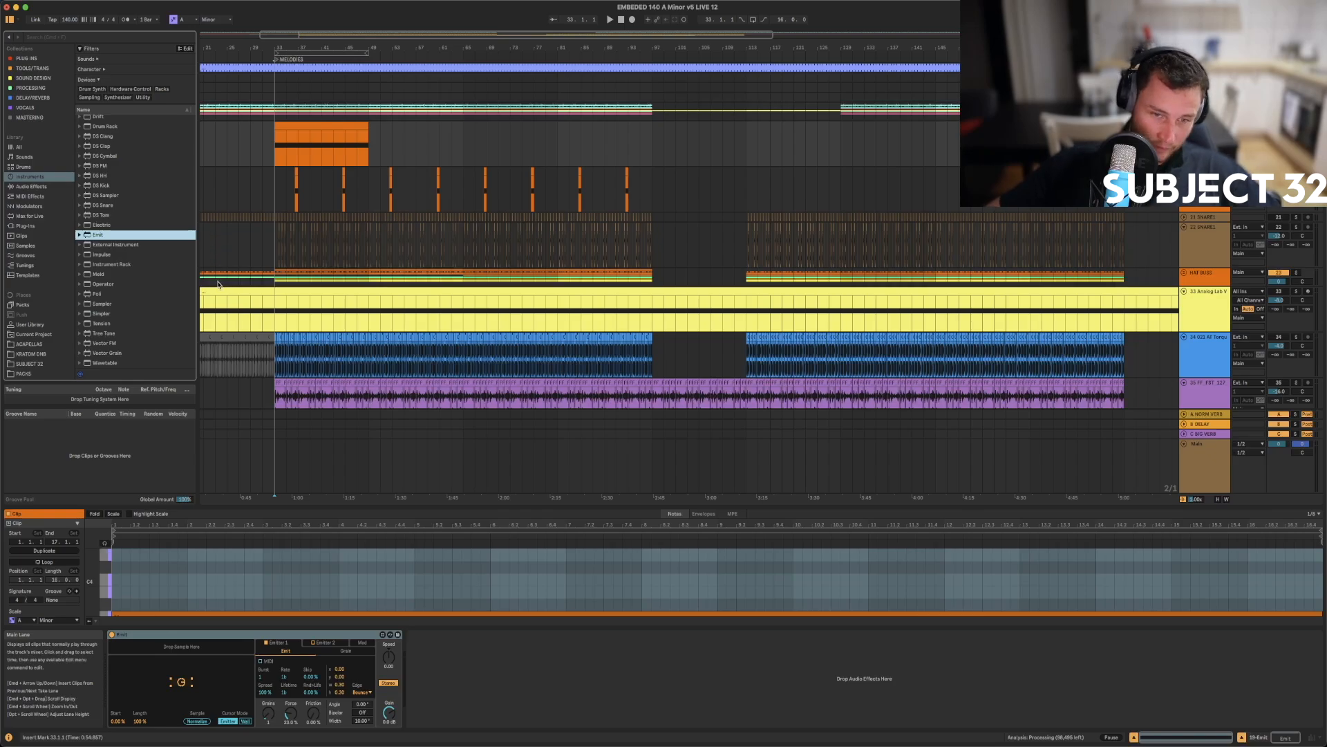
click(220, 636)
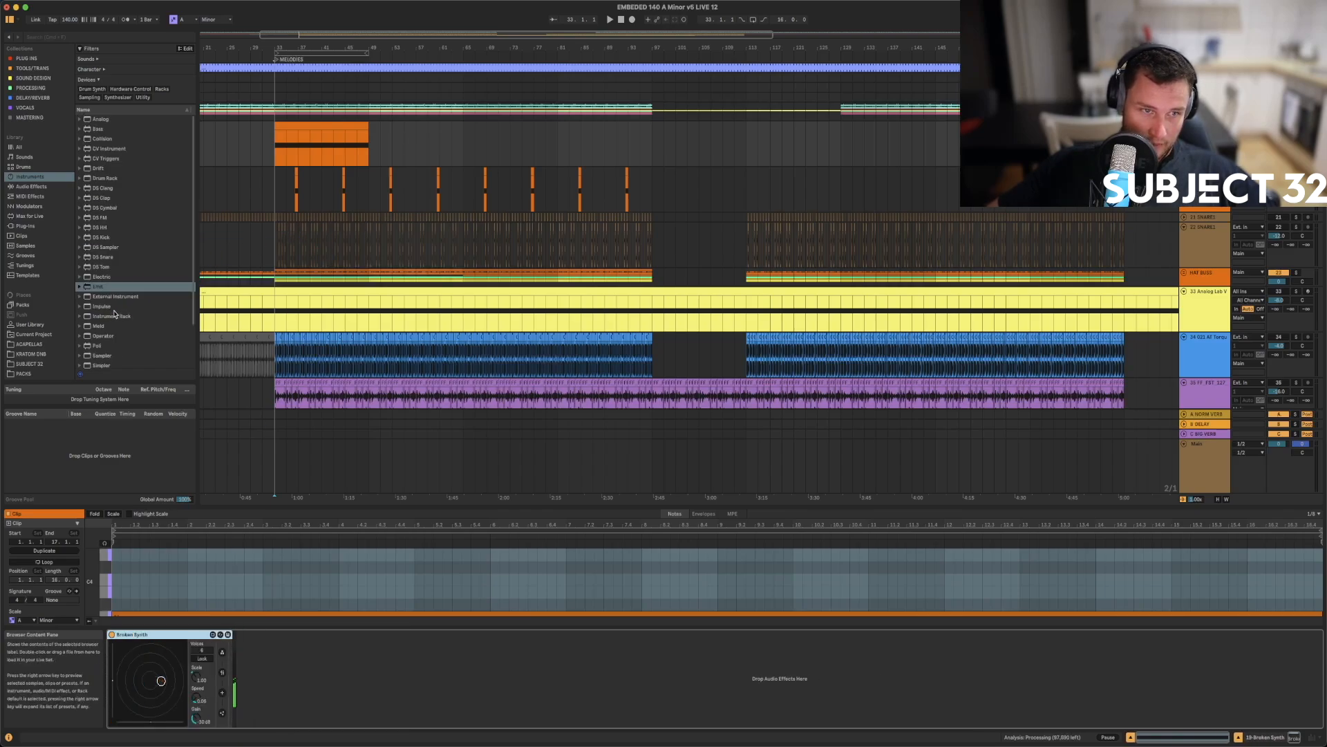
- Expand the Wavetable instrument's presets and browse through them as far as the names starting with A
click(80, 363)
scroll(93, 321, down, 10)
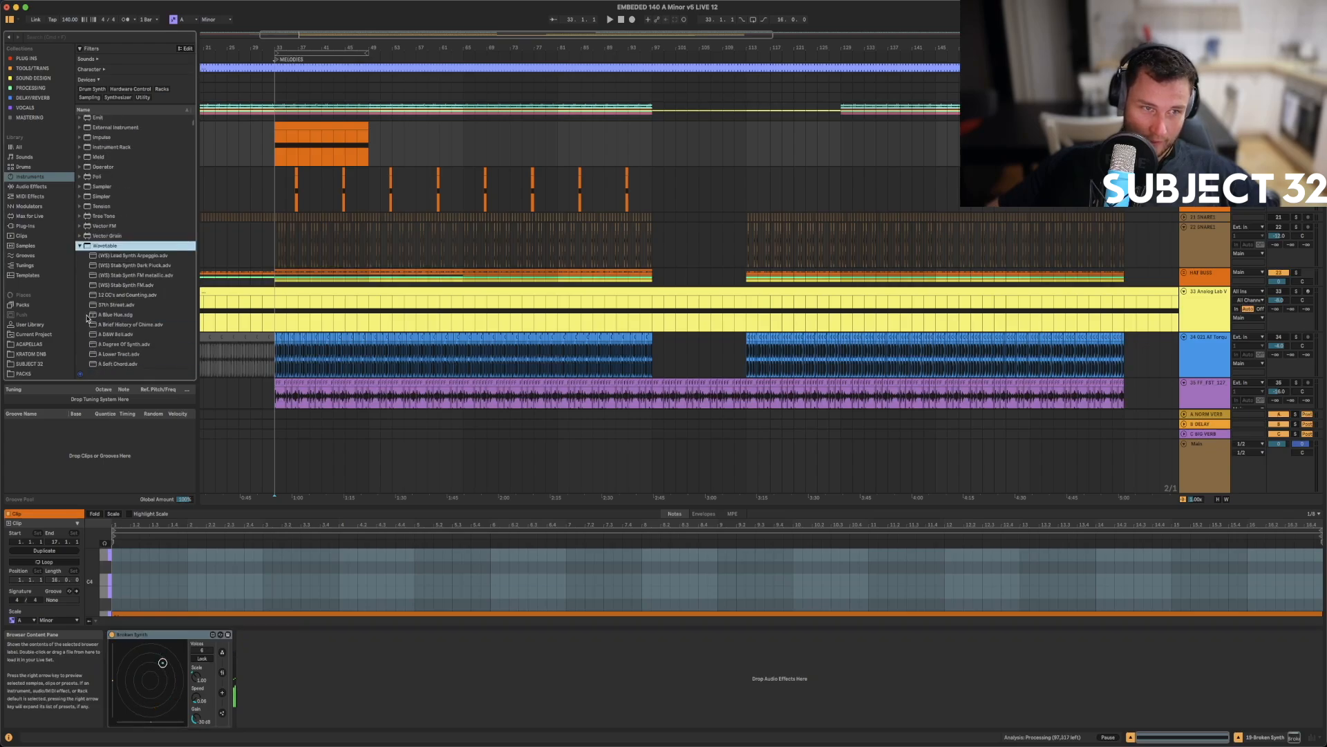
scroll(97, 323, down, 10)
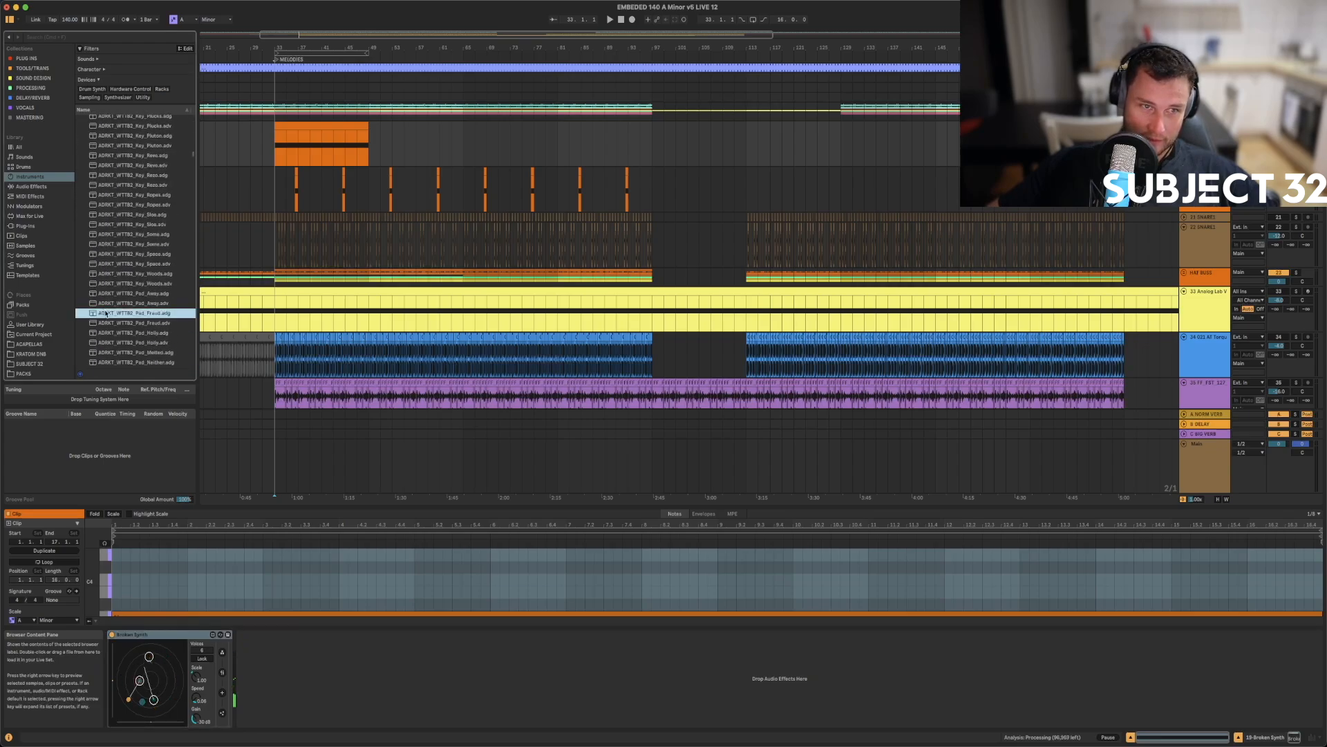
scroll(111, 329, down, 3)
drag(194, 174, 200, 363)
drag(201, 358, 200, 358)
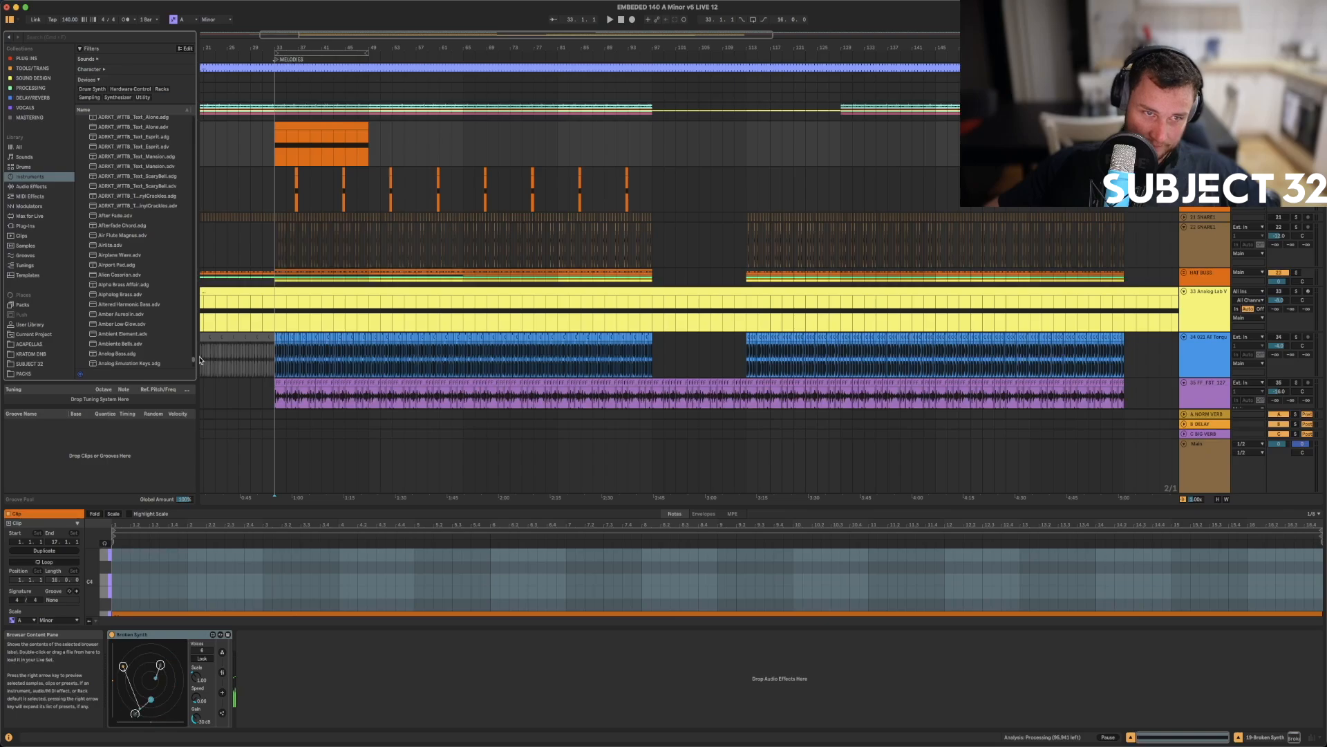
drag(200, 359, 200, 360)
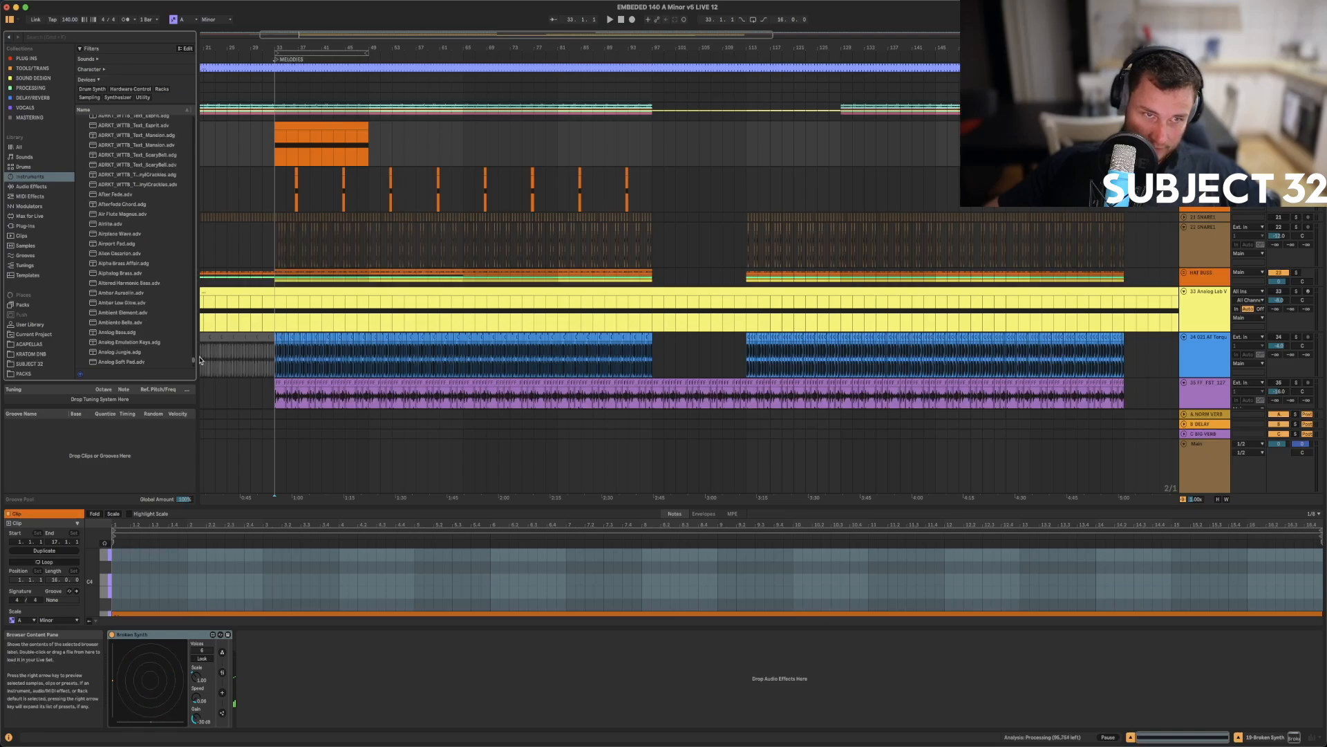
- Preview some of the Wavetable presets, including a brass sound and an ADRKT_WTTB texture, and collapse the Wavetable list
click(121, 255)
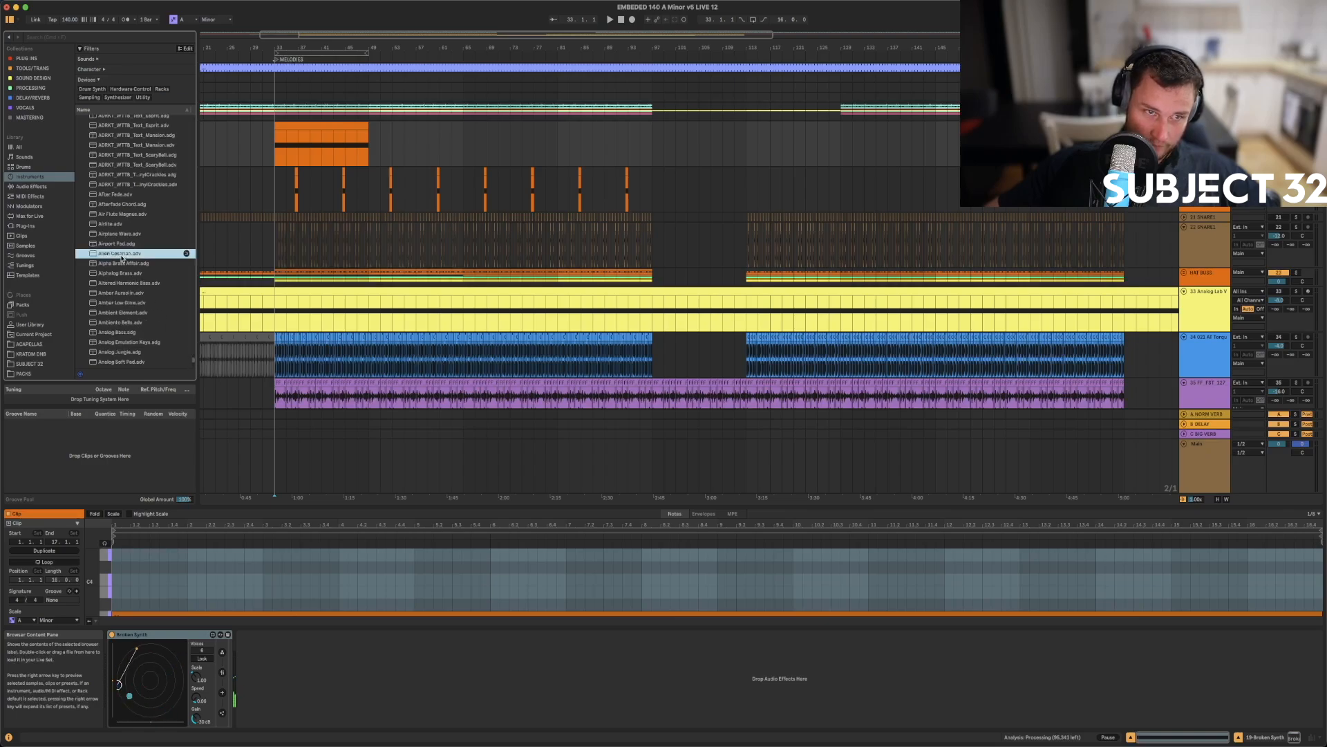
click(121, 273)
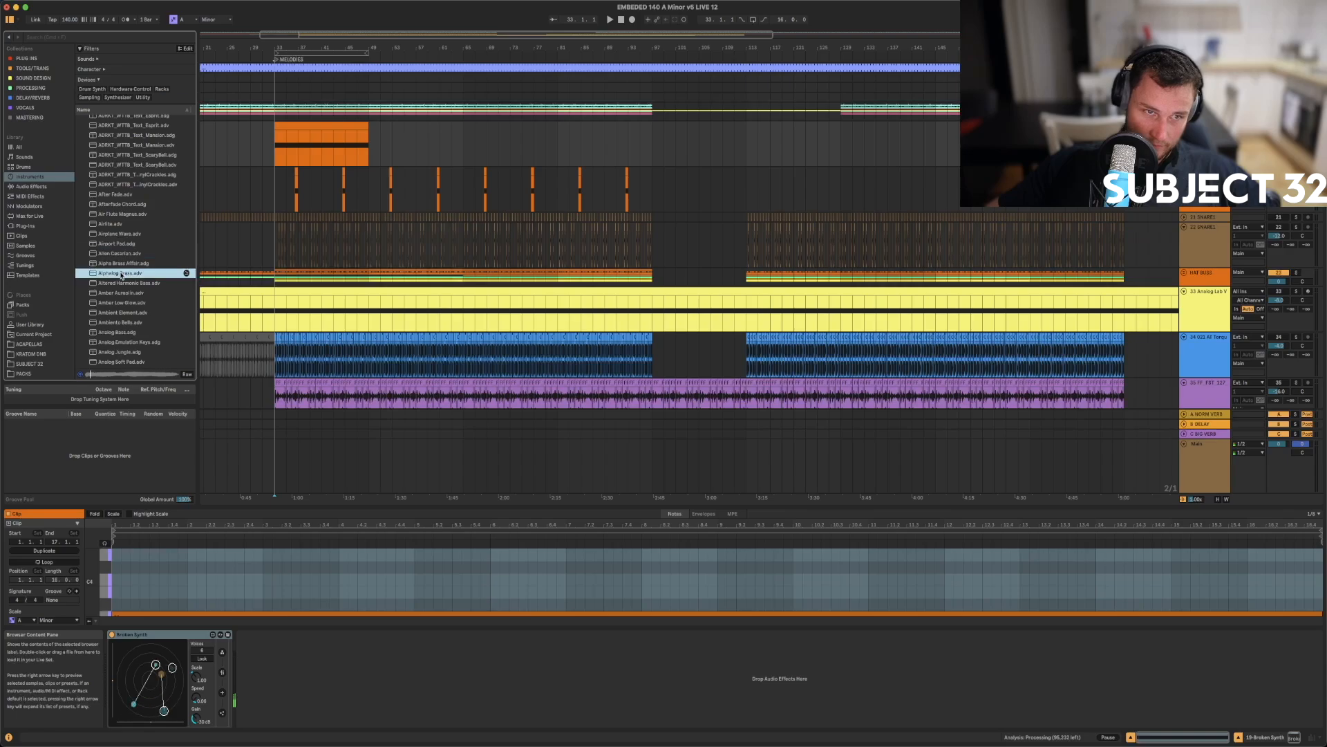
click(131, 177)
click(108, 186)
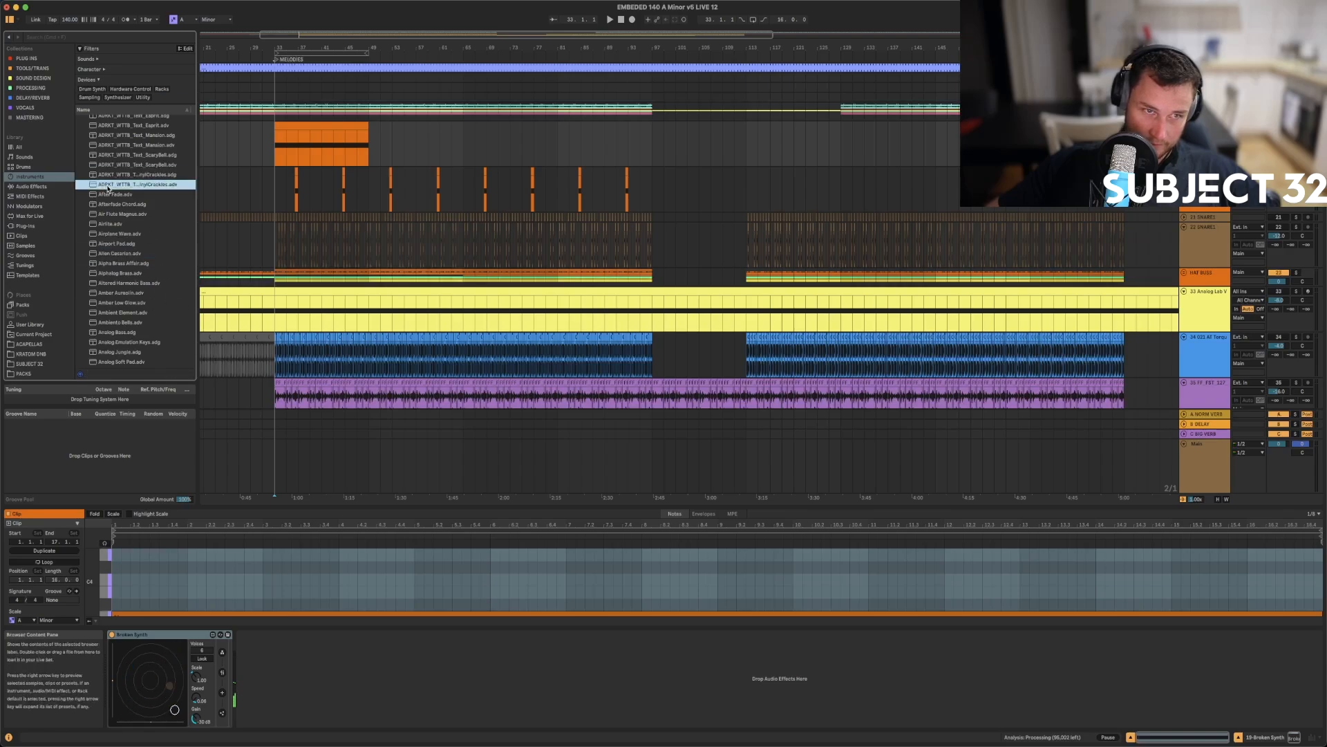
scroll(173, 218, up, 15)
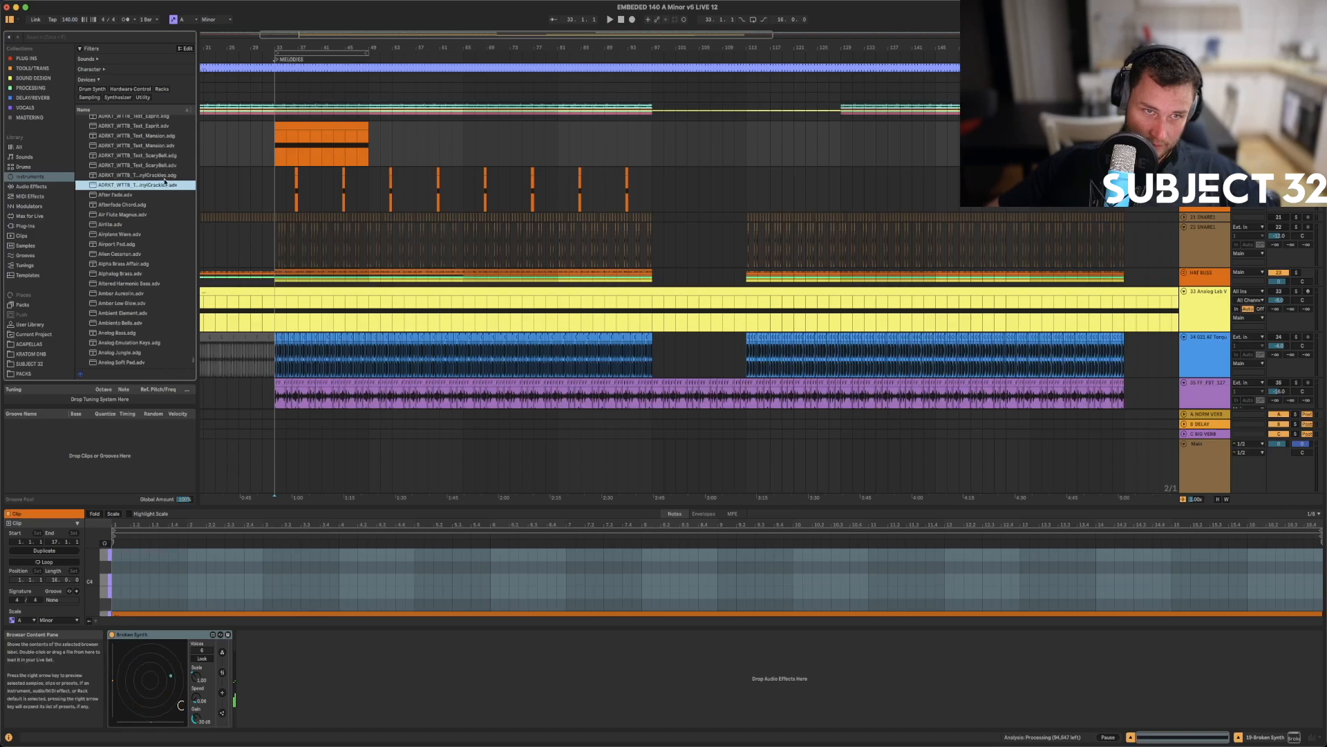
scroll(139, 242, up, 10)
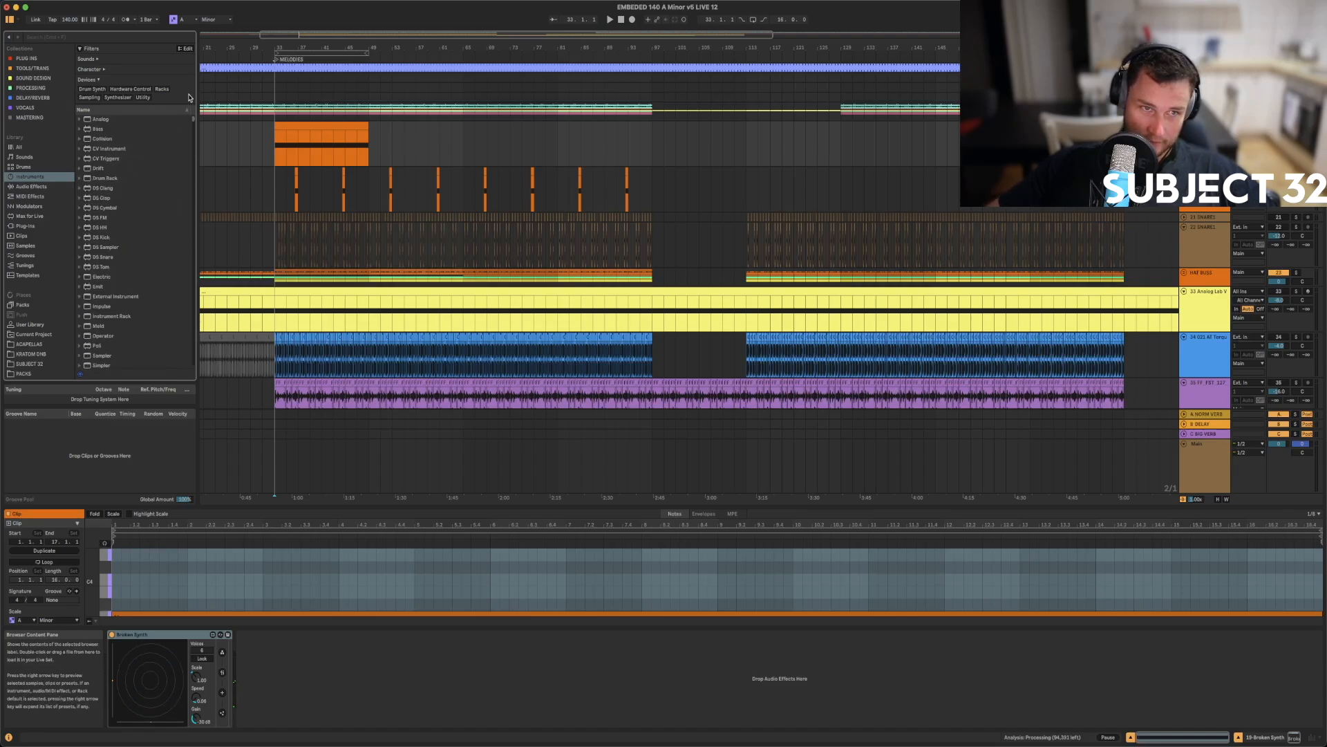
scroll(114, 208, up, 5)
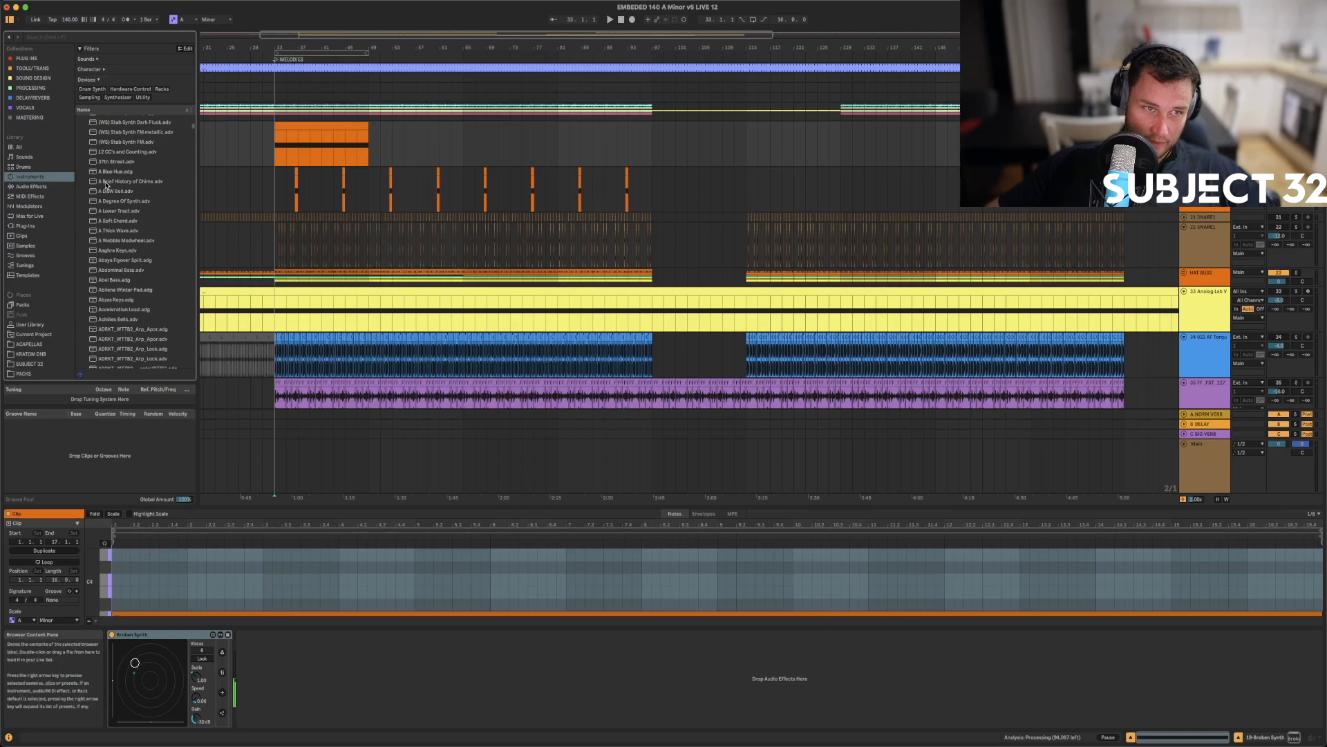
scroll(86, 180, up, 6)
click(81, 159)
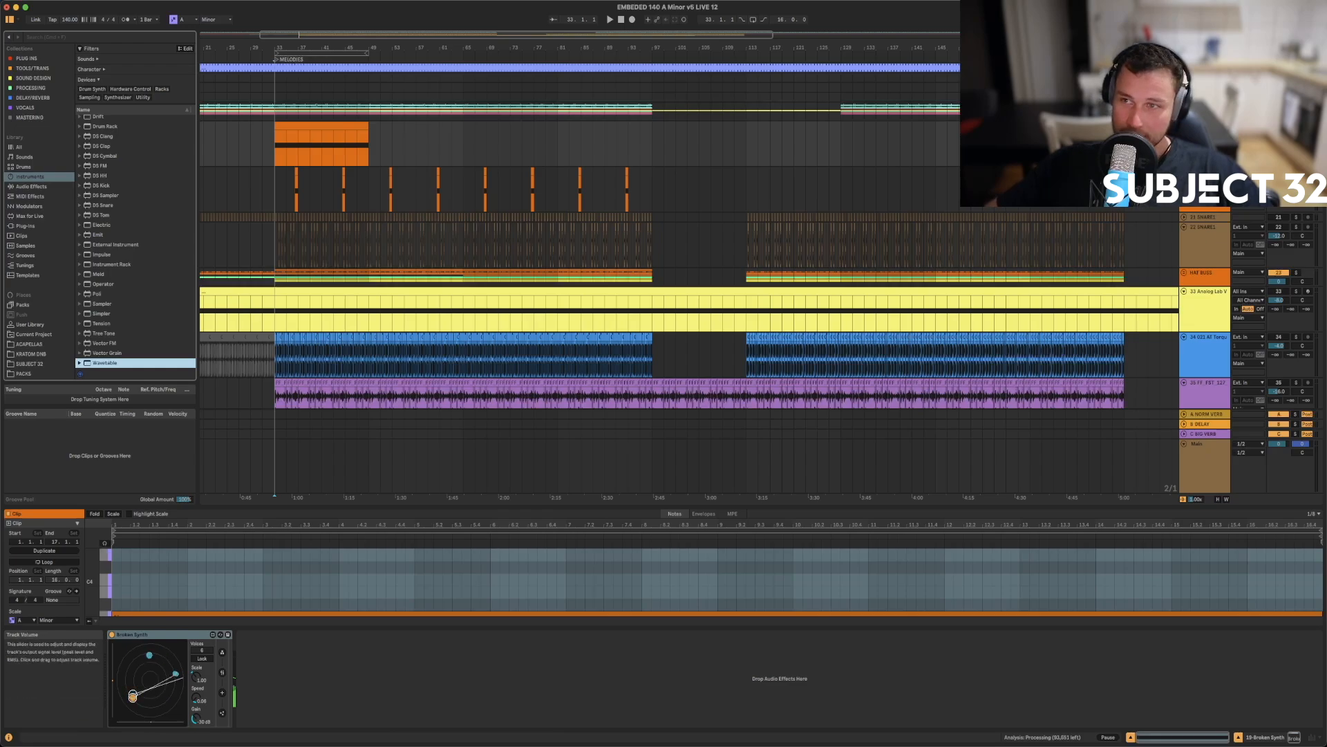
- Fold the Broken Synth track in the arrangement and look over the lower tracks
click(1183, 126)
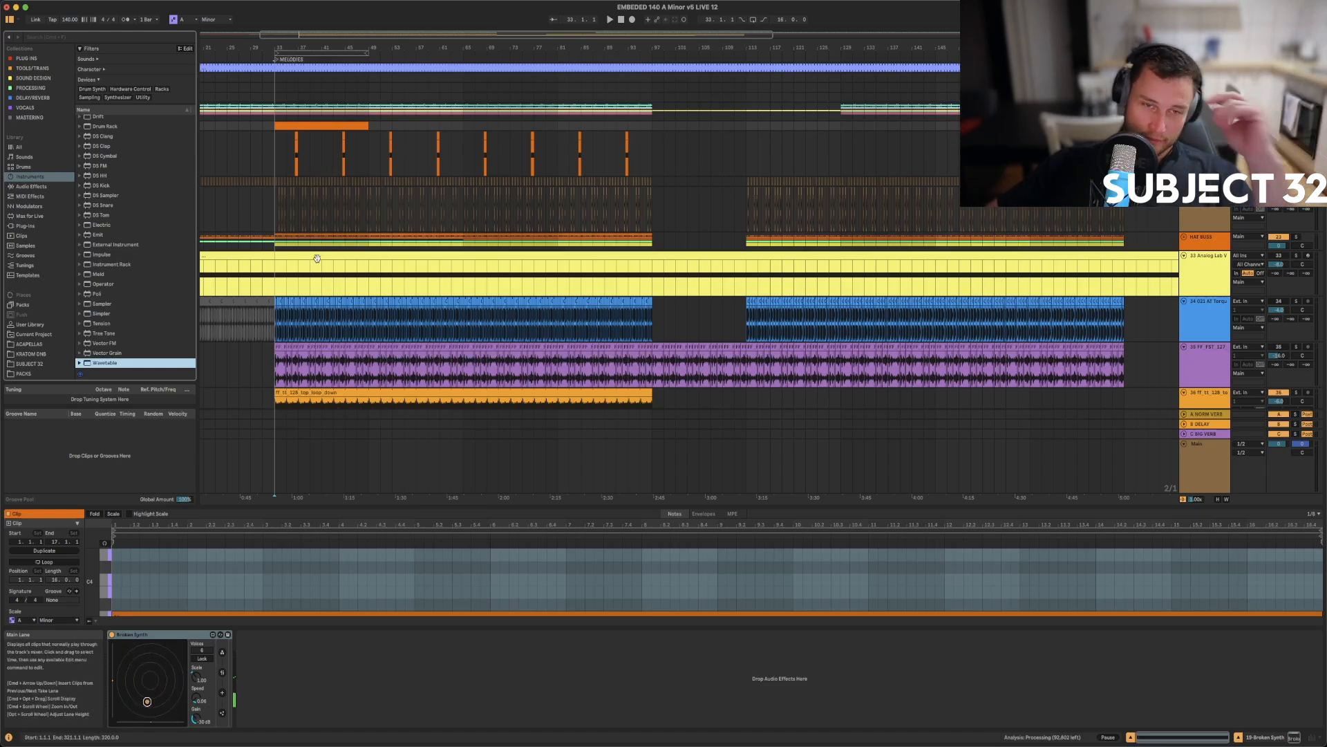
scroll(317, 261, down, 6)
scroll(317, 260, down, 4)
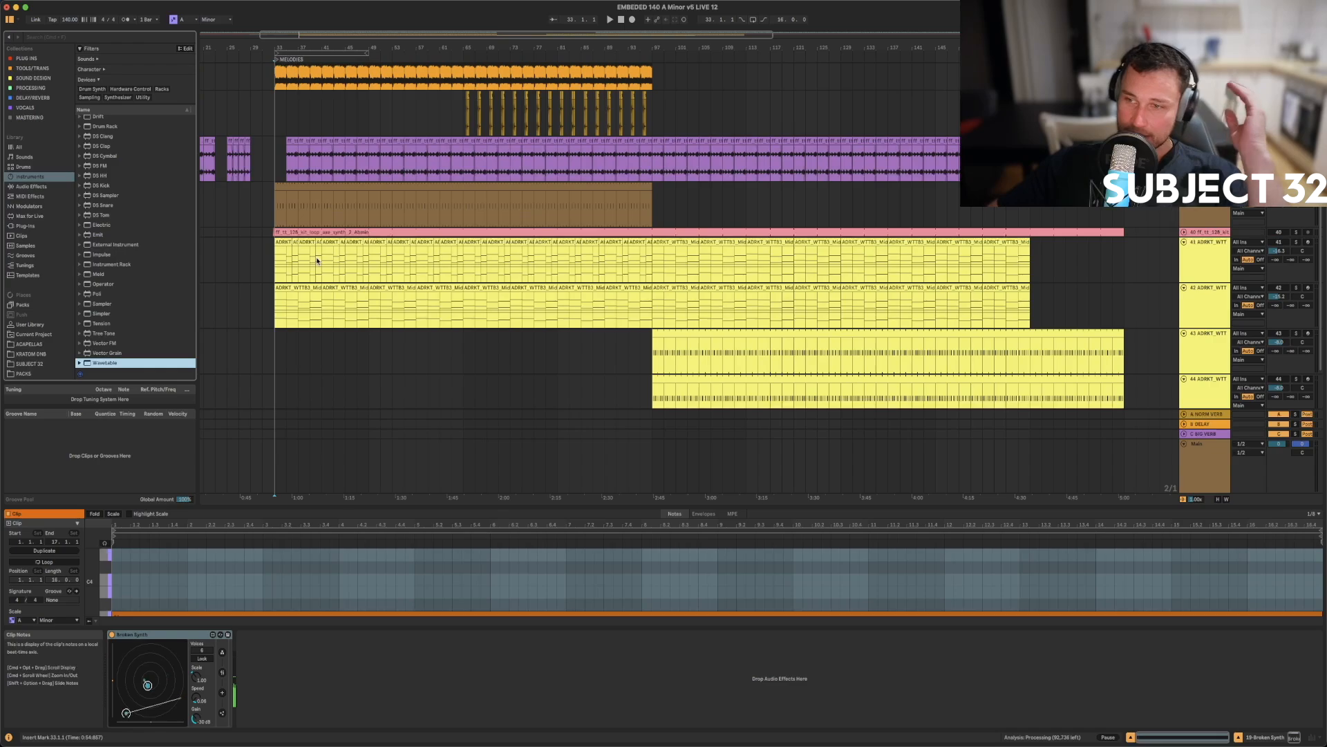
scroll(317, 261, up, 10)
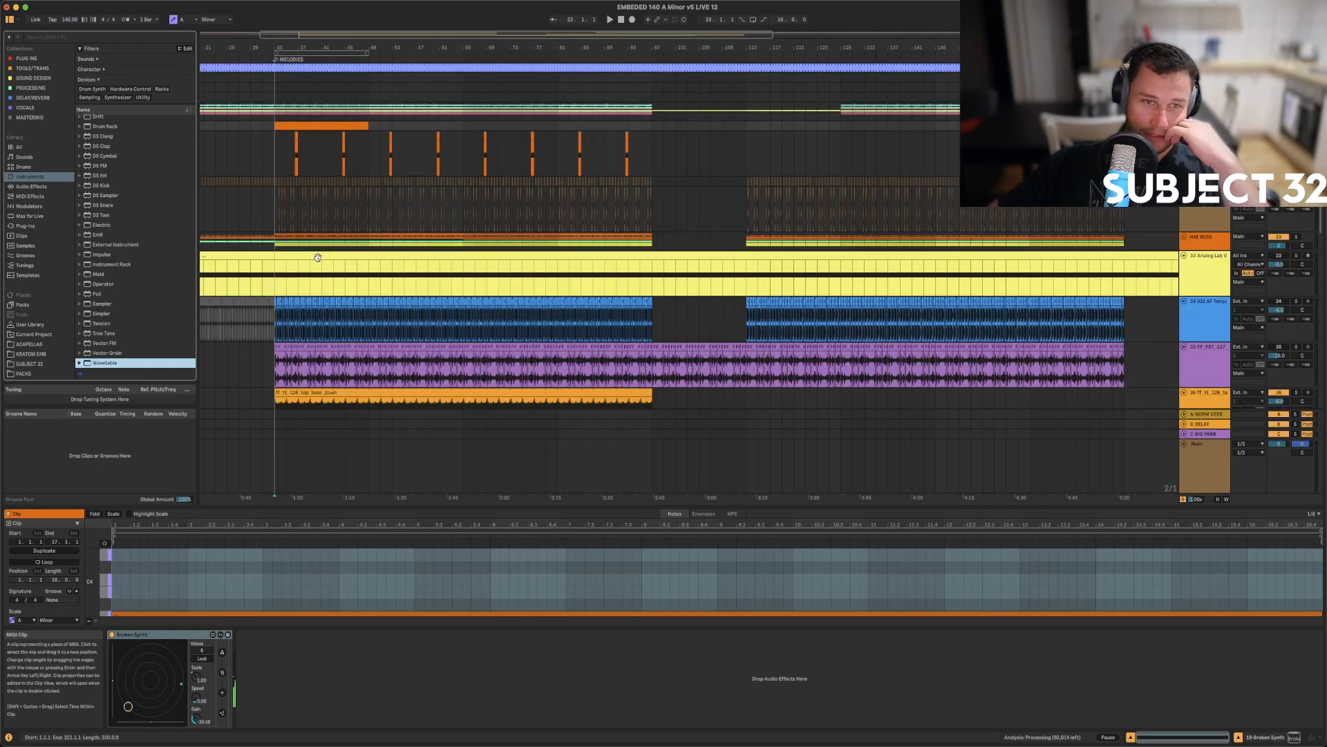